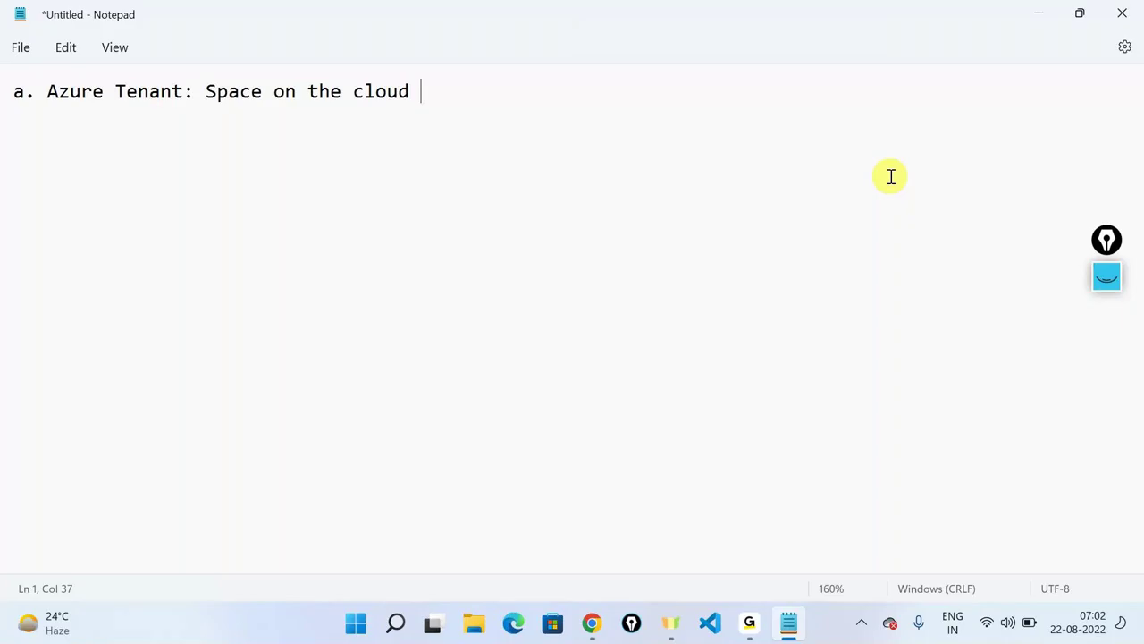
Complete the tenant line so it ends with ': Tenant ID'.
key(BackSpace)
text(: Tenany)
key(BackSpace)
text(t ID)
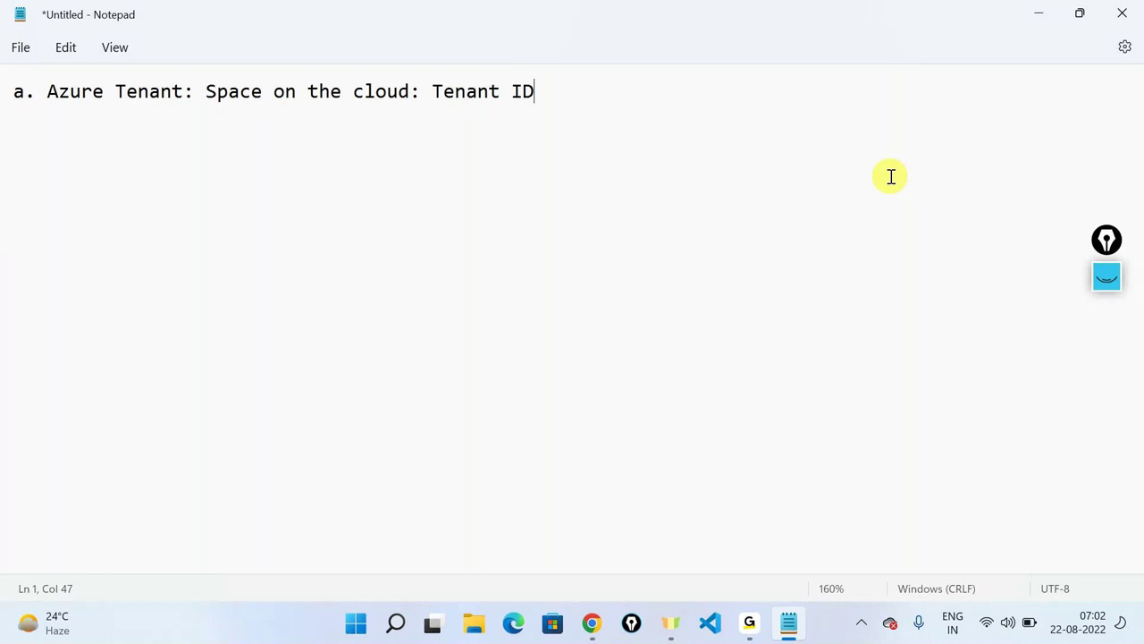
Add a second line reading 'b. Azure Subscription'.
key(Return)
text(b. Azure Subscription)
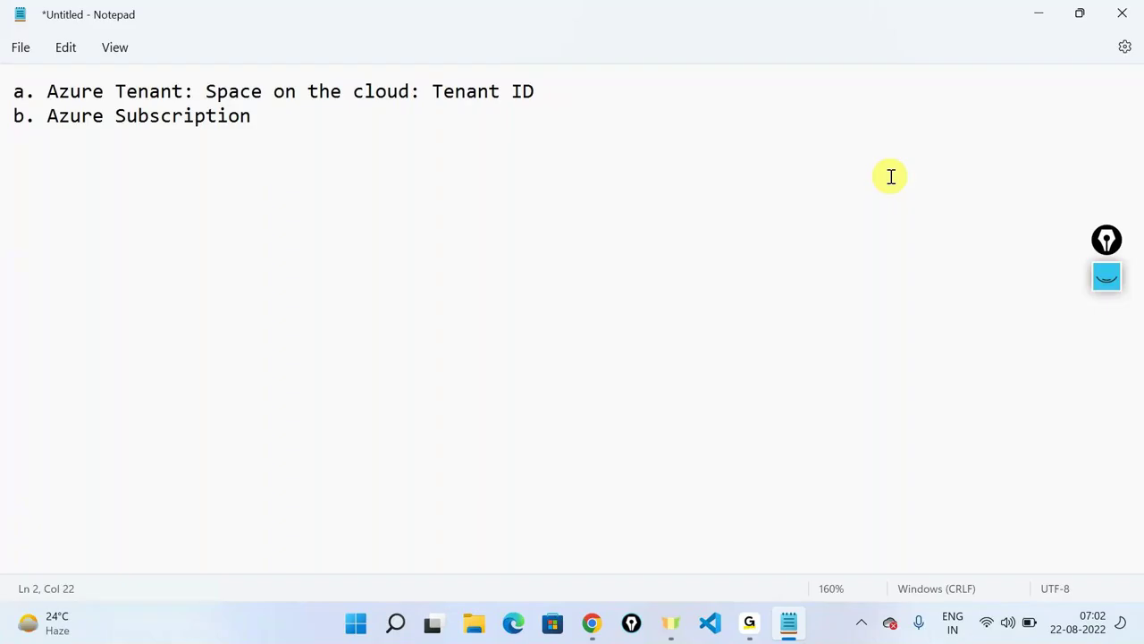
Append ': Free trail, Payasyougo' to line b, select 'Free trail', and minimize Notepad.
text(: Free tra)
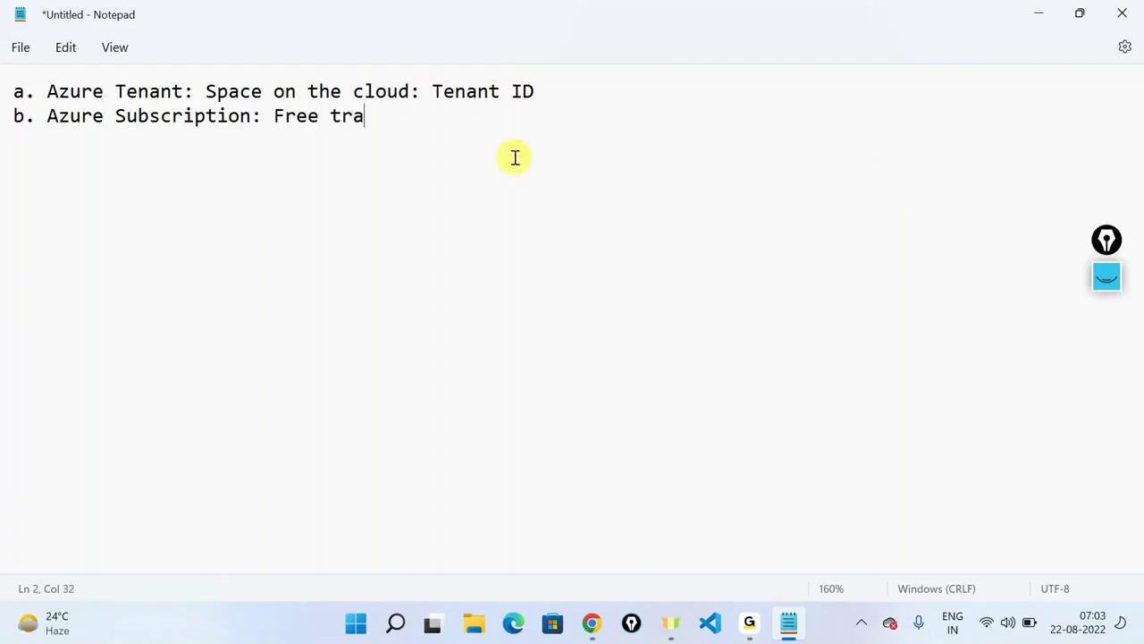
text(il, Payasyougo)
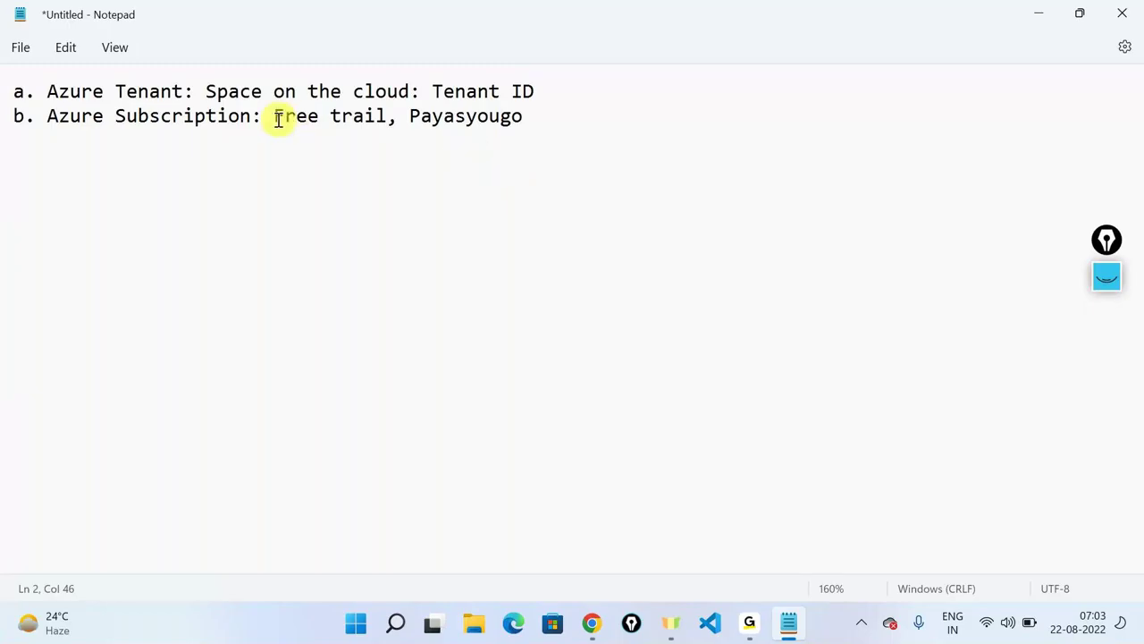
drag(270, 117, 384, 130)
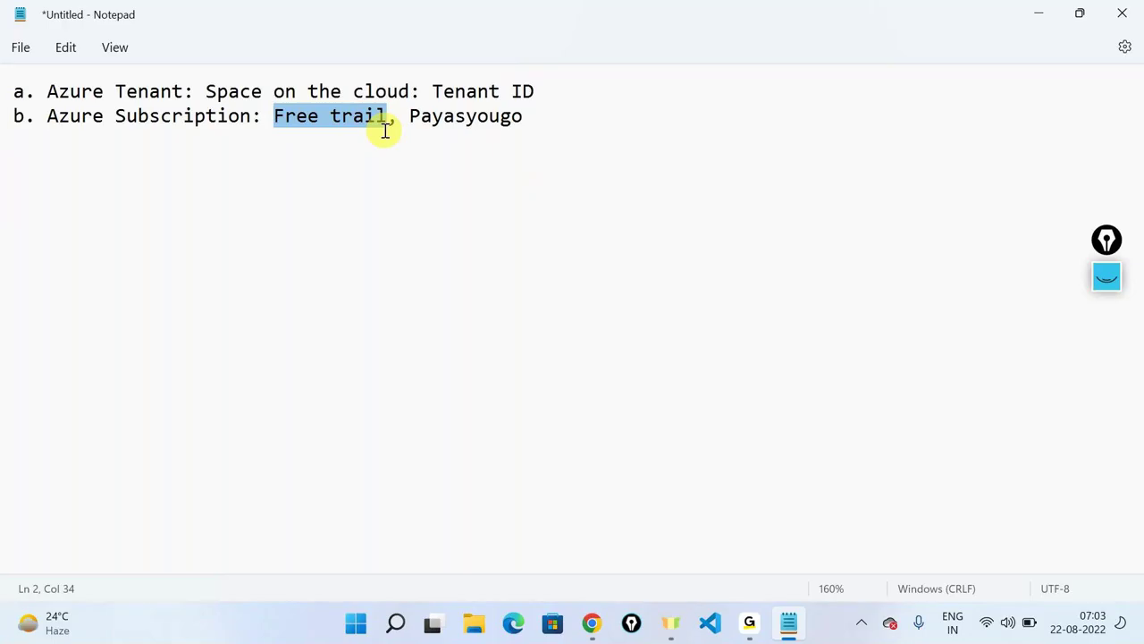
click(1053, 9)
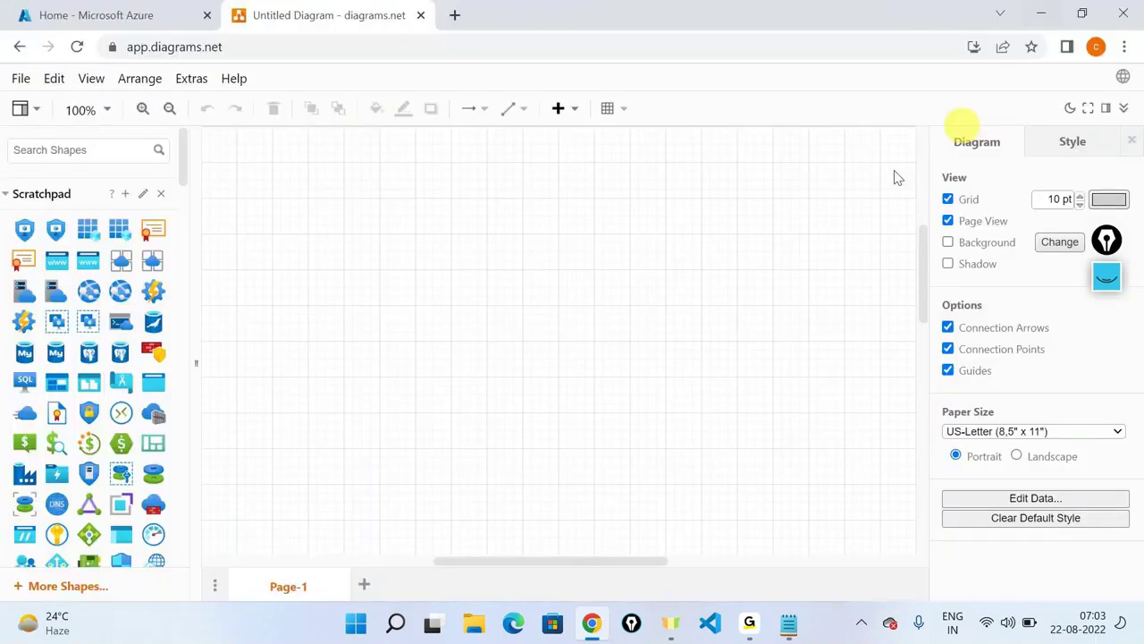
Place the tenant and key icons and label the tenant 'Tenant'.
scroll(89, 403, down, 5)
drag(90, 460, 527, 170)
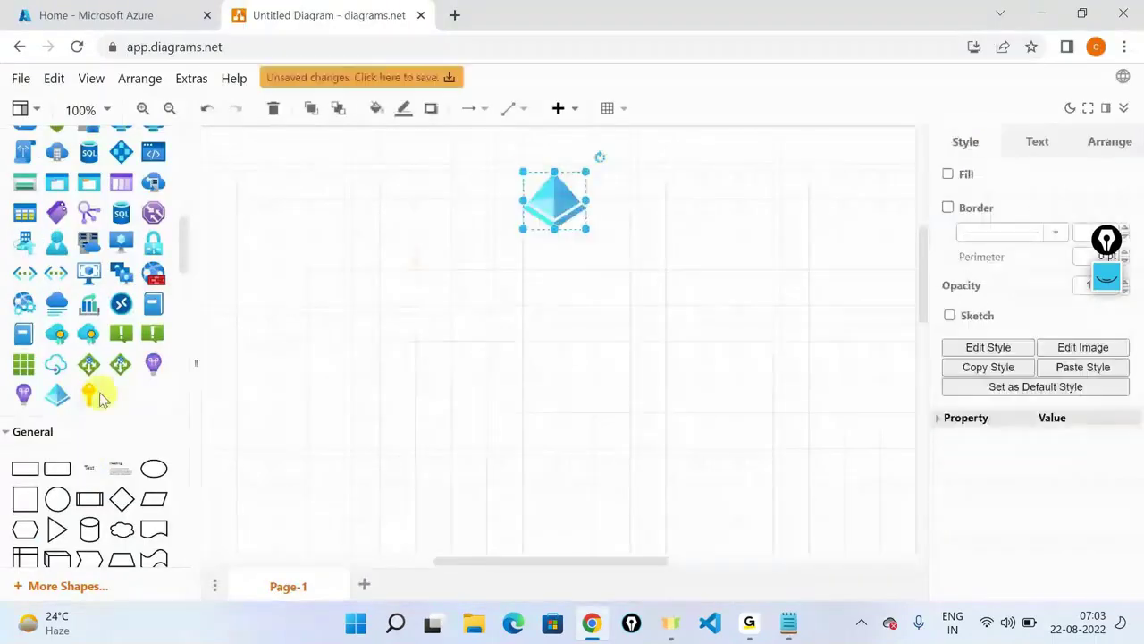
drag(86, 391, 529, 345)
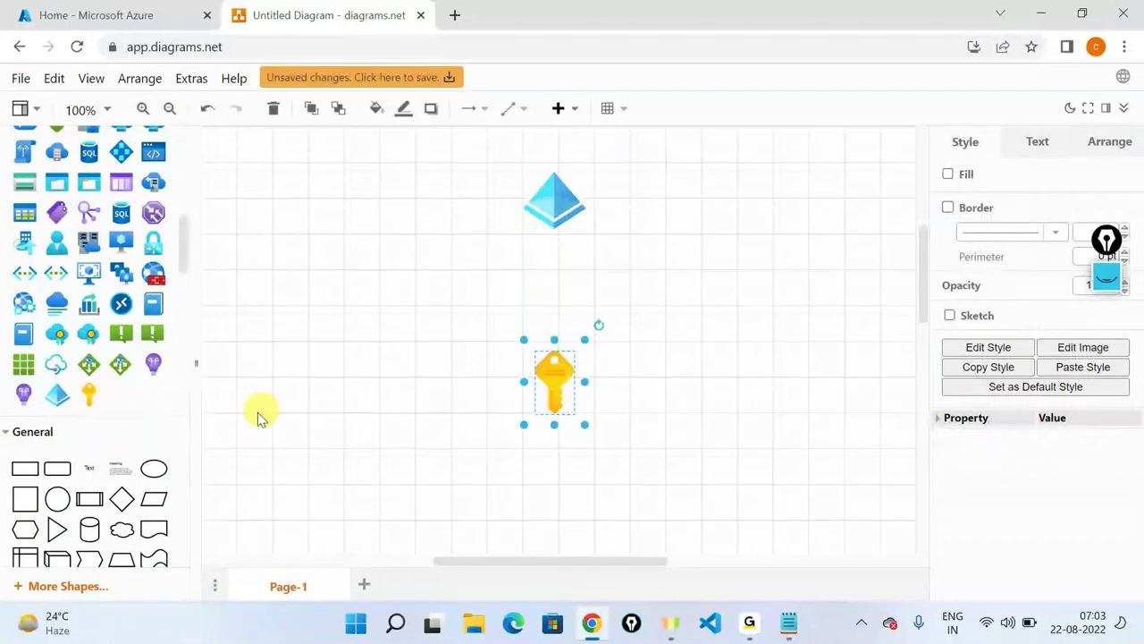
drag(94, 471, 626, 202)
text(Tenant)
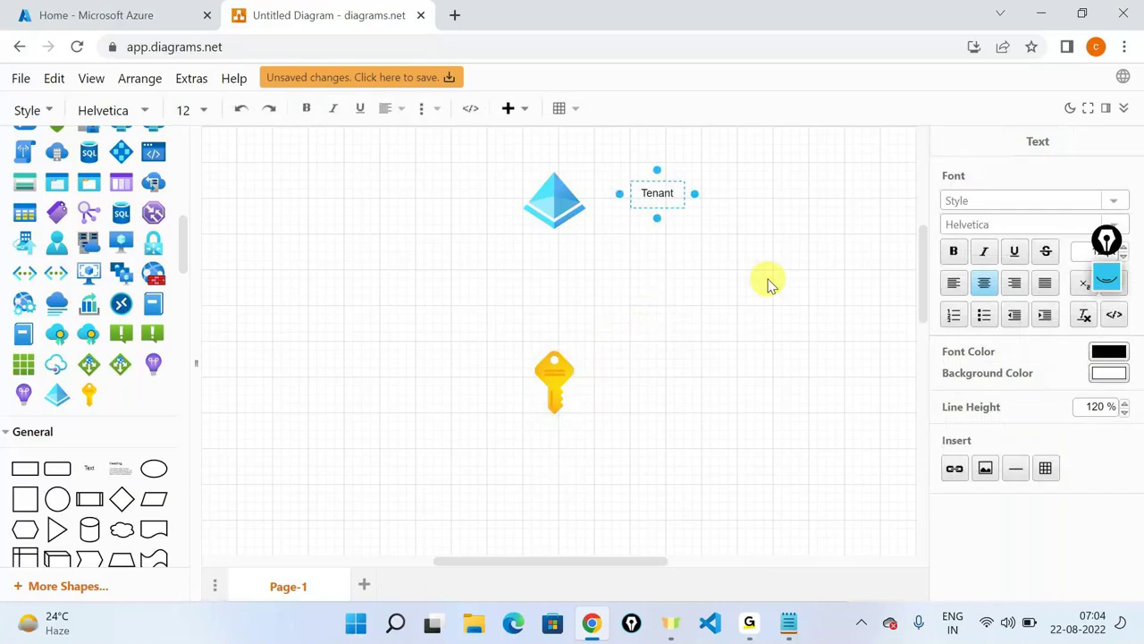
click(766, 281)
Label the key 'Subscription' and connect the tenant icon to it.
drag(23, 468, 661, 372)
text(Subscription)
click(554, 206)
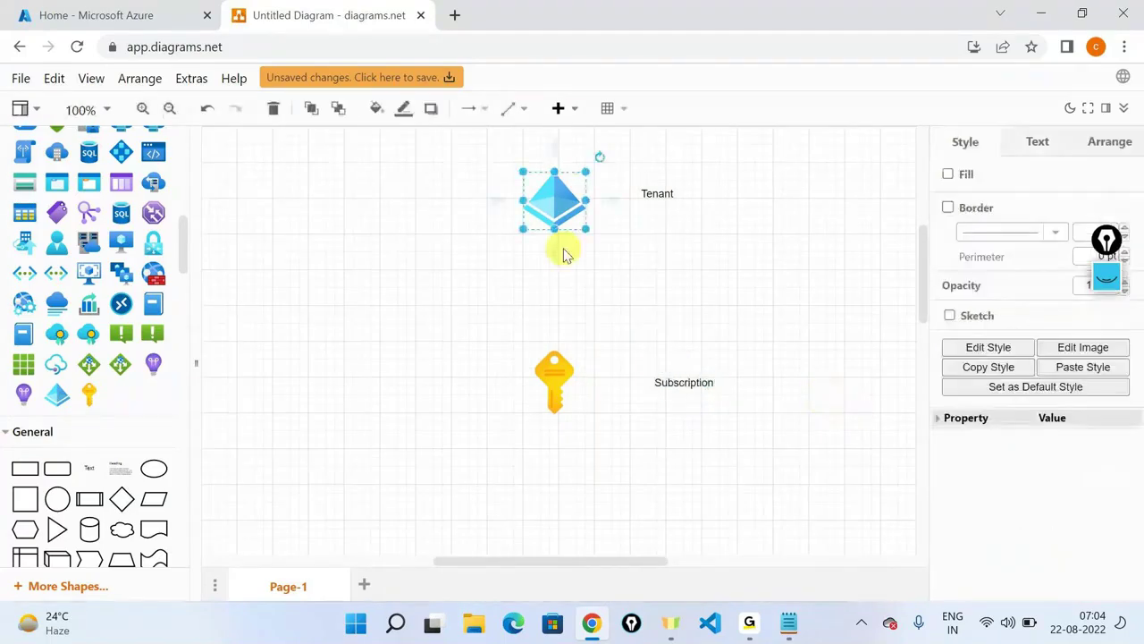
drag(551, 256, 554, 380)
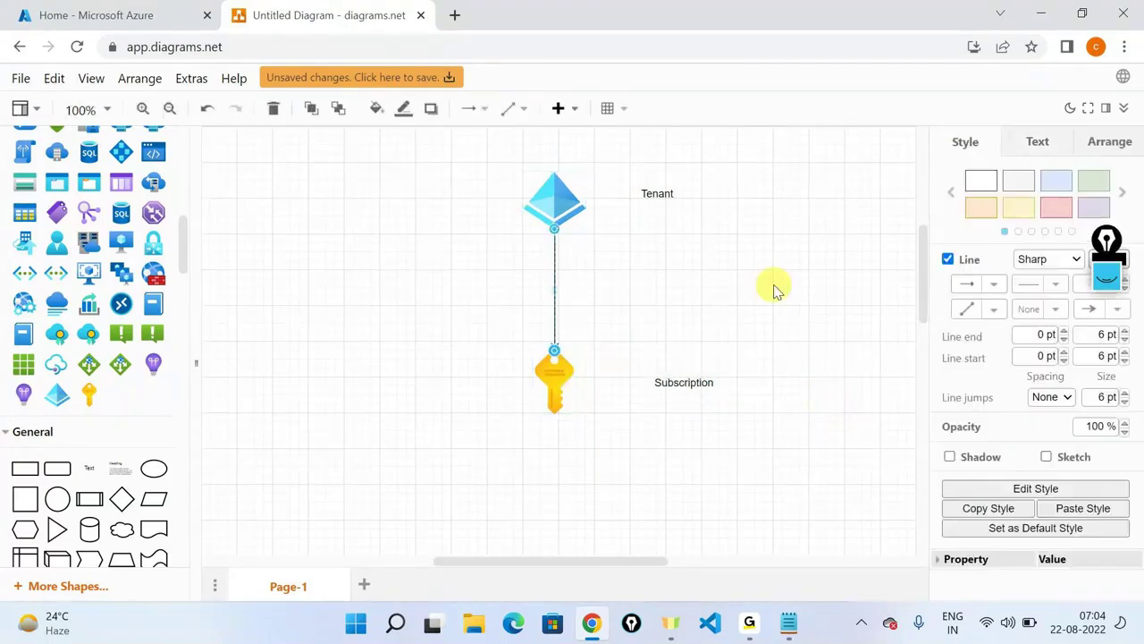
click(774, 290)
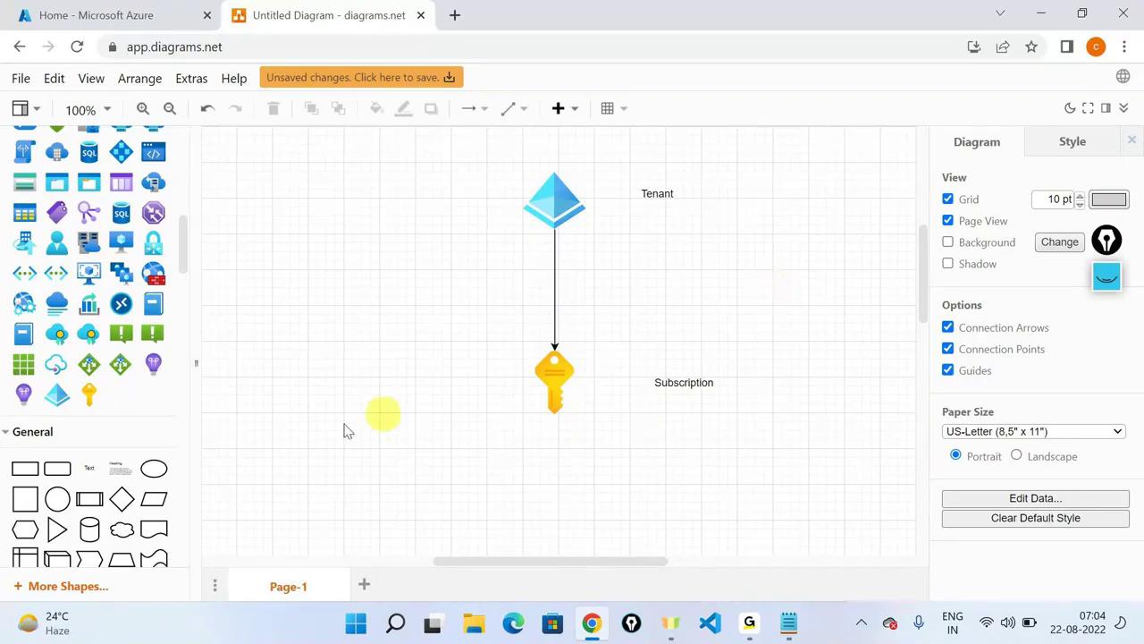
Add two Actor figures, each with an arrow to the tenant icon.
mouse_move(81, 375)
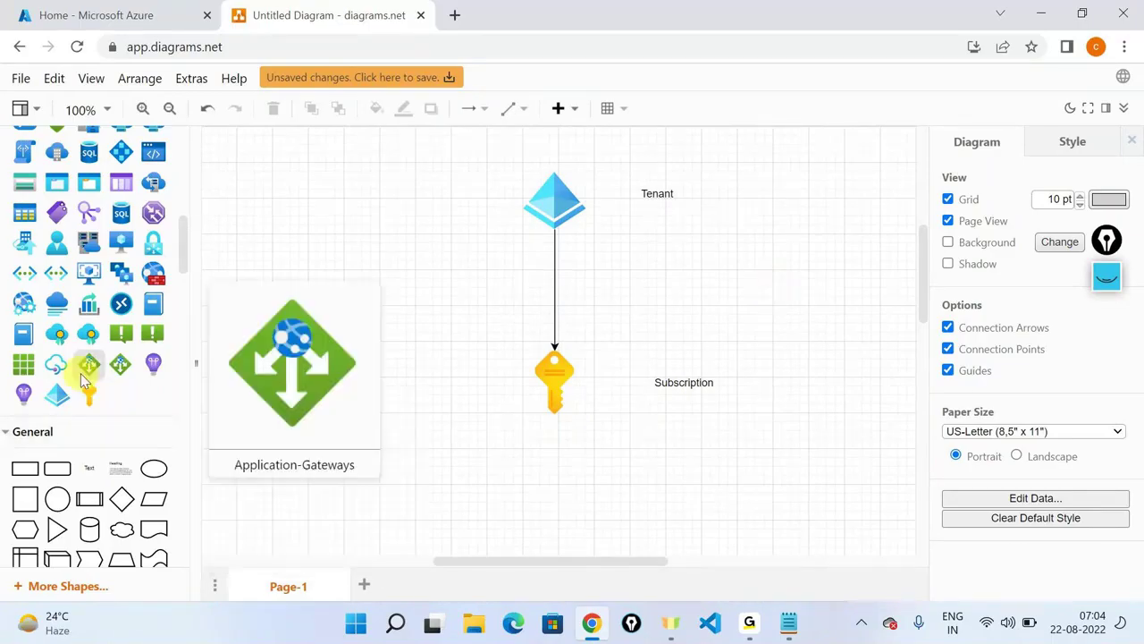
scroll(90, 380, up, 2)
scroll(120, 412, down, 5)
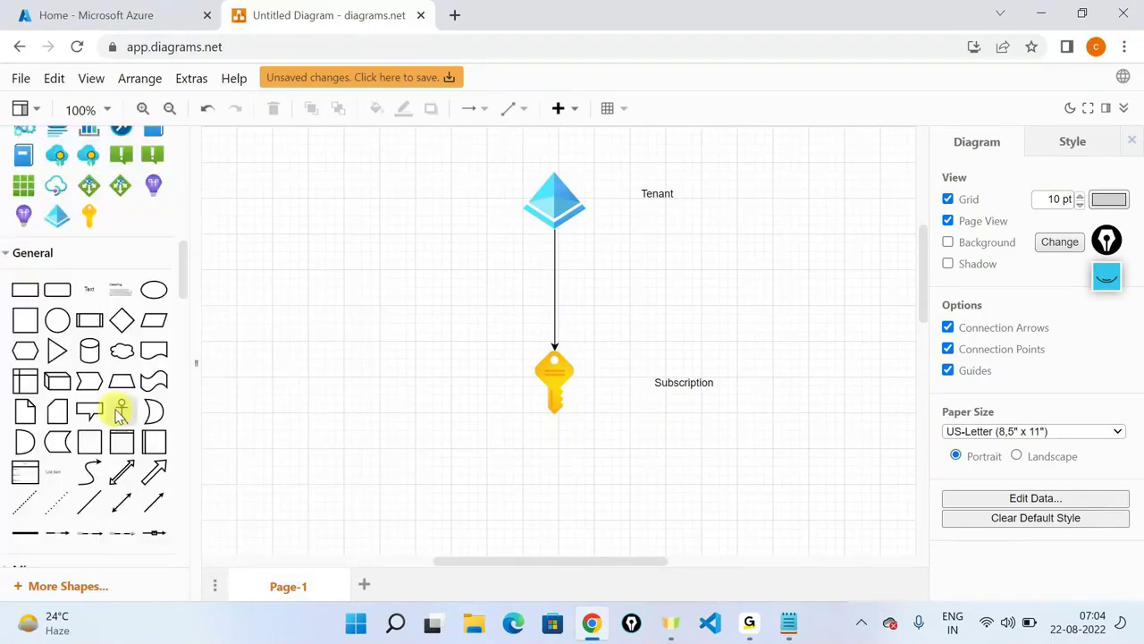
drag(121, 411, 337, 182)
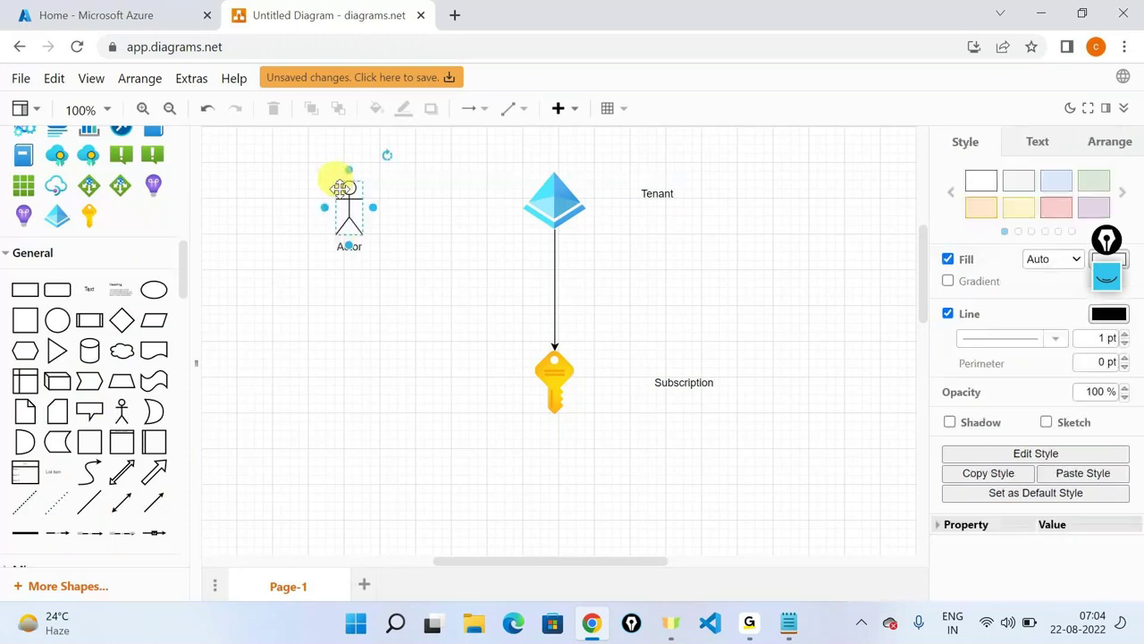
drag(400, 208, 533, 215)
drag(117, 414, 354, 243)
mouse_move(401, 268)
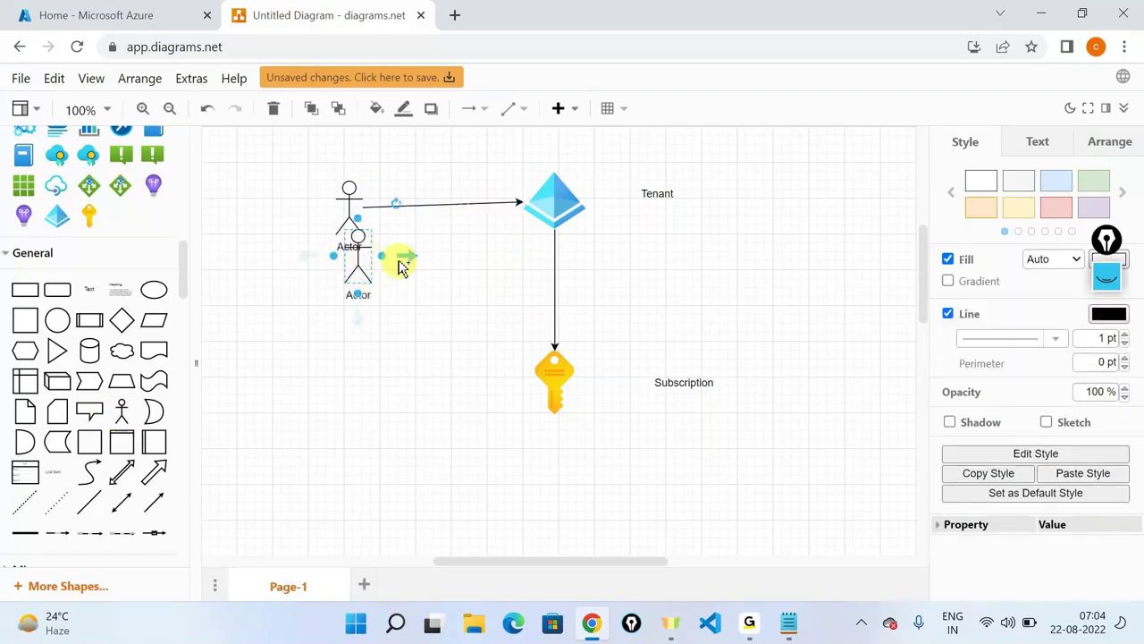
drag(401, 268, 532, 213)
Review the Default Directory's users list and its New user options.
click(96, 15)
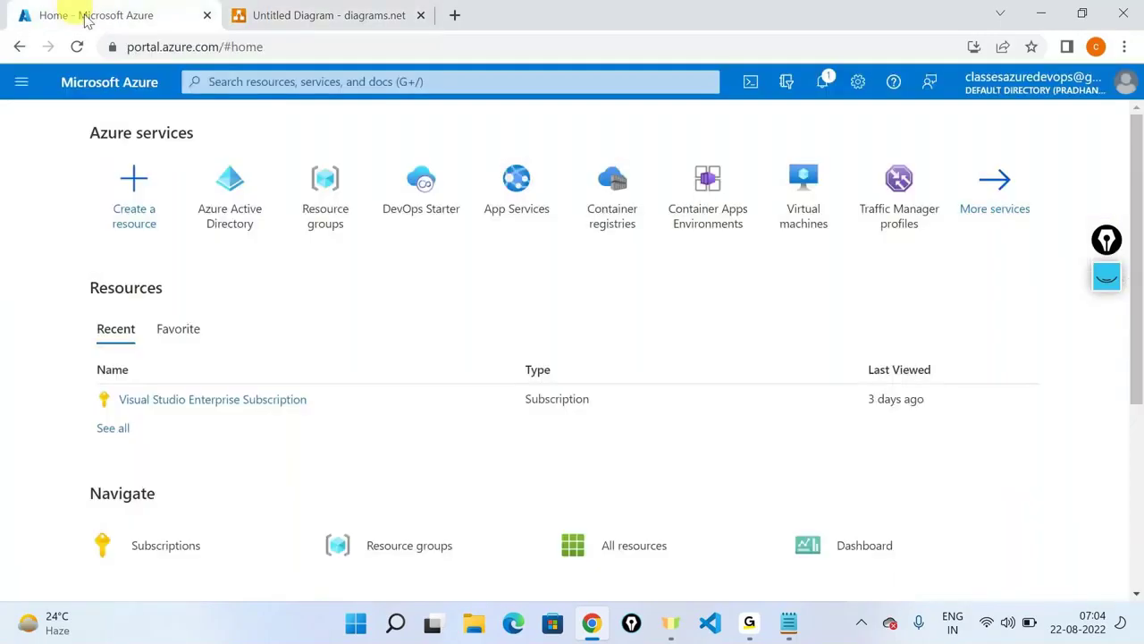
click(198, 188)
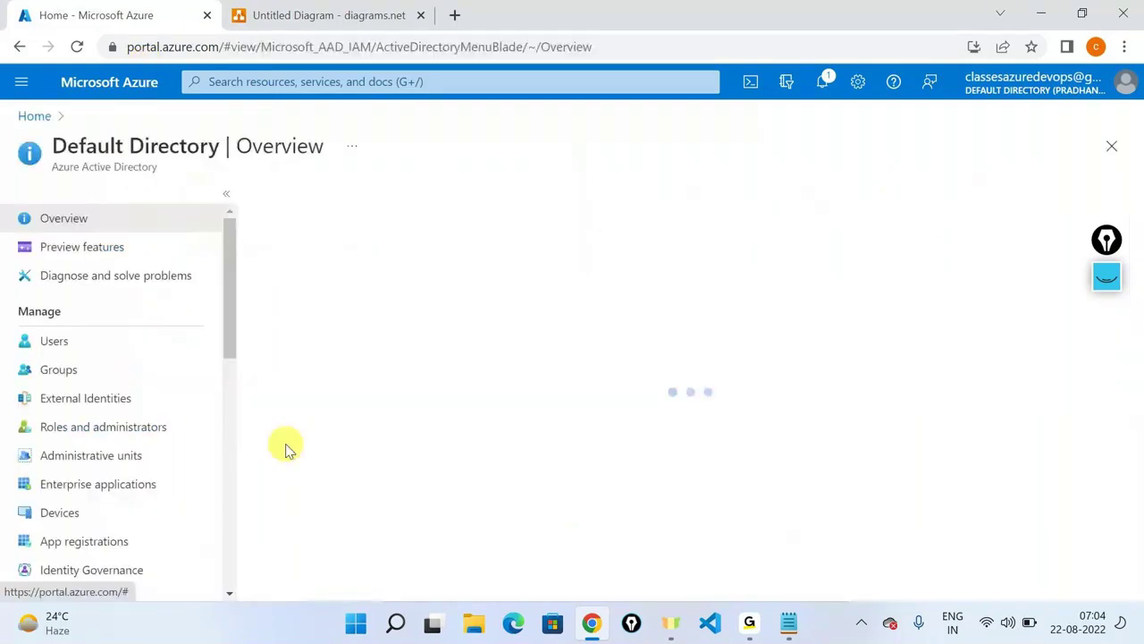
click(58, 343)
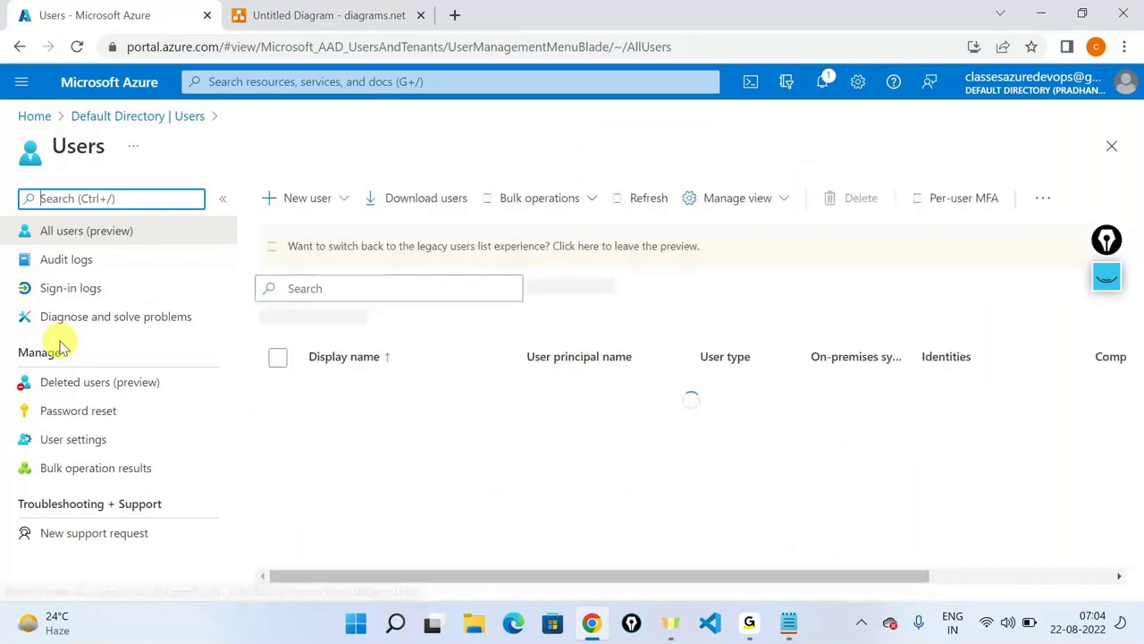
click(322, 200)
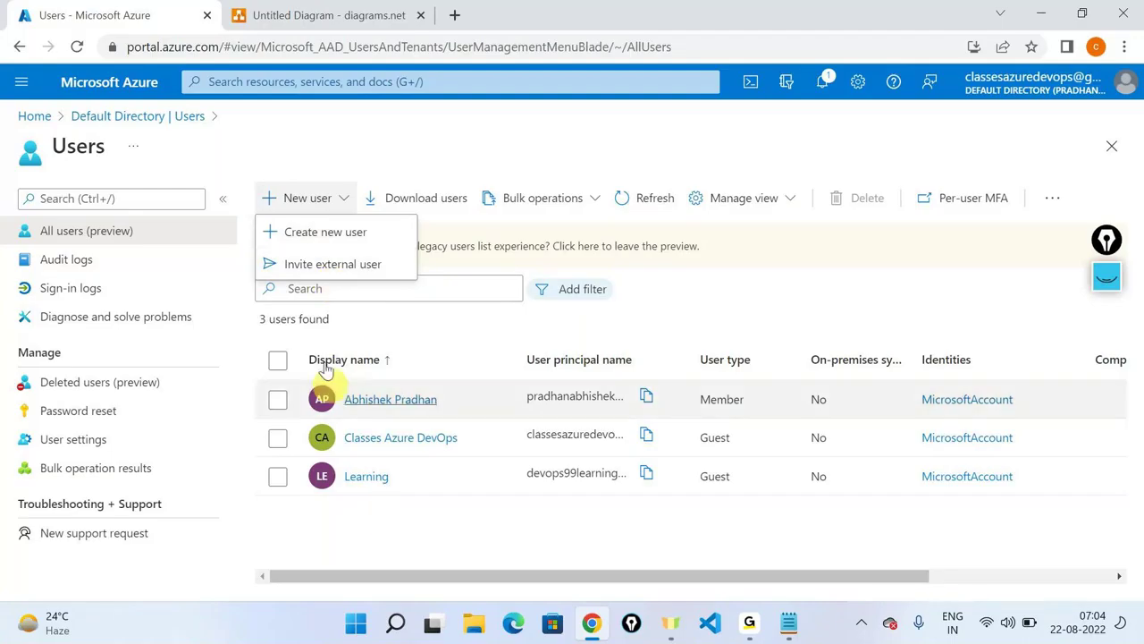
click(276, 16)
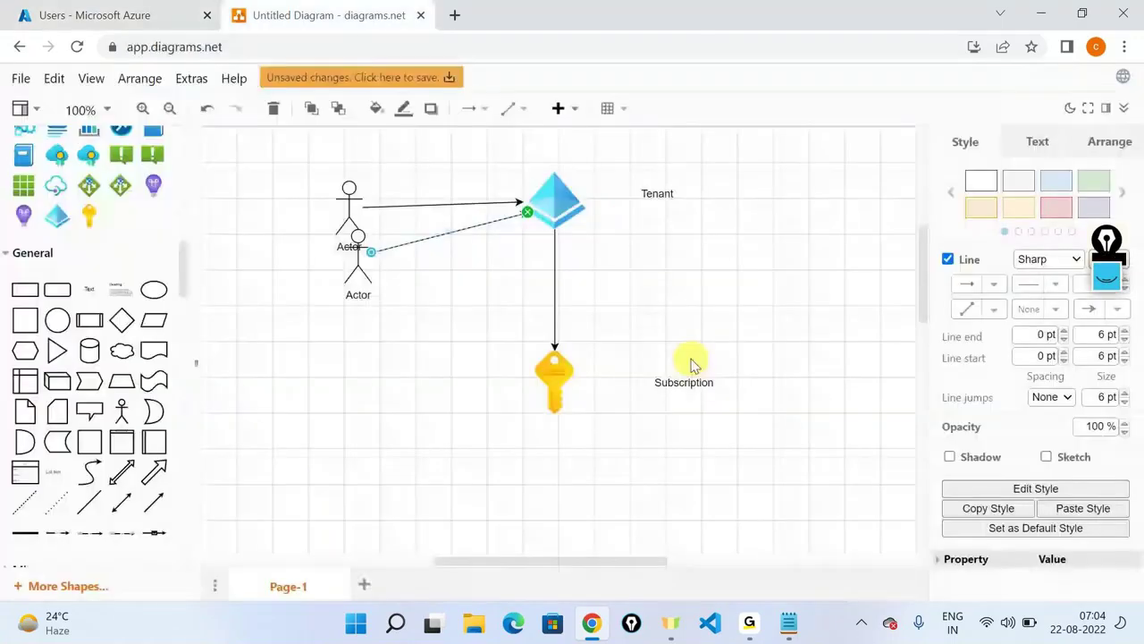
click(645, 319)
click(33, 9)
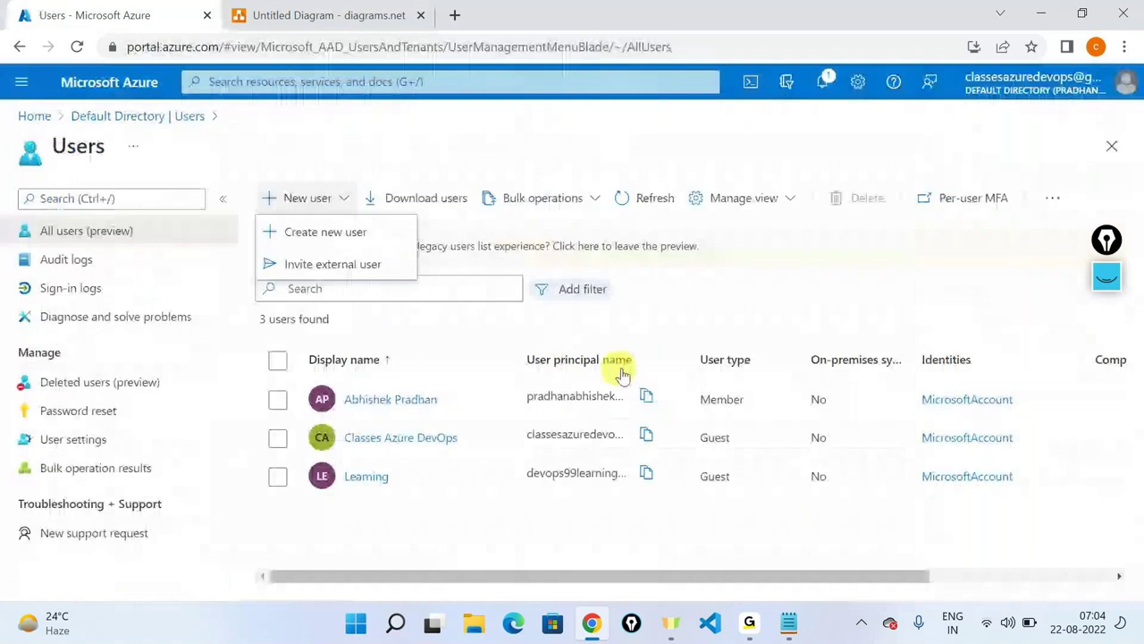
Select the Tenant ID on the Default Directory overview, then return to the diagram.
click(140, 116)
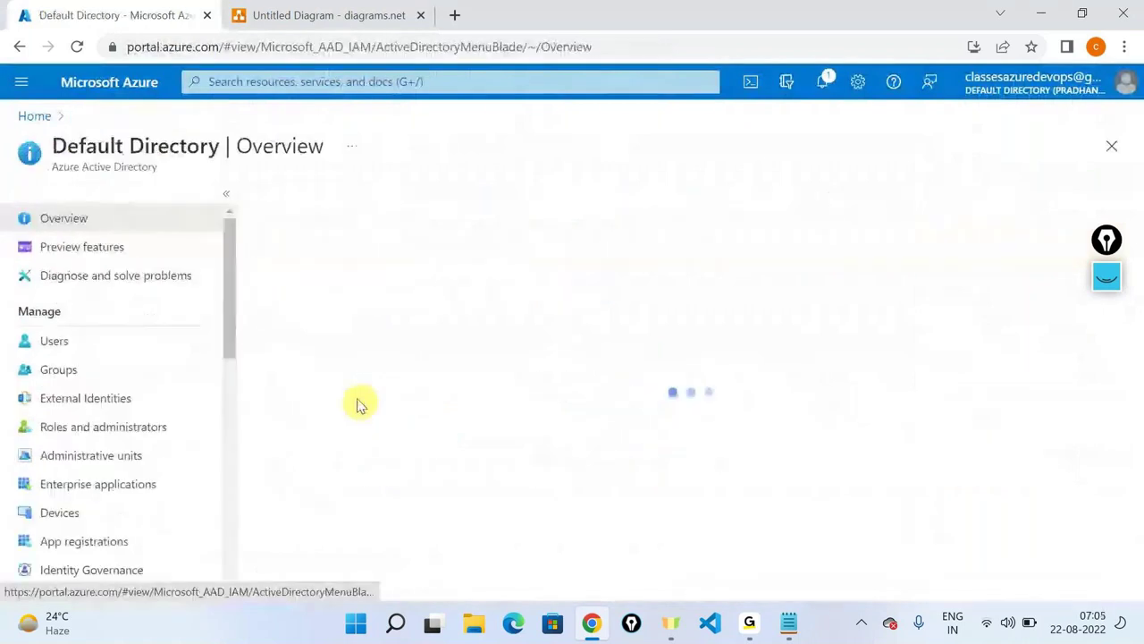
triple_click(445, 480)
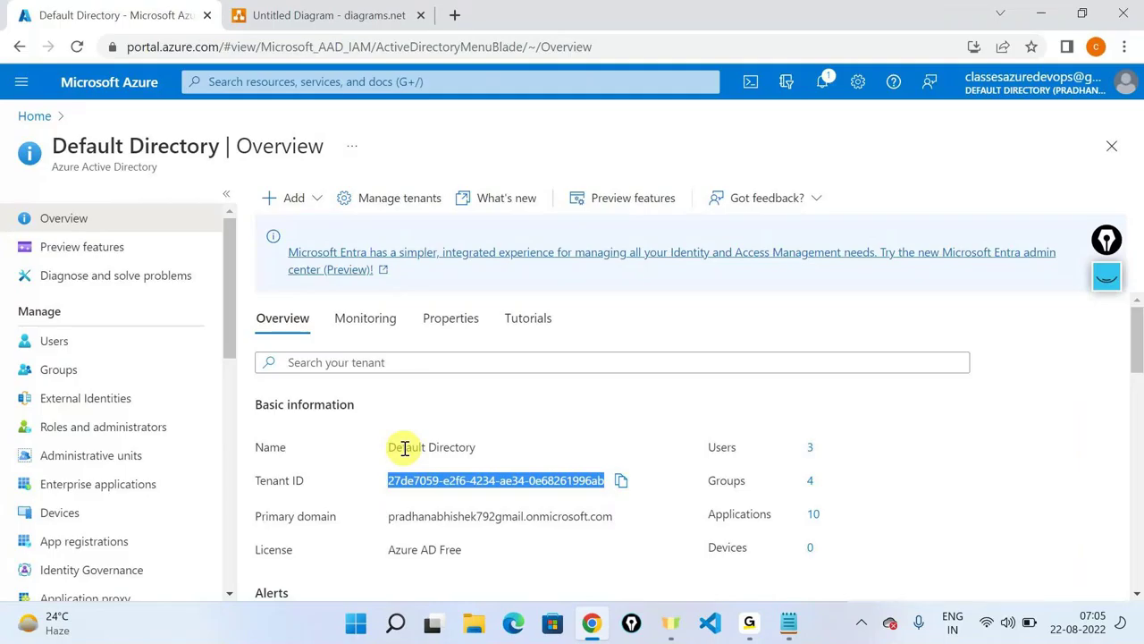
key(ctrl+Tab)
scroll(94, 375, down, 3)
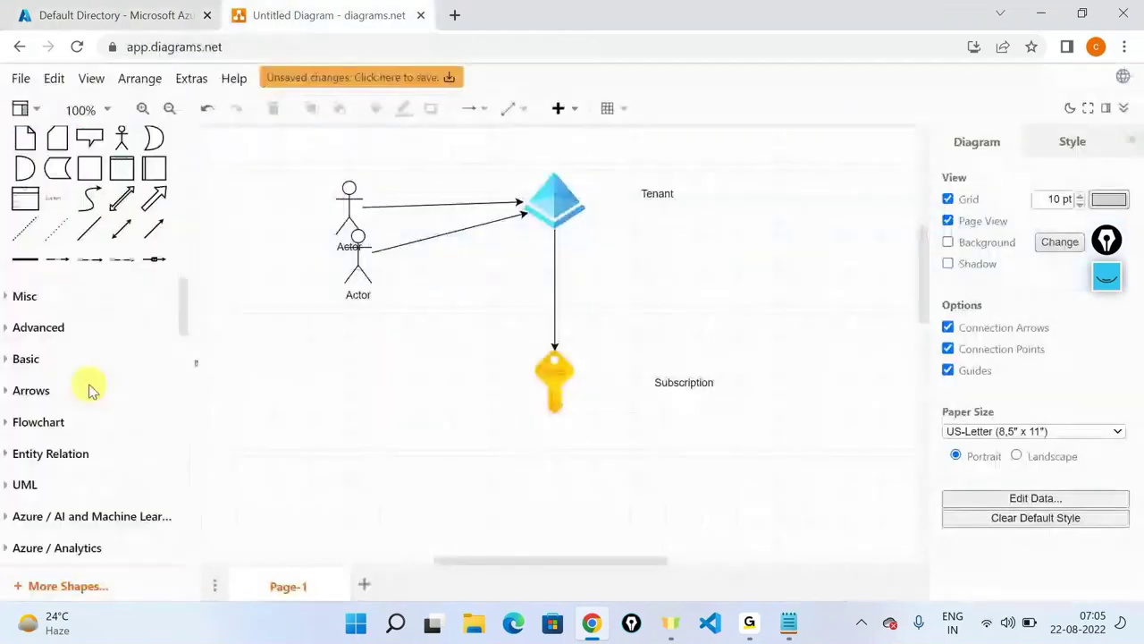
Place a smaller user icon at the top right, linked to Tenant.
scroll(89, 390, down, 1)
scroll(89, 389, up, 5)
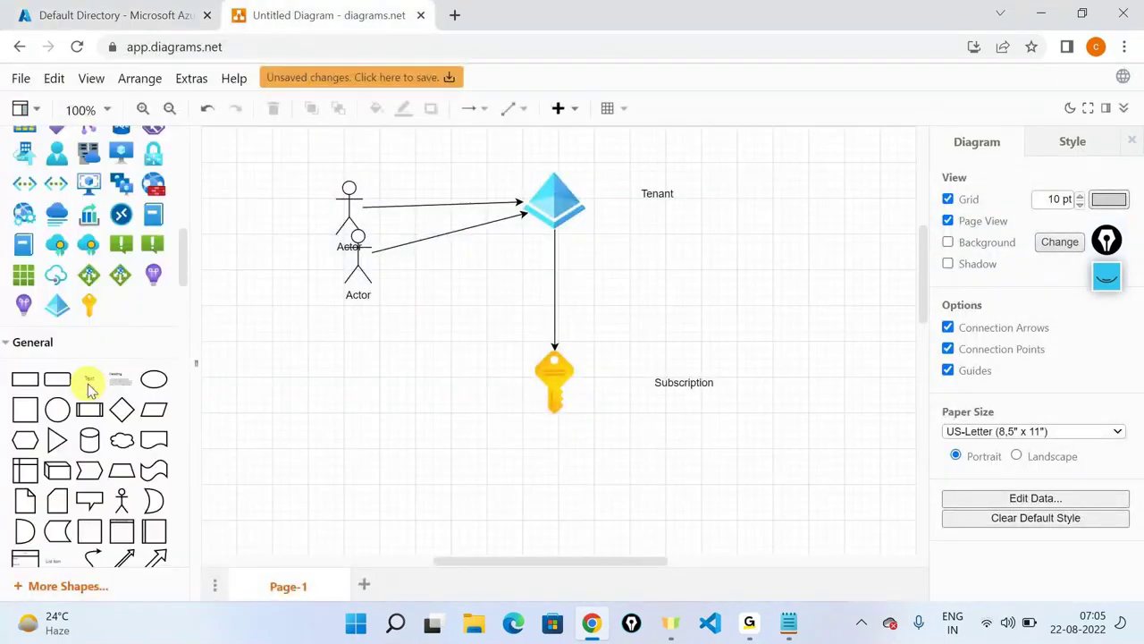
scroll(90, 390, up, 3)
drag(720, 223, 762, 152)
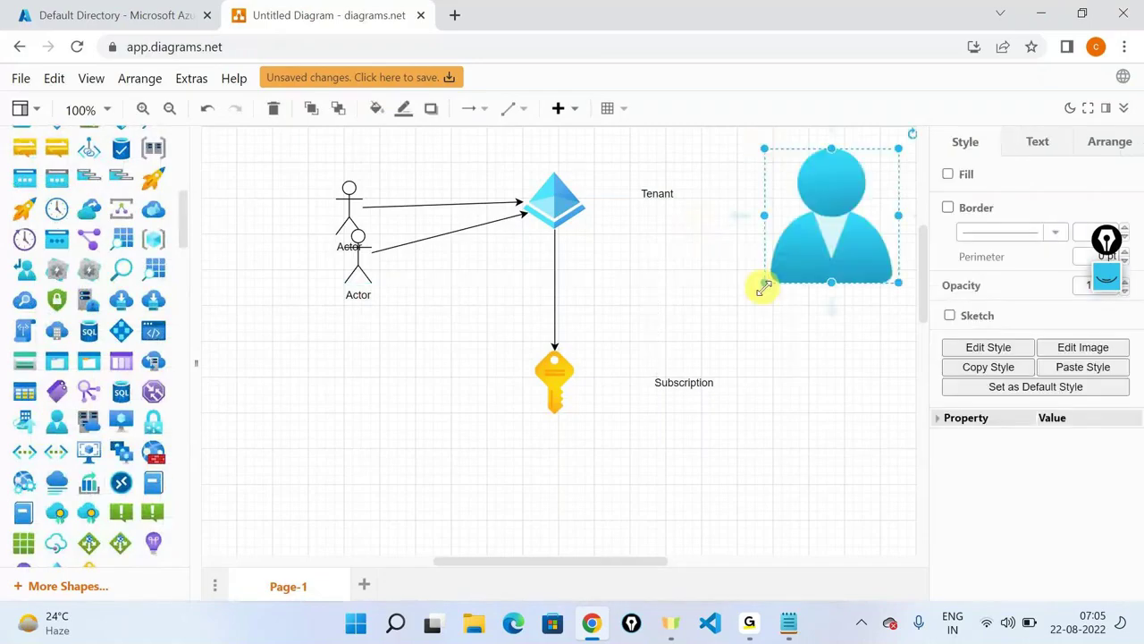
drag(764, 286, 677, 208)
click(672, 247)
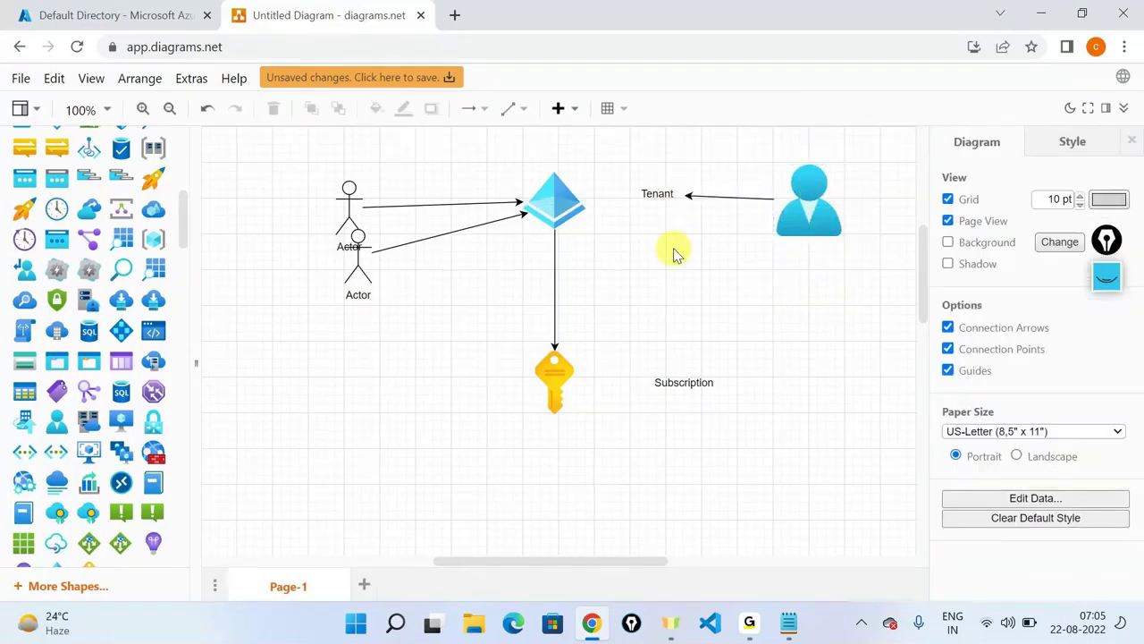
Connect the lower Actor figure to the Subscription key icon.
click(358, 252)
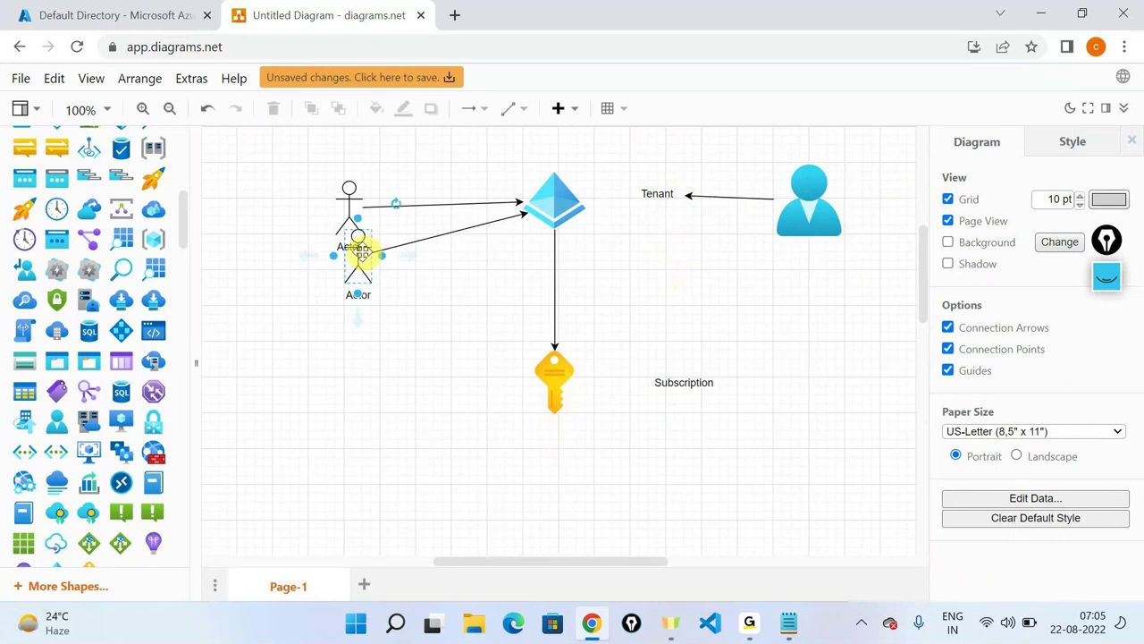
click(349, 202)
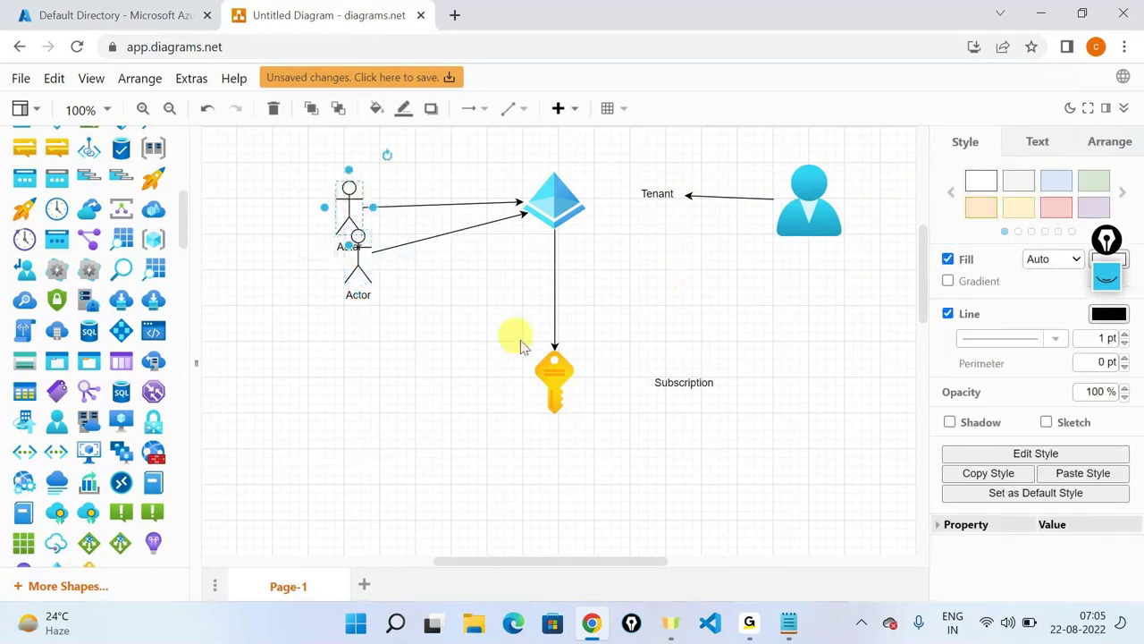
click(561, 368)
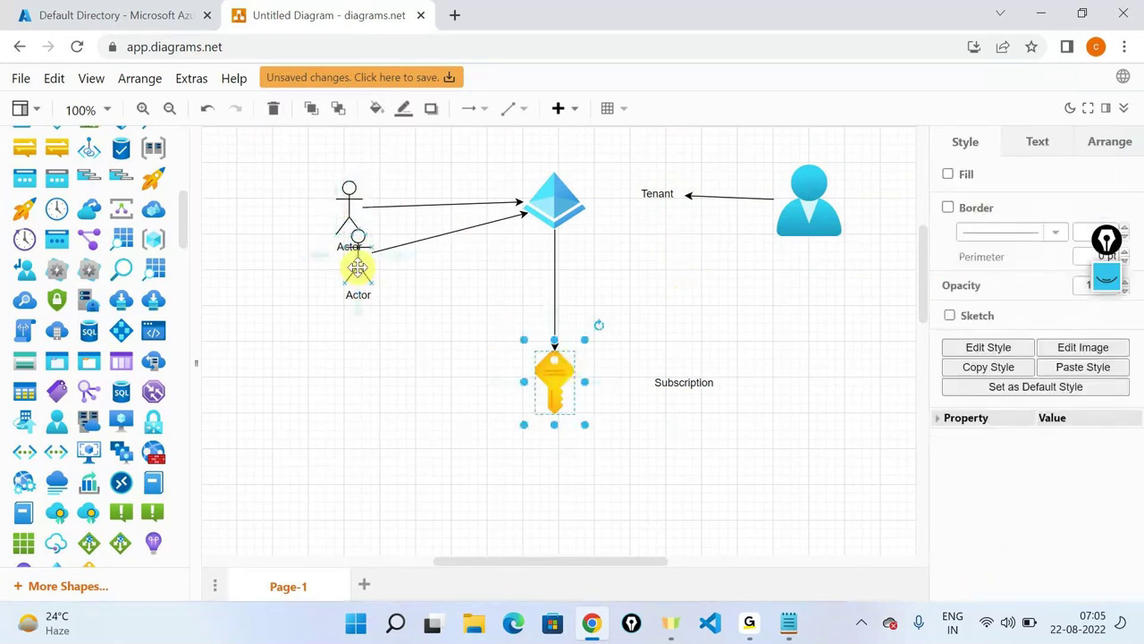
click(357, 267)
drag(404, 258, 531, 383)
Add a text label 'RBAC' below the actors.
scroll(152, 384, down, 3)
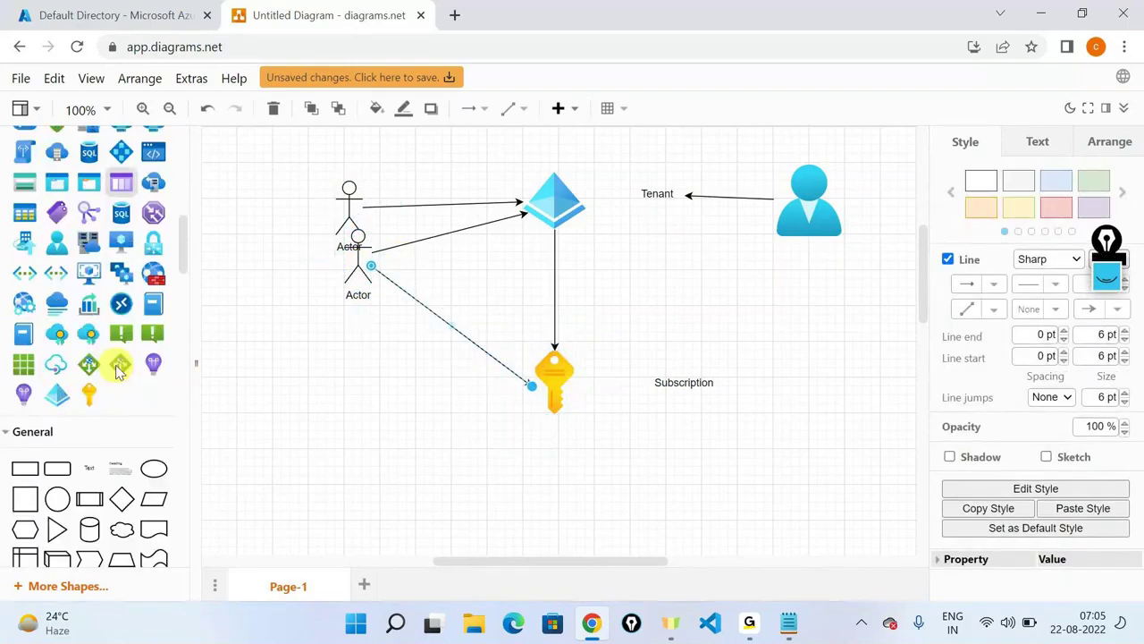
drag(112, 366, 324, 333)
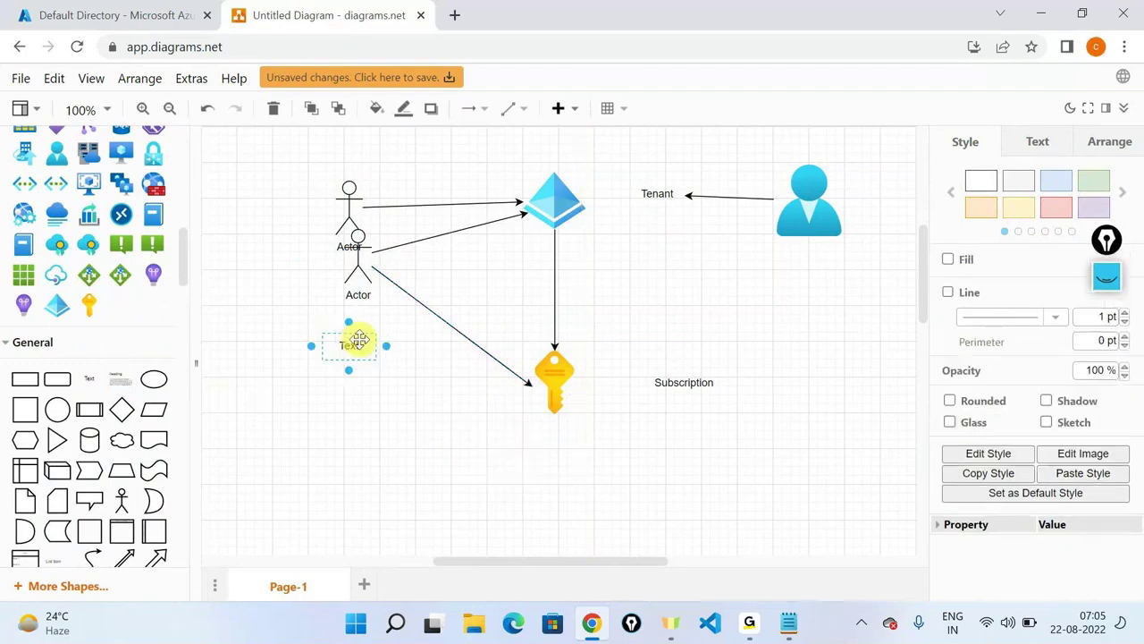
double_click(359, 339)
text(RB)
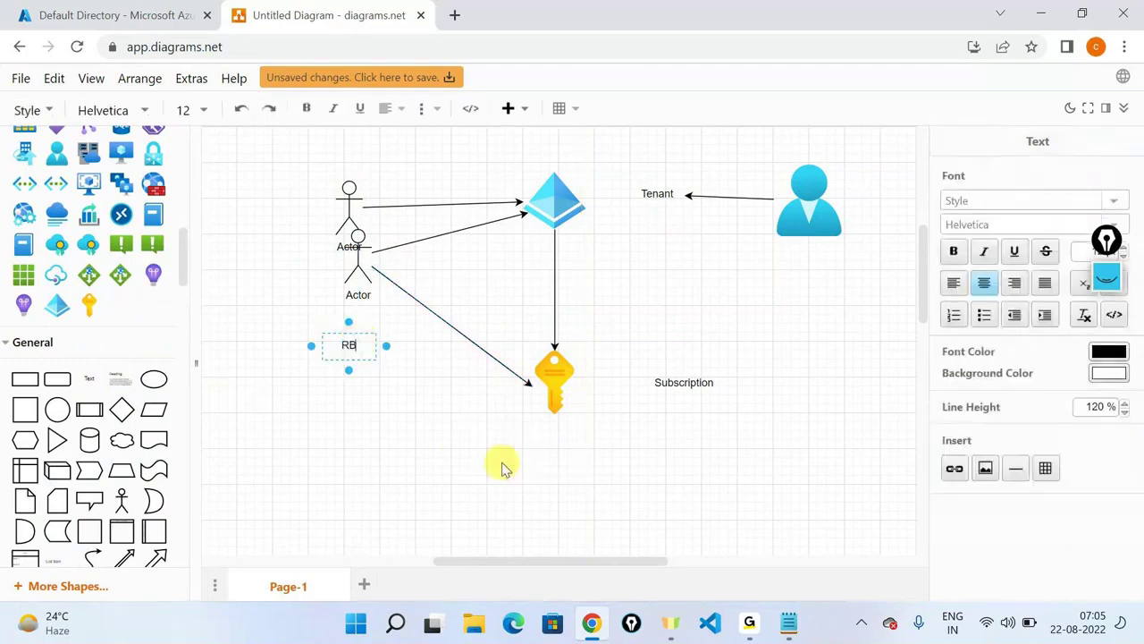
text(AC)
click(501, 467)
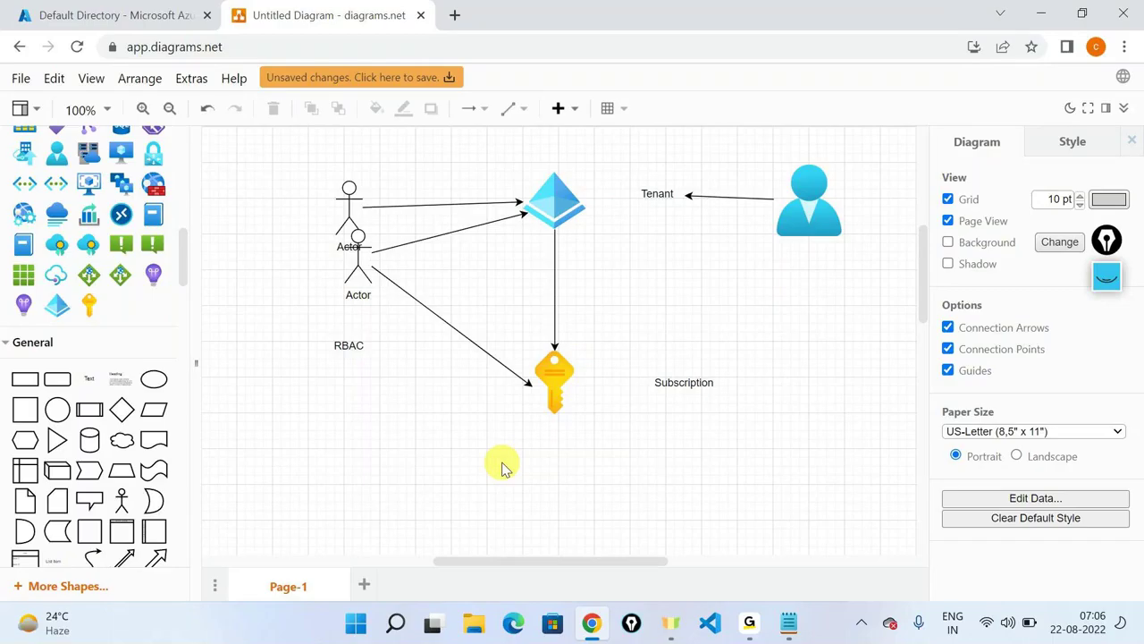
Stay in the diagram and select the key icon.
key(alt+Tab)
key(Escape)
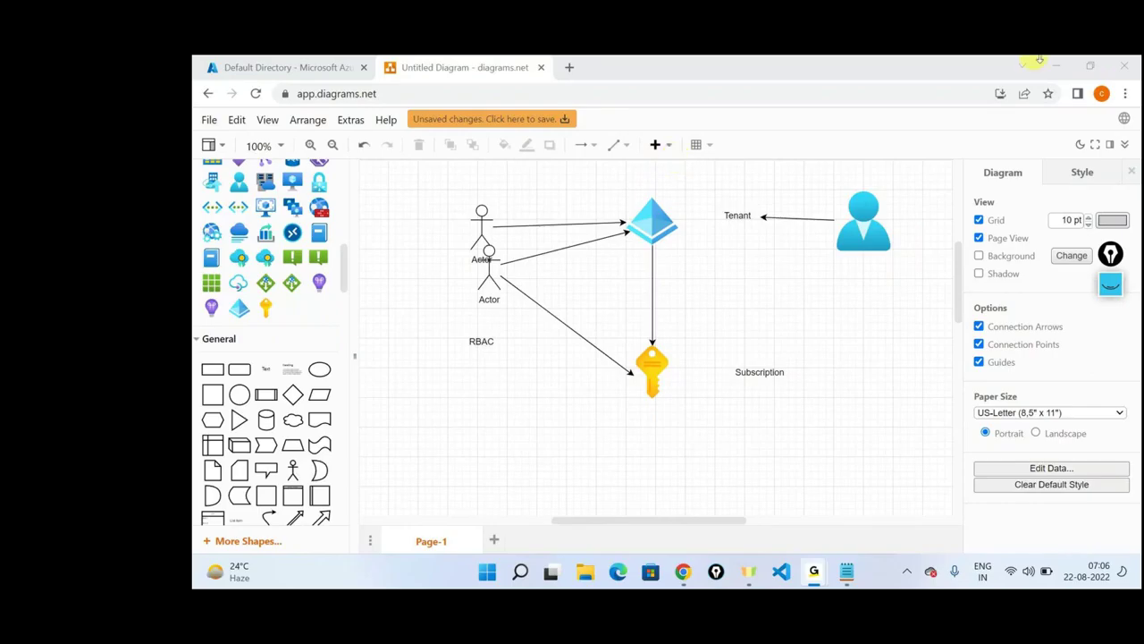
click(654, 370)
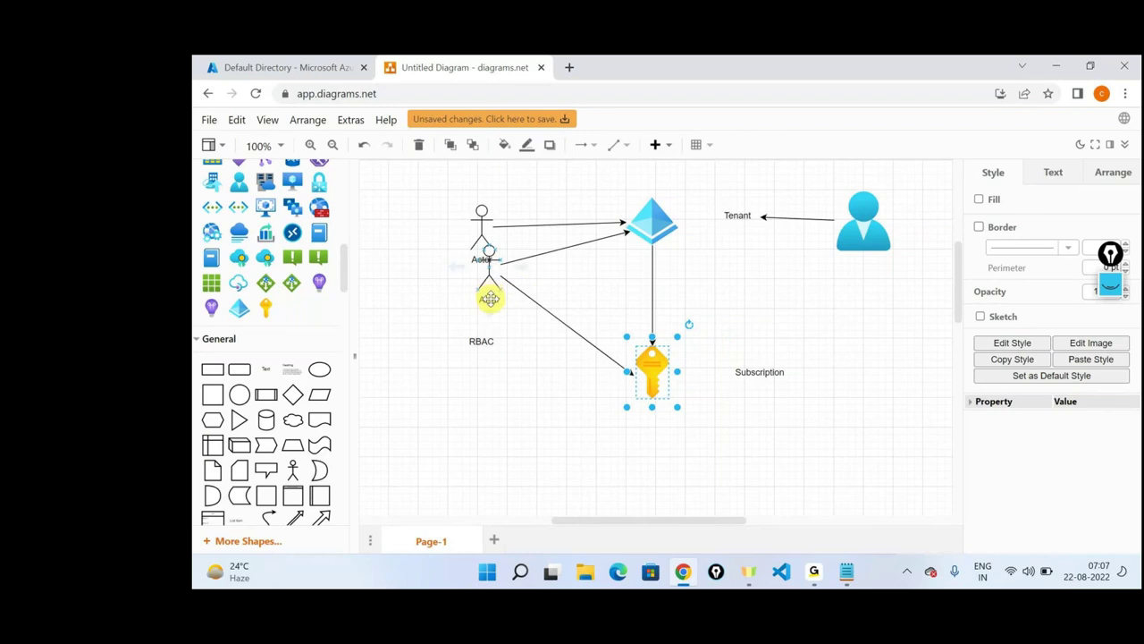
Open the Visual Studio Enterprise Subscription from the Azure home page's full recent resources list.
click(277, 67)
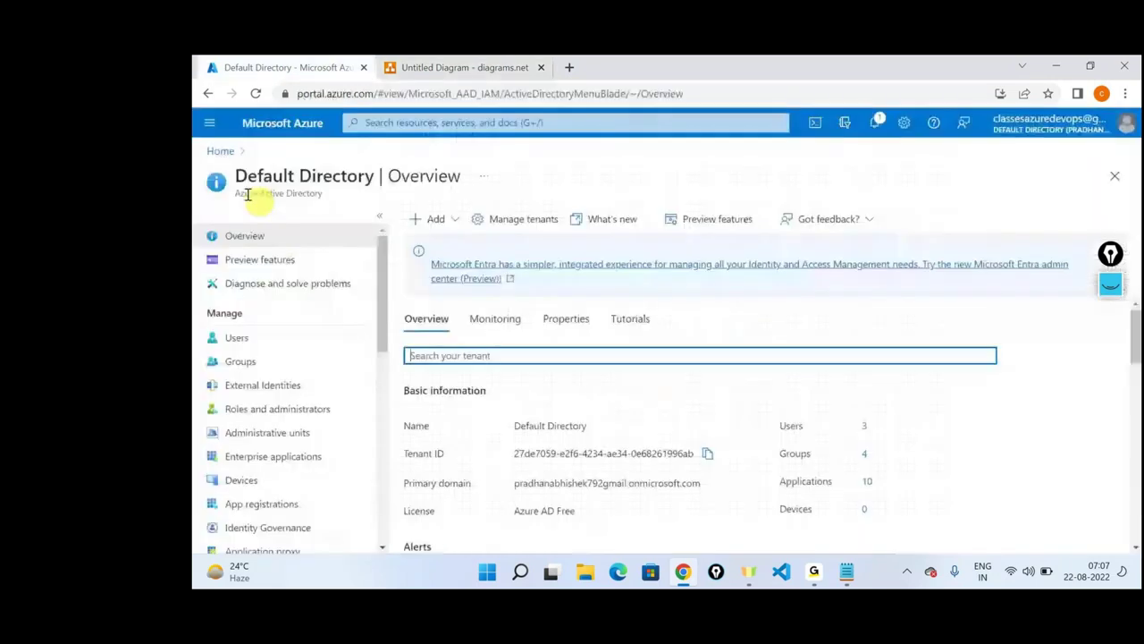
click(214, 149)
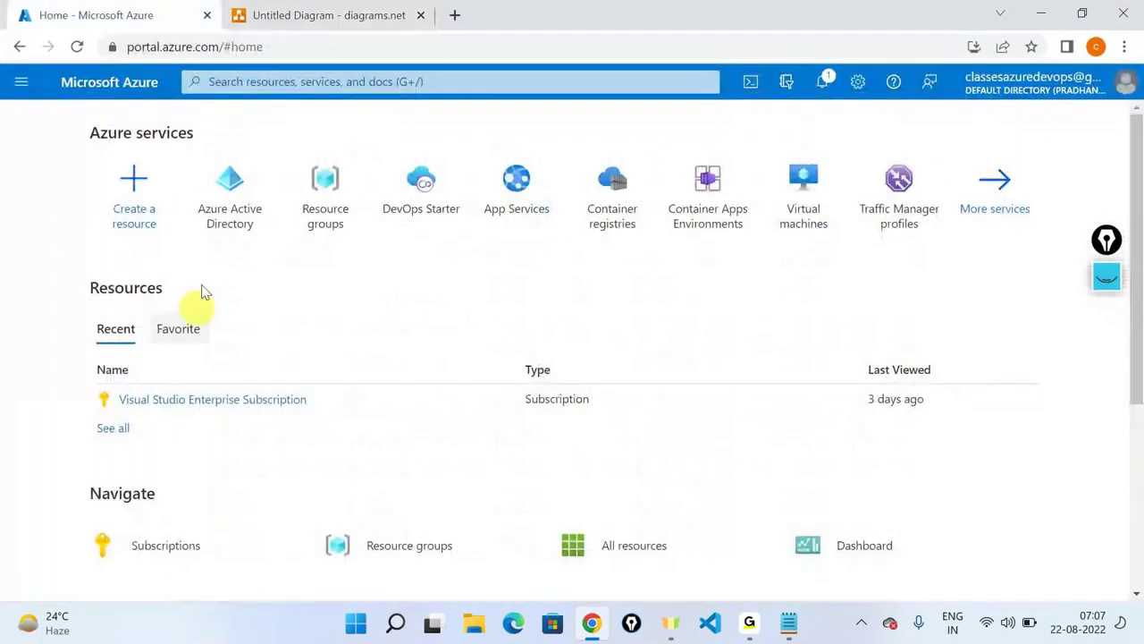
click(209, 425)
click(158, 354)
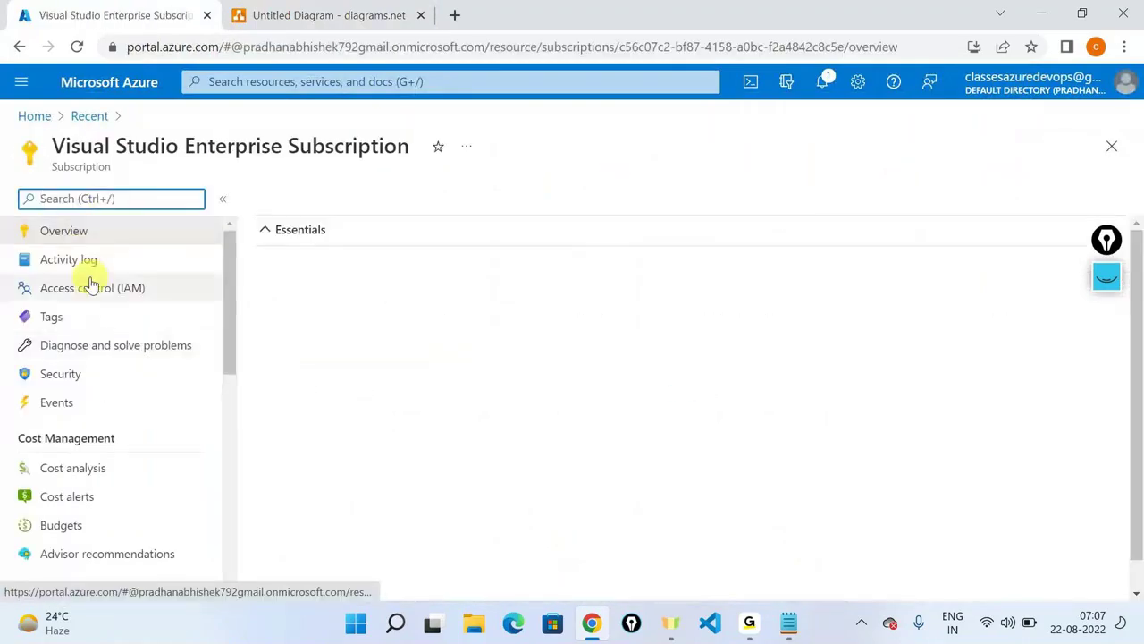
Start Add role assignment from the Visual Studio Enterprise Subscription's Access control (IAM).
click(91, 287)
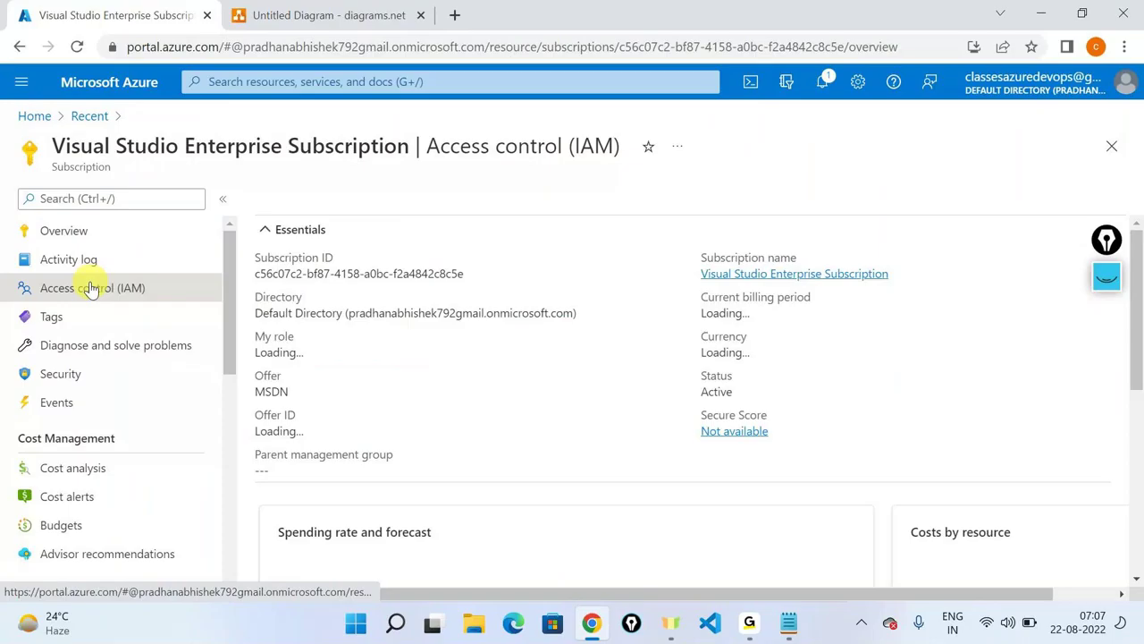
click(291, 200)
click(309, 234)
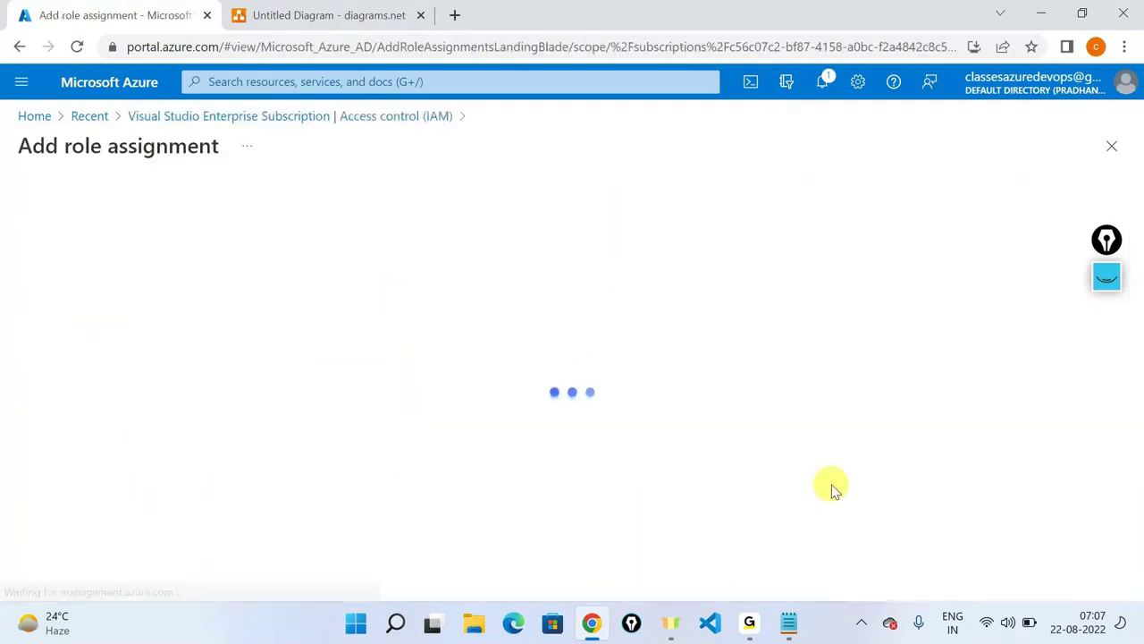
Pick the Contributor role, go to Members, and open the Select members pane.
click(38, 435)
click(304, 569)
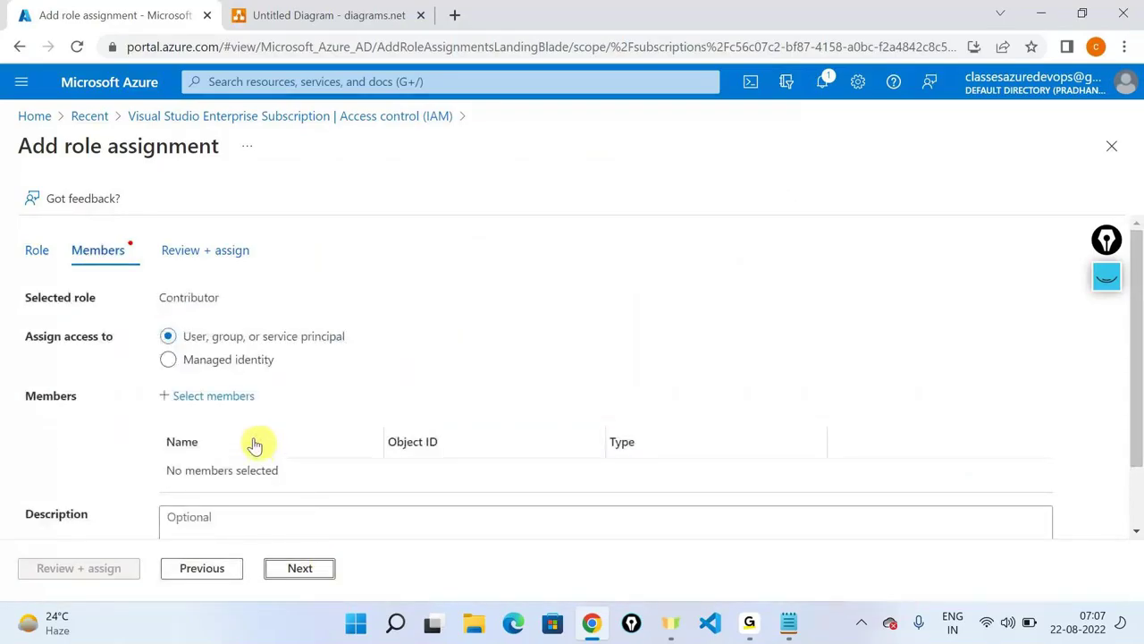
click(223, 399)
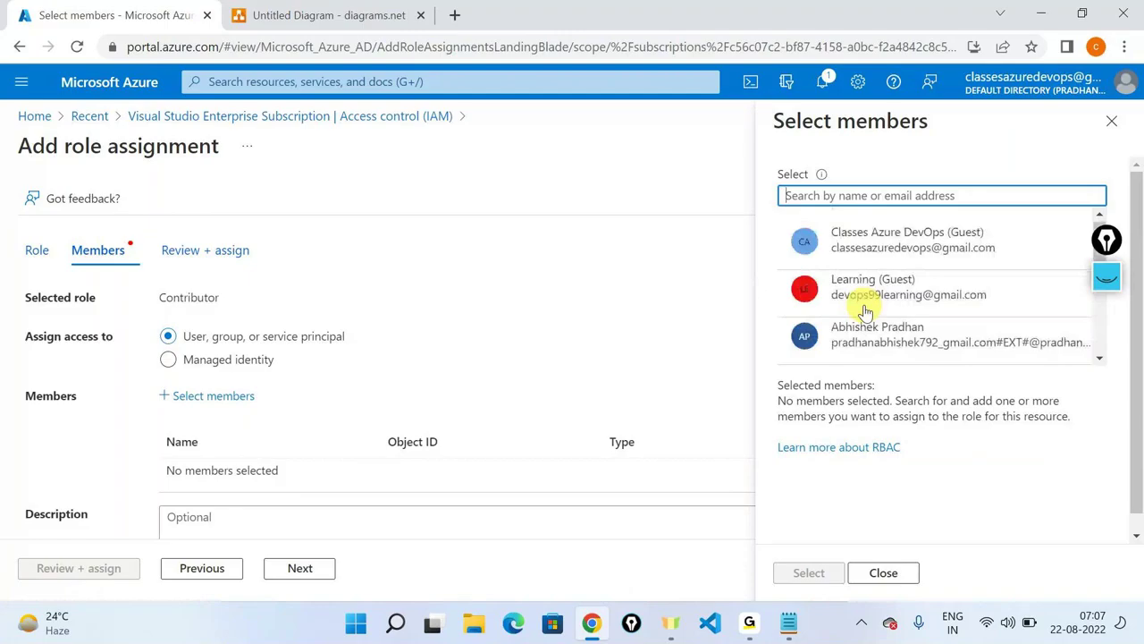
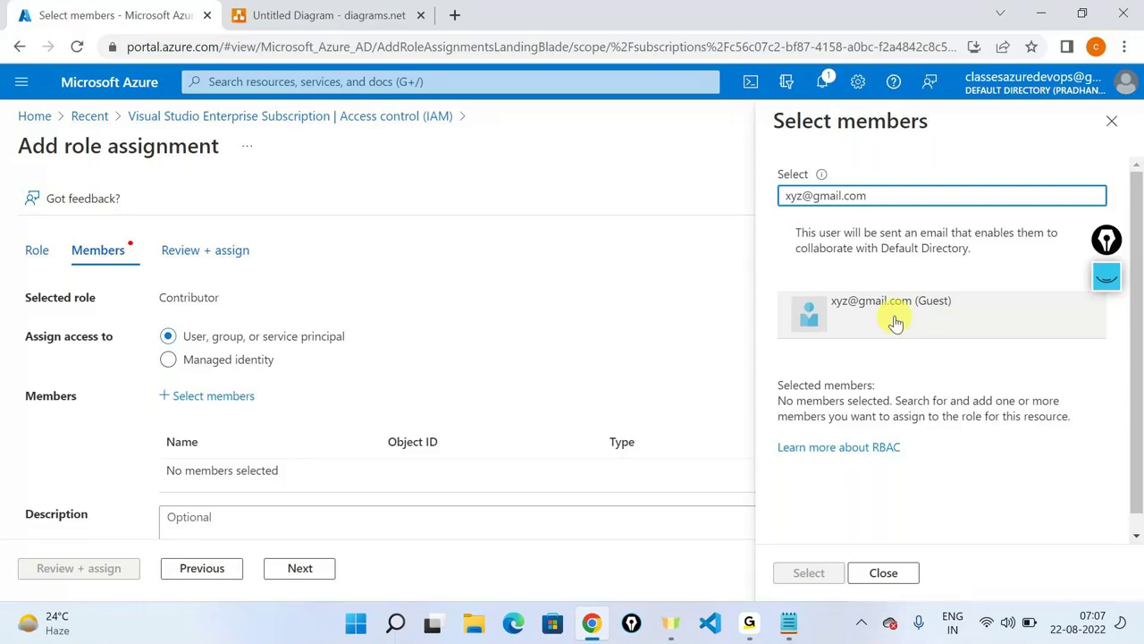
Search Select members for the guest user's e-mail address, then return to the diagram.
click(329, 15)
click(350, 200)
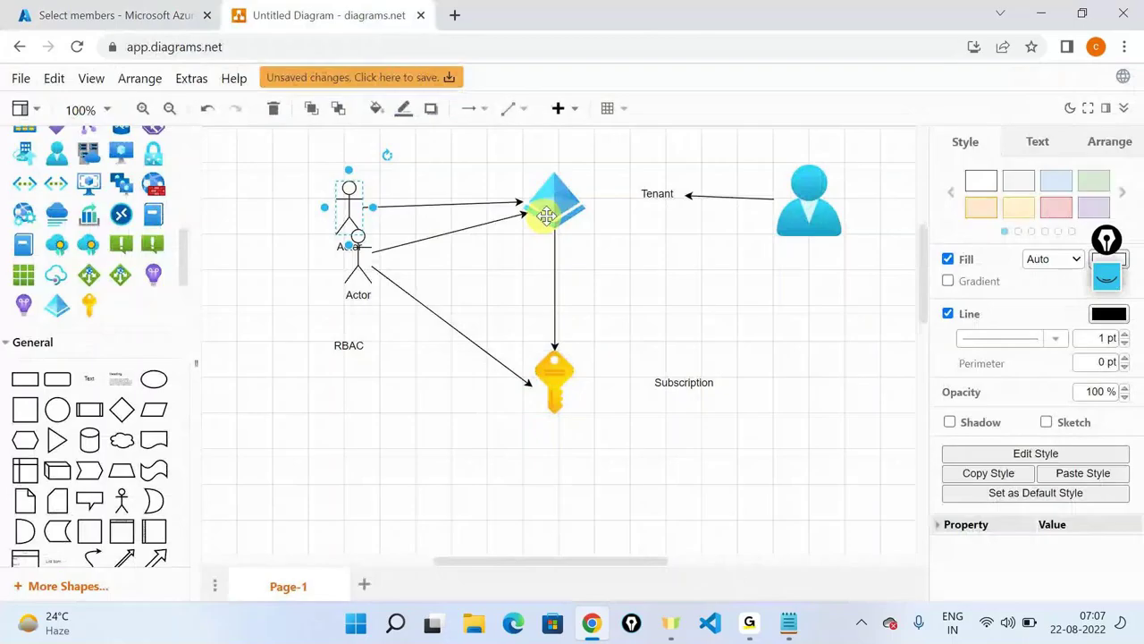
click(554, 201)
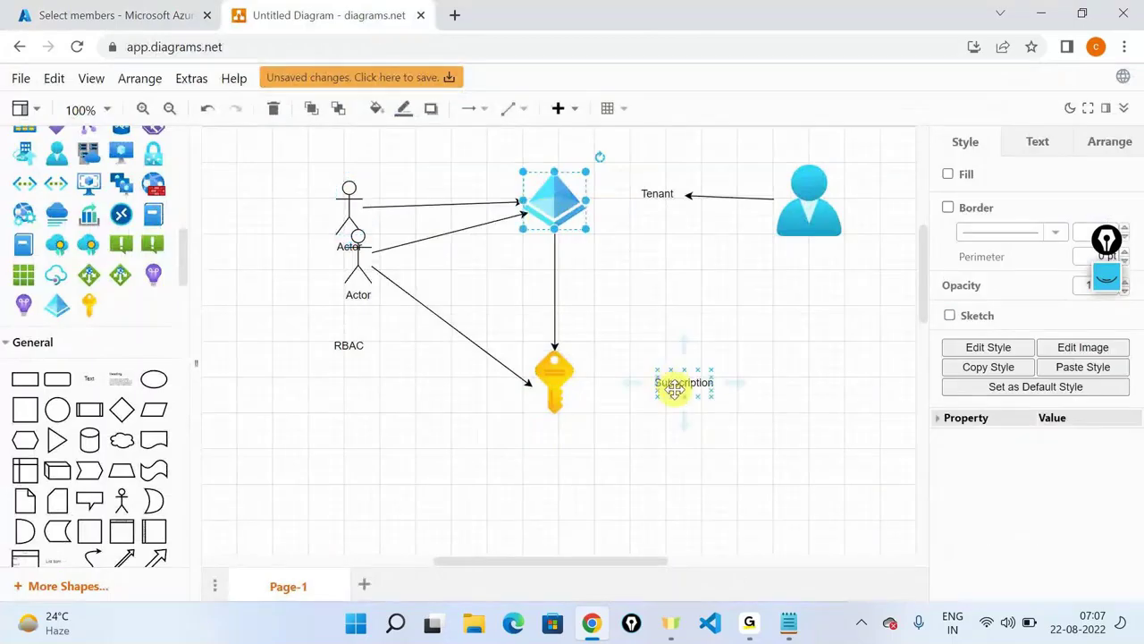
click(555, 382)
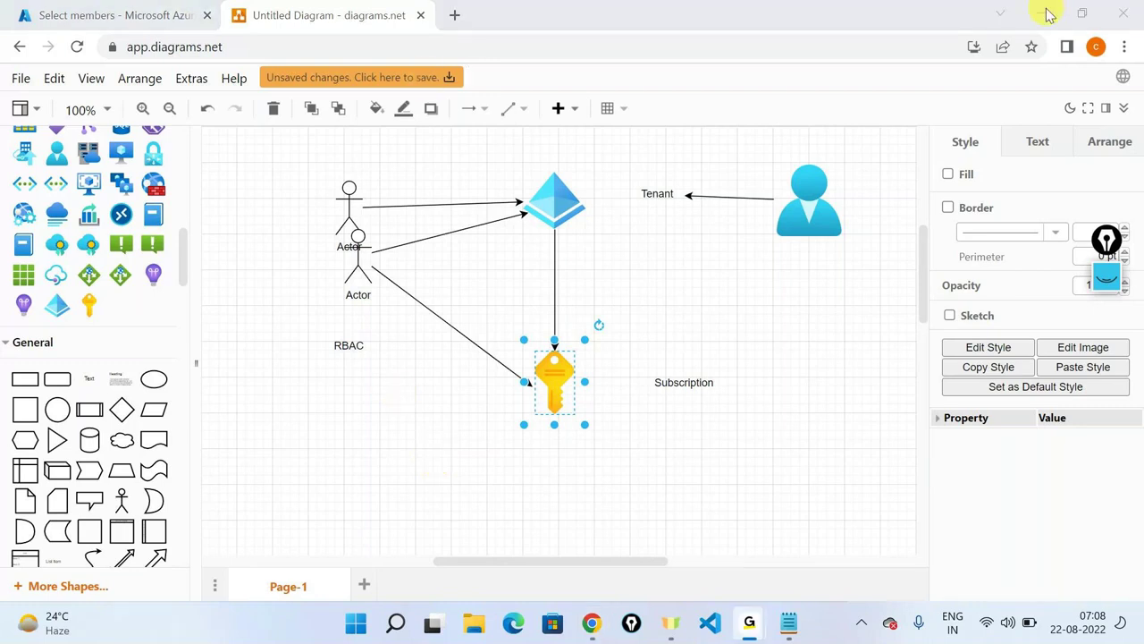
click(1048, 15)
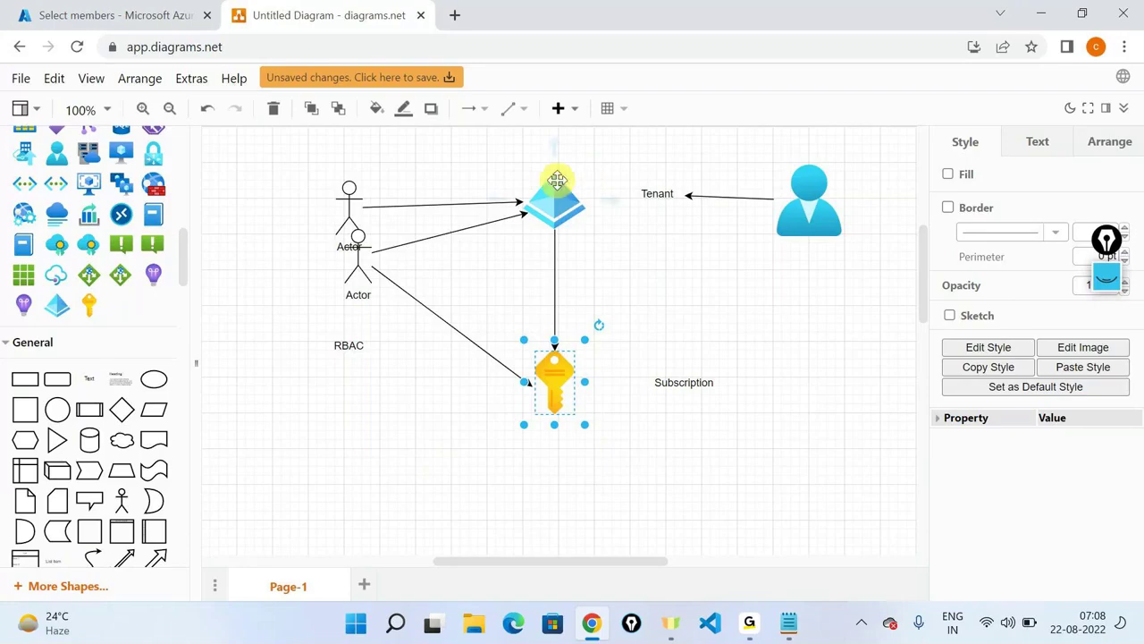
click(372, 507)
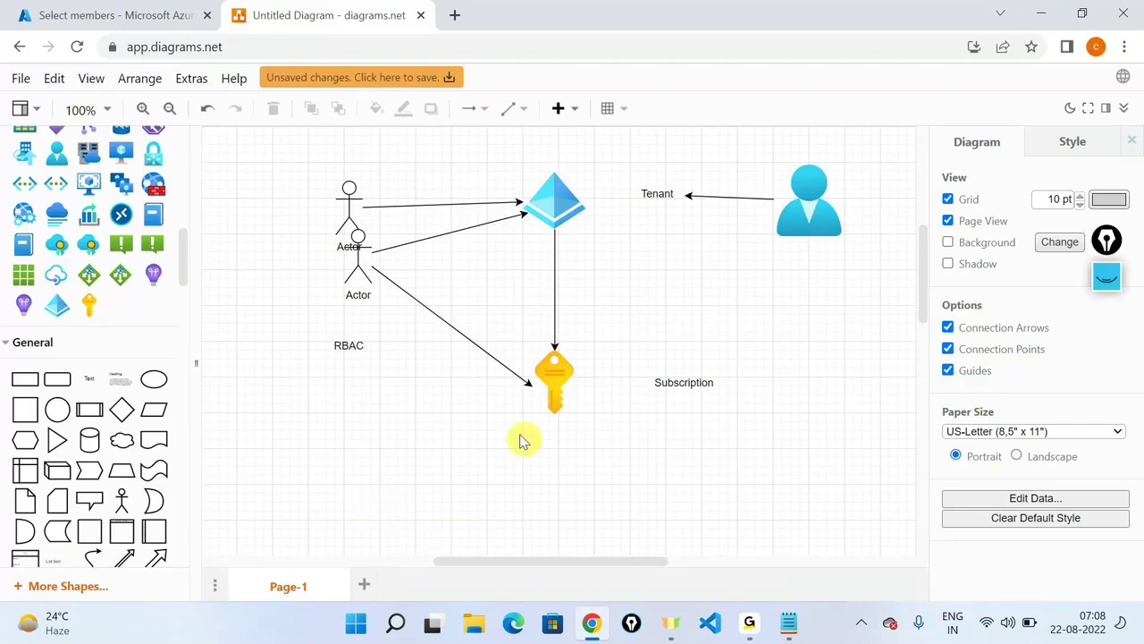
click(550, 198)
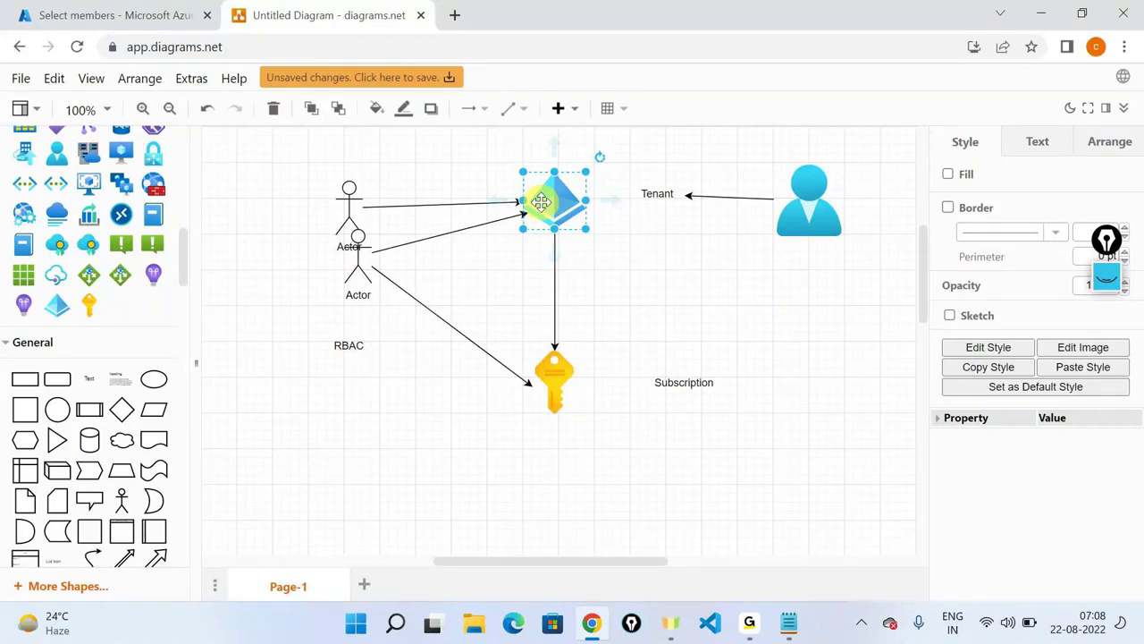
click(301, 405)
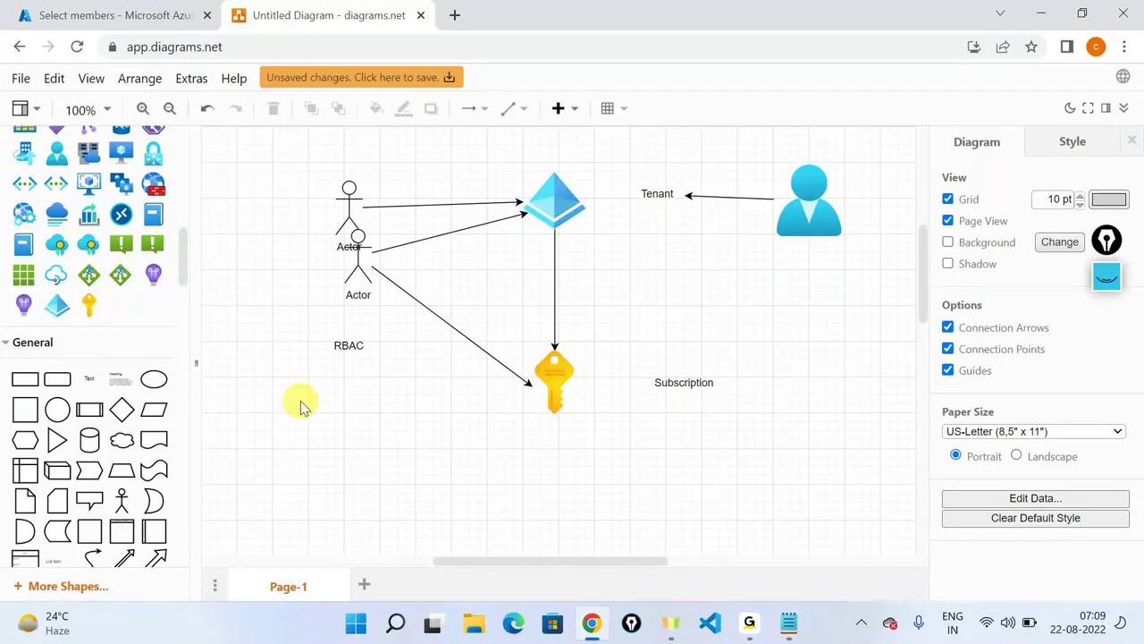
key(ctrl+alt+g)
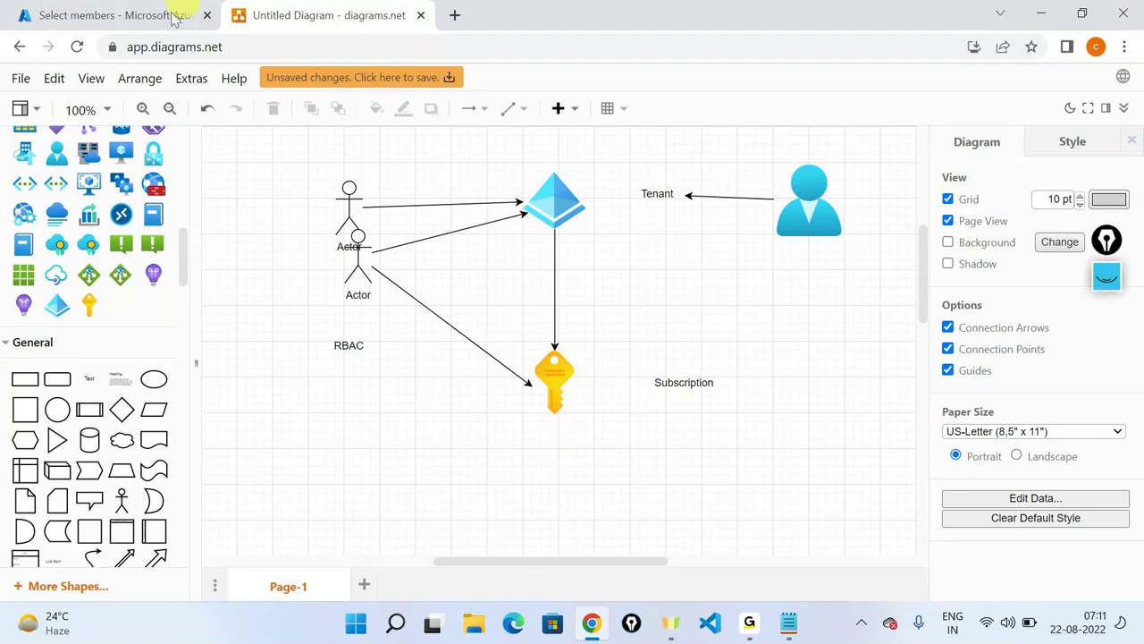
Add a blank Page-2 and place an Azure Active Directory diamond icon on it.
mouse_move(89, 157)
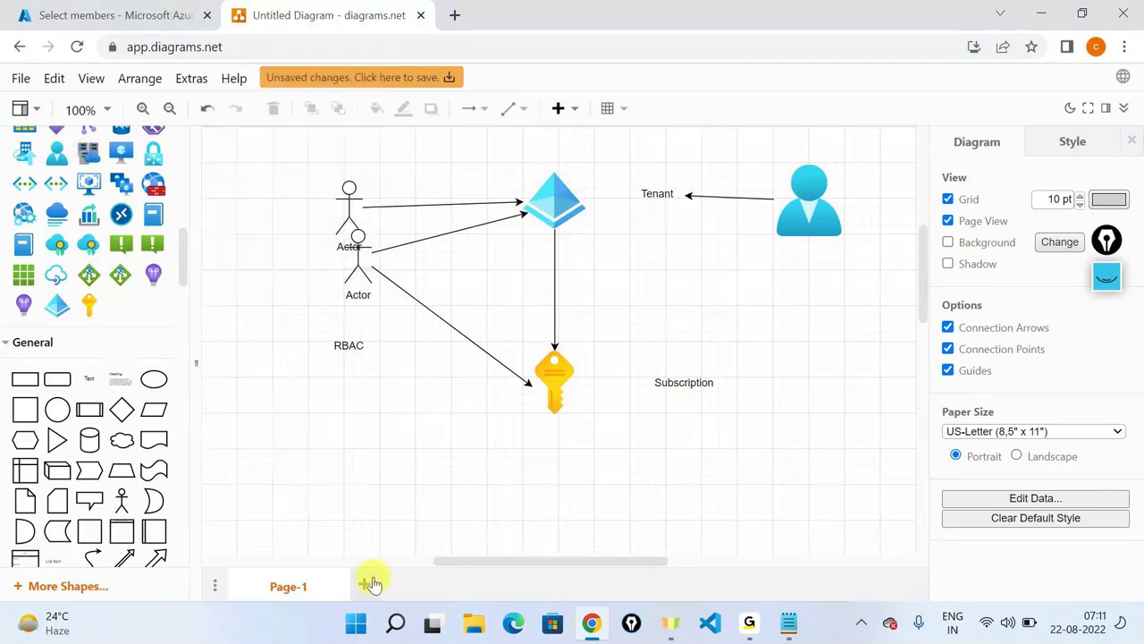
click(371, 584)
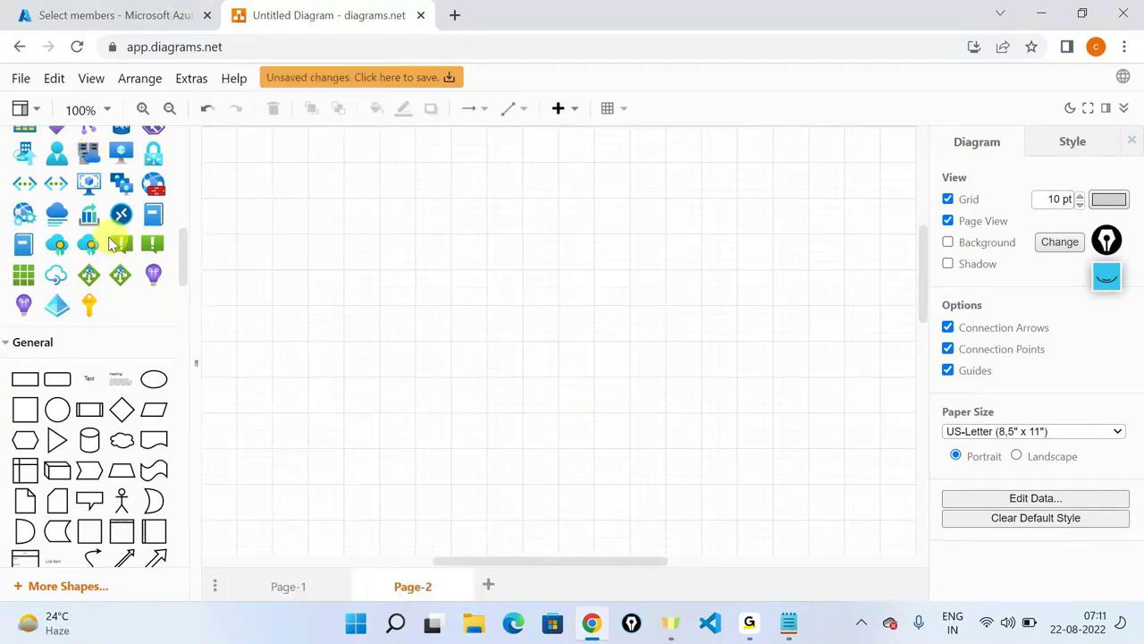
scroll(84, 332, up, 1)
mouse_move(51, 405)
drag(51, 405, 555, 192)
Highlight the Tenant ID on the Default Directory overview, then place a text box beside the diagram's Azure icon.
click(159, 12)
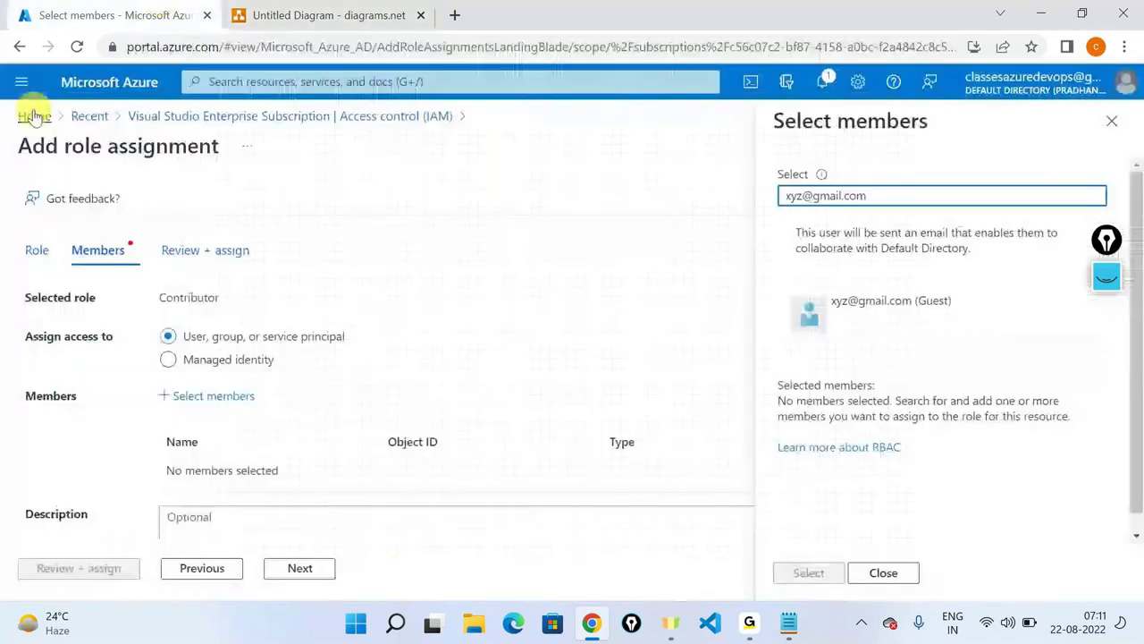
click(1017, 84)
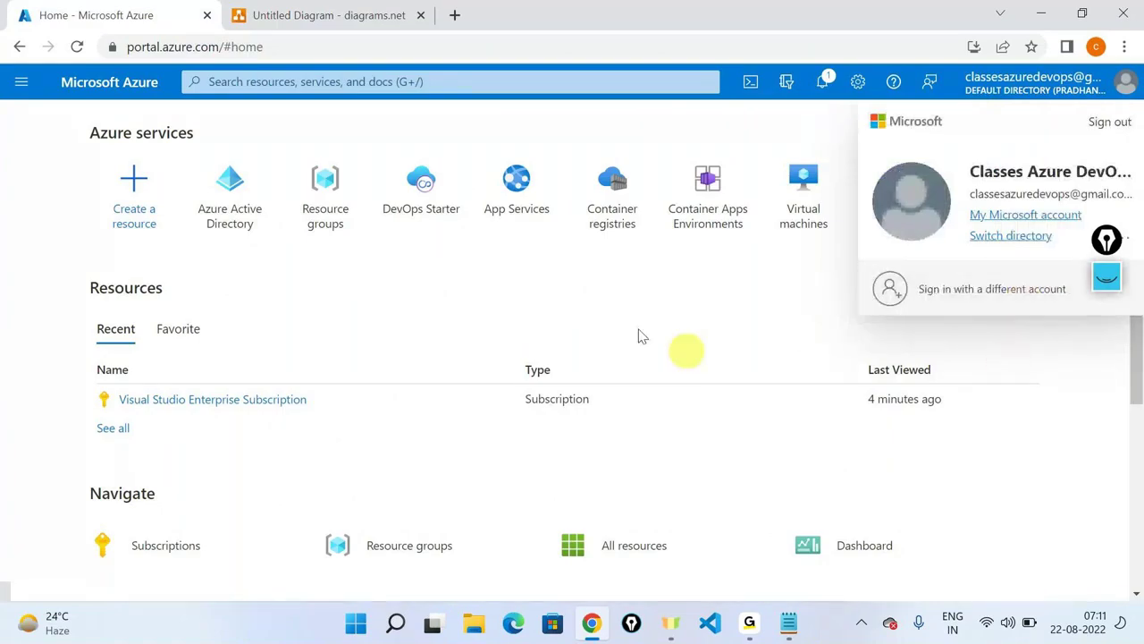
click(237, 186)
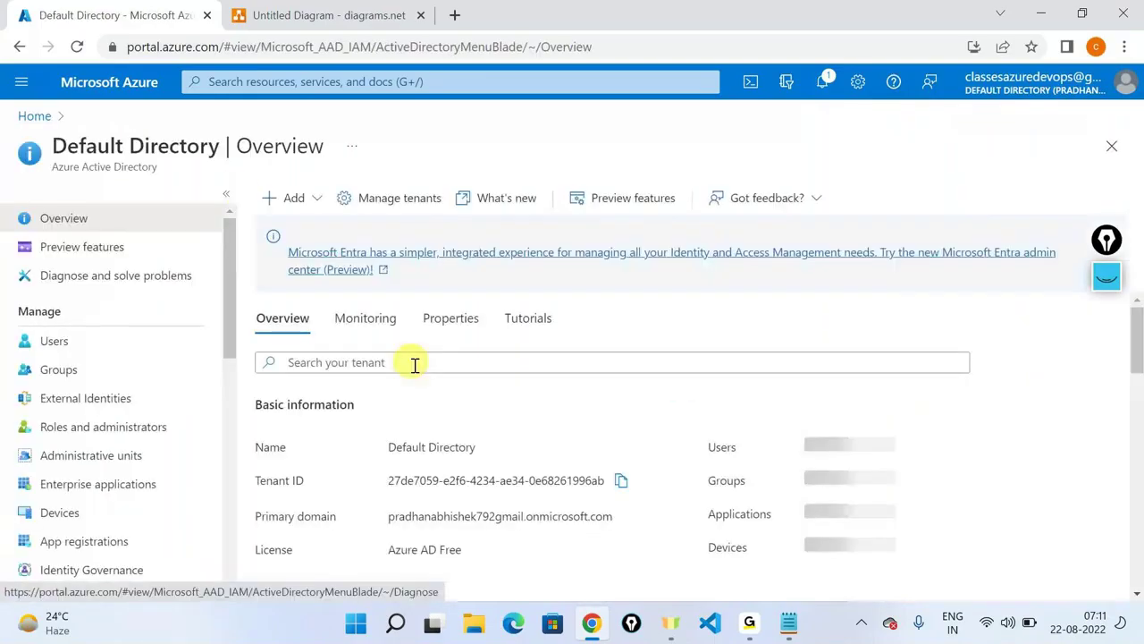
drag(390, 480, 606, 480)
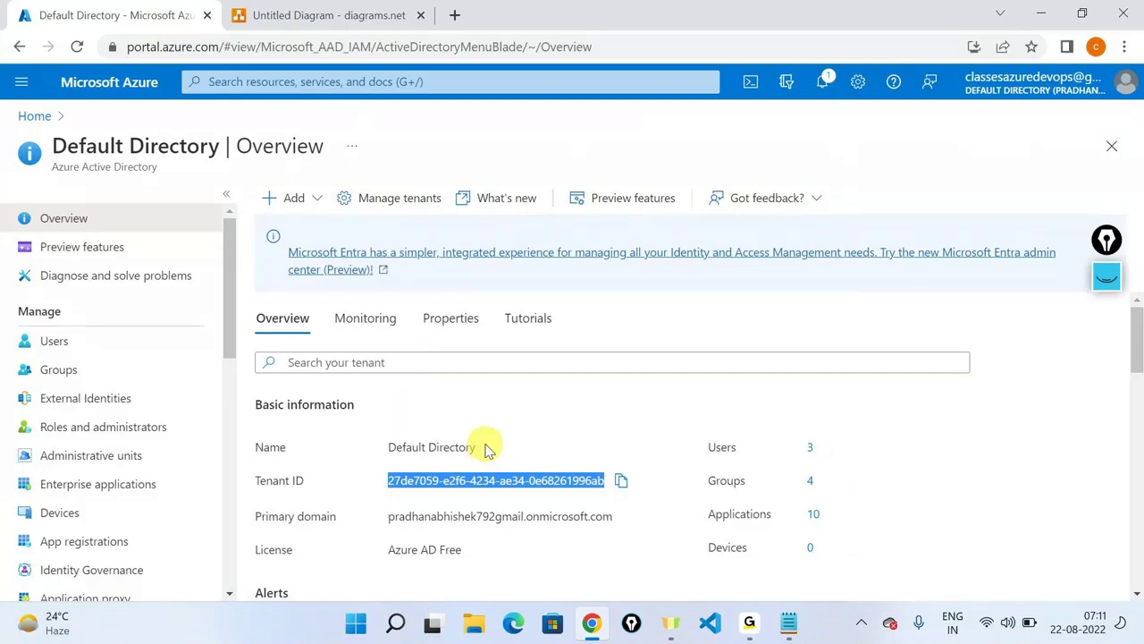
click(350, 15)
drag(118, 463, 697, 219)
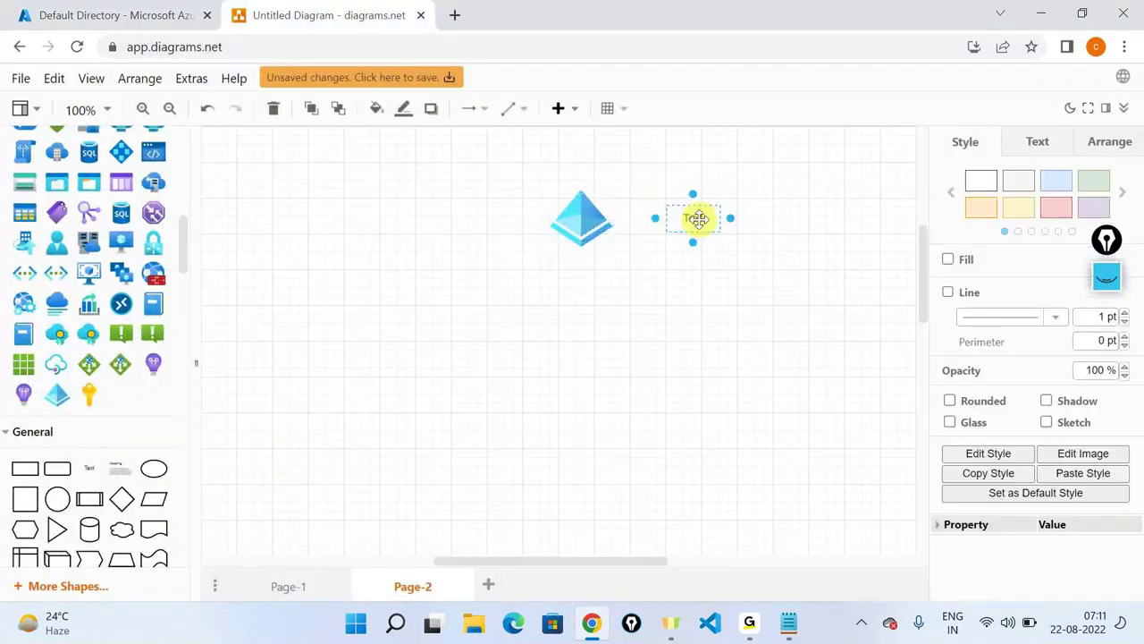
Label the new text box 'Tenant ID'.
double_click(697, 219)
text(Tenan)
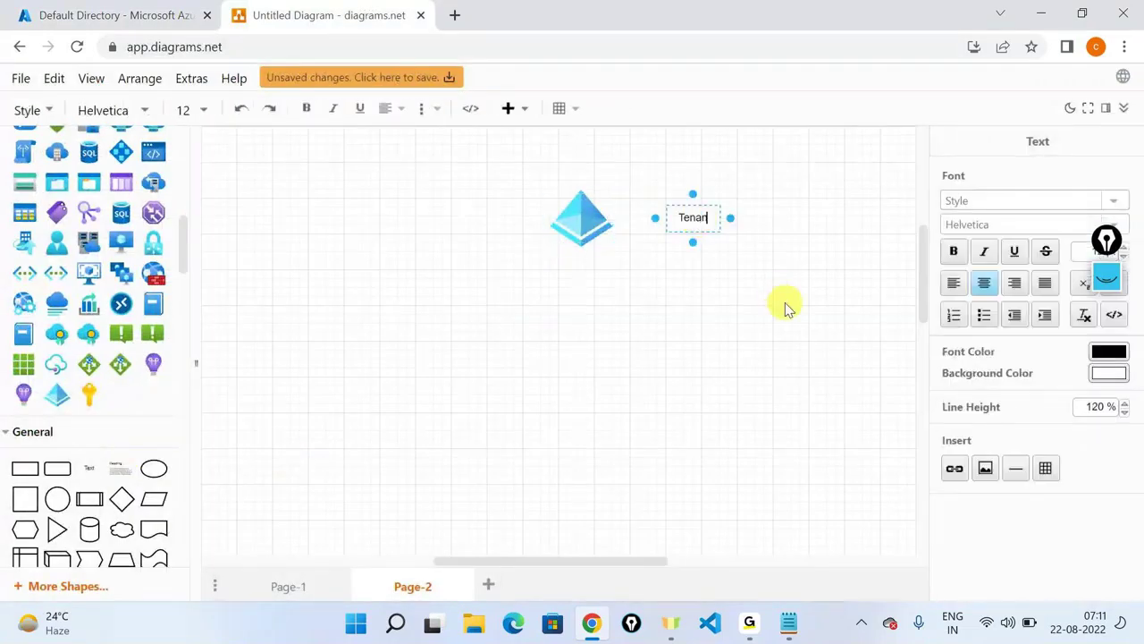
text(t ID)
click(763, 317)
Add a key icon below the Azure icon, connect them with an arrow, and place another text box.
mouse_move(92, 385)
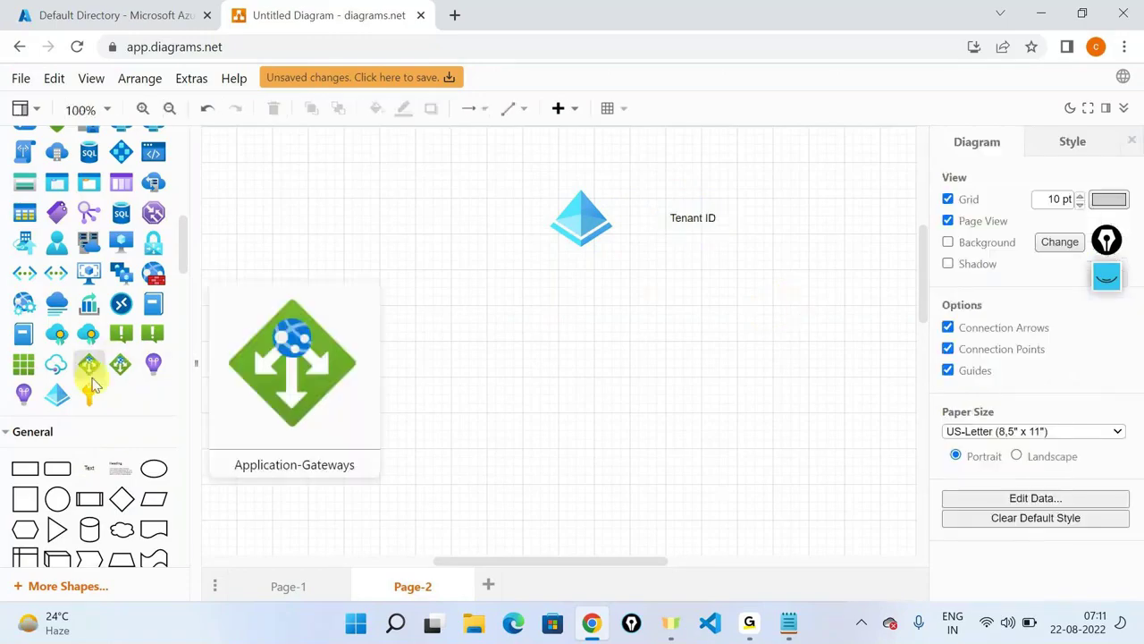
drag(92, 384, 569, 382)
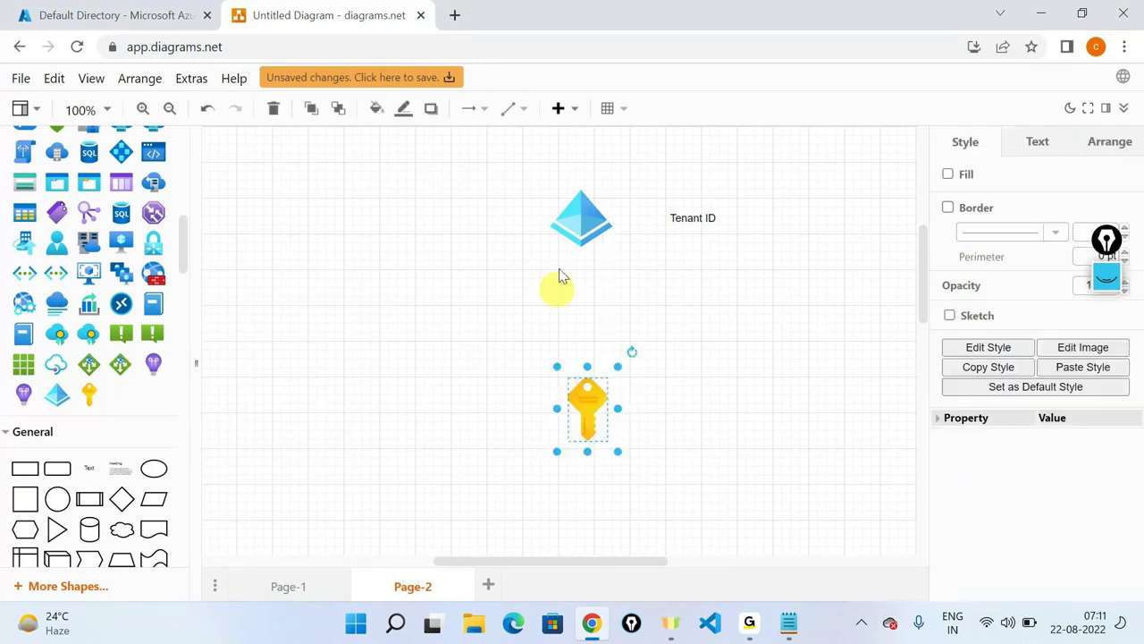
drag(576, 261, 583, 379)
click(753, 366)
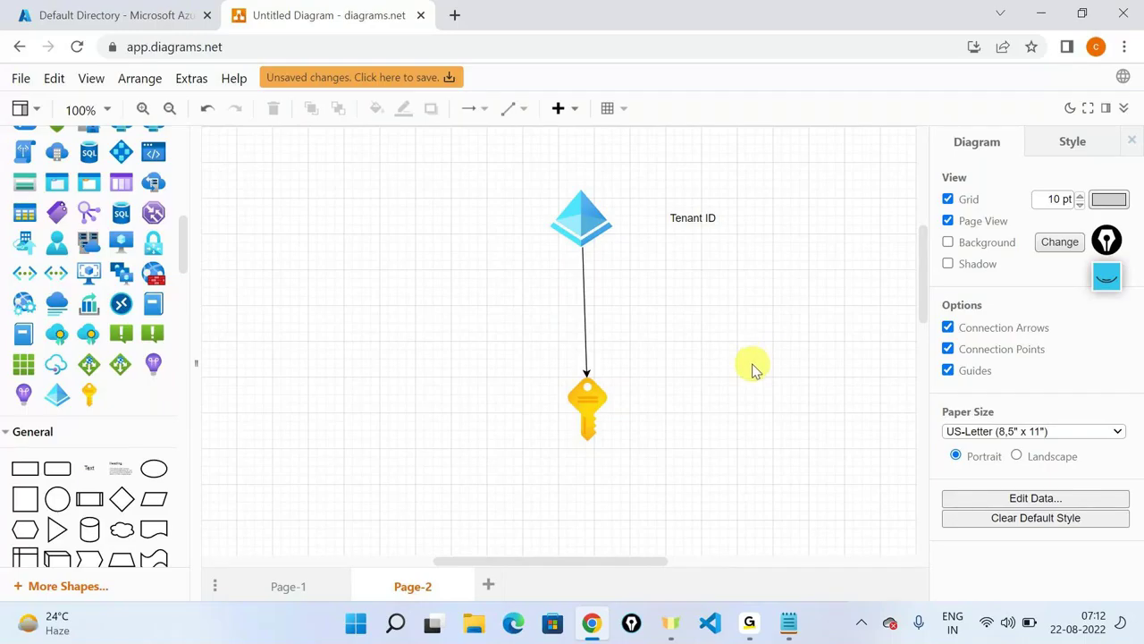
scroll(752, 370, down, 1)
drag(90, 469, 338, 398)
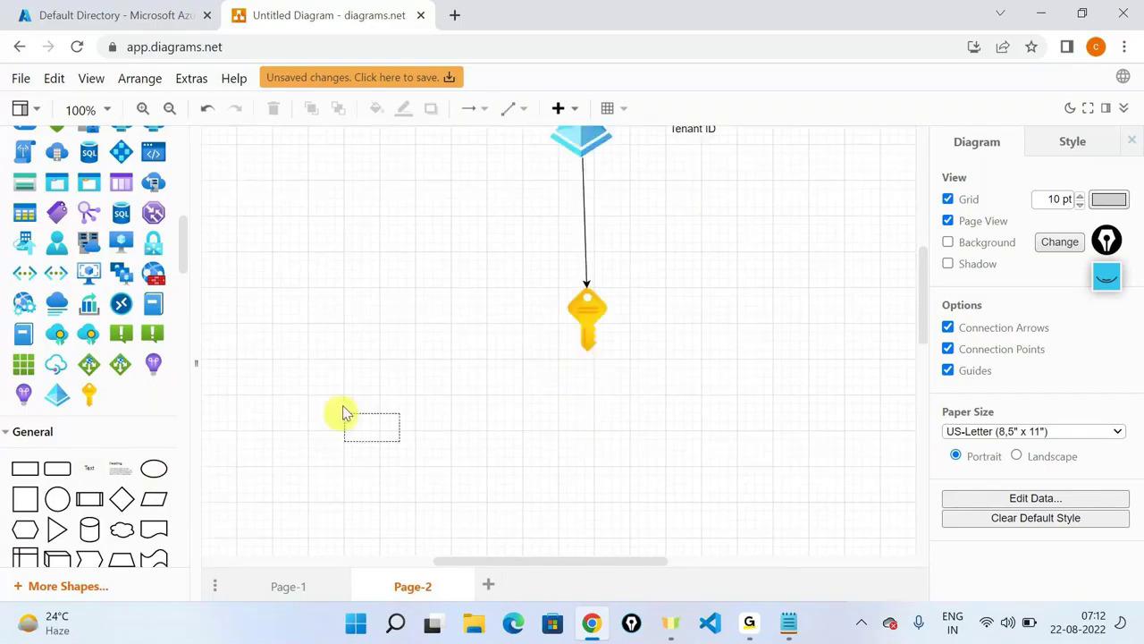
Type 'ResourceGroup' into the lower-left text box, then switch on the screen-drawing pen.
double_click(365, 408)
text(ResourceGro)
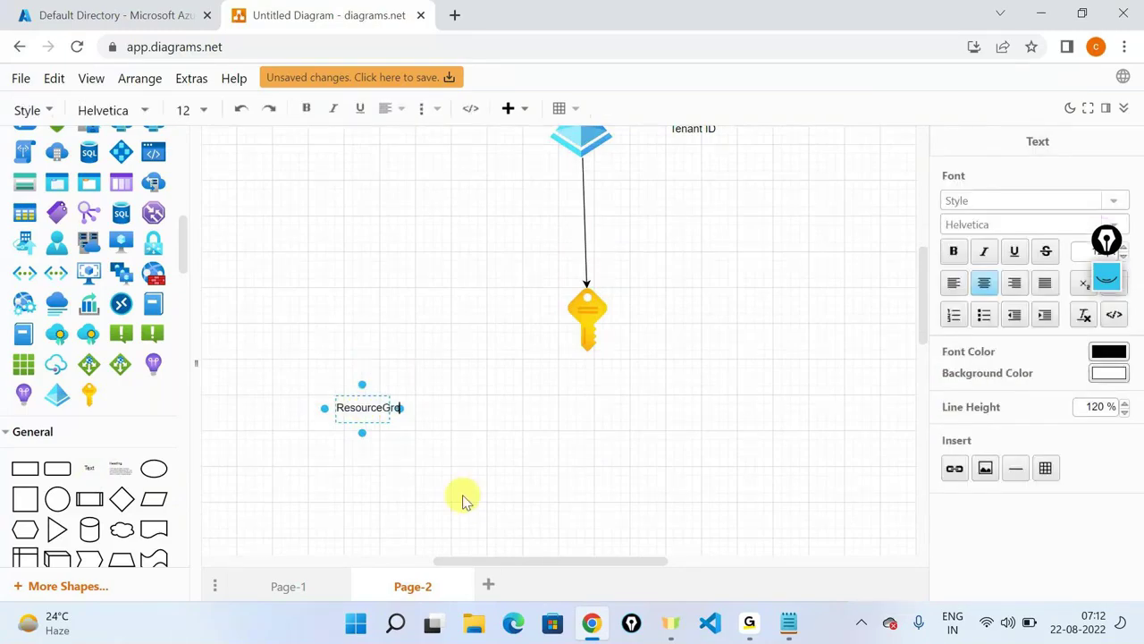
text(up)
click(463, 499)
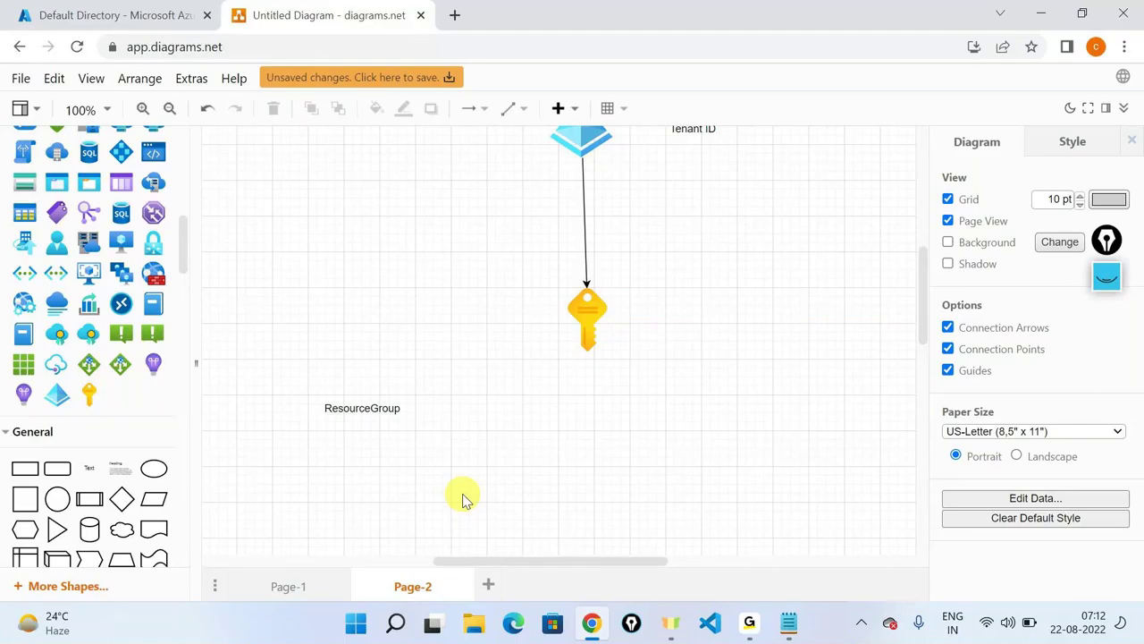
scroll(463, 498, up, 1)
click(1119, 279)
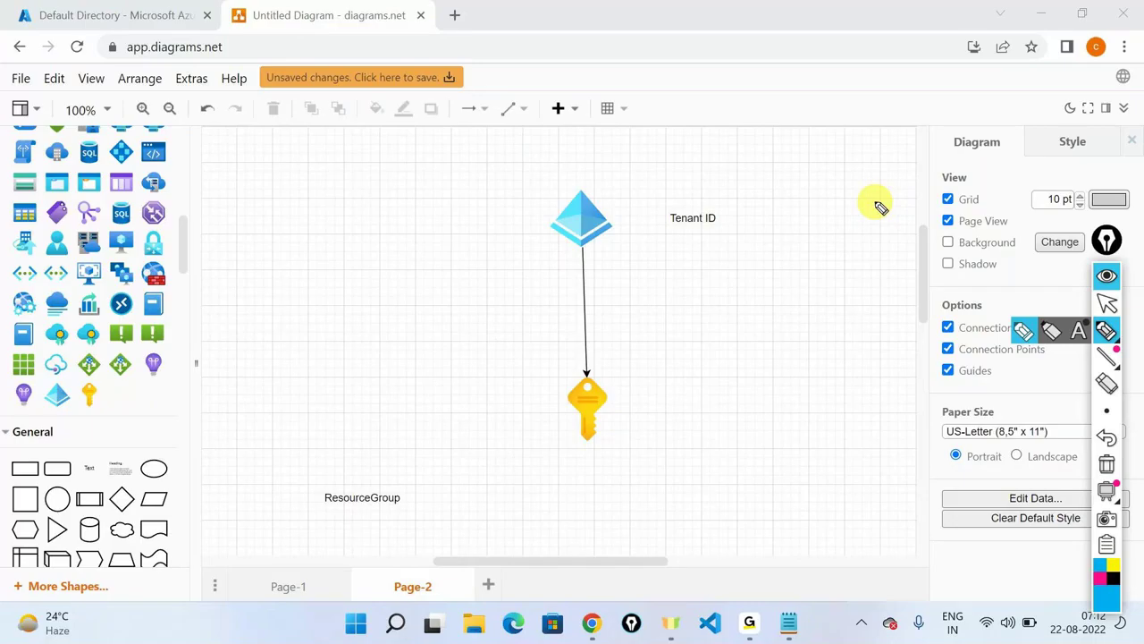
Ink arrows from the Azure icon to a circled DS, downward, and from the key to 'Sto user accounts'.
mouse_move(592, 195)
mouse_down()
mouse_move(792, 185)
mouse_move(767, 198)
mouse_move(823, 172)
mouse_up()
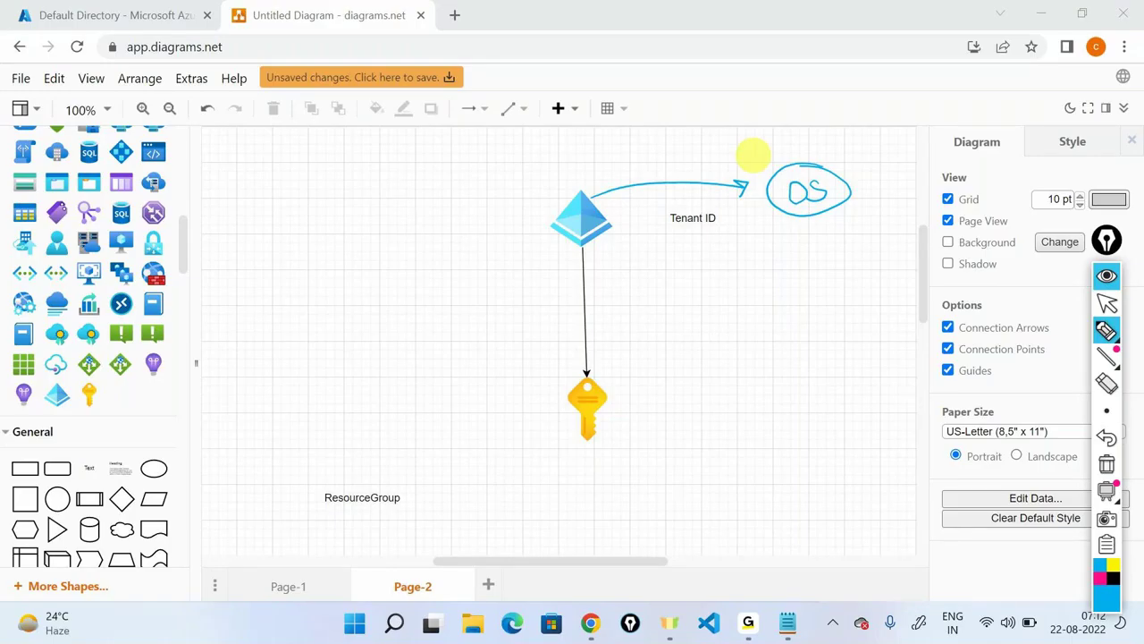
drag(809, 217, 828, 332)
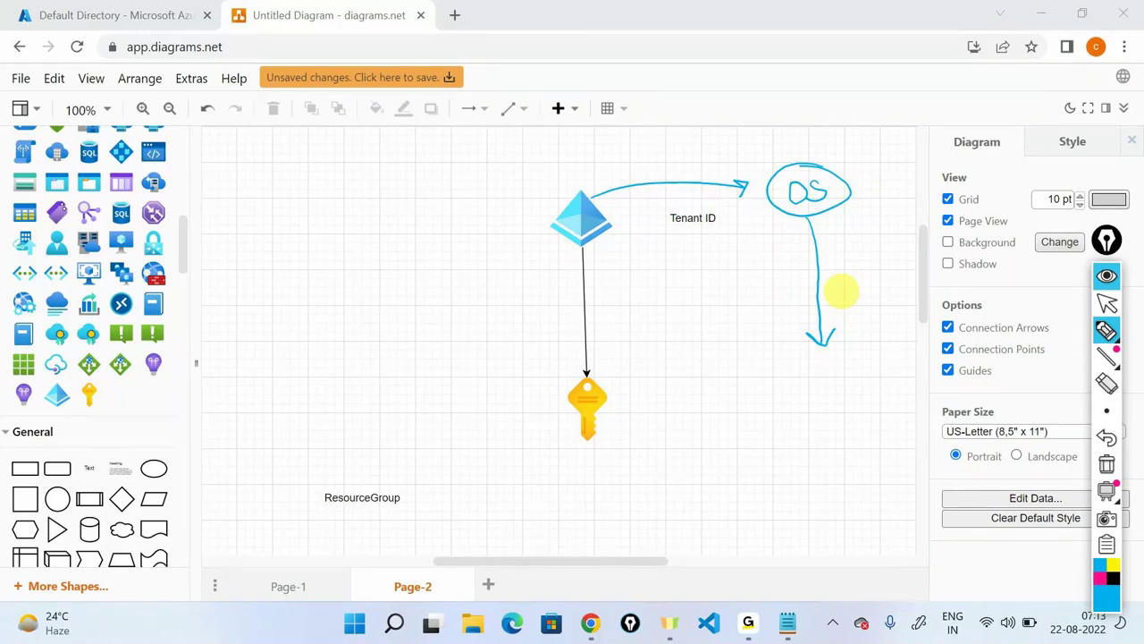
mouse_move(619, 402)
mouse_down()
mouse_move(731, 390)
mouse_move(836, 407)
mouse_move(825, 405)
mouse_move(817, 438)
mouse_move(862, 426)
mouse_up()
mouse_move(824, 476)
mouse_down()
mouse_move(917, 460)
mouse_move(924, 433)
mouse_up()
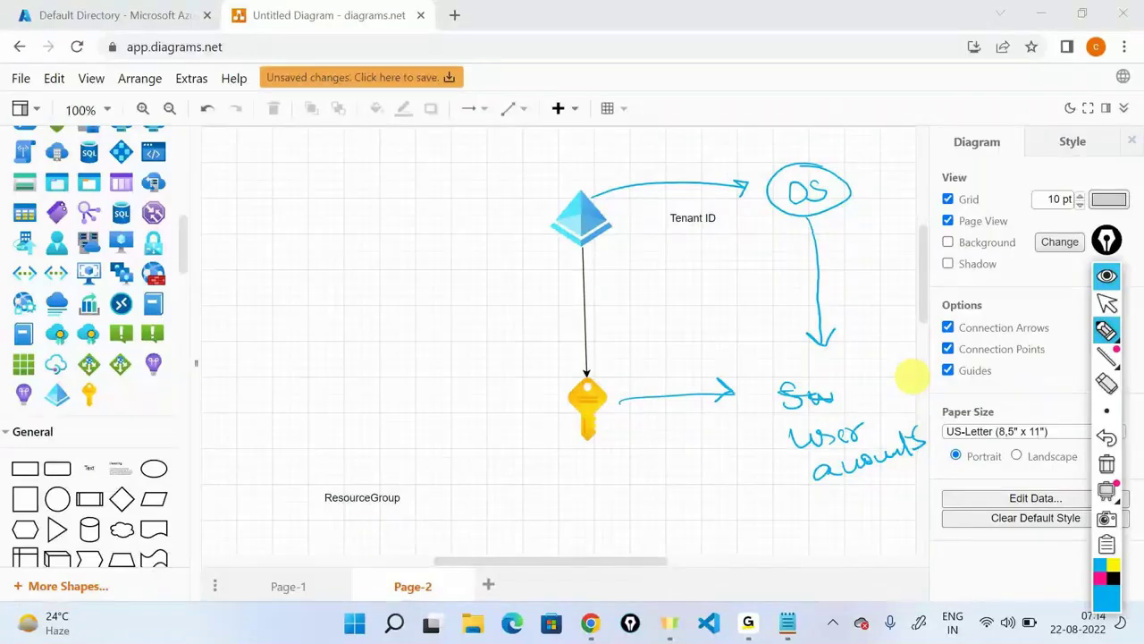
Clear all freehand ink and re-enable the screen-drawing pen.
key(Escape)
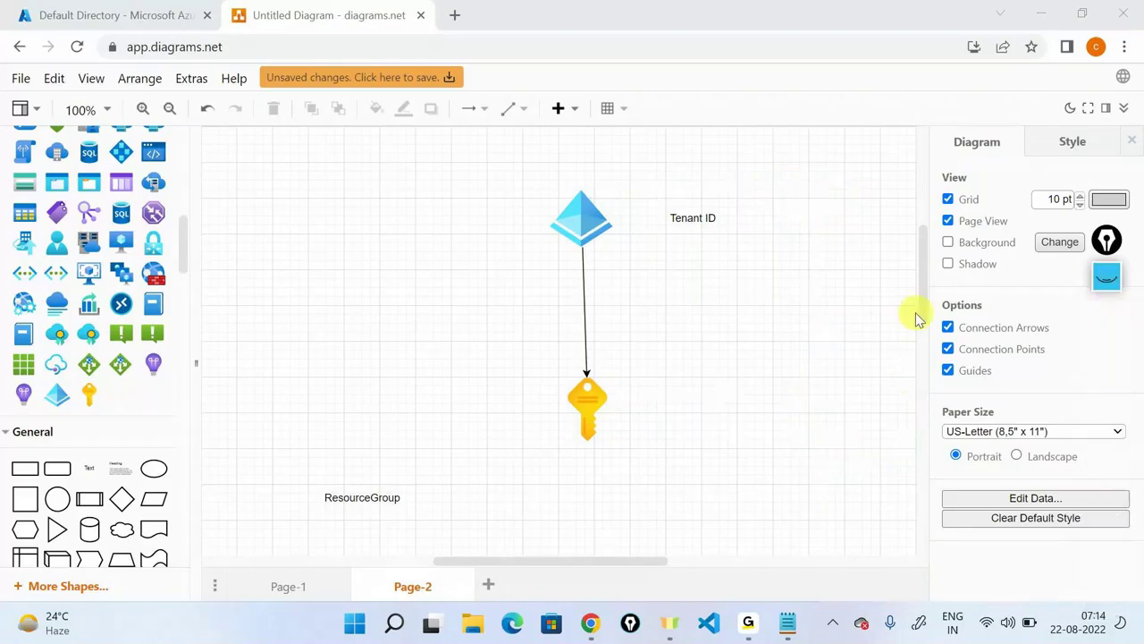
scroll(838, 329, down, 1)
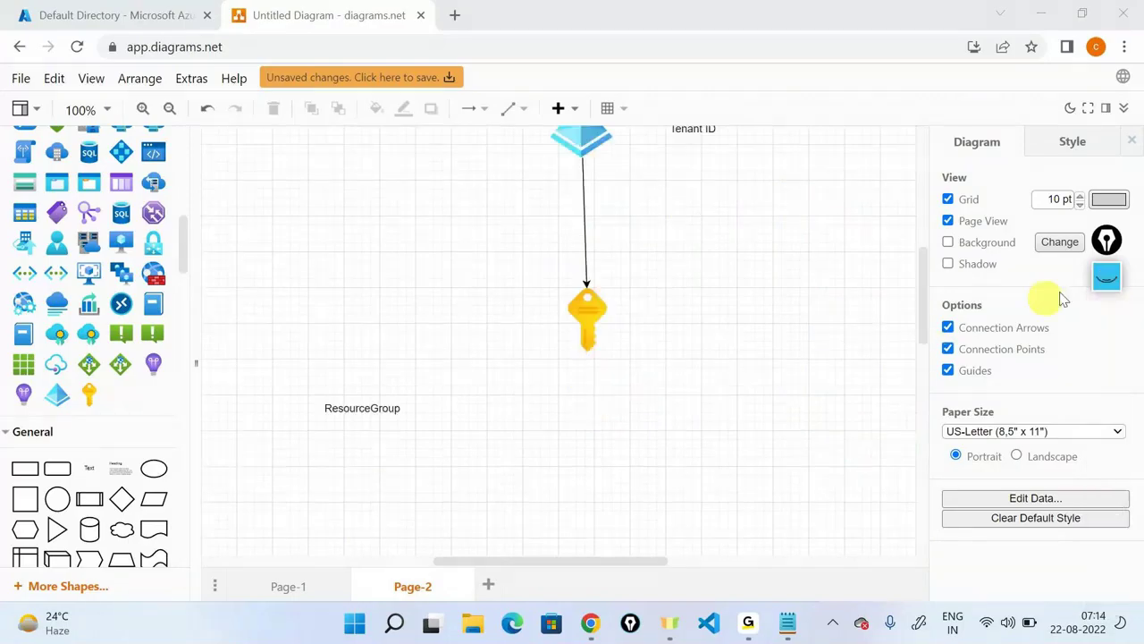
click(1107, 331)
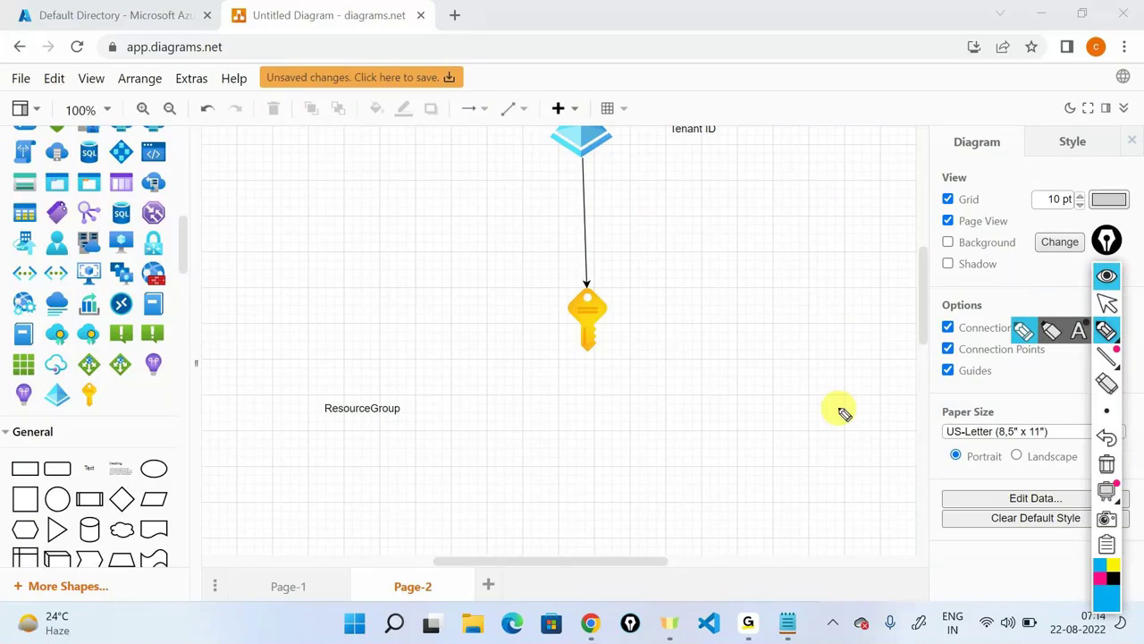
Handwrite C/D/E right of the key, circle ResourceGroup, and draw an arrow from it to C/D/E.
drag(766, 390, 764, 409)
drag(782, 368, 776, 424)
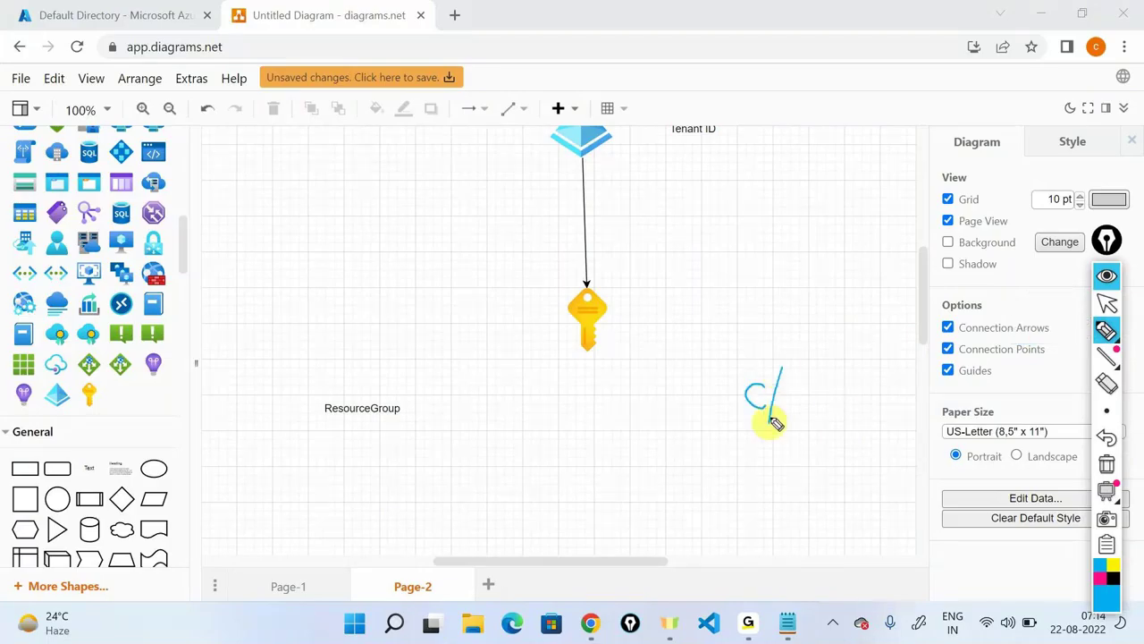
drag(793, 382, 795, 409)
drag(817, 366, 808, 422)
drag(848, 383, 849, 408)
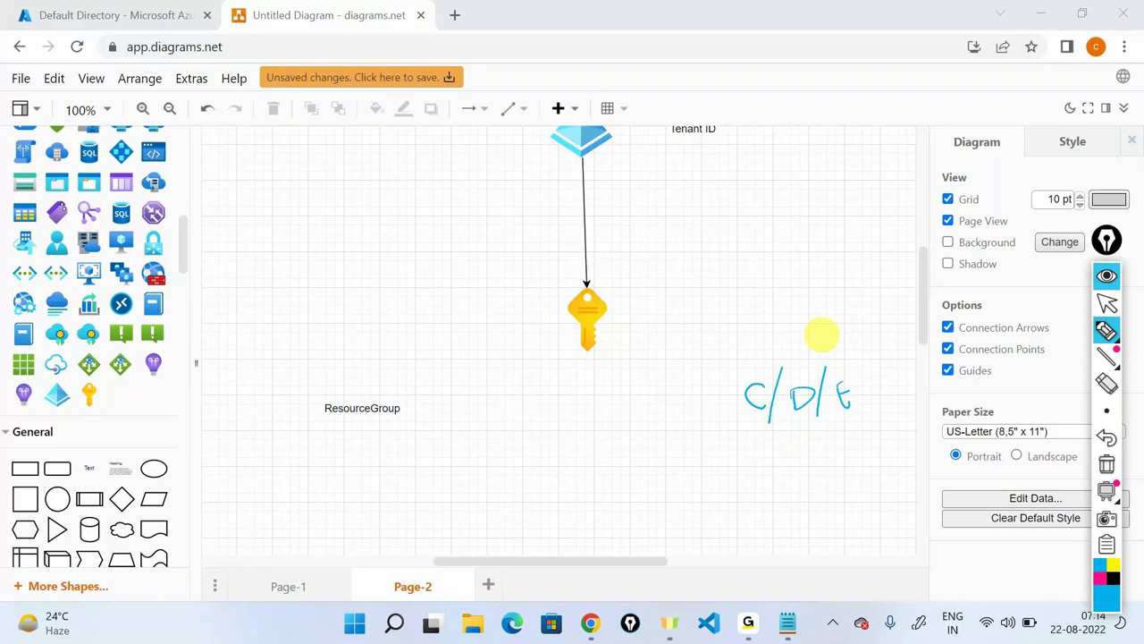
drag(362, 384, 375, 386)
mouse_move(465, 406)
mouse_down()
mouse_move(697, 399)
mouse_move(682, 409)
mouse_up()
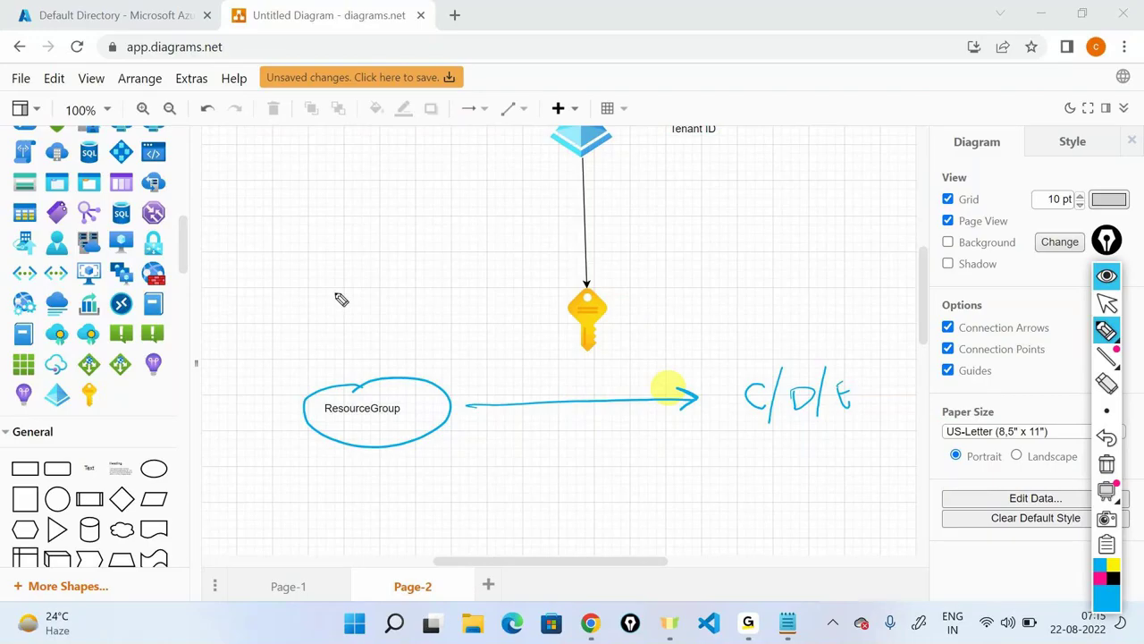
Annotate ResourceGroup as 'logical grouping of resources', box C/D/E, then erase all the ink.
mouse_move(324, 295)
mouse_down()
mouse_move(366, 368)
mouse_move(364, 344)
mouse_up()
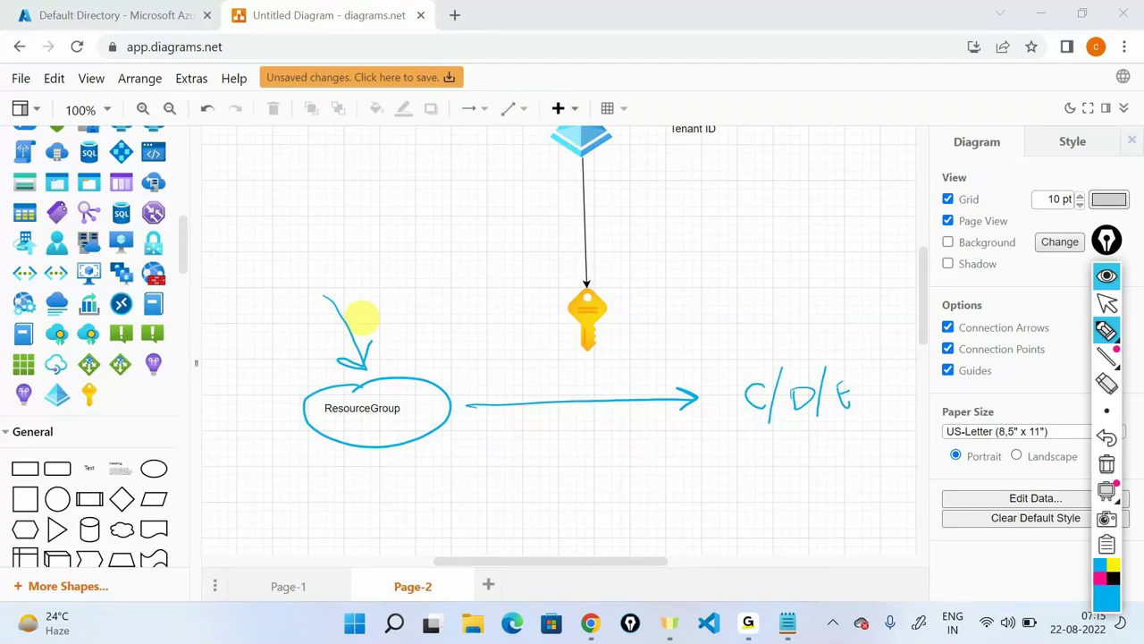
mouse_move(352, 251)
mouse_down()
mouse_move(383, 247)
mouse_move(402, 266)
mouse_move(435, 209)
mouse_move(469, 261)
mouse_move(480, 235)
mouse_move(466, 190)
mouse_up()
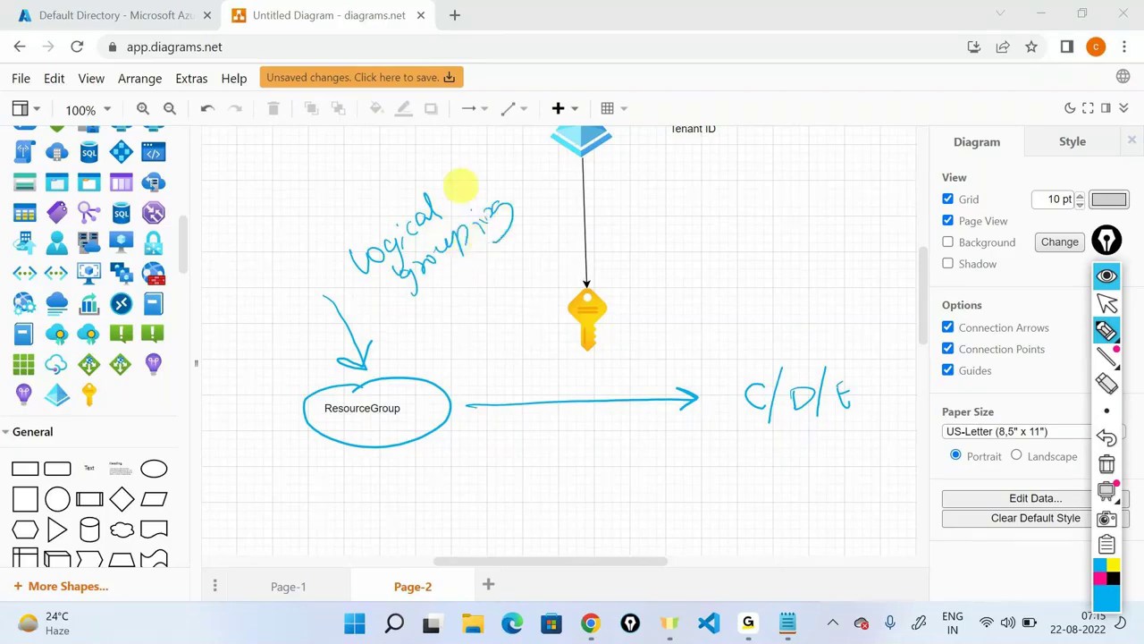
mouse_move(401, 308)
mouse_down()
mouse_move(388, 327)
mouse_move(452, 305)
mouse_move(534, 244)
mouse_move(543, 221)
mouse_up()
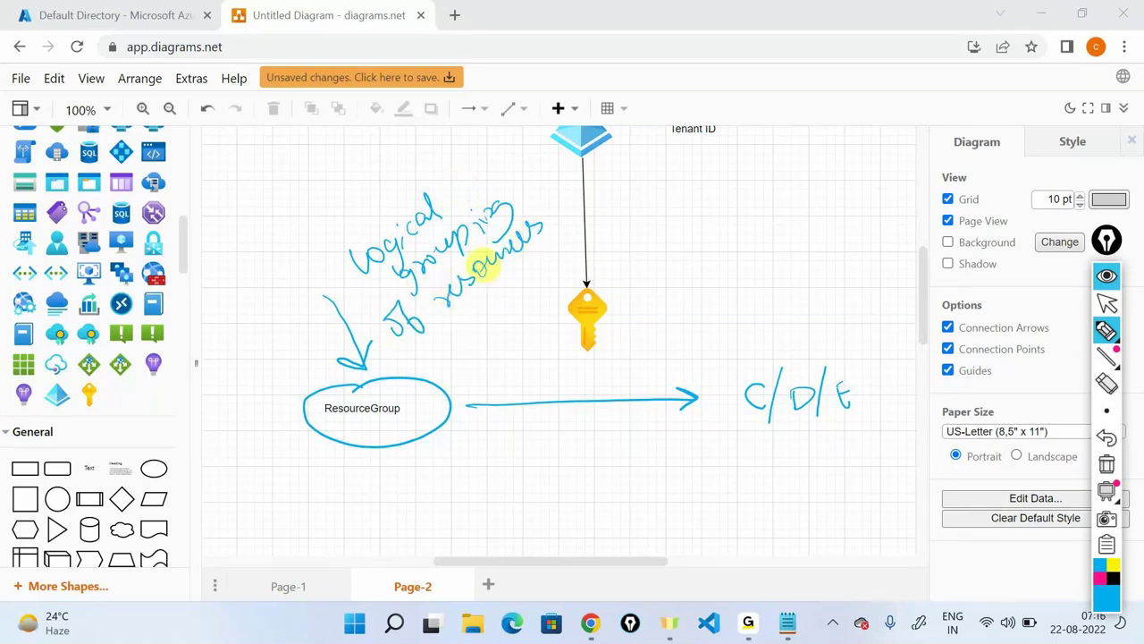
mouse_move(733, 428)
mouse_down()
mouse_move(788, 425)
mouse_move(729, 418)
mouse_up()
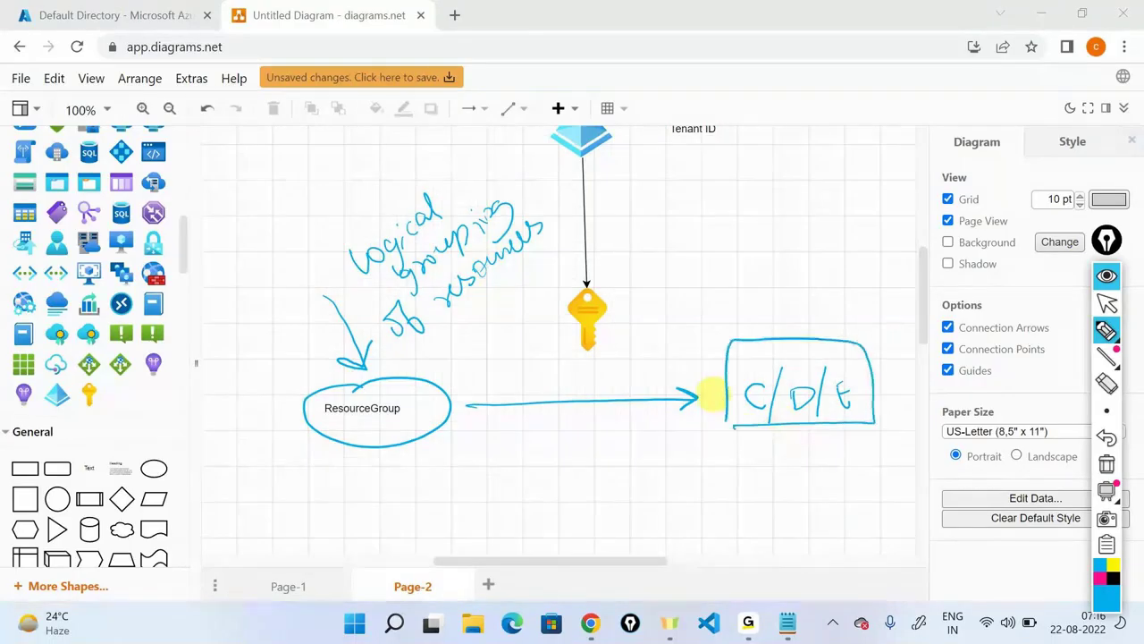
click(1107, 464)
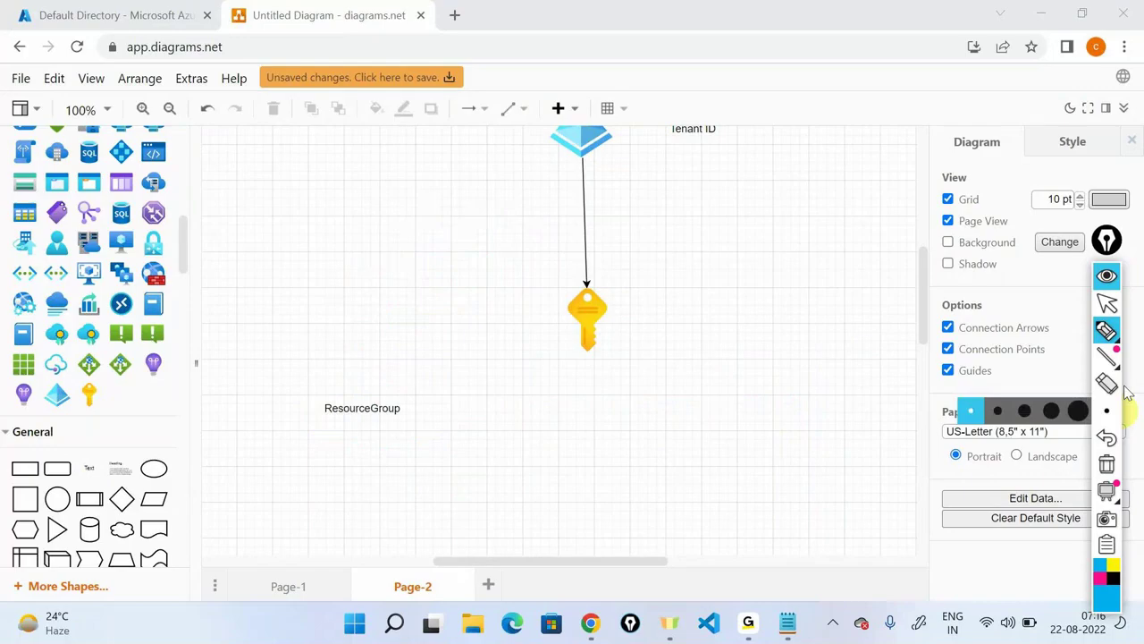
Leave drawing mode and connect the Azure icon to the key with an arrow.
click(1107, 304)
click(368, 413)
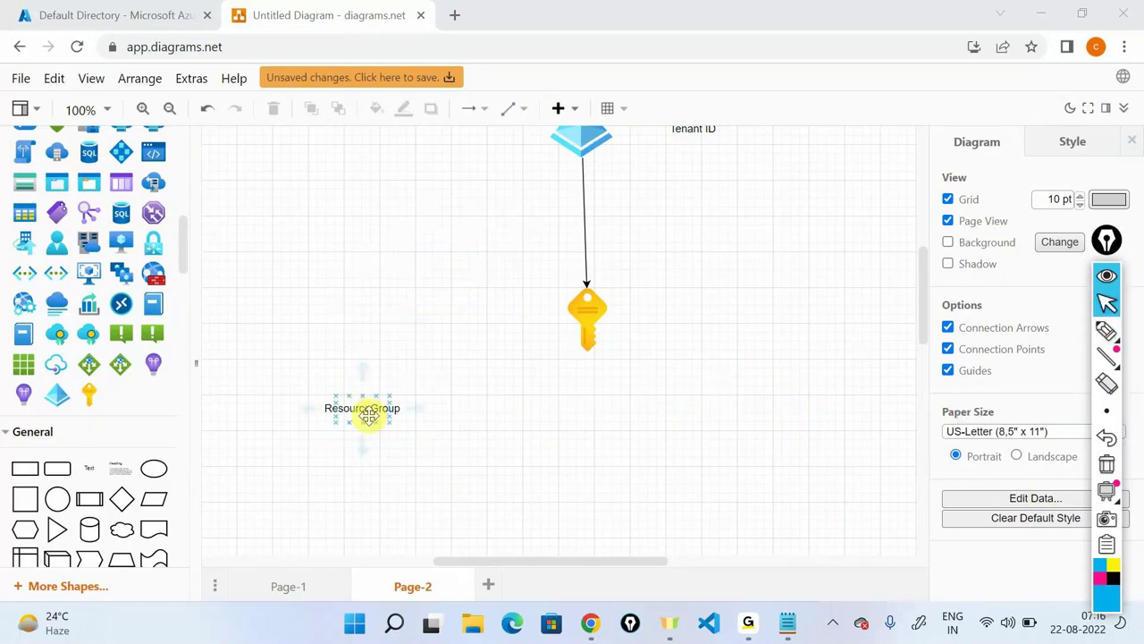
click(369, 413)
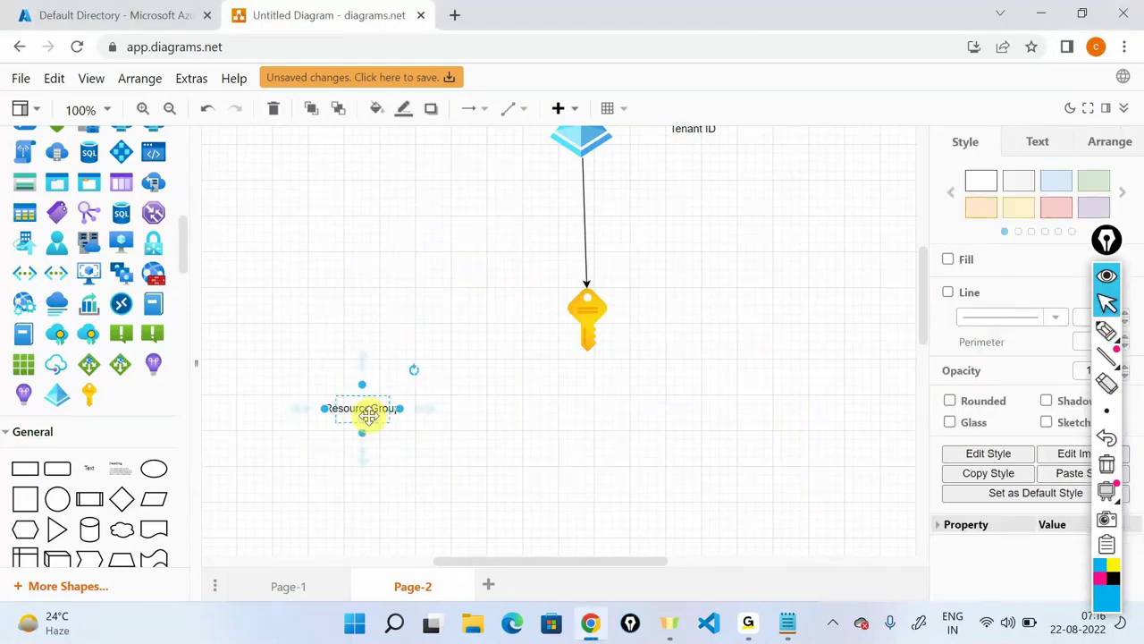
scroll(369, 413, up, 2)
click(565, 229)
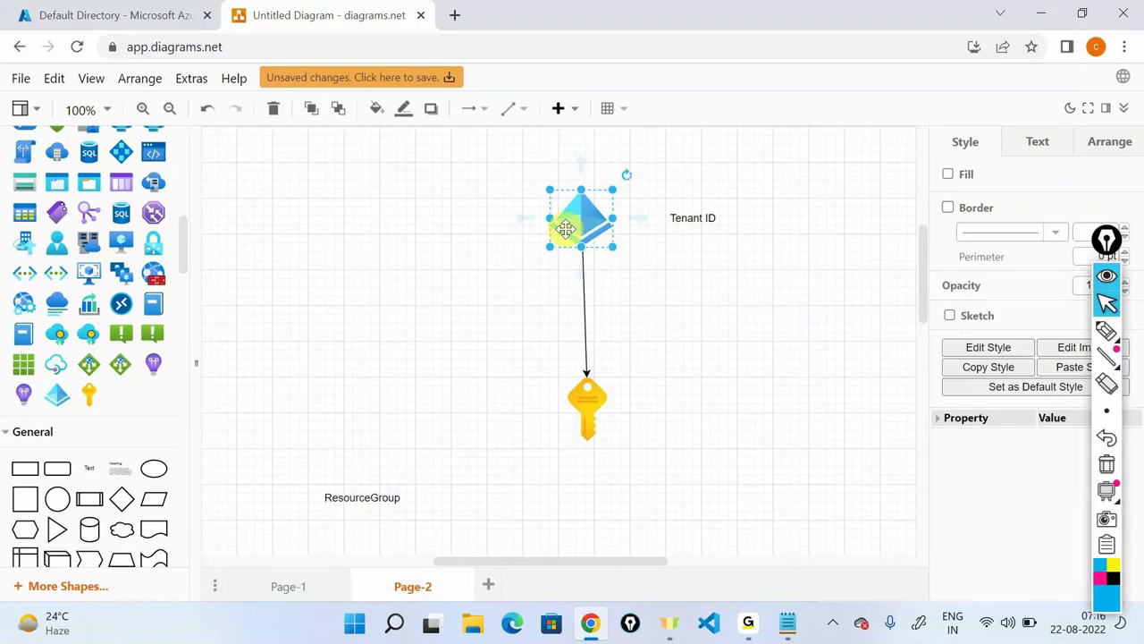
scroll(584, 285, down, 2)
drag(584, 284, 597, 302)
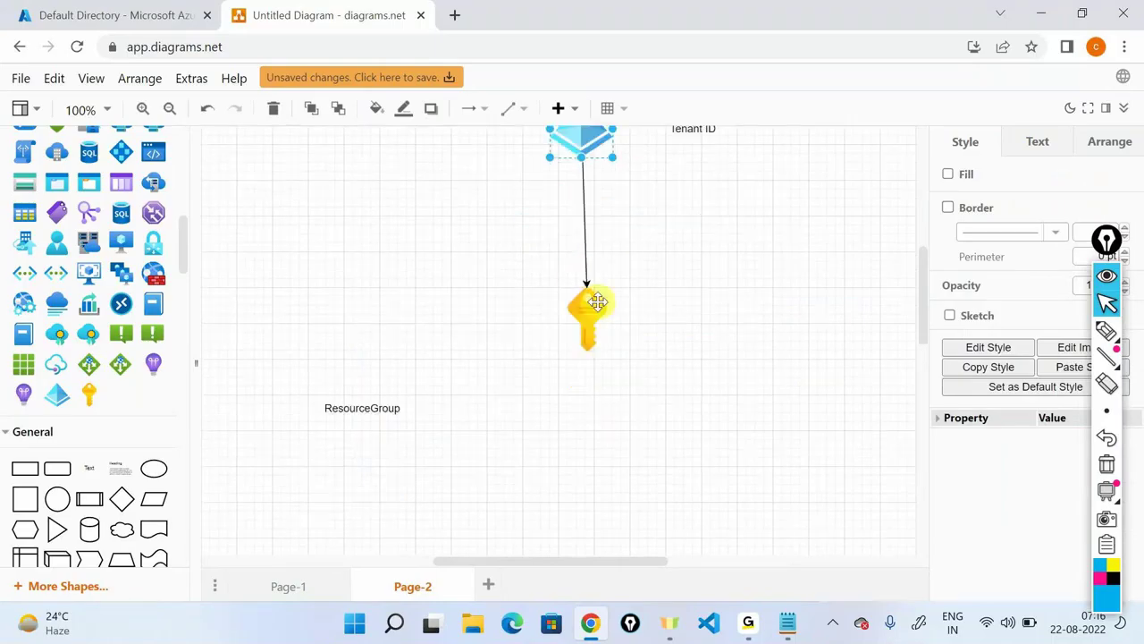
click(598, 303)
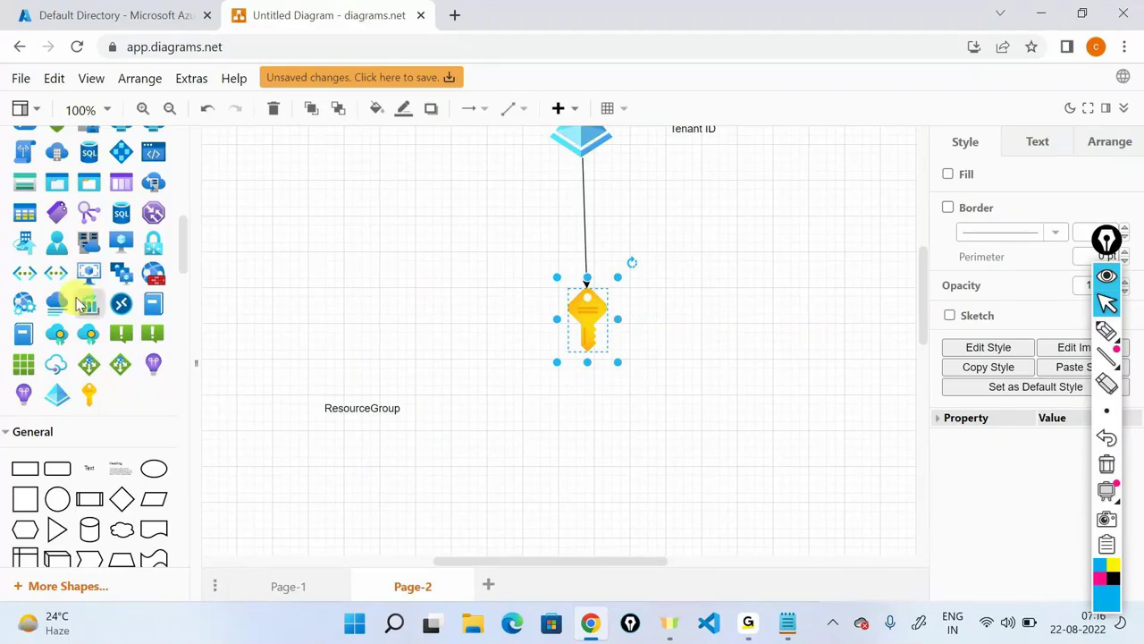
Place a resource group cube below the key and draw an arrow from the key down to it.
scroll(80, 304, up, 3)
scroll(116, 378, up, 1)
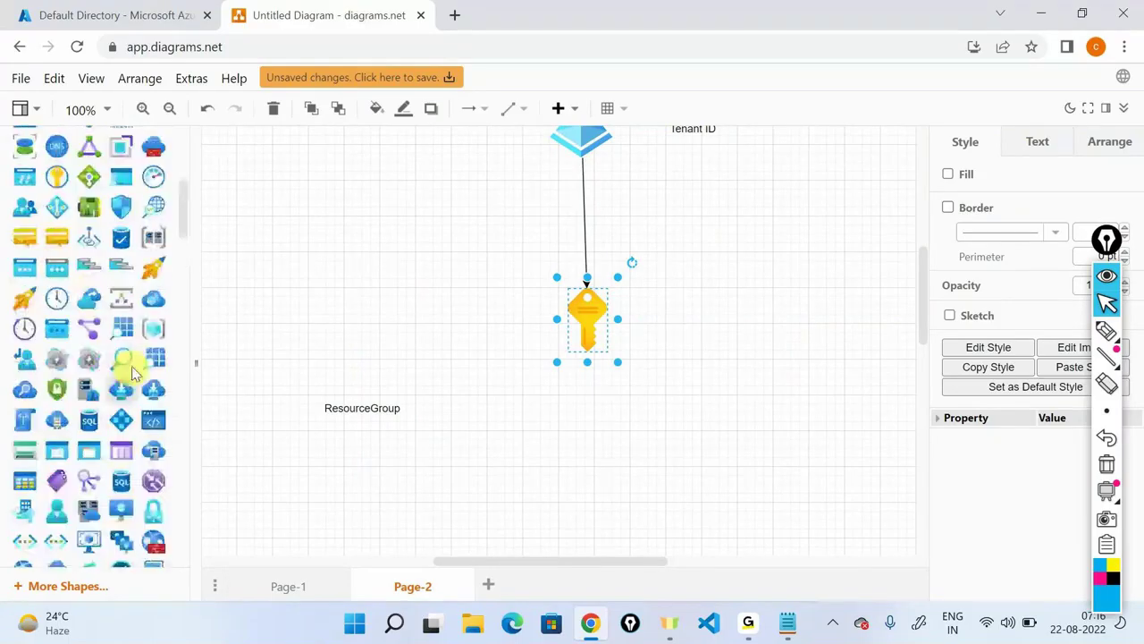
drag(155, 326, 570, 451)
scroll(706, 349, down, 1)
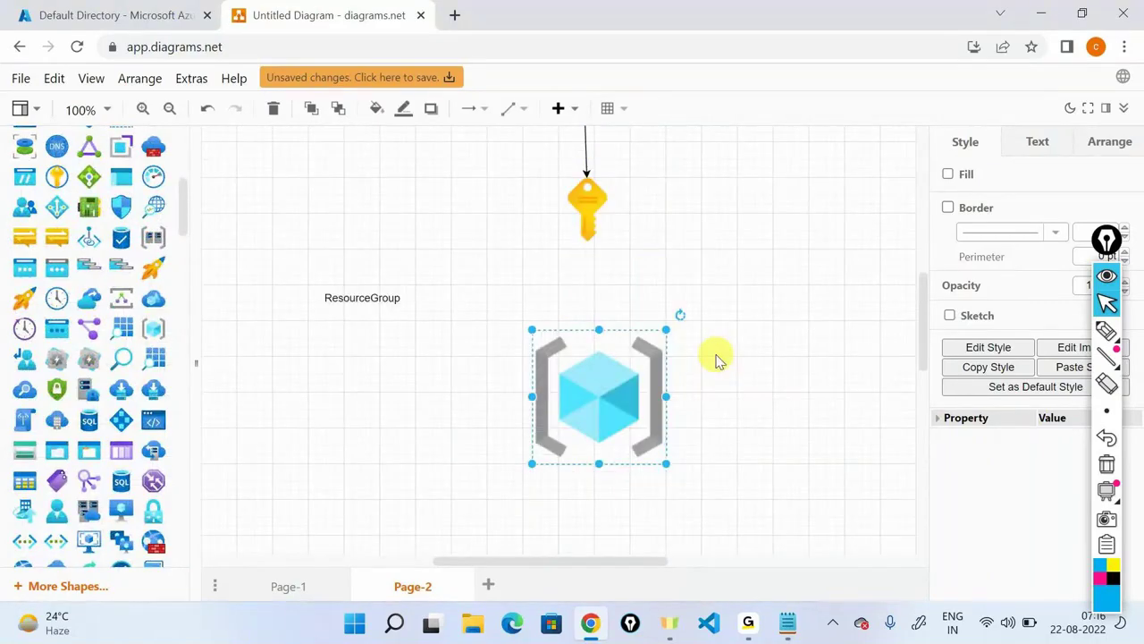
click(587, 208)
drag(590, 273, 598, 332)
scroll(720, 336, up, 2)
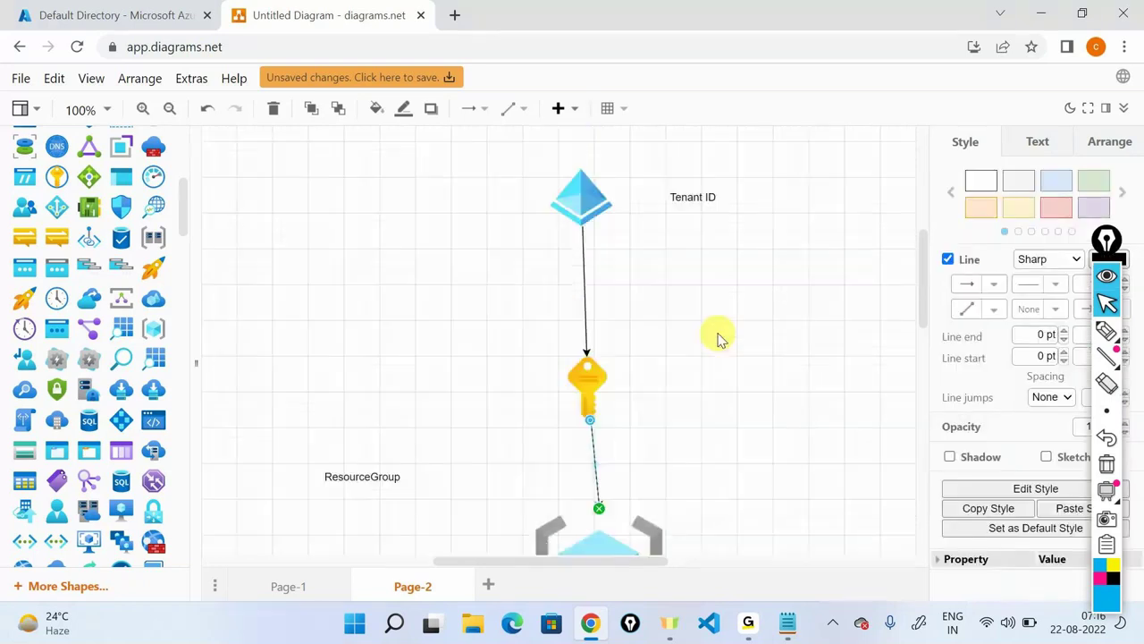
click(590, 378)
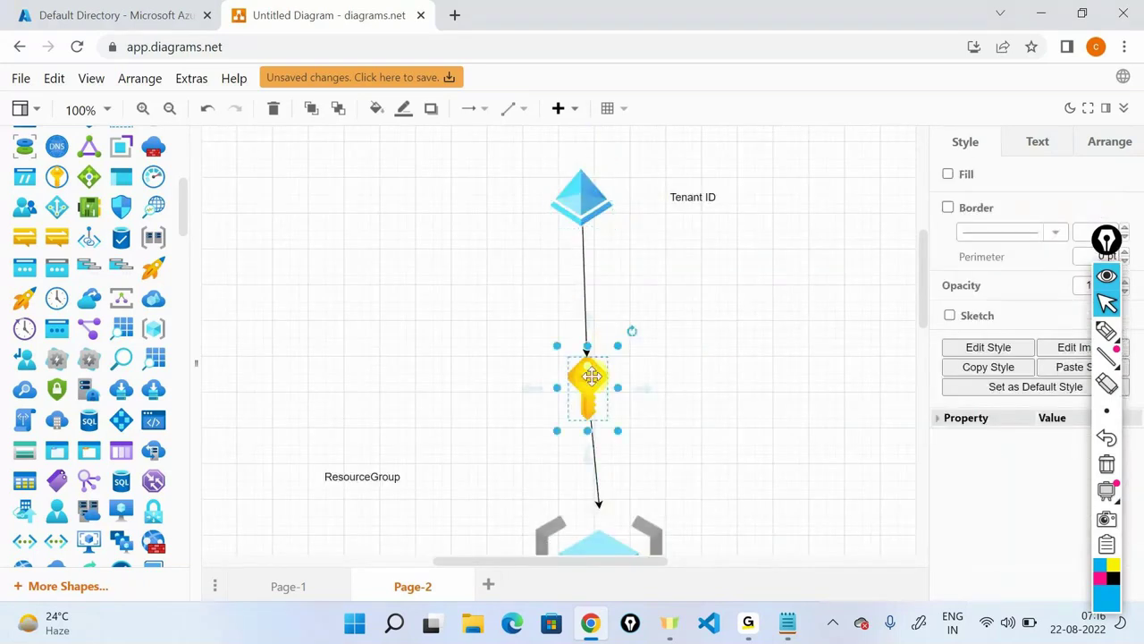
Create copies of the key on its left and right.
drag(591, 377, 784, 358)
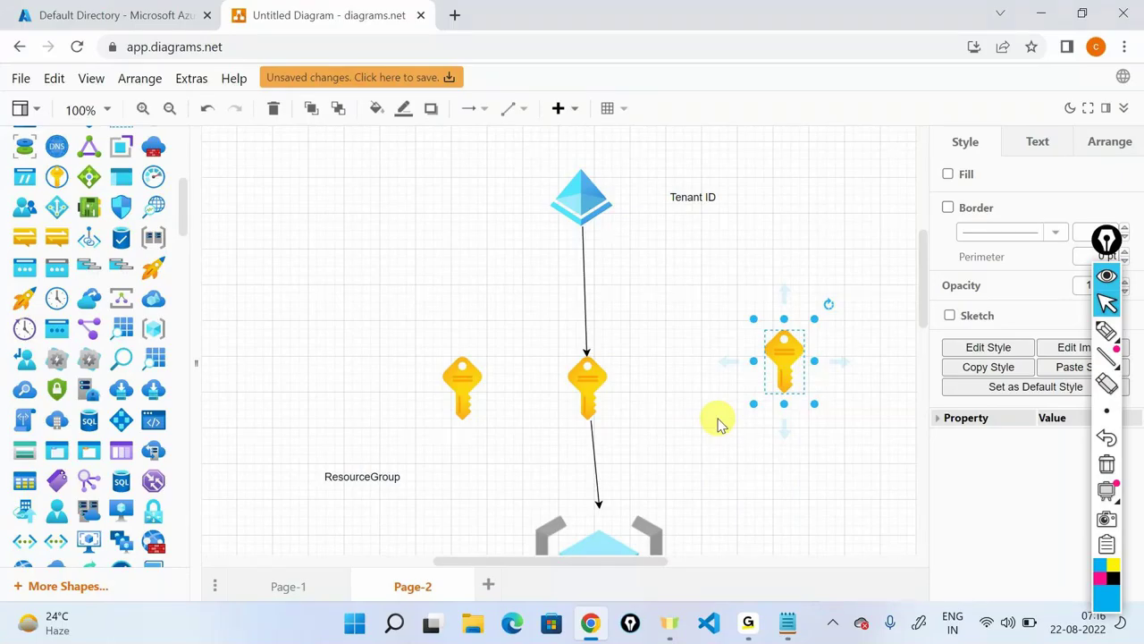
scroll(721, 424, down, 2)
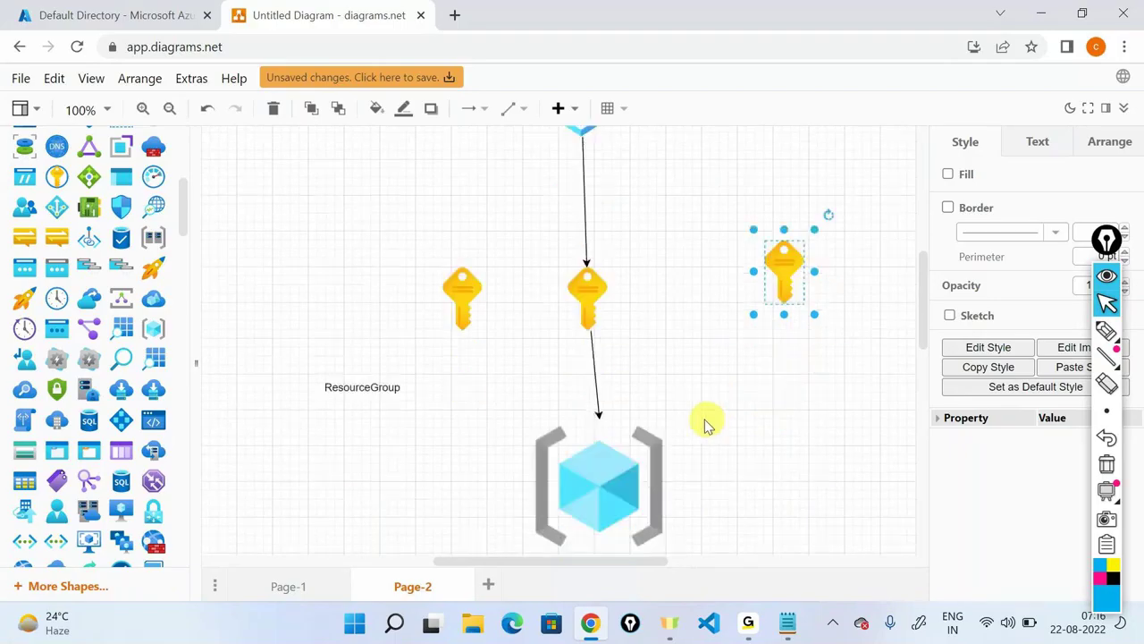
key(ctrl+v)
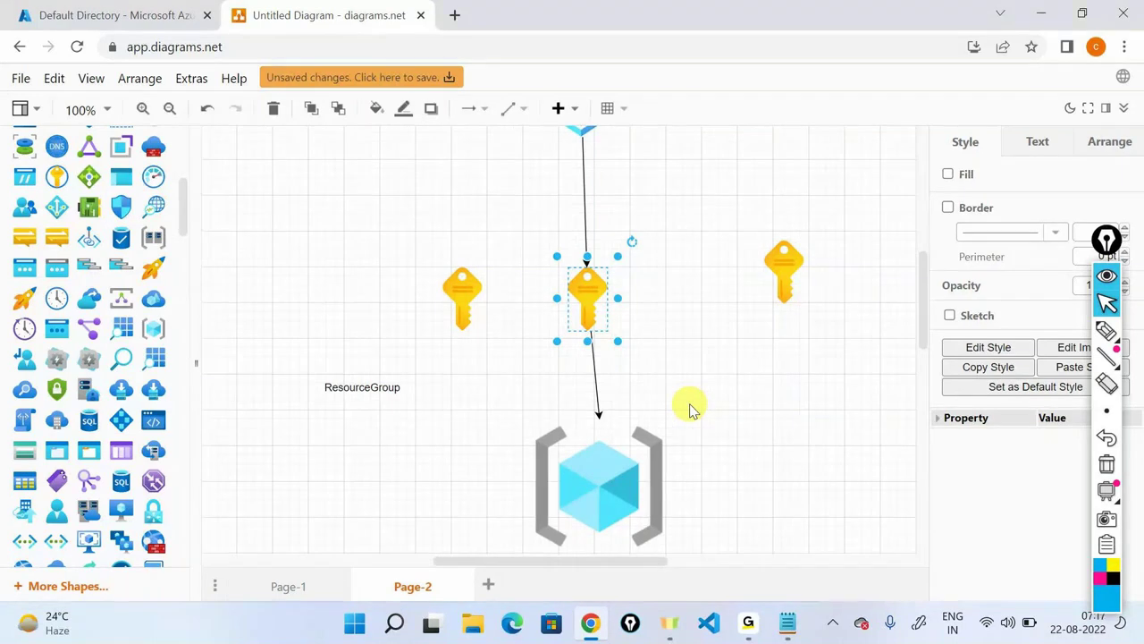
scroll(690, 410, down, 1)
Create copies of the resource group cube on each side of the middle cube.
click(618, 365)
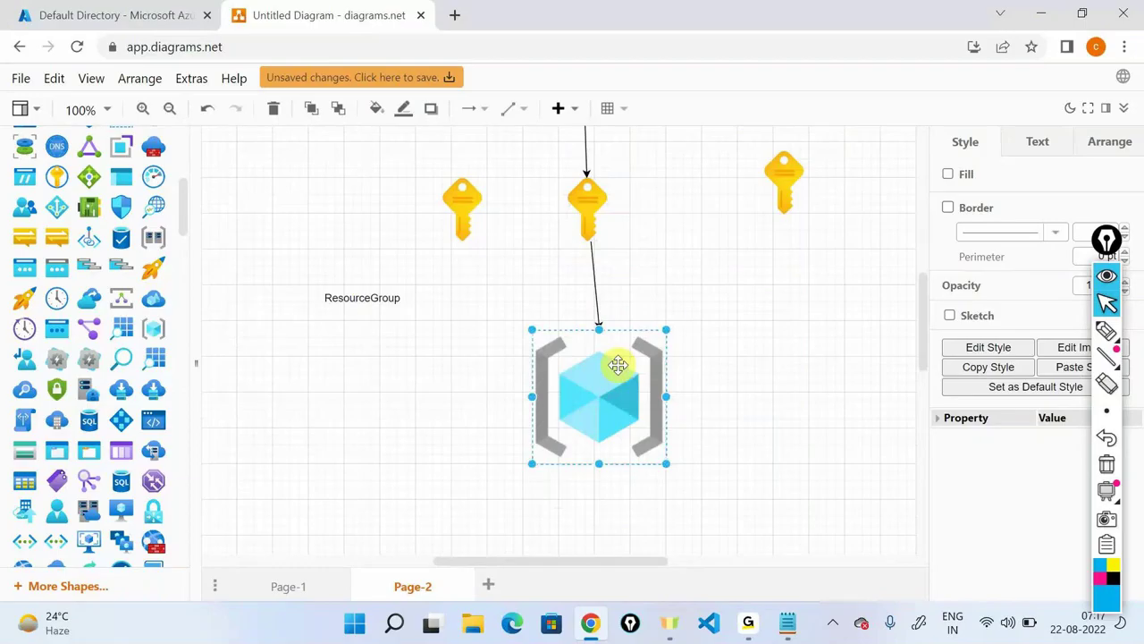
ctrl+drag(617, 365, 843, 388)
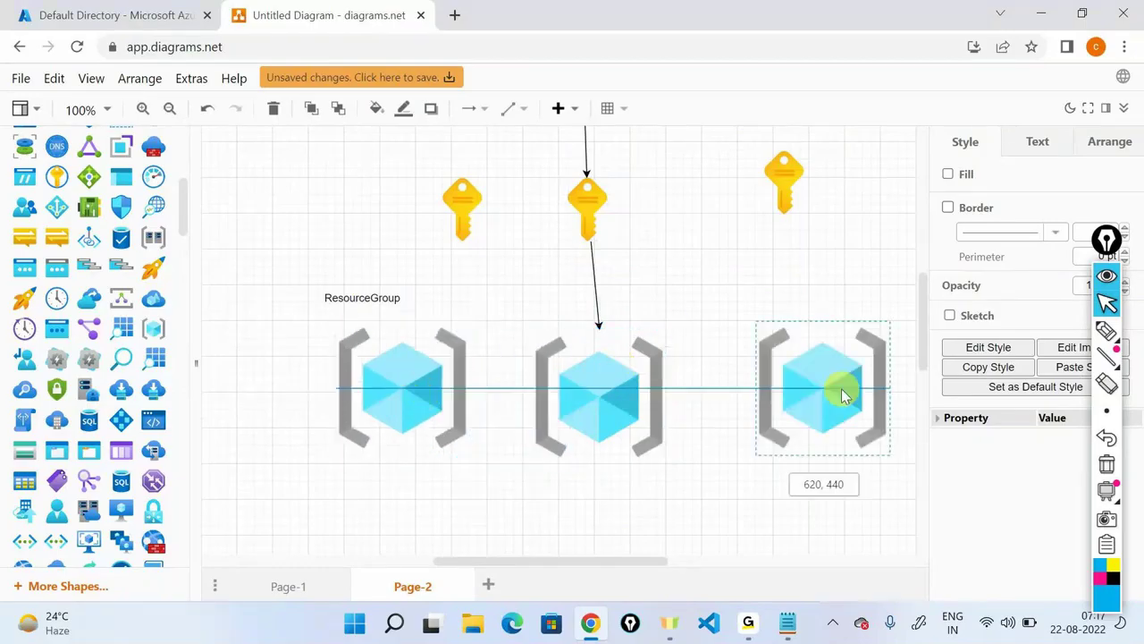
scroll(726, 490, up, 3)
scroll(713, 443, down, 1)
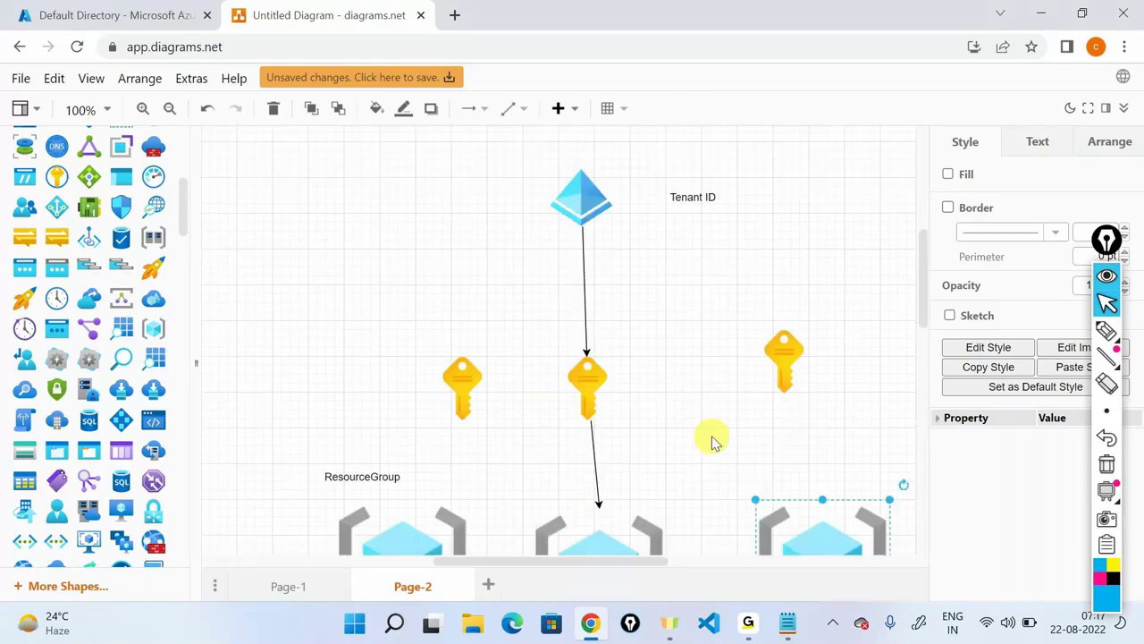
scroll(714, 442, down, 1)
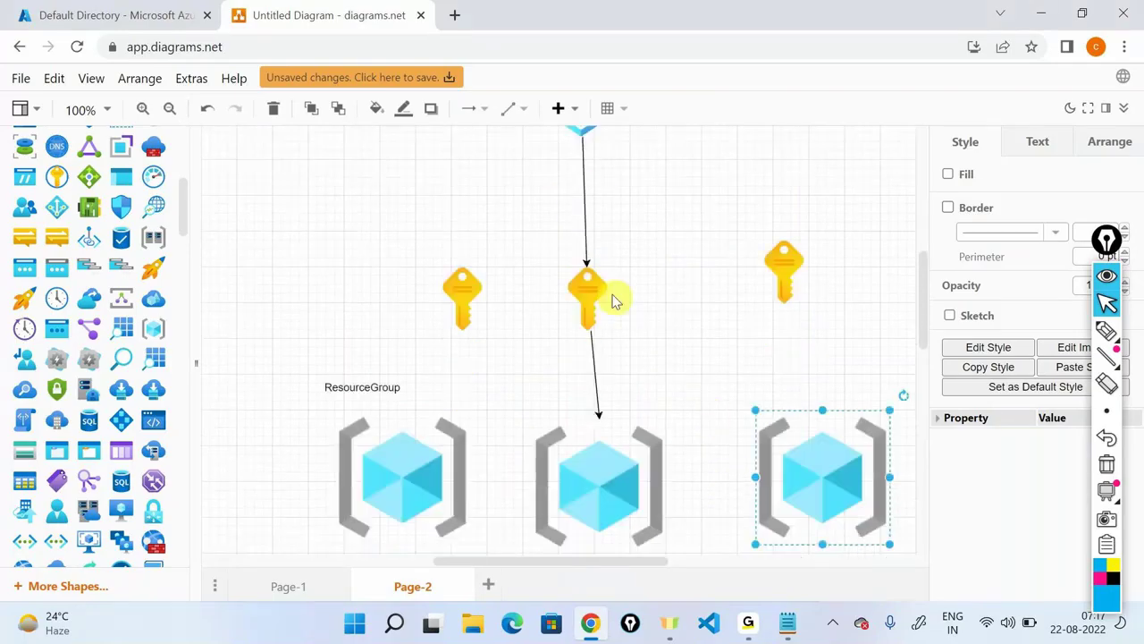
scroll(603, 400, down, 1)
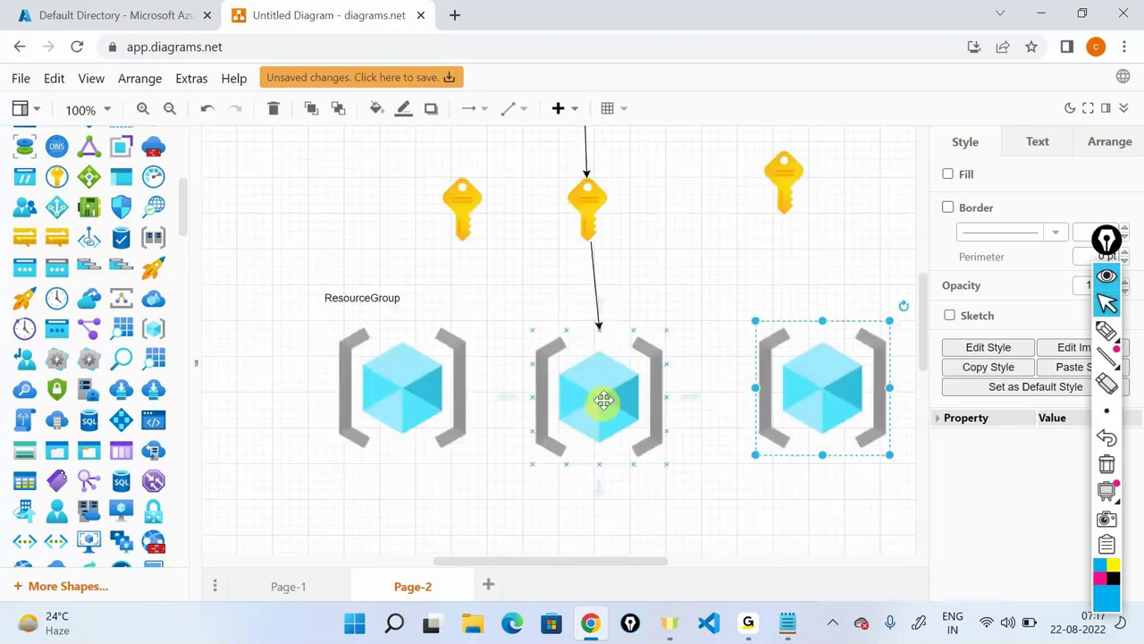
click(604, 398)
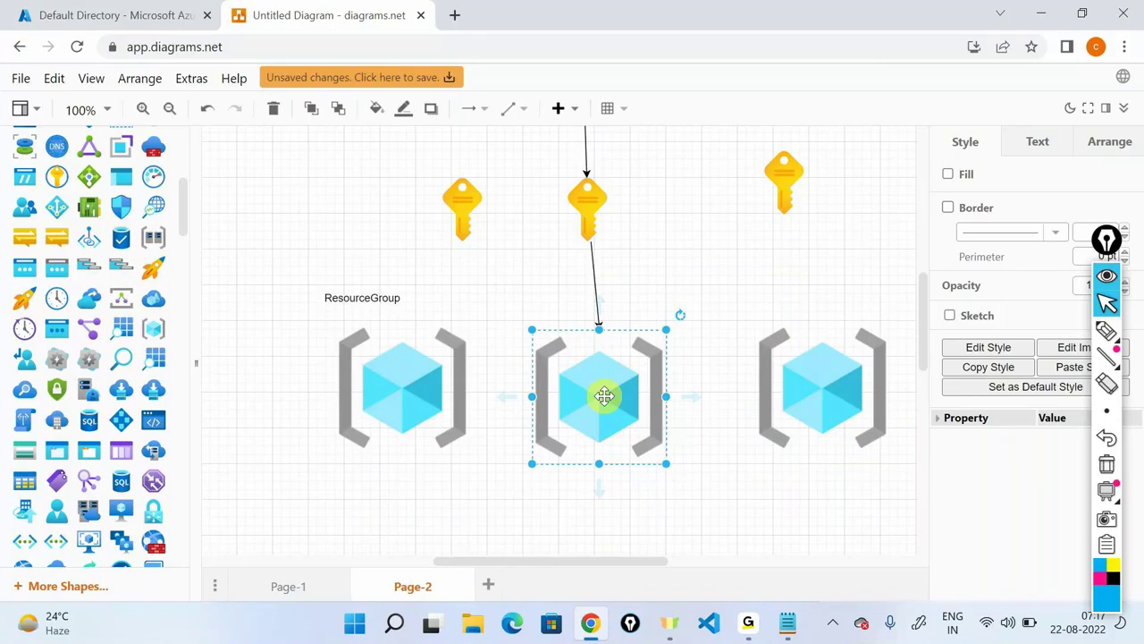
scroll(604, 396, up, 4)
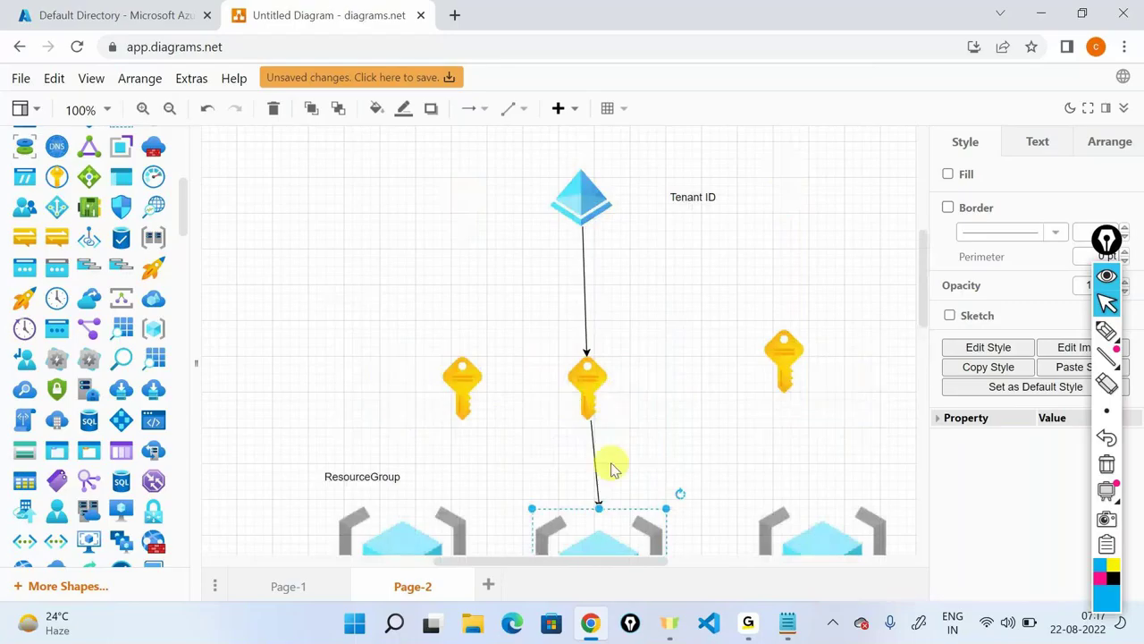
scroll(613, 468, down, 4)
click(754, 427)
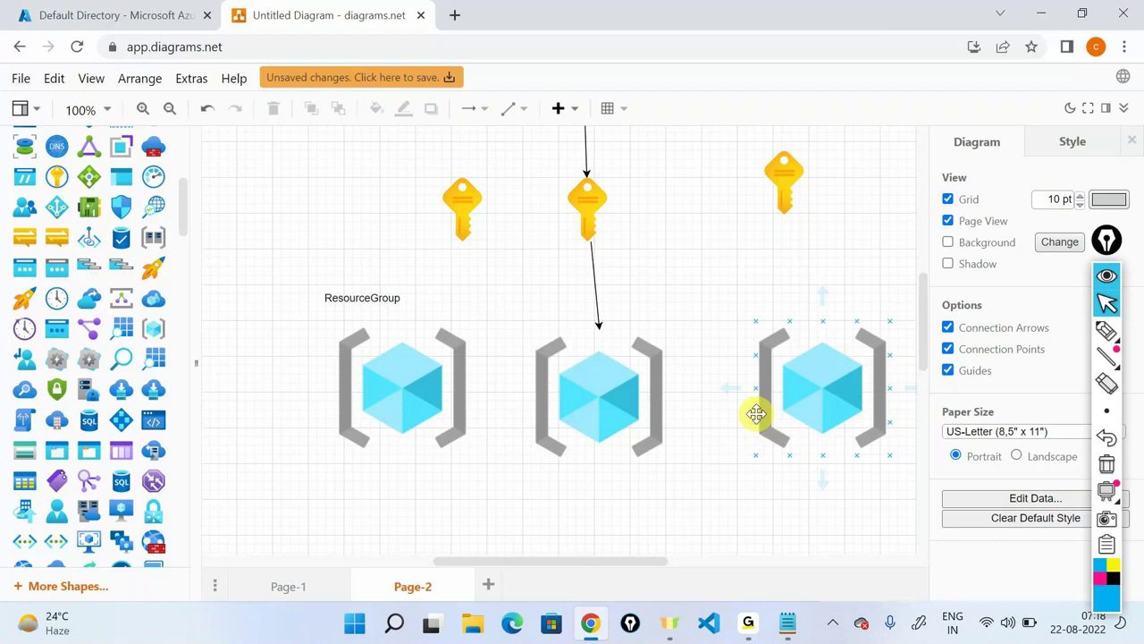
Go to the Azure portal home page and try searching 'res', then dismiss the results.
click(122, 7)
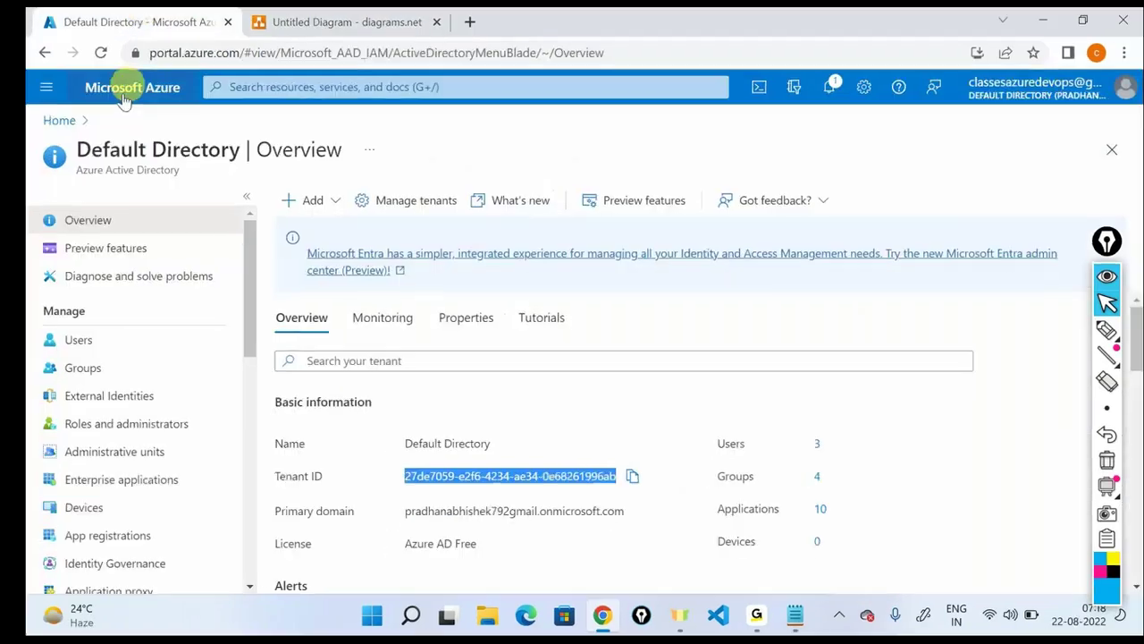
click(123, 81)
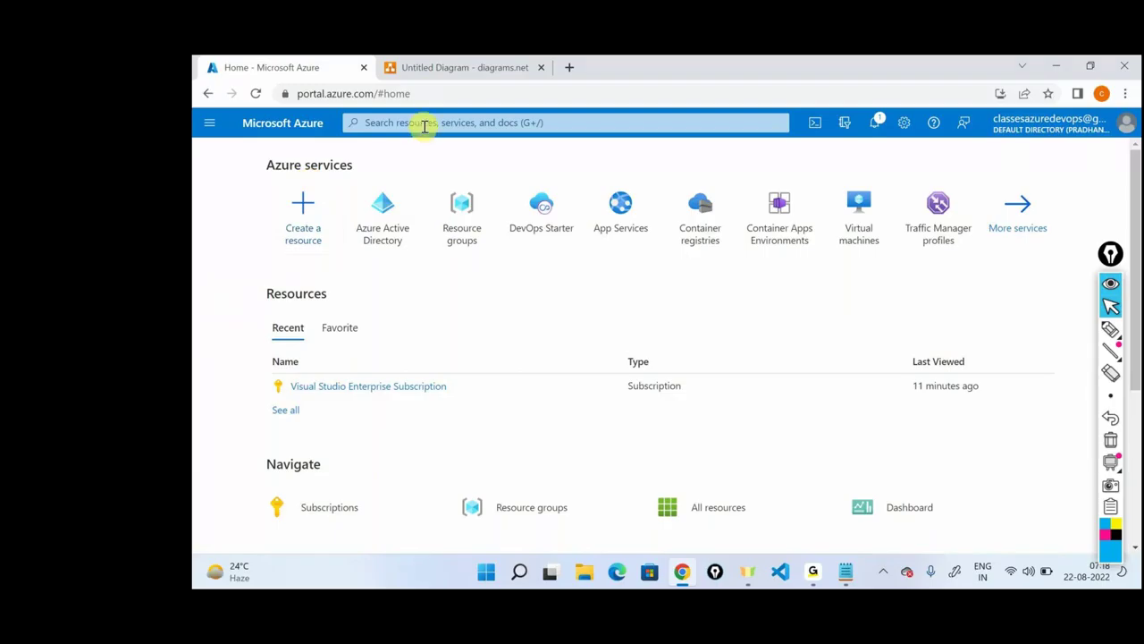
click(424, 126)
text(res)
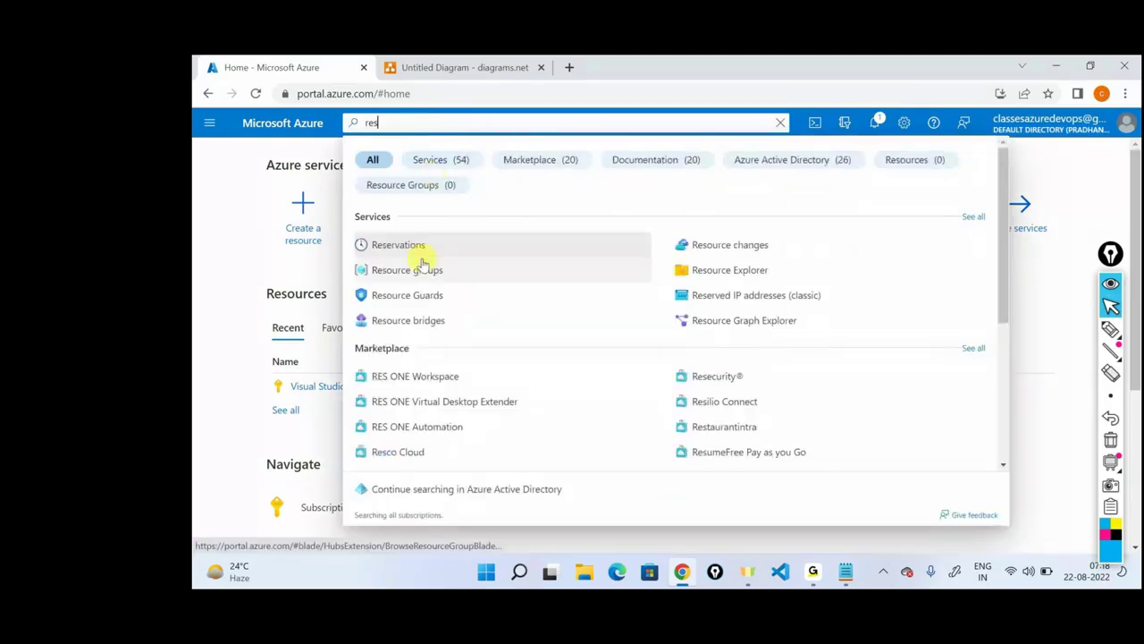
click(215, 133)
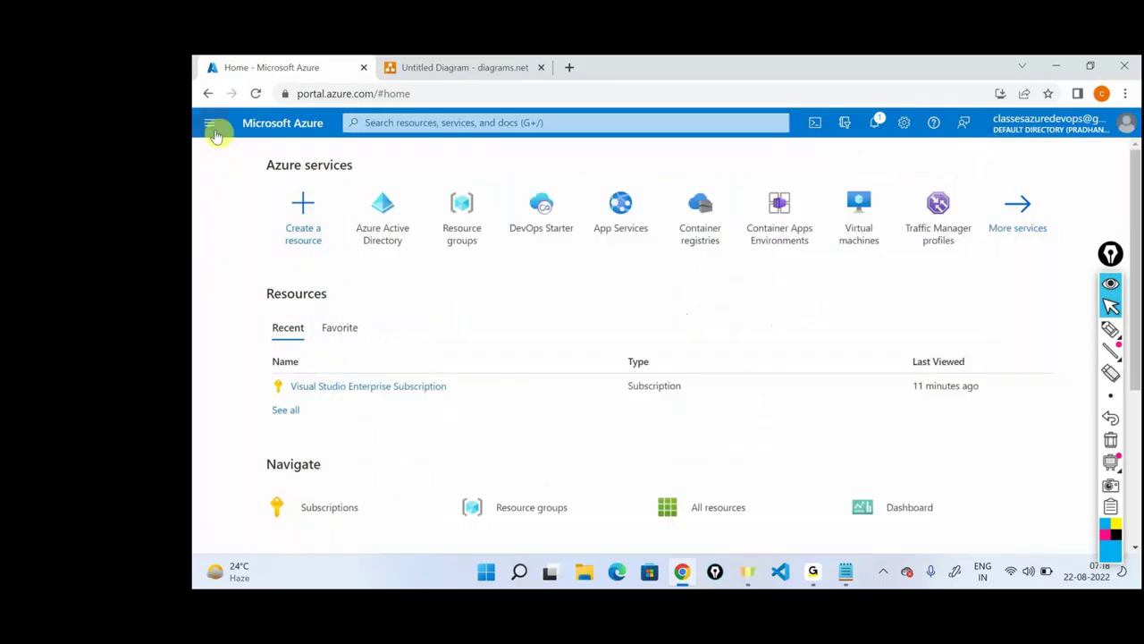
Open and close the portal's side navigation, then scroll down the home page.
click(210, 127)
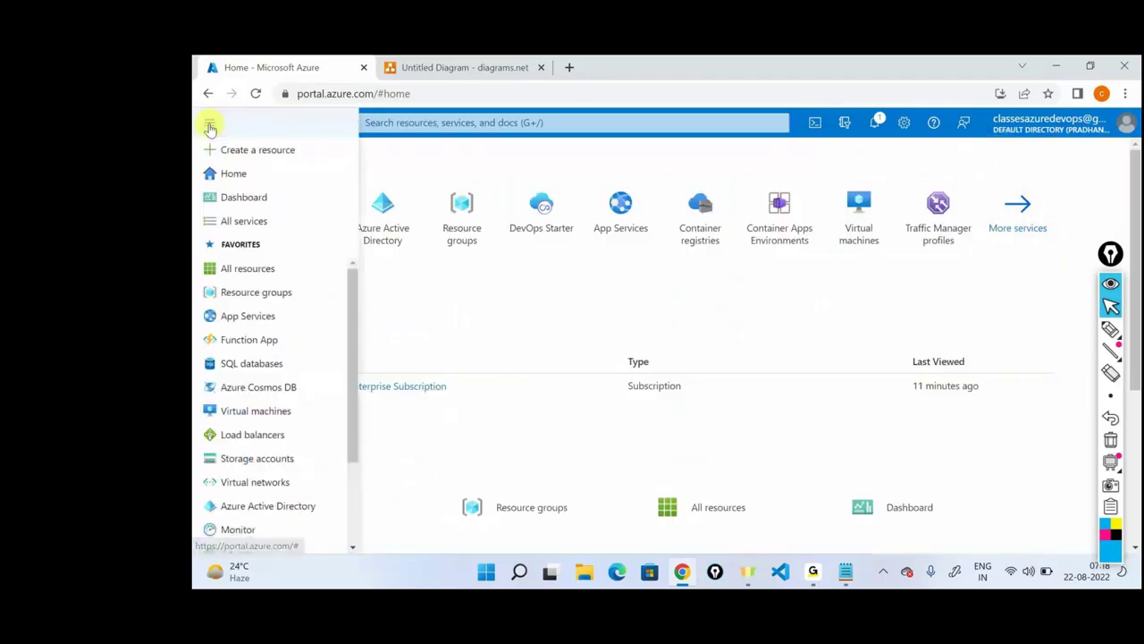
mouse_move(243, 295)
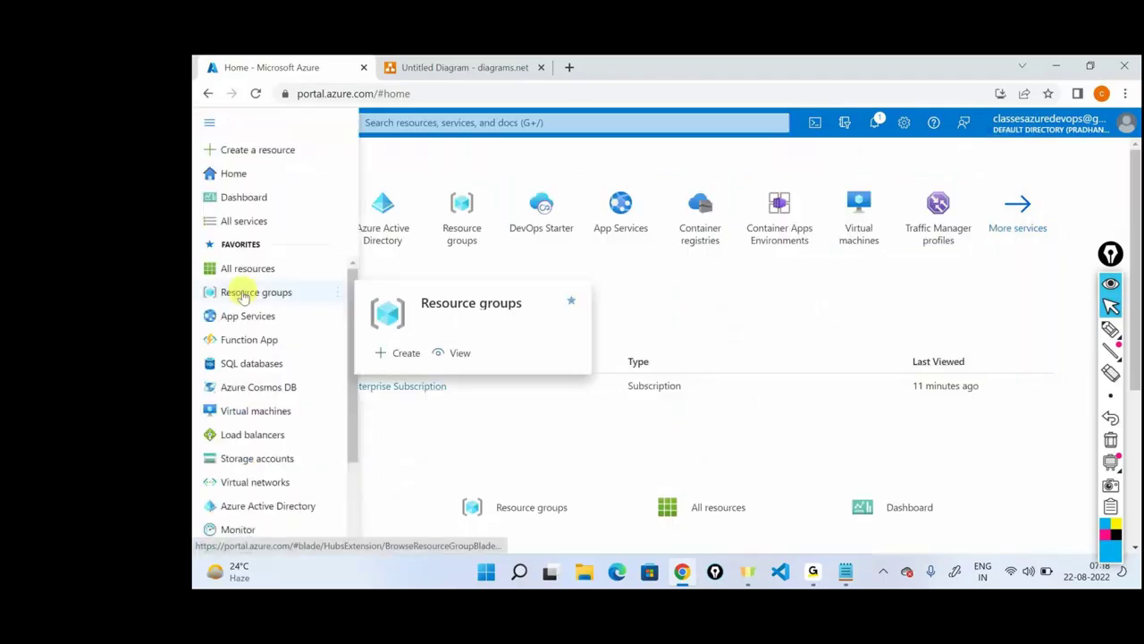
click(196, 124)
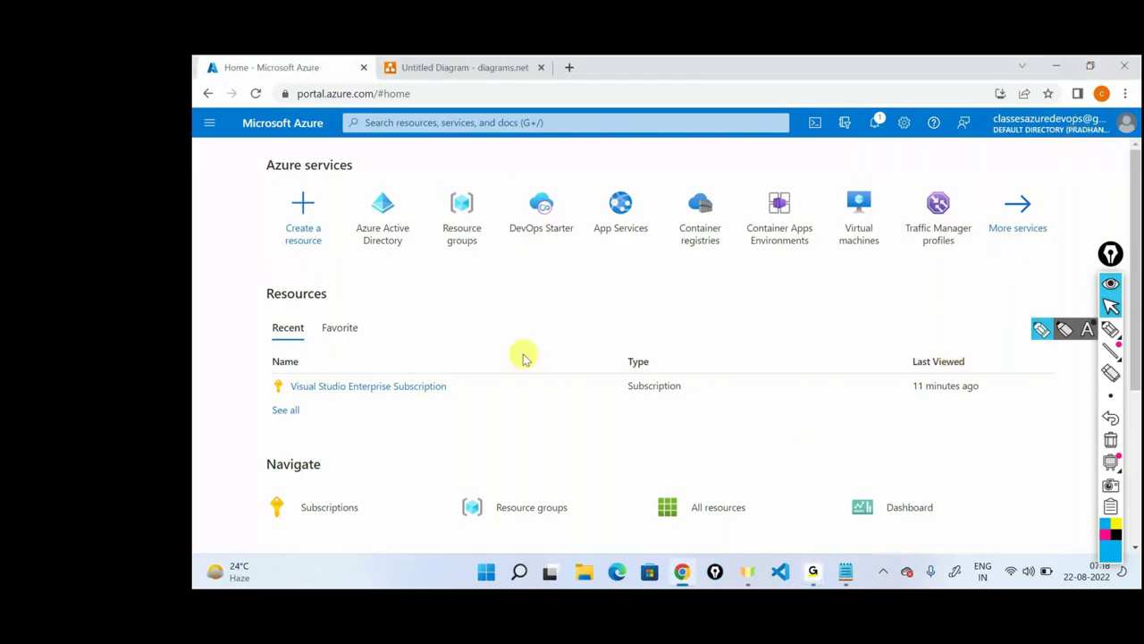
mouse_move(472, 241)
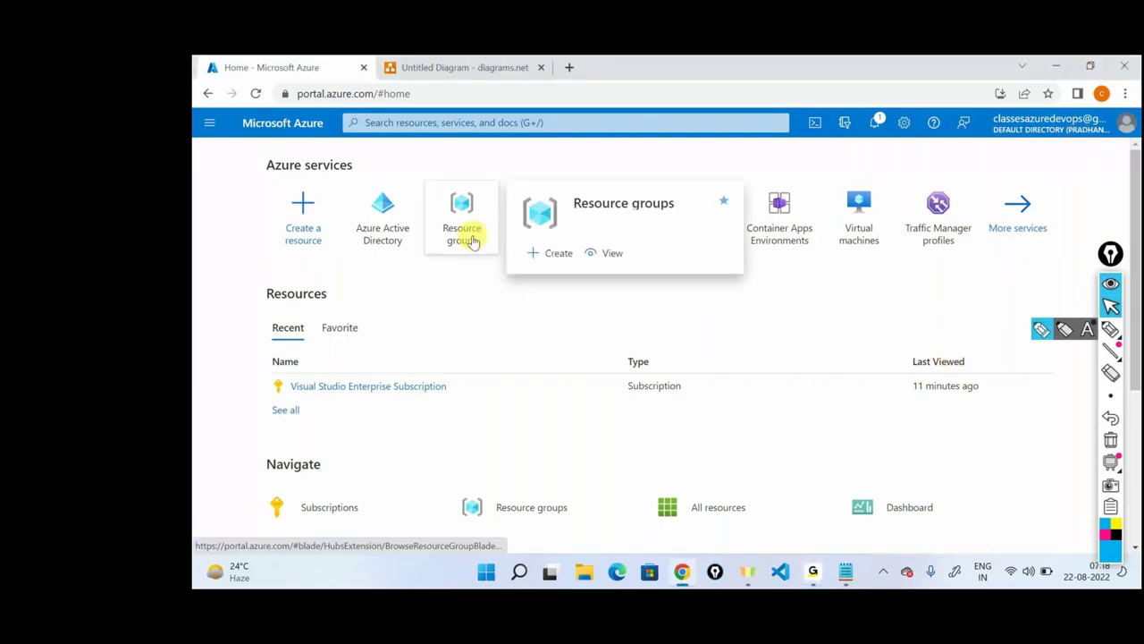
scroll(562, 447, down, 1)
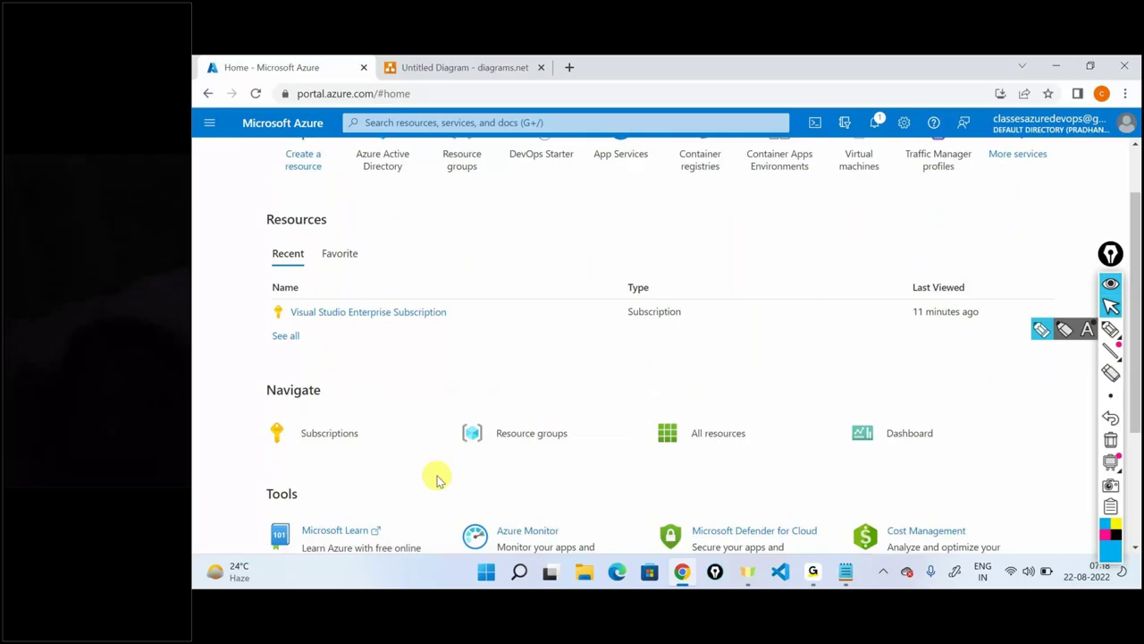
Open Resource groups, listing only NetworkWatcherRG, and start creating a new resource group.
click(489, 452)
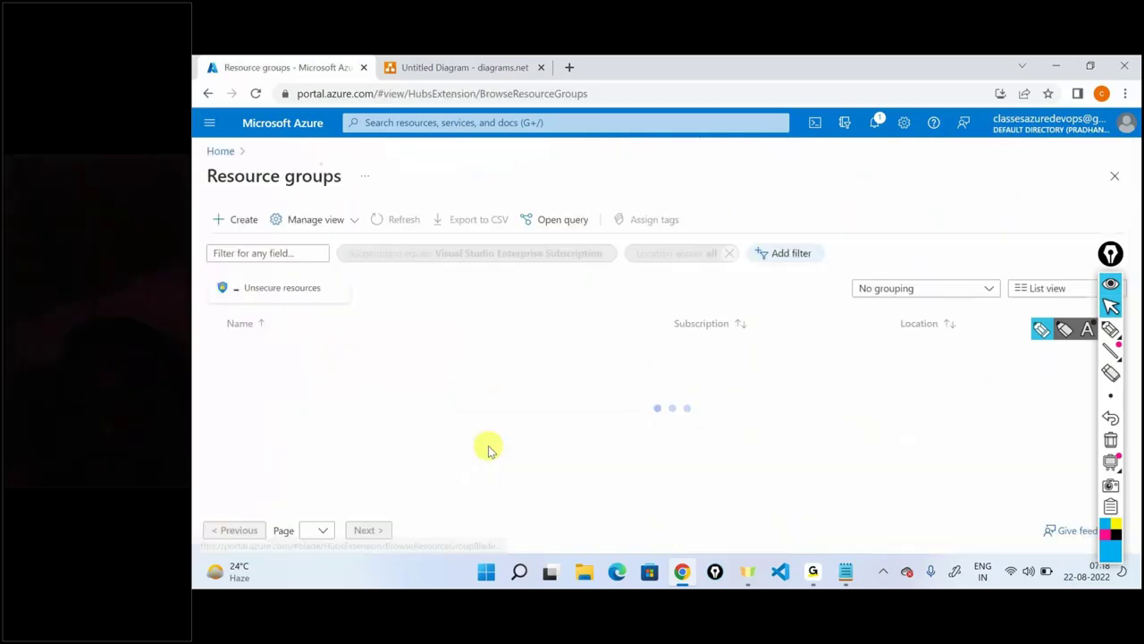
click(1110, 284)
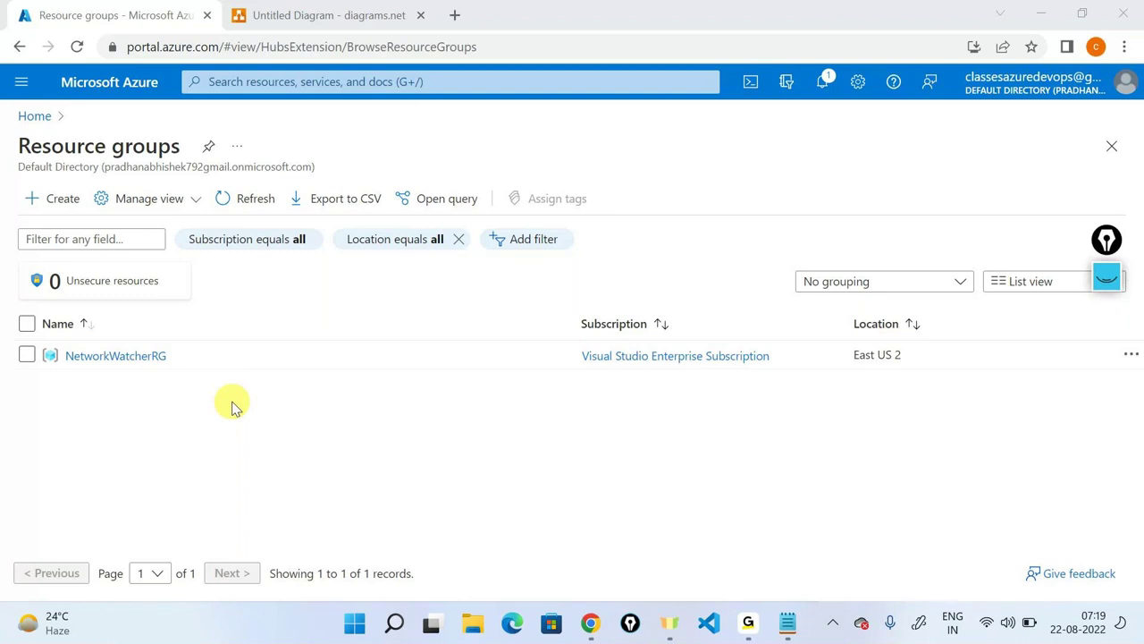
click(61, 208)
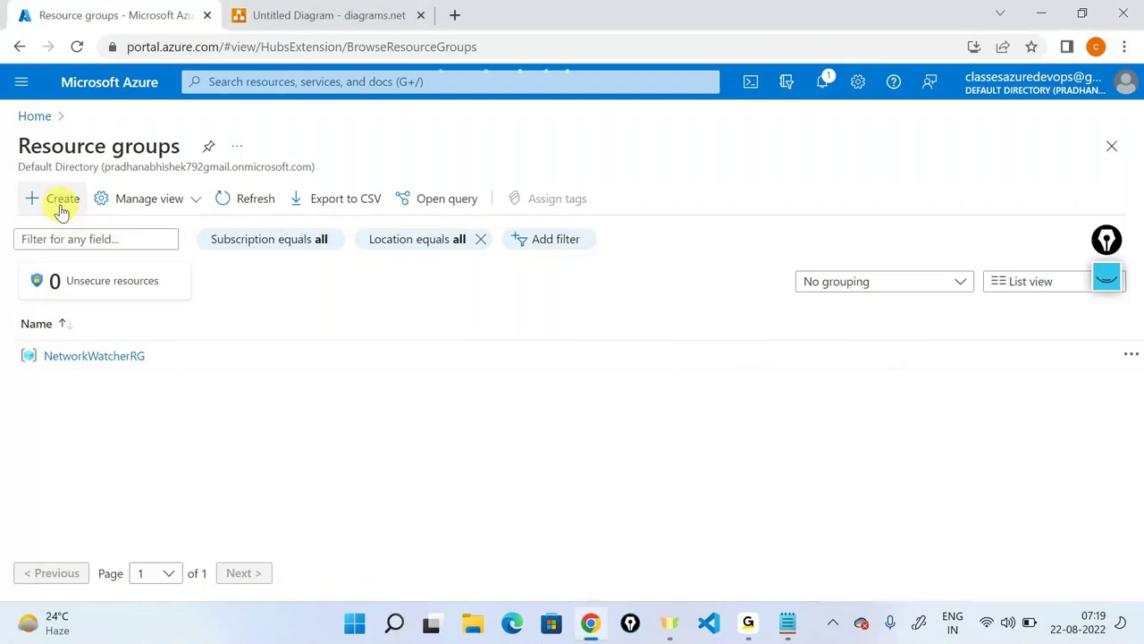
click(61, 208)
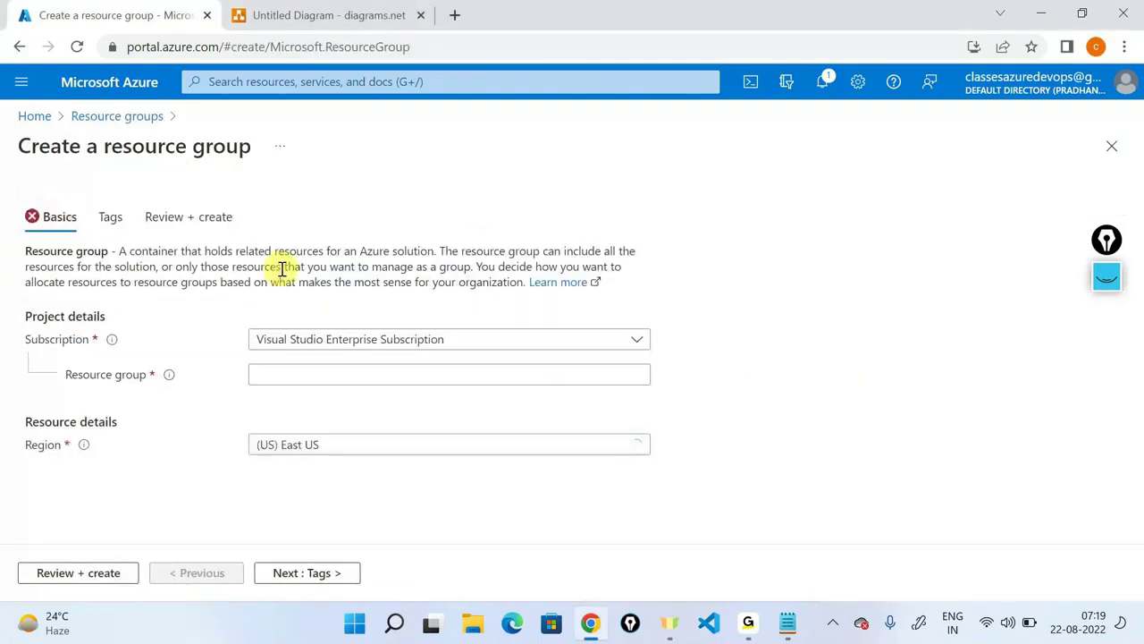
Highlight the resource group definition text and the Project details heading.
double_click(42, 251)
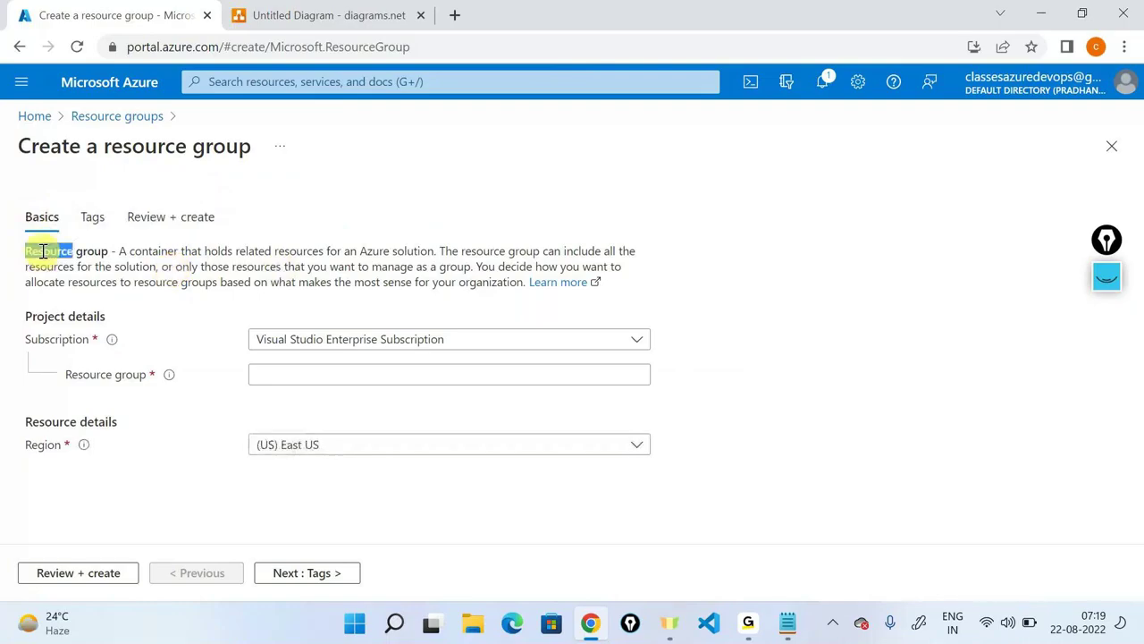
click(99, 256)
drag(117, 251, 430, 249)
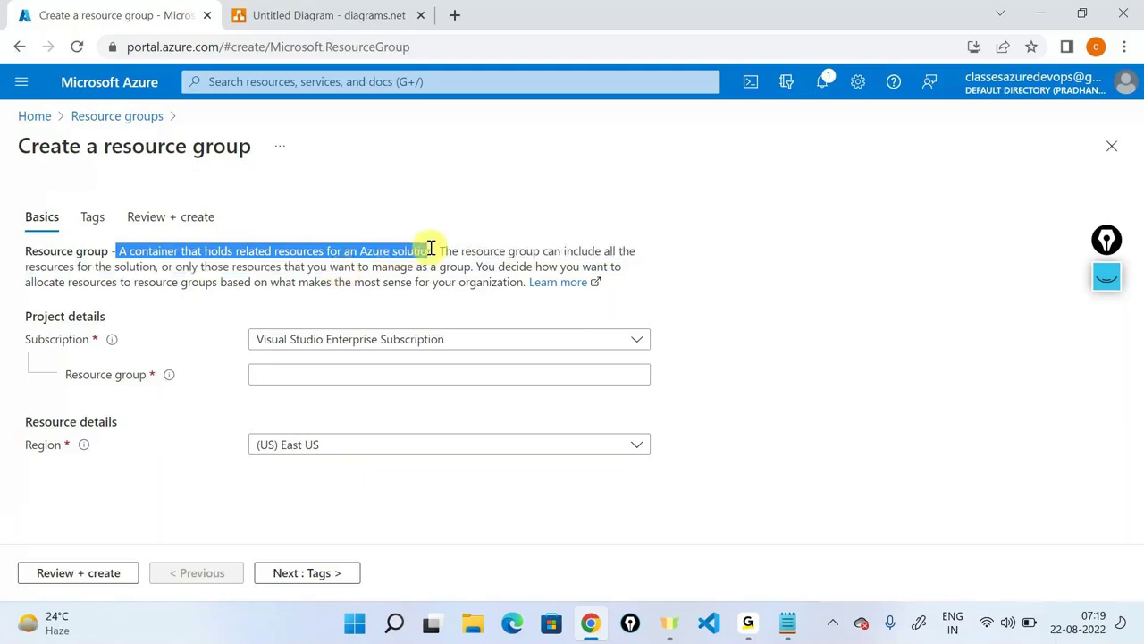
click(476, 248)
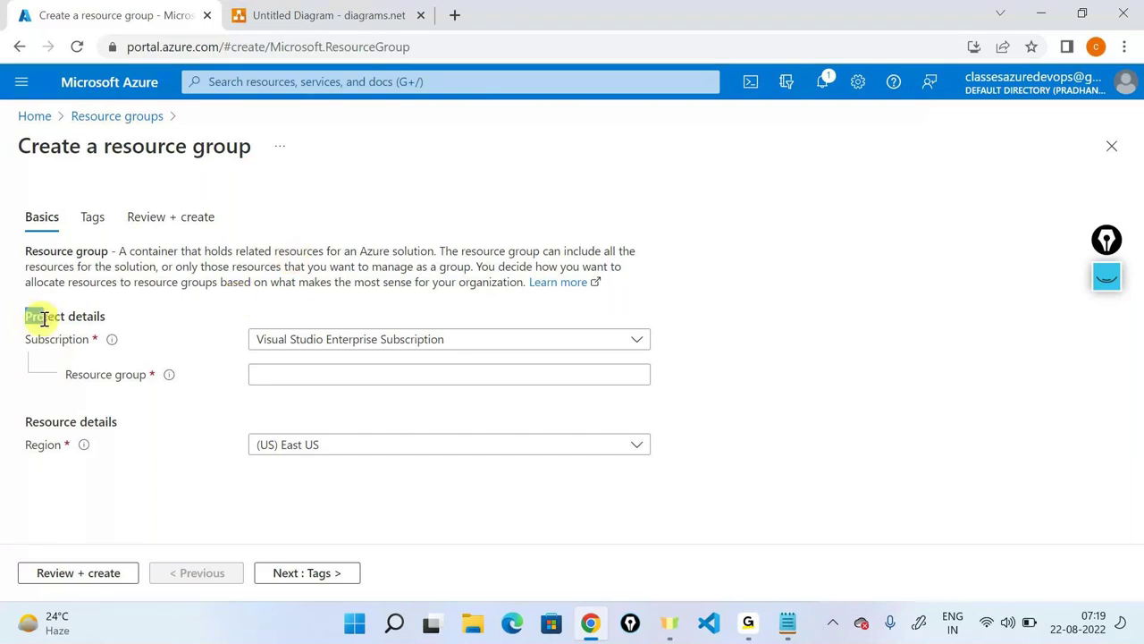
drag(31, 317, 108, 333)
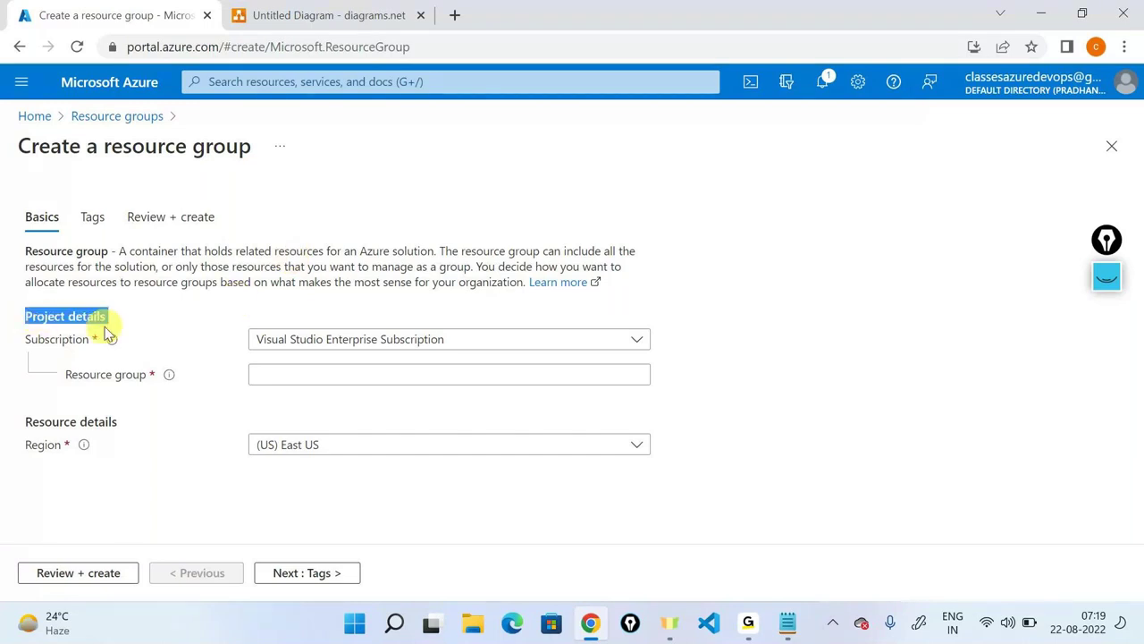
Keep Visual Studio Enterprise Subscription and enter developer-resource-group as the resource group name.
click(395, 345)
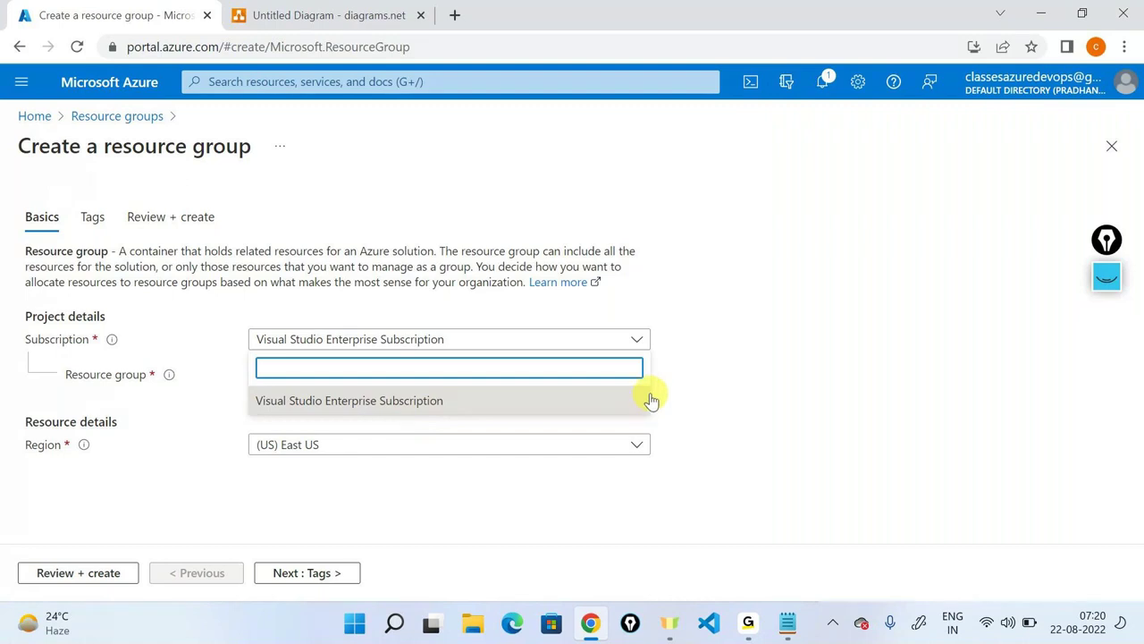
click(431, 399)
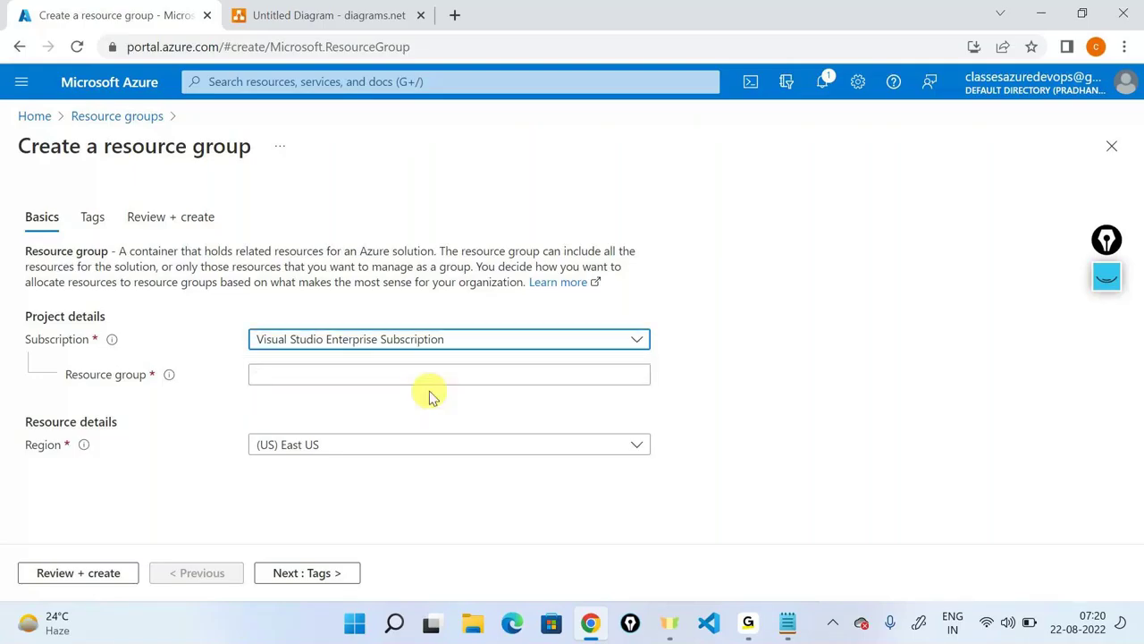
double_click(128, 379)
click(133, 409)
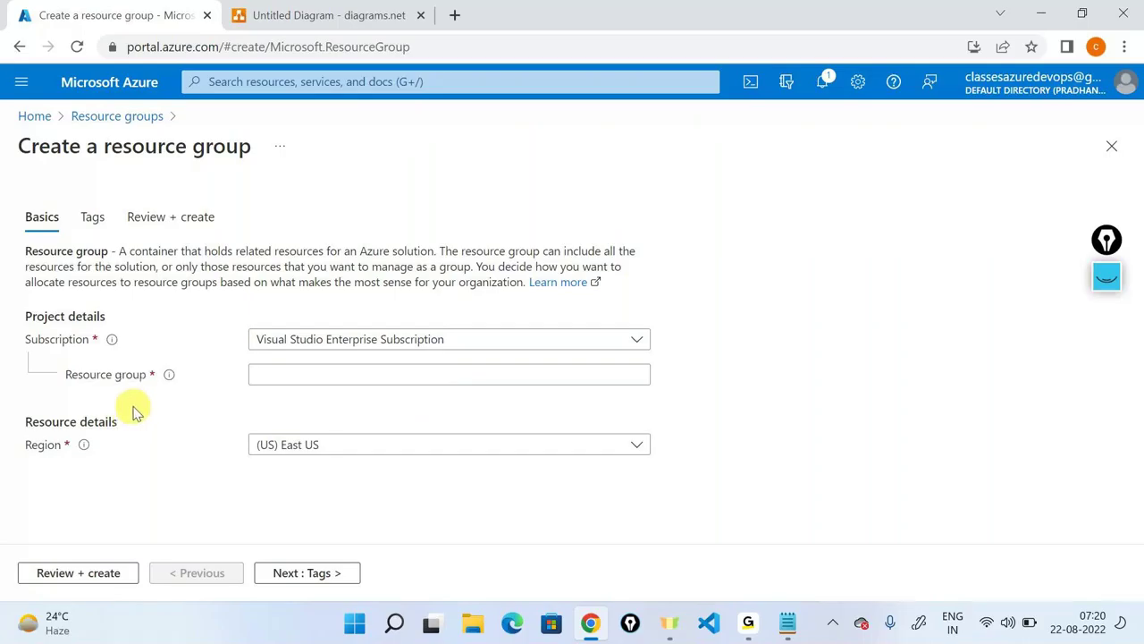
mouse_move(169, 375)
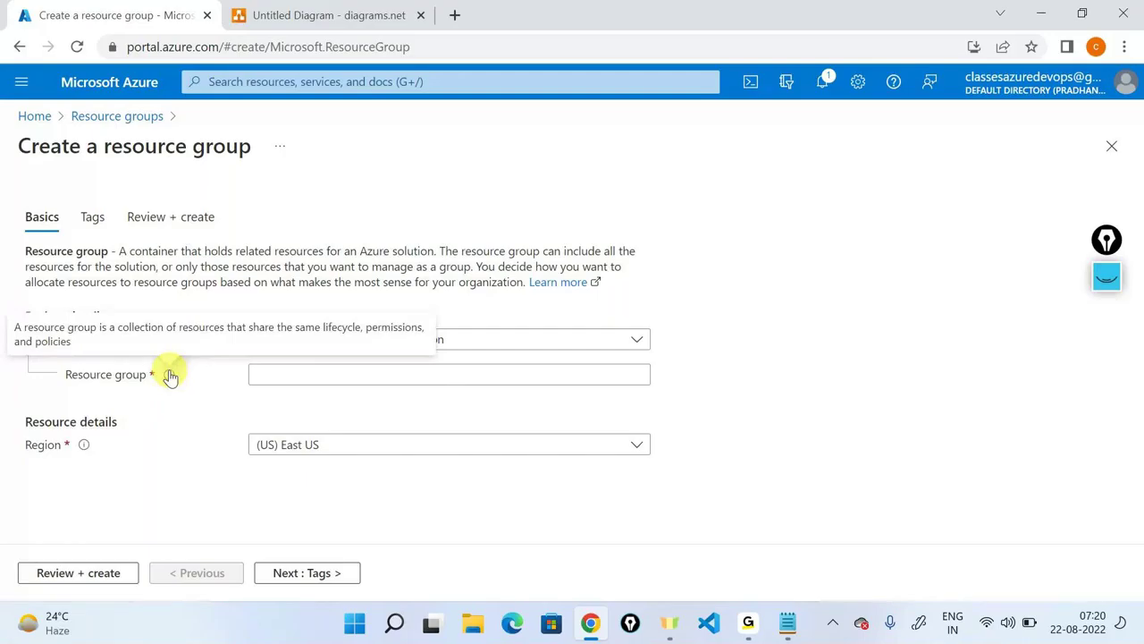
click(485, 377)
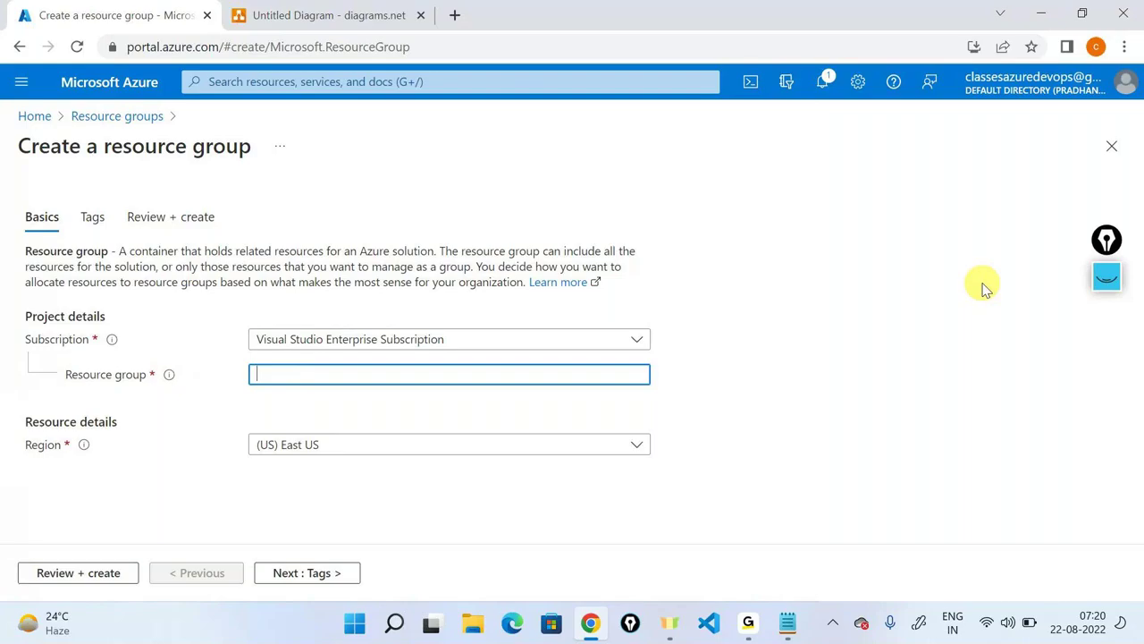
text(develope)
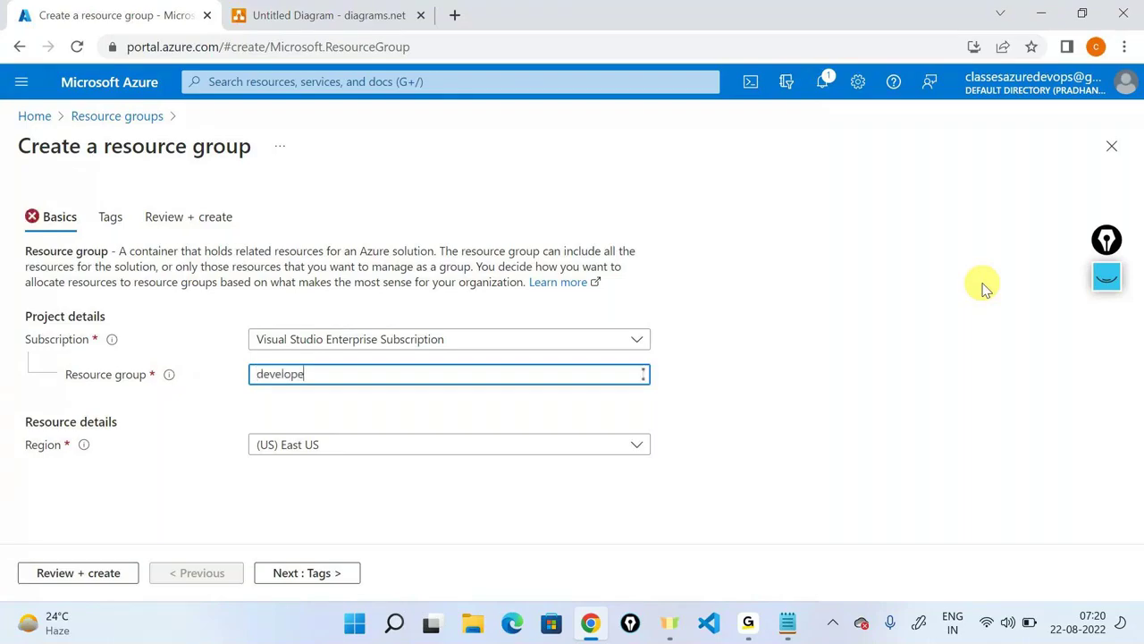
text(r-resource-group)
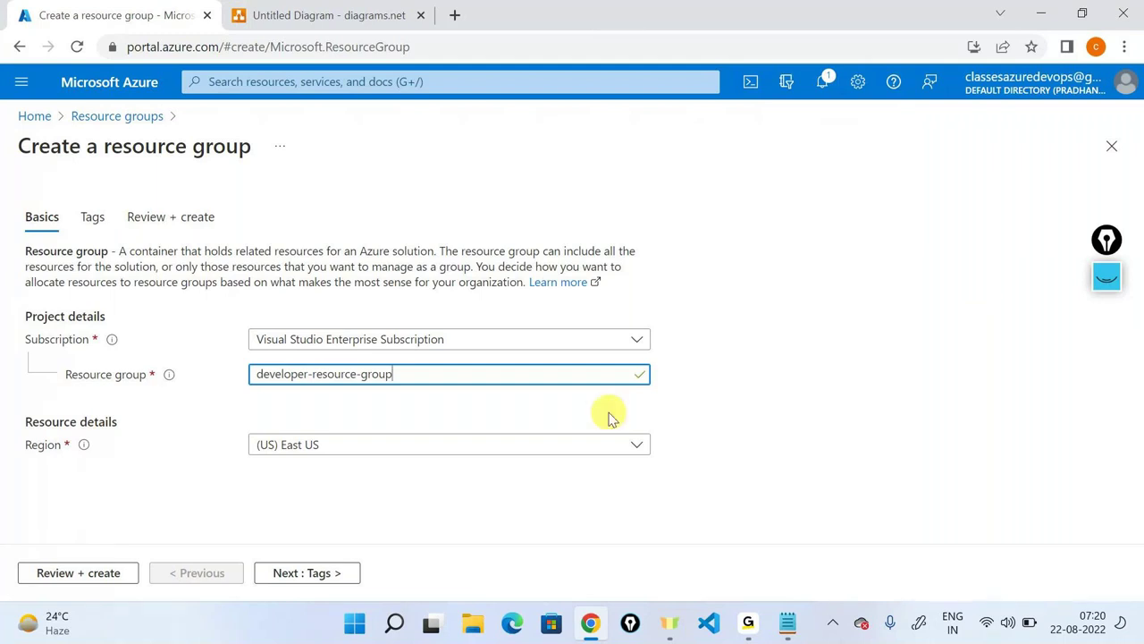
triple_click(51, 418)
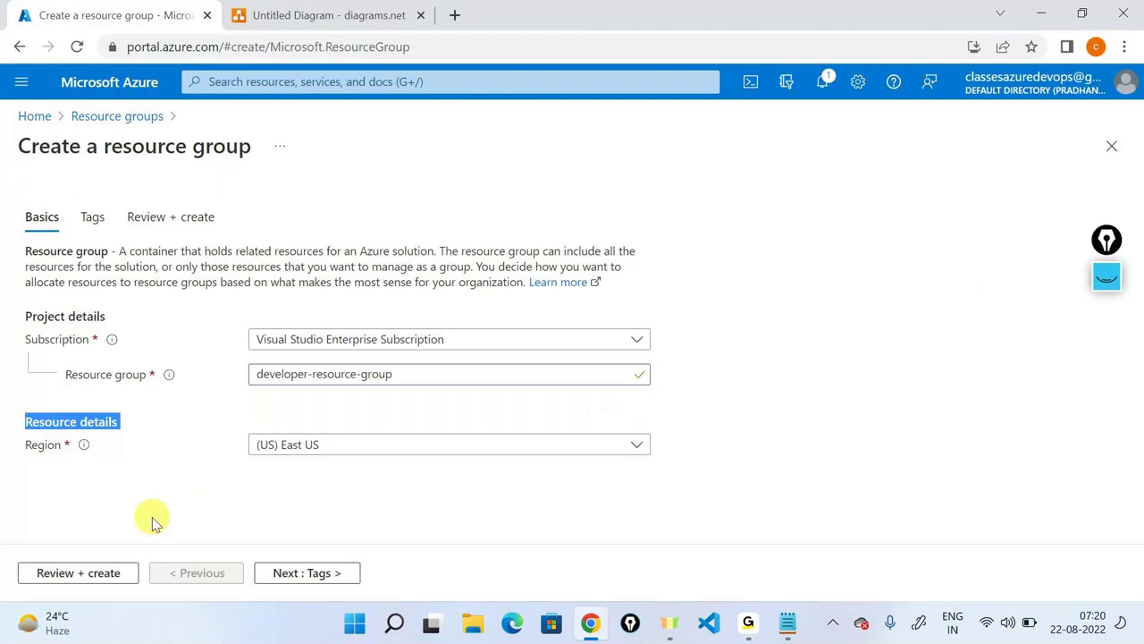
Search 'India' and set the region to (Asia Pacific) Central India, then continue to Tags.
click(152, 517)
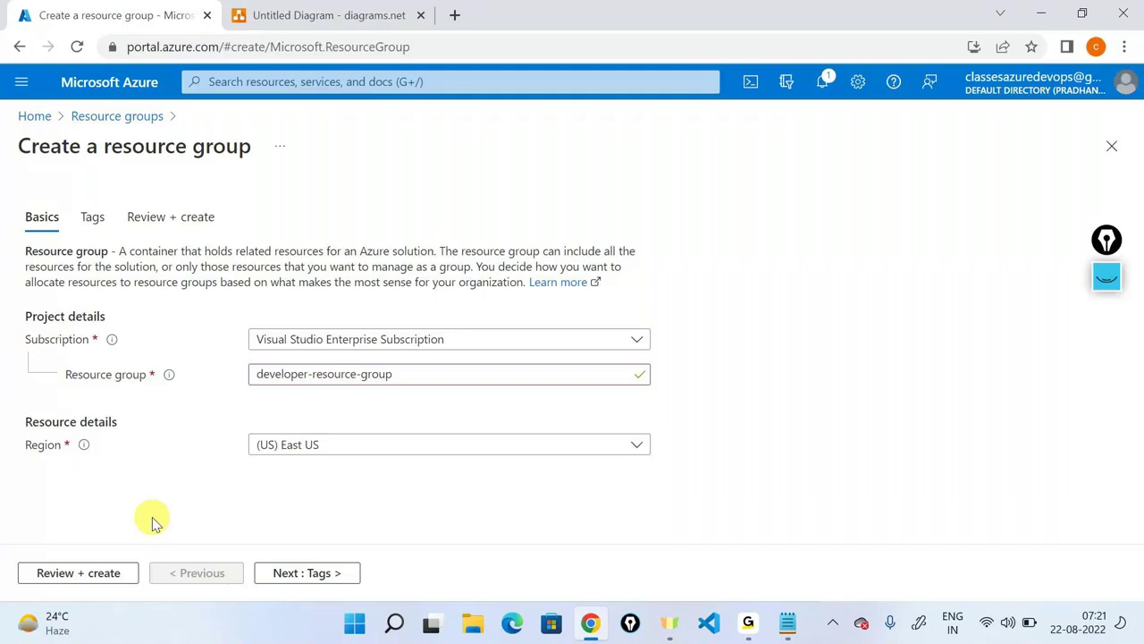
click(417, 447)
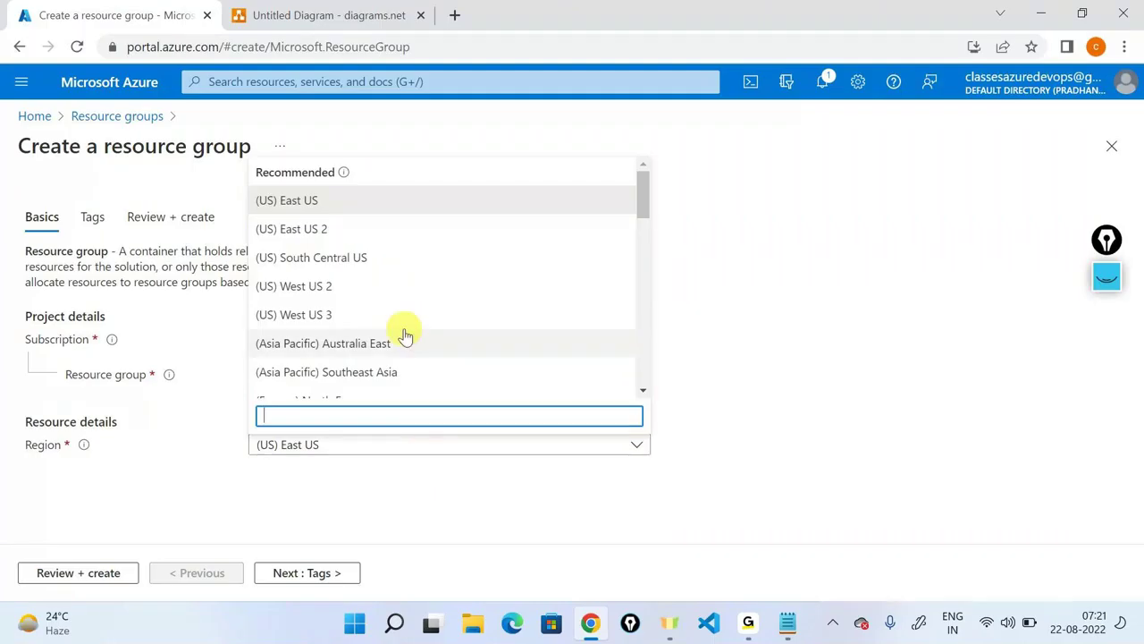
scroll(385, 257, down, 12)
scroll(384, 258, up, 12)
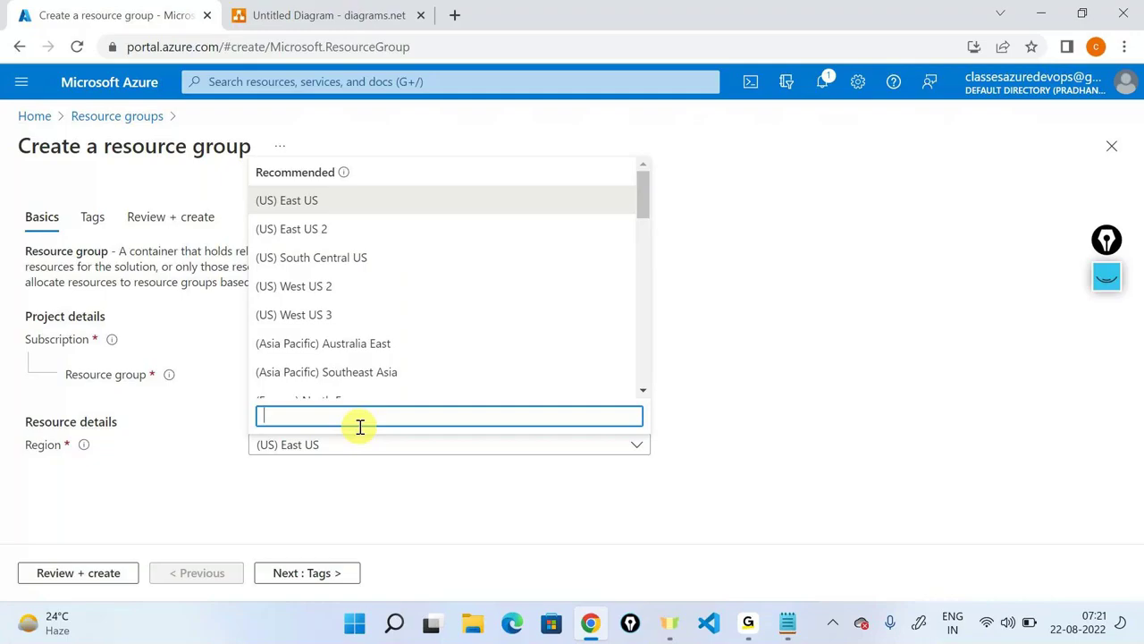
text(India)
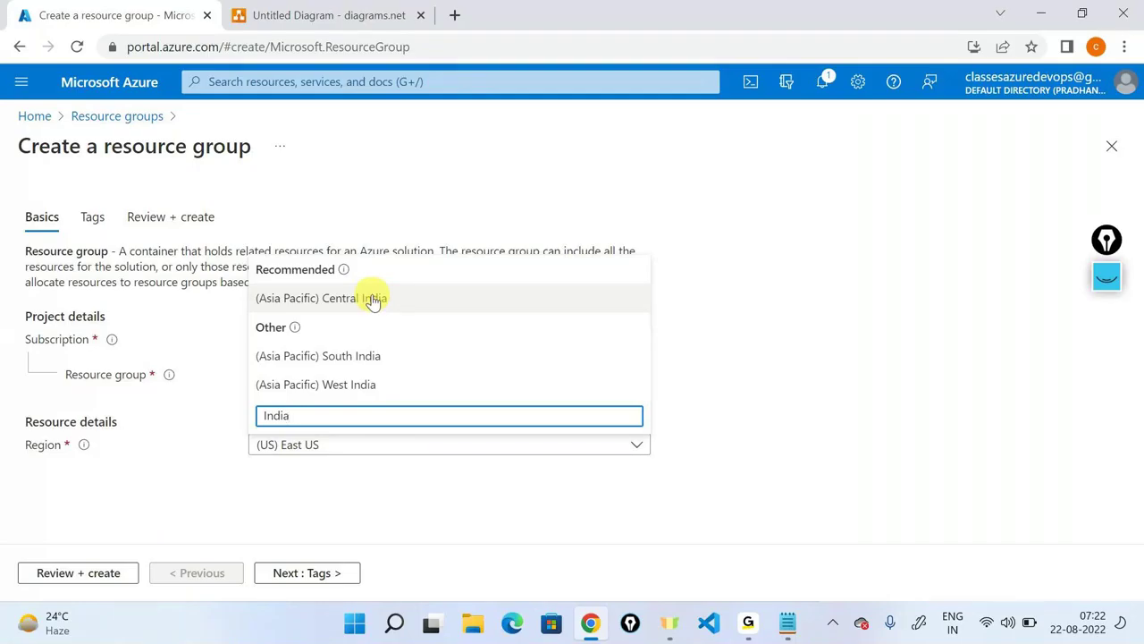
click(374, 301)
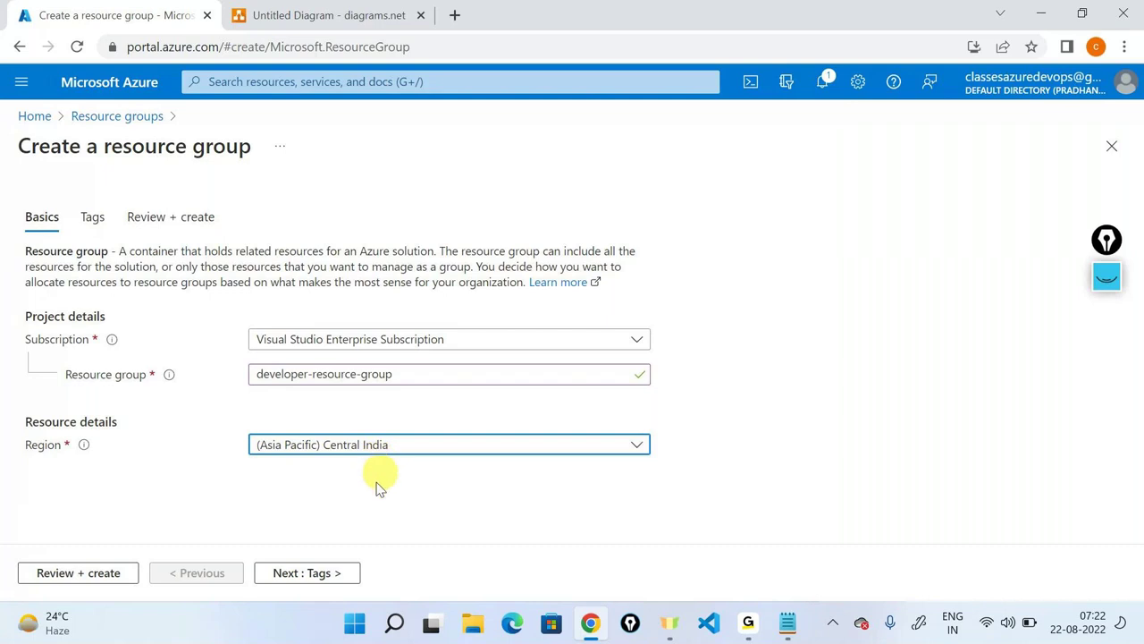
click(305, 575)
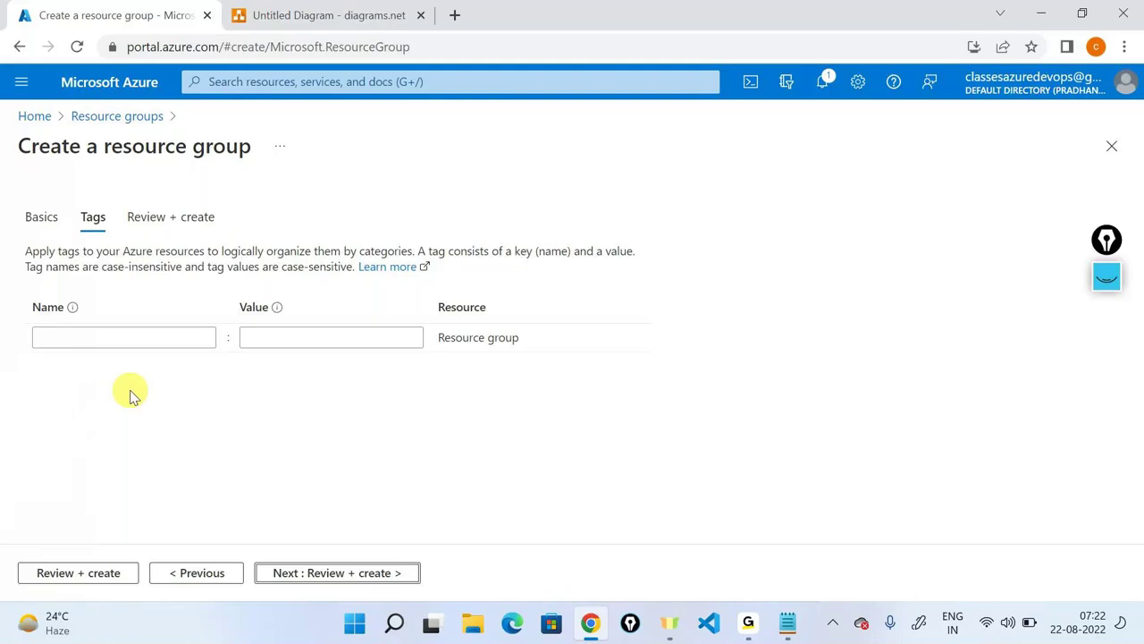
Ink-annotate the Tags step with the note 'Tags → identify', then erase the annotations.
click(1107, 277)
click(1106, 330)
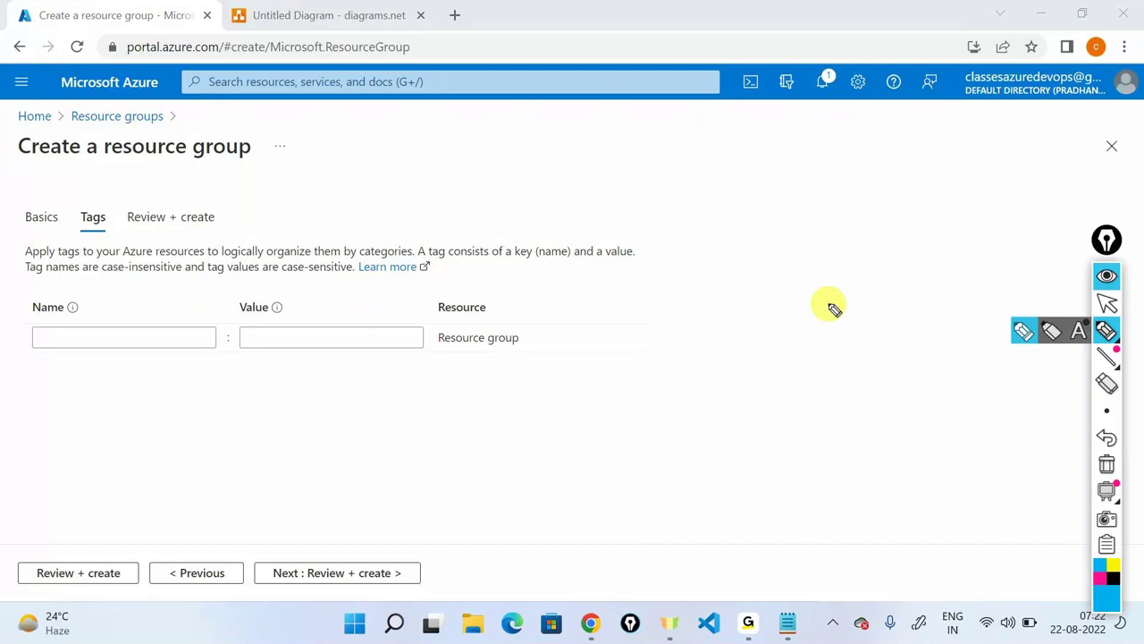
drag(102, 196, 89, 191)
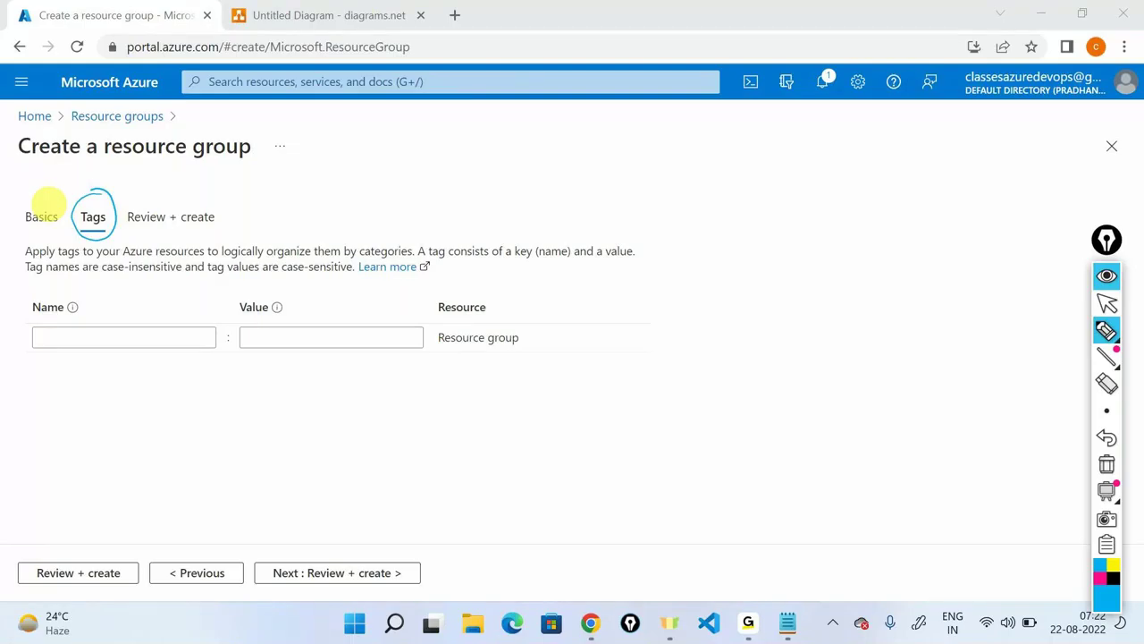
mouse_move(767, 162)
mouse_down()
mouse_move(802, 169)
mouse_move(818, 187)
mouse_move(838, 173)
mouse_move(899, 178)
mouse_move(920, 158)
mouse_move(937, 169)
mouse_move(1017, 158)
mouse_move(1037, 168)
mouse_move(1019, 188)
mouse_up()
drag(912, 204, 1017, 190)
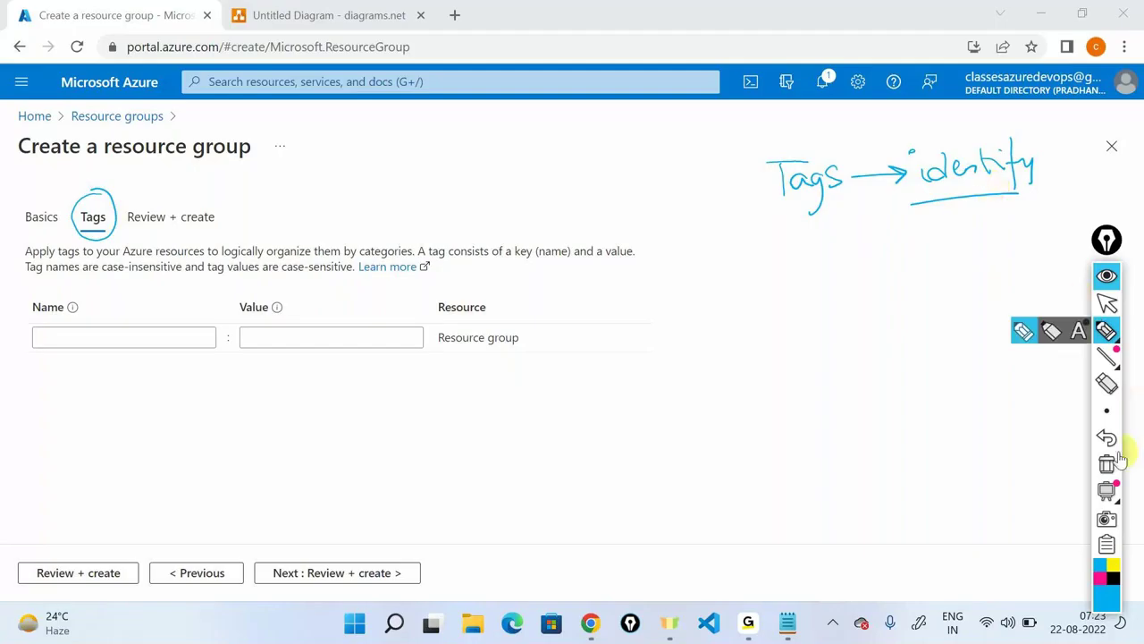
click(1109, 463)
key(ctrl+Tab)
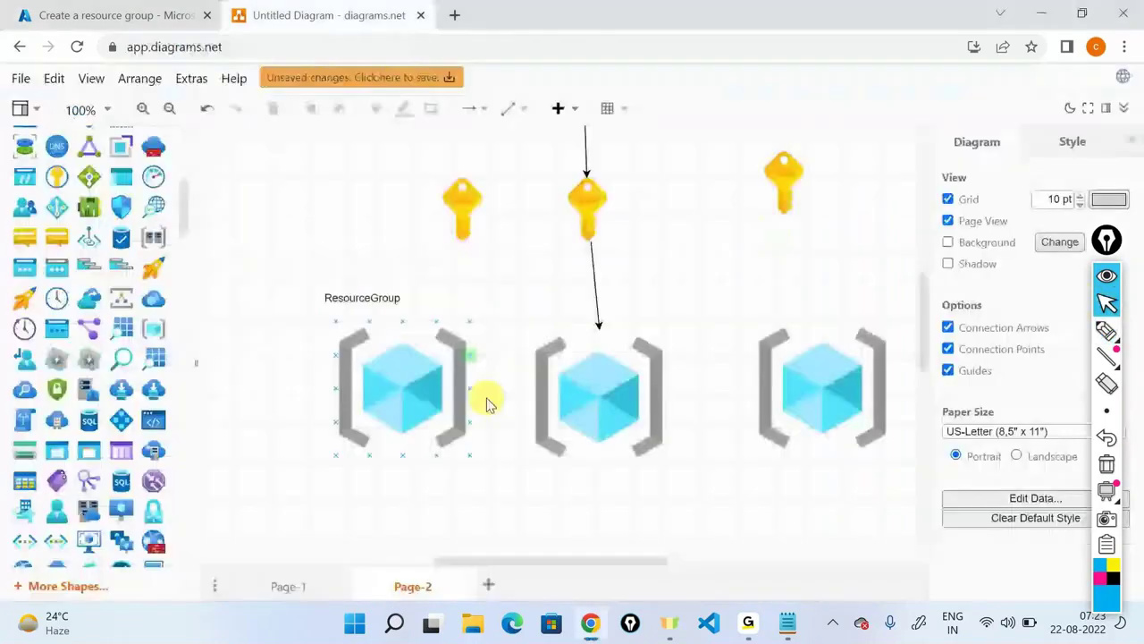
scroll(487, 404, down, 1)
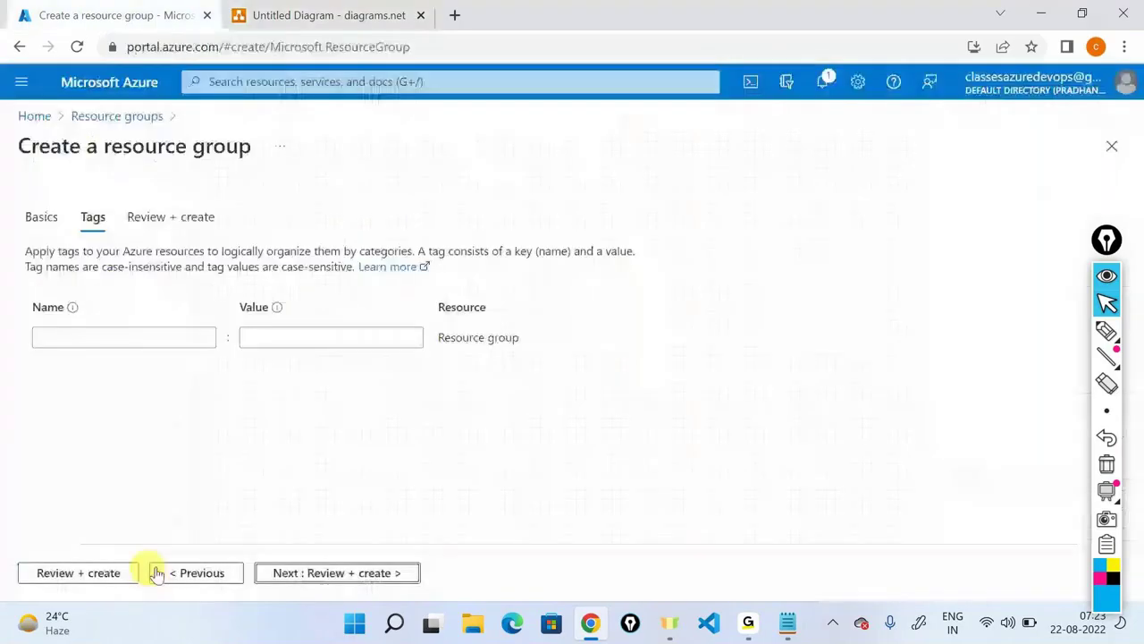
Add a tag named team with the value development.
click(163, 572)
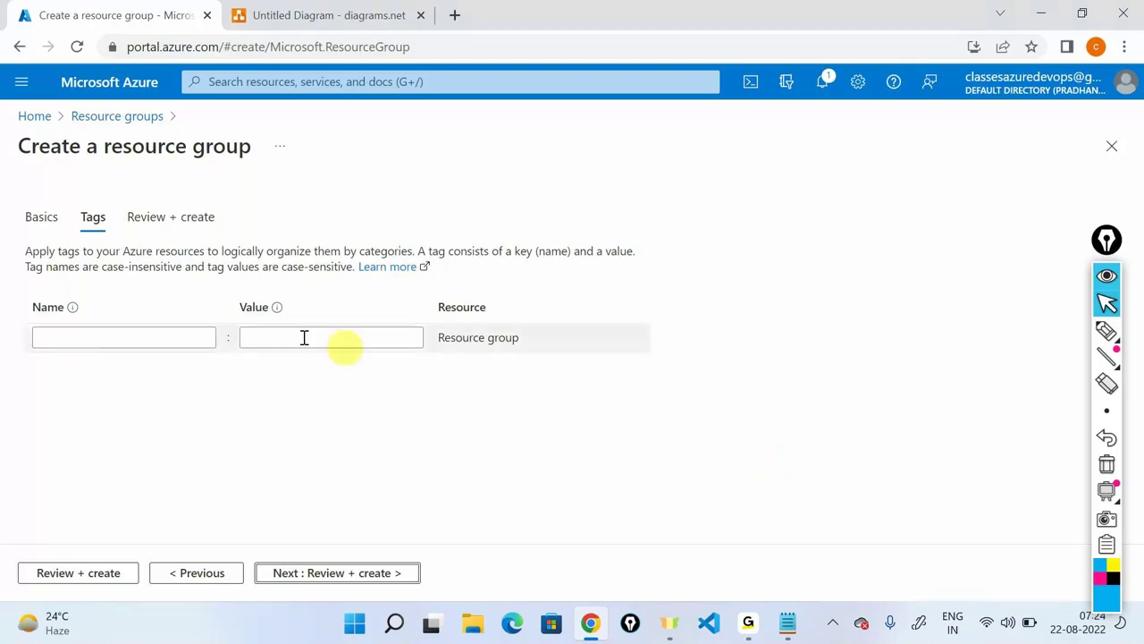
click(154, 336)
text(team)
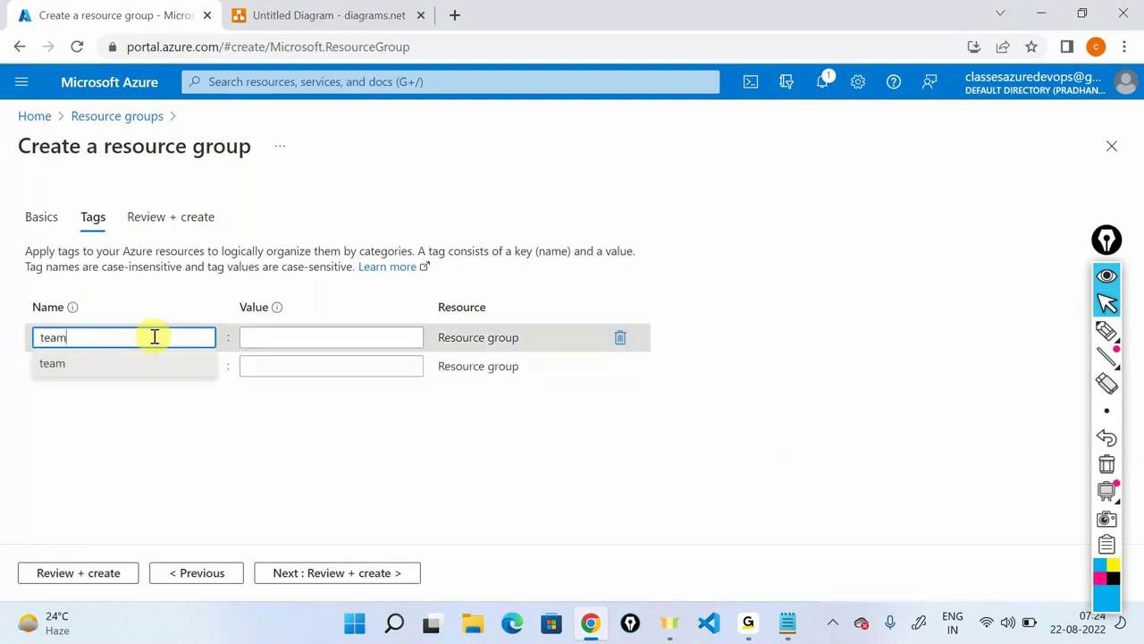
key(Tab)
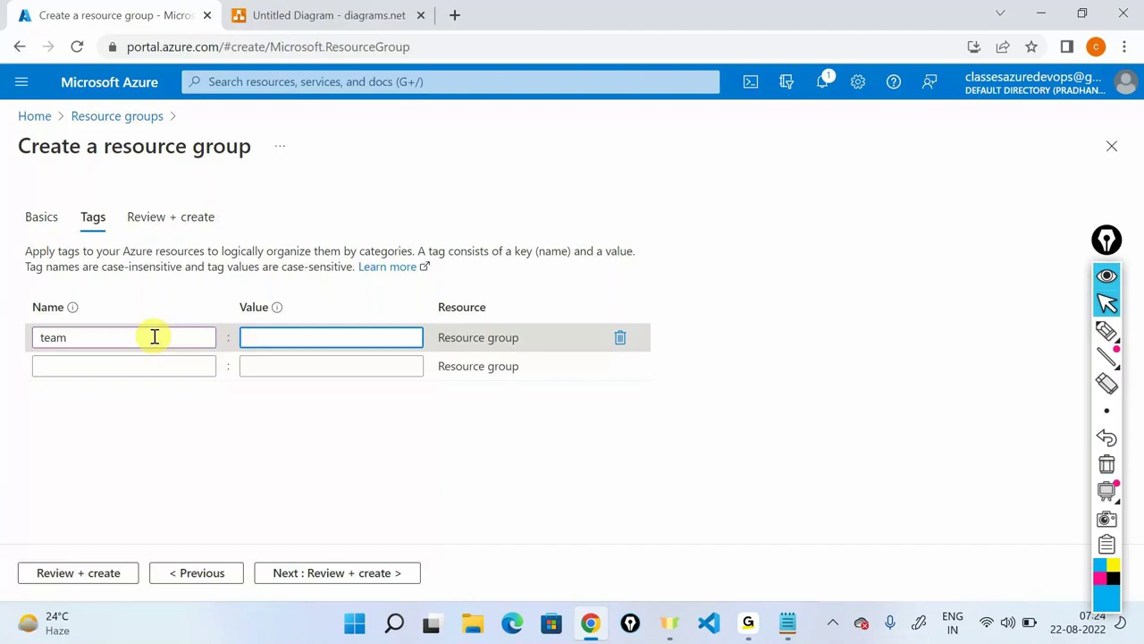
text(development)
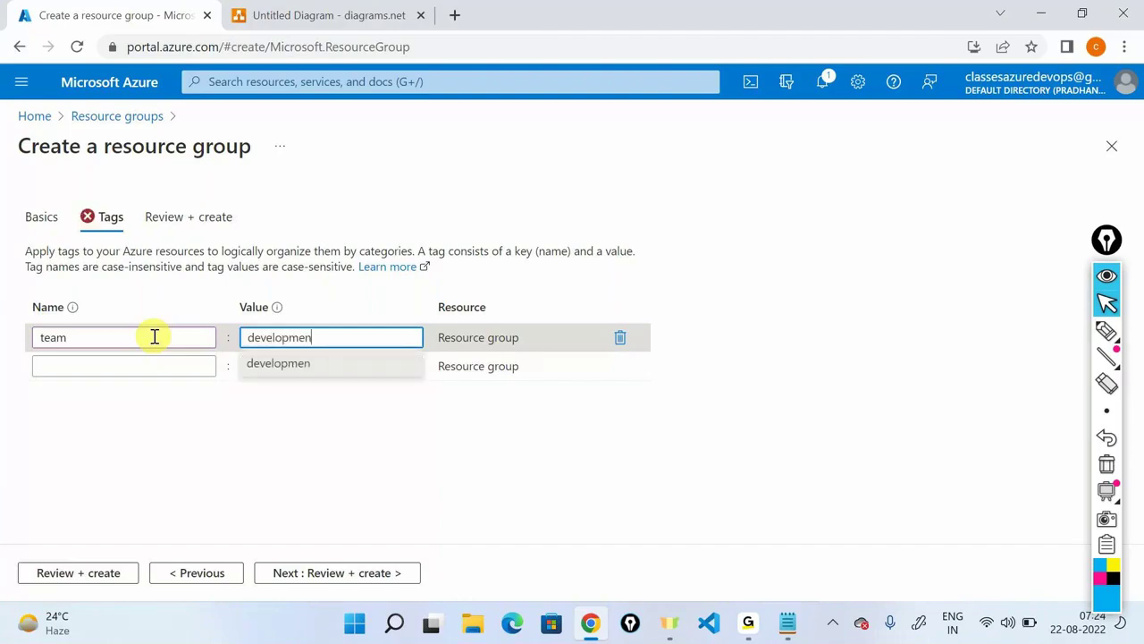
click(266, 618)
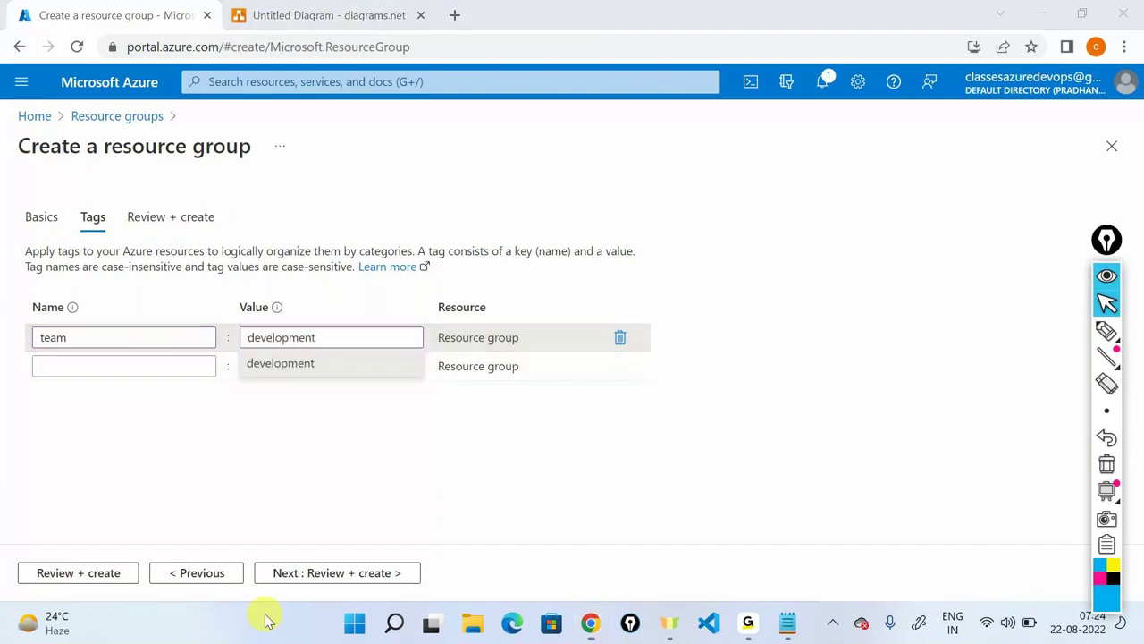
click(586, 498)
Add an owner tag with the developer's e-mail and a phonenumber tag with a phone number.
click(115, 363)
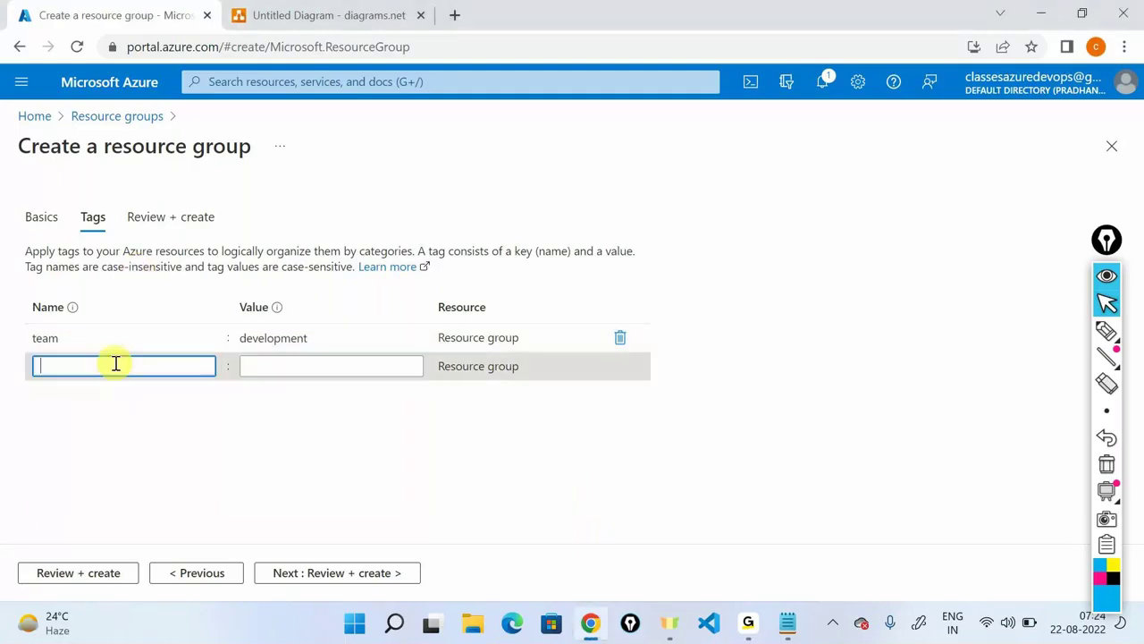
text(owner)
key(Tab)
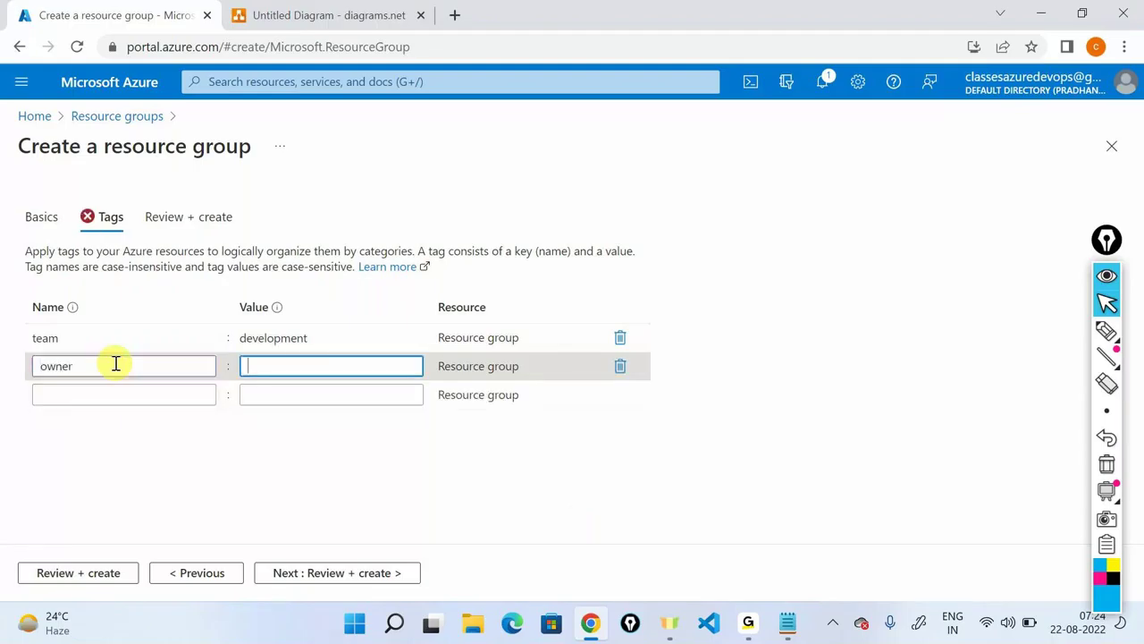
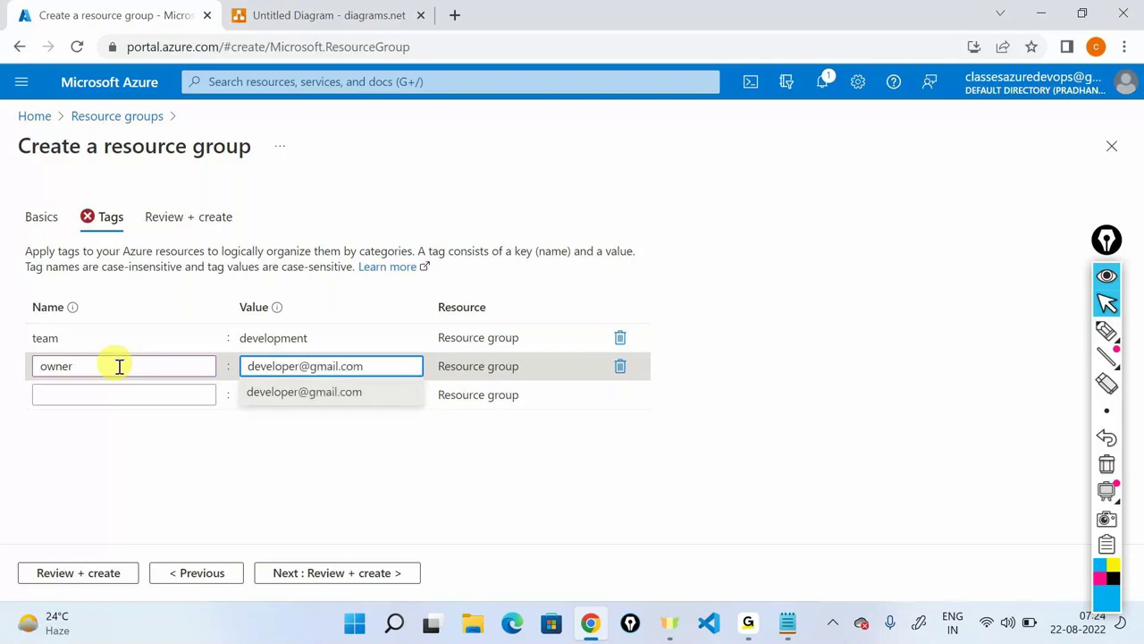
click(263, 447)
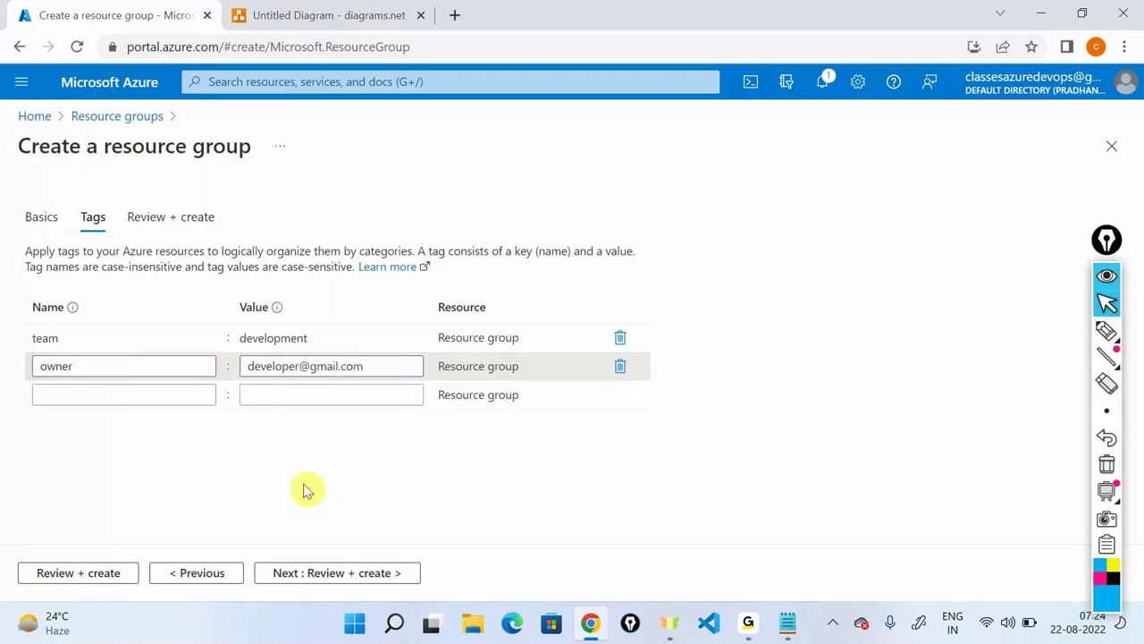
click(124, 391)
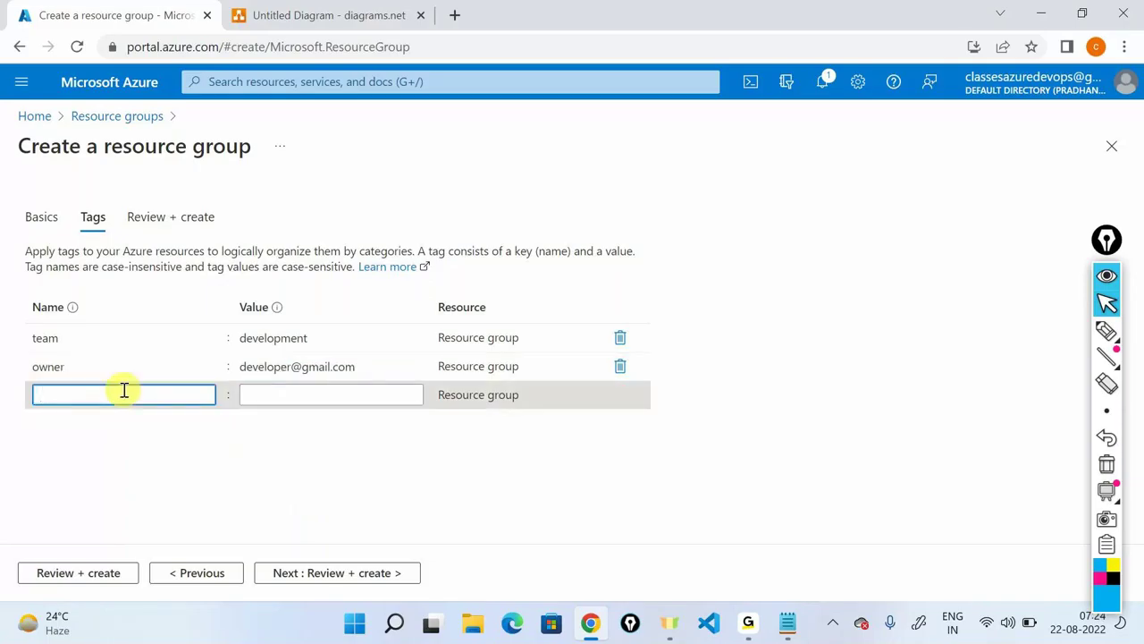
text(phonenumber)
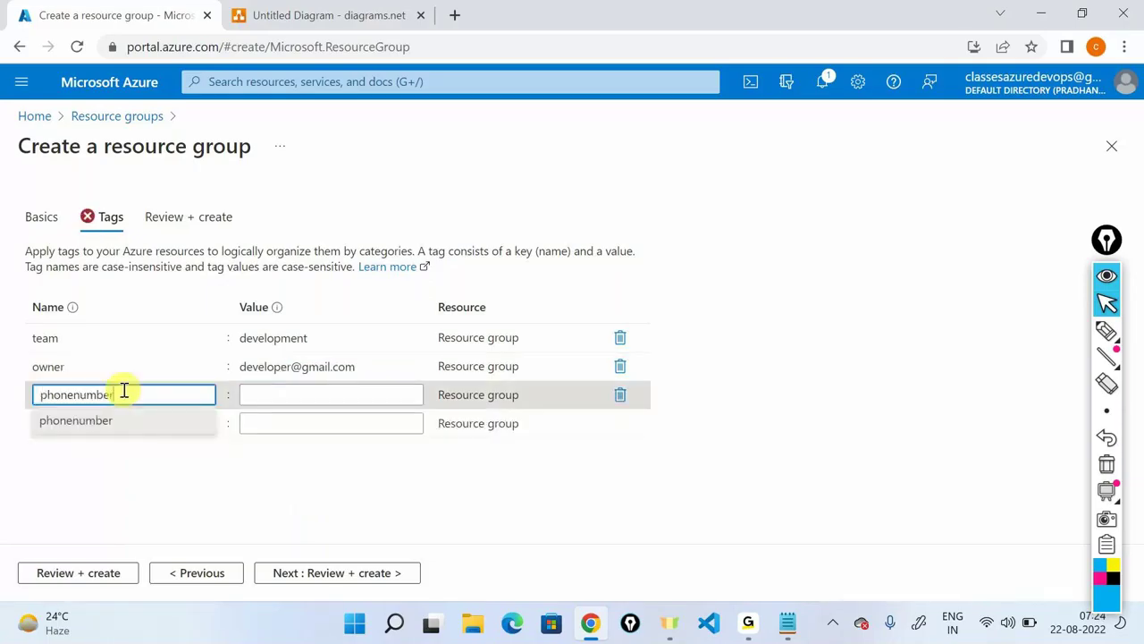
key(Tab)
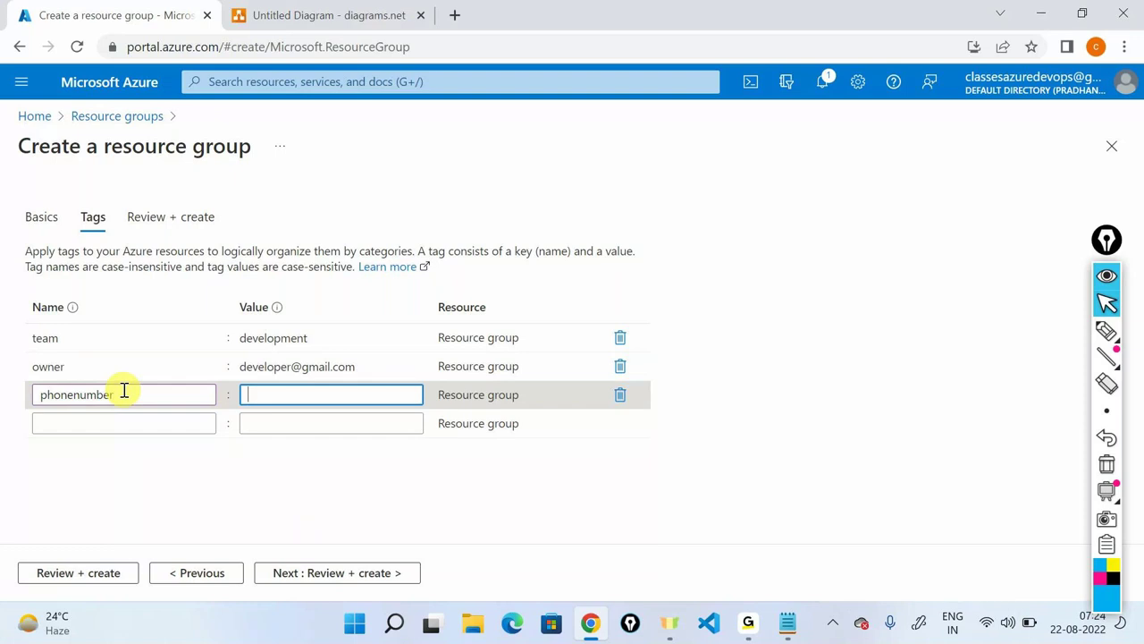
text(9999999999)
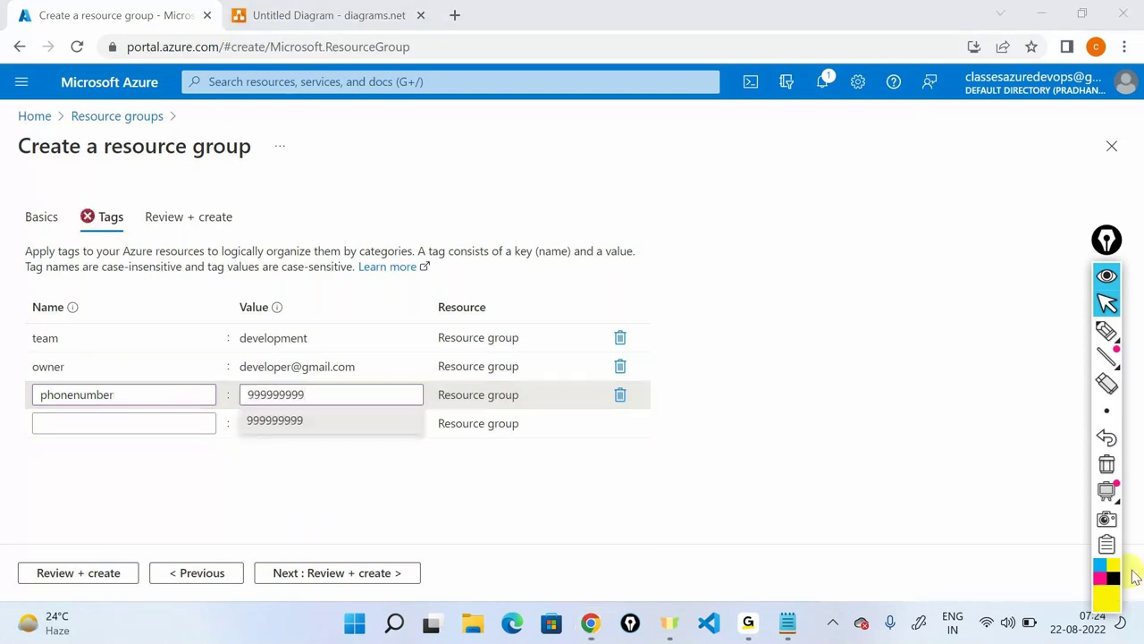
click(779, 492)
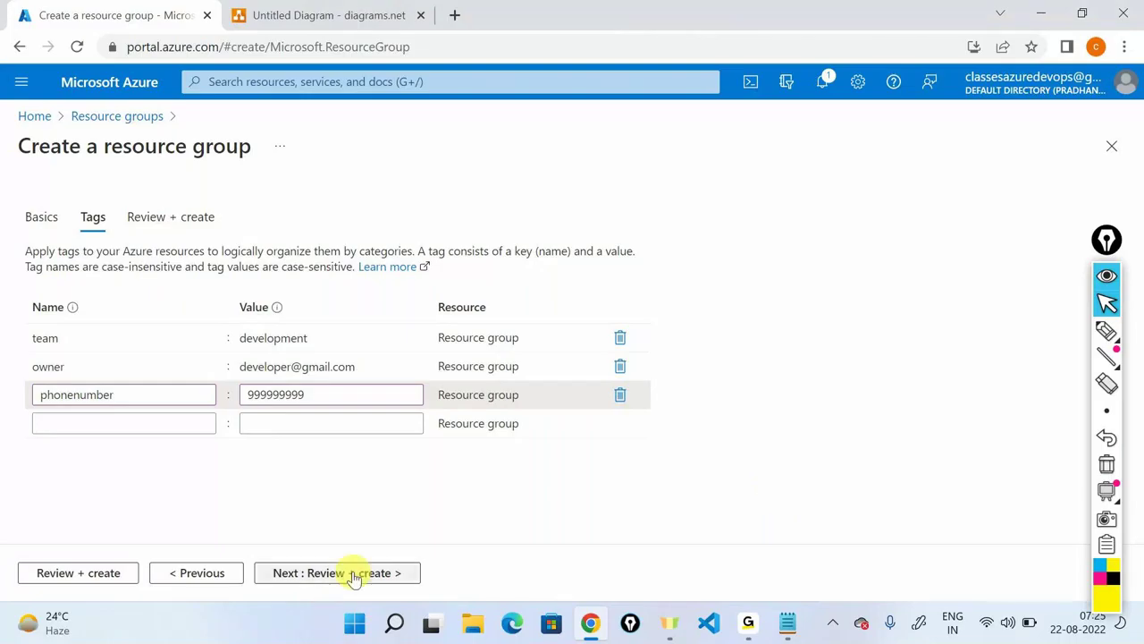
Review the Basics and Tags tabs, then return to Review + create for validation.
click(357, 573)
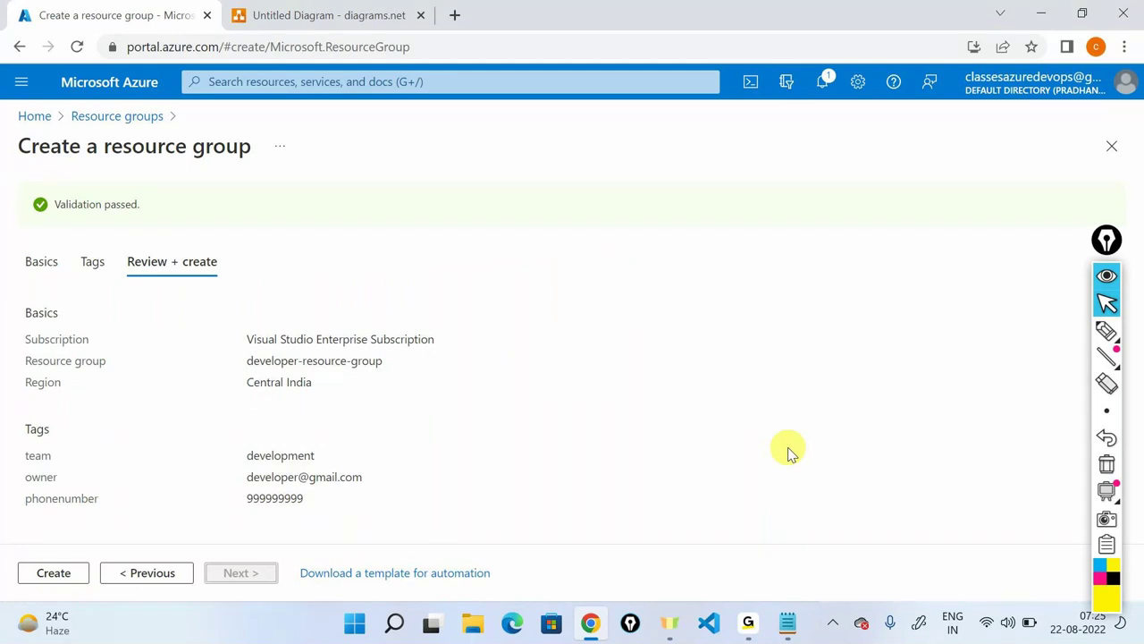
click(42, 261)
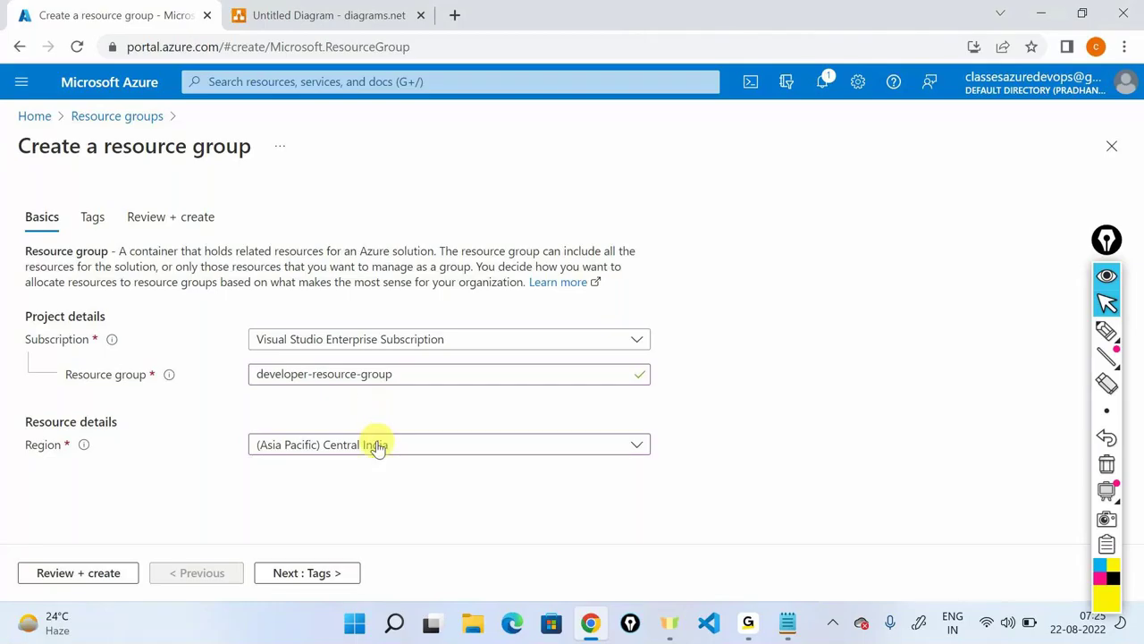
click(350, 577)
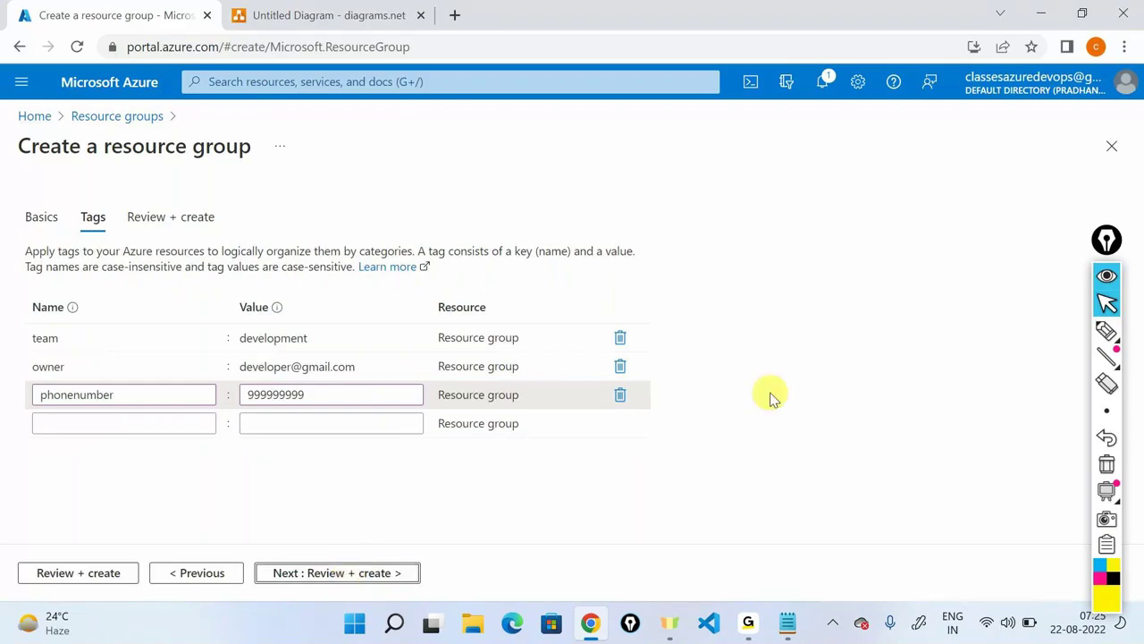
click(386, 582)
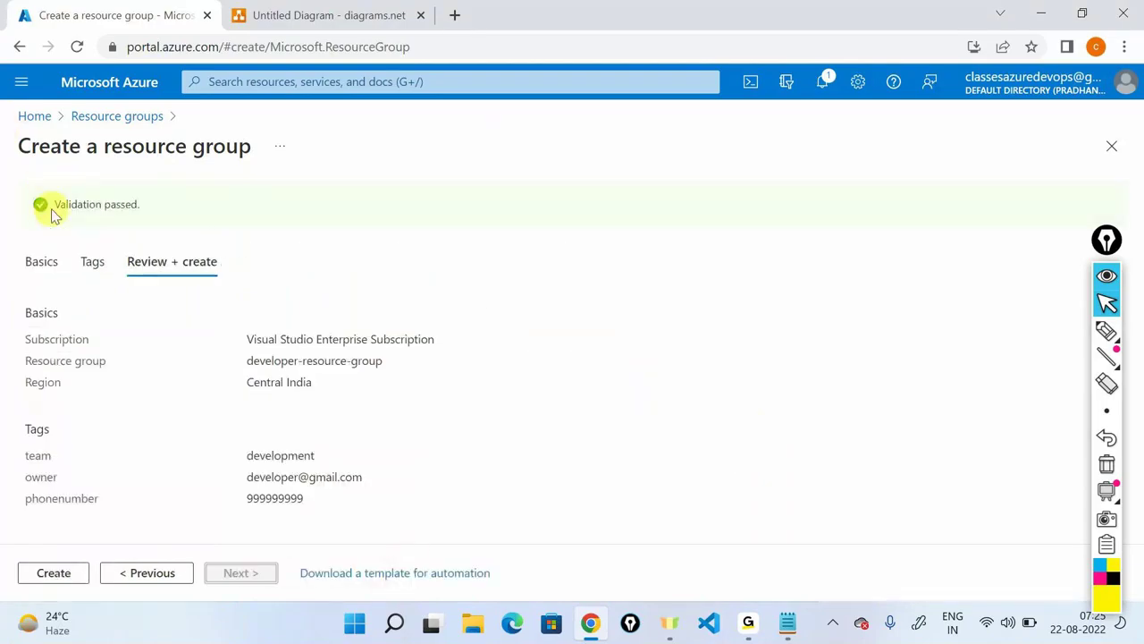
Highlight the validation message, subscription, developer-resource-group name and three tags in the summary.
drag(51, 210, 176, 224)
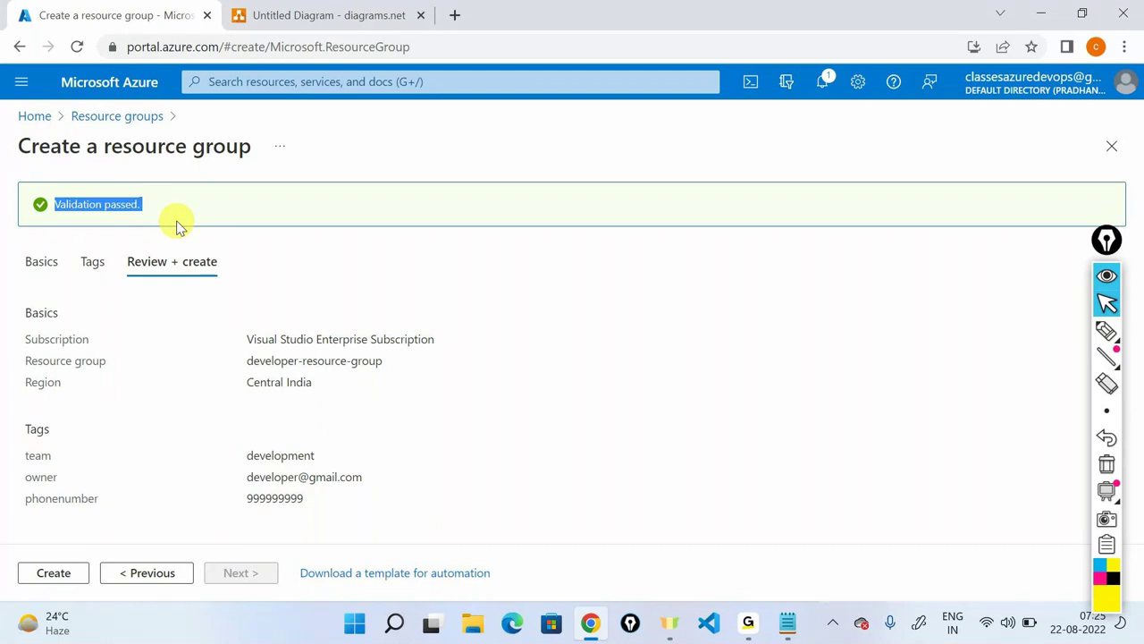
click(300, 282)
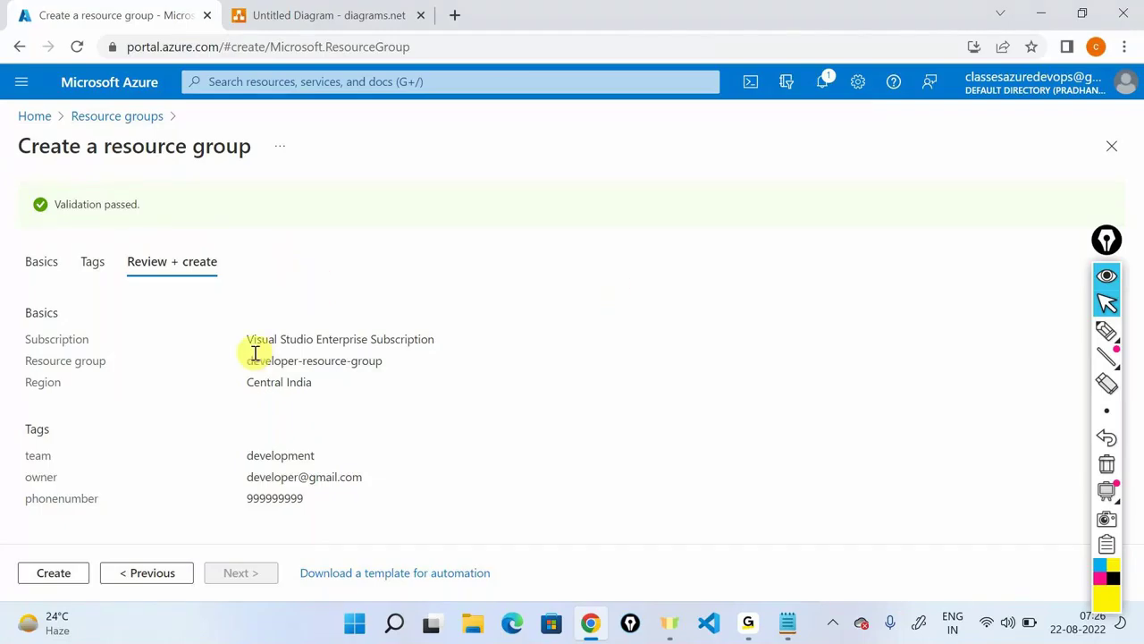
drag(247, 339, 463, 343)
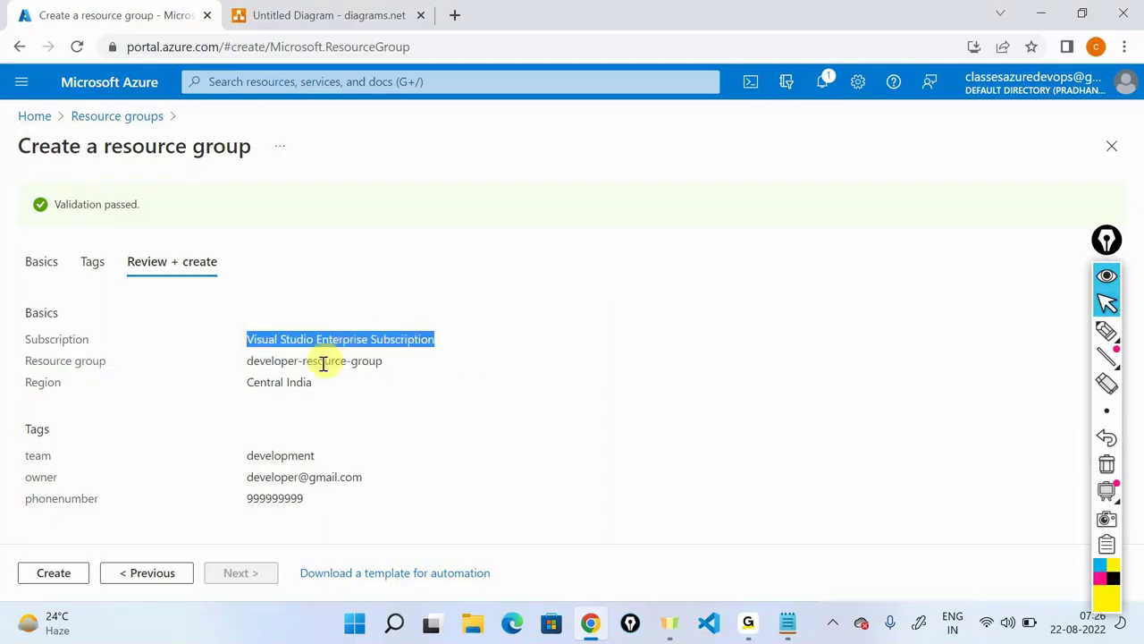
triple_click(376, 362)
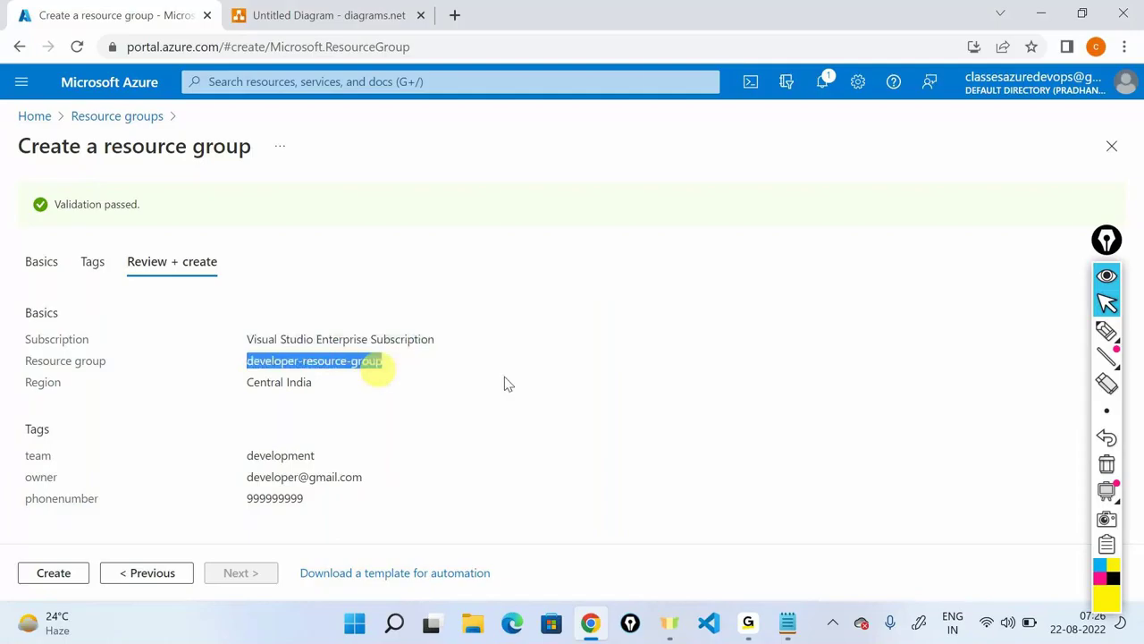
click(251, 455)
drag(251, 456, 505, 488)
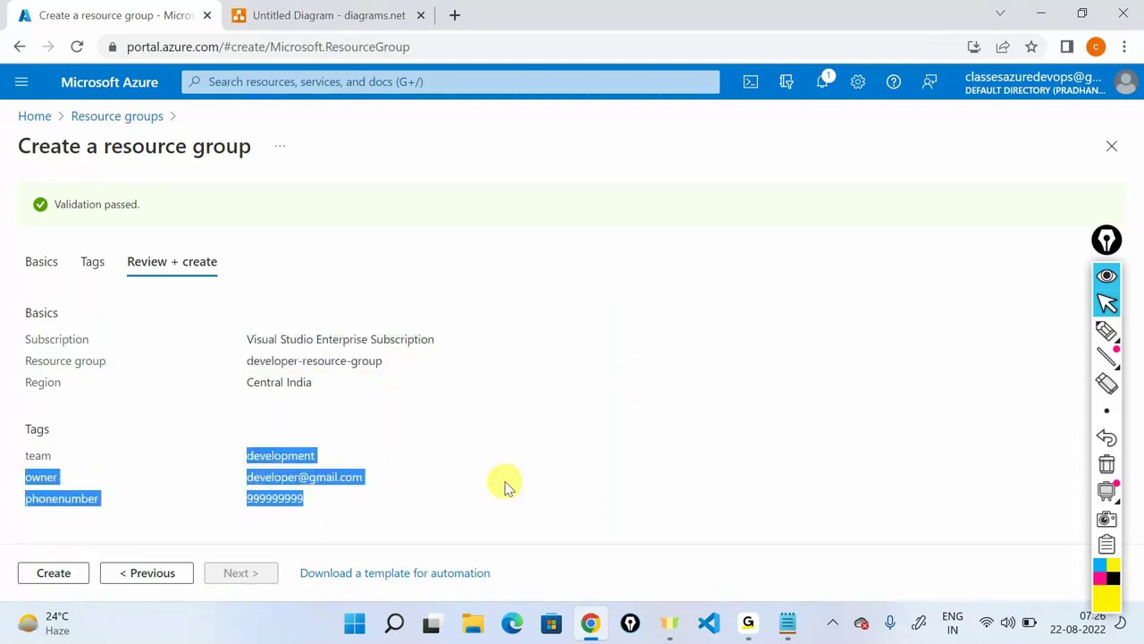
click(506, 482)
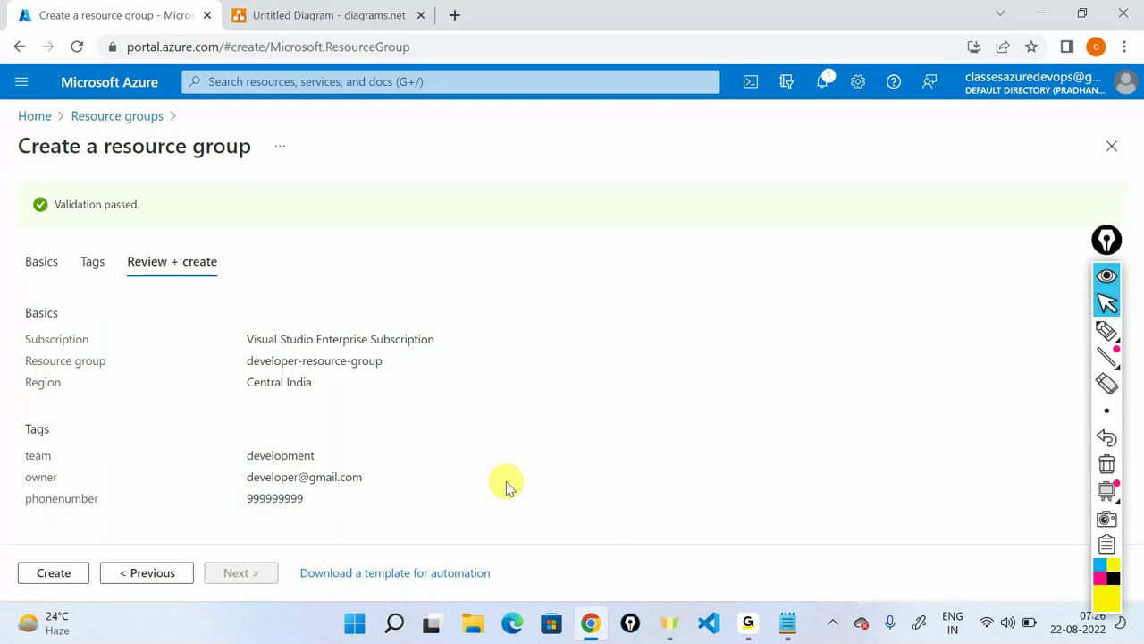
Create developer-resource-group, dismiss the created notification, and start another resource group form.
click(55, 573)
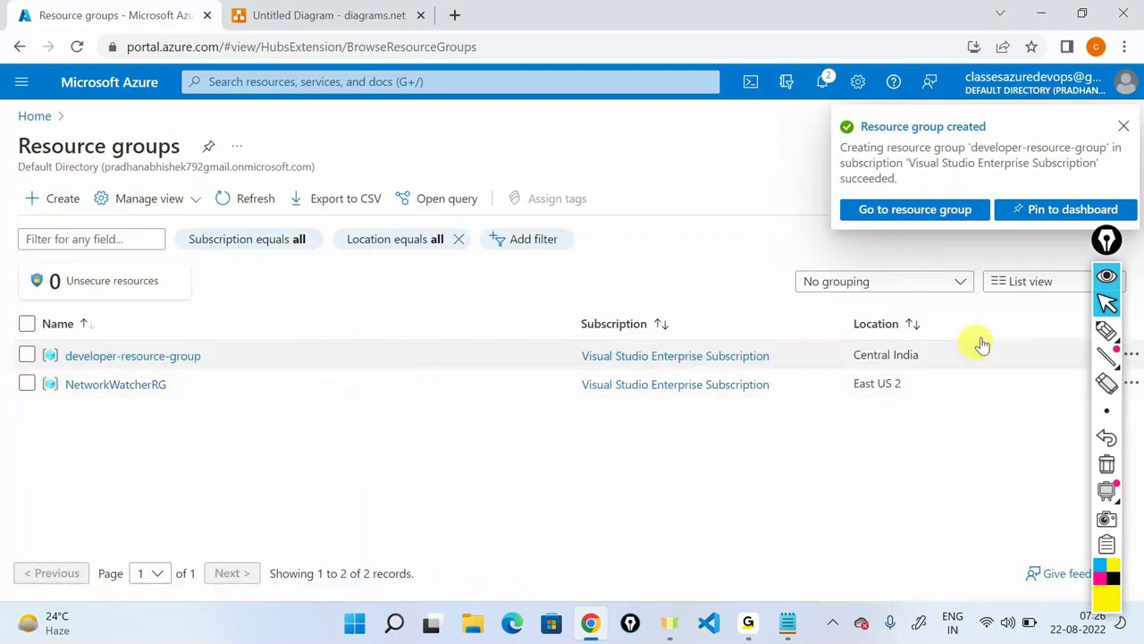
click(1107, 277)
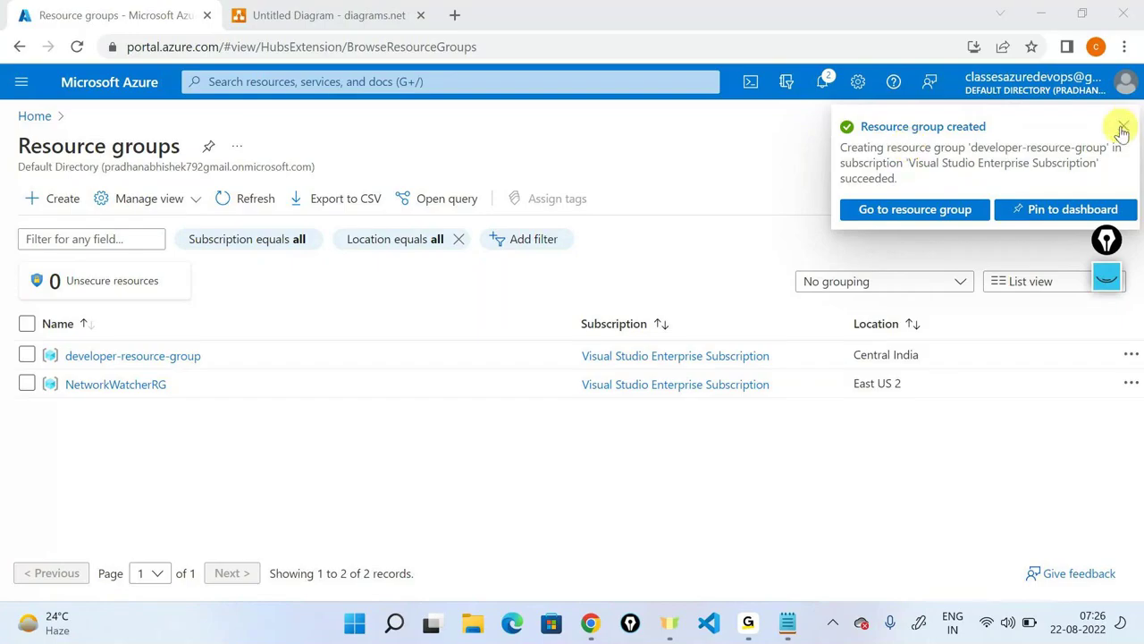
click(1122, 131)
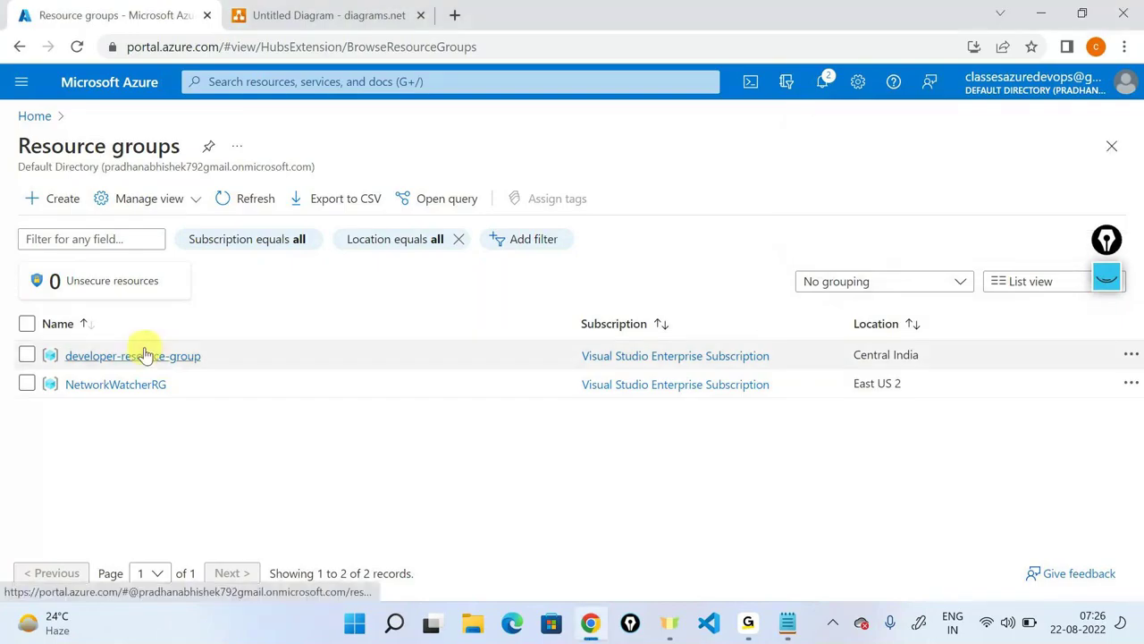
click(60, 208)
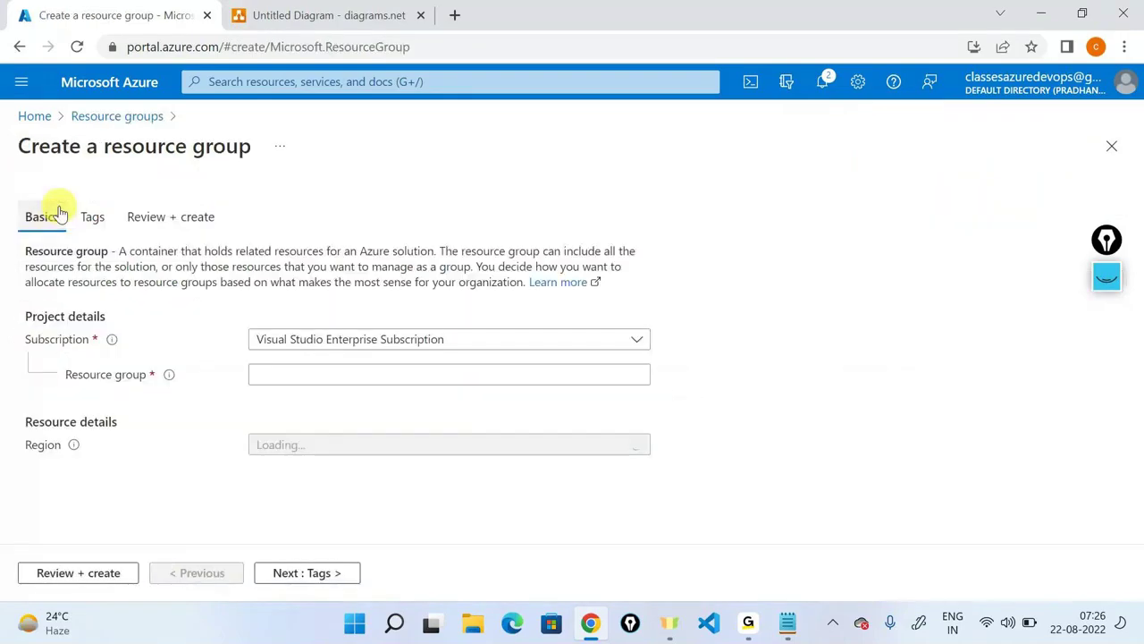
Name the group tester-resource-group, choose Central India as region, and advance to Tags.
click(313, 377)
text(teste)
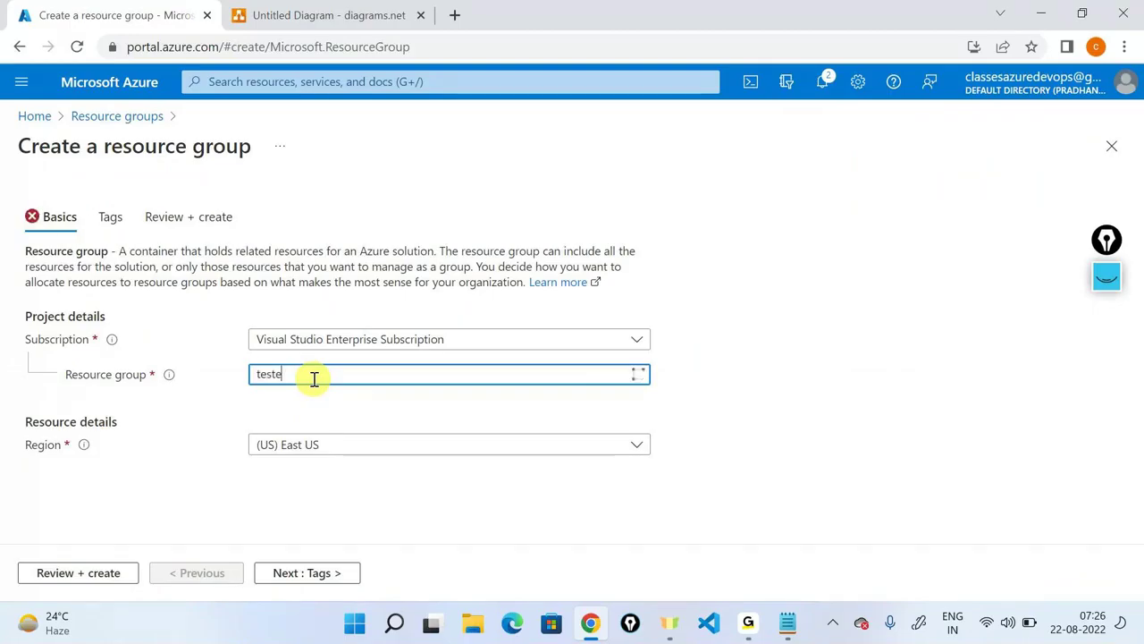
key(BackSpace)
text(er-resource-group)
click(413, 445)
text(Central In)
key(Return)
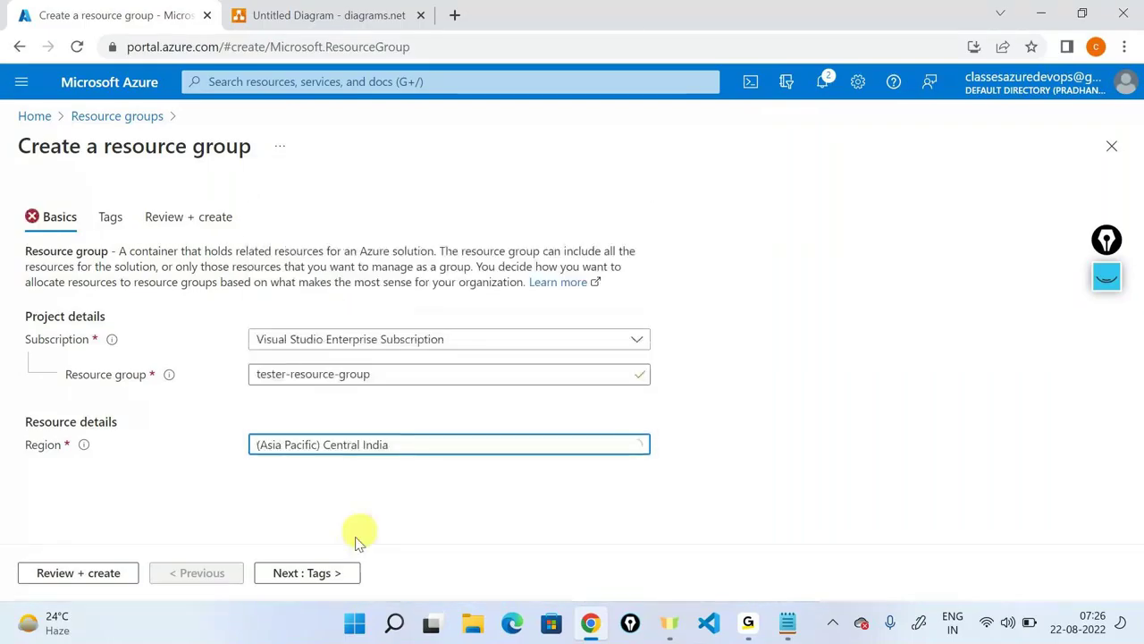
click(307, 573)
click(157, 337)
Add tags team = testing and owner = the tester's e-mail address.
text(t)
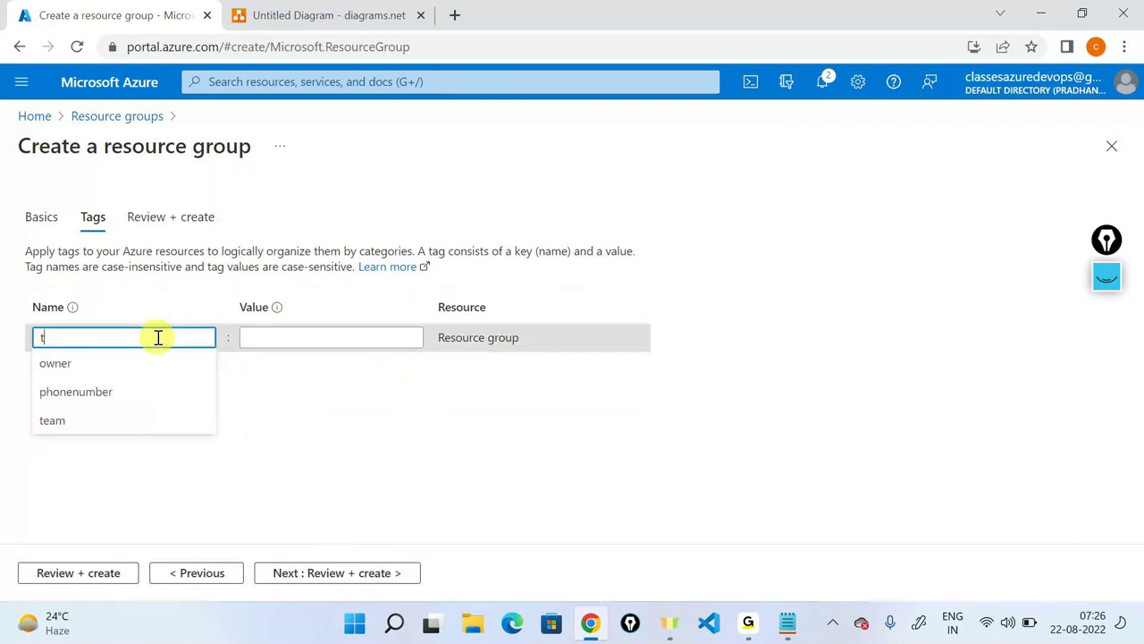
text(eam)
key(Tab)
text(testing)
click(154, 367)
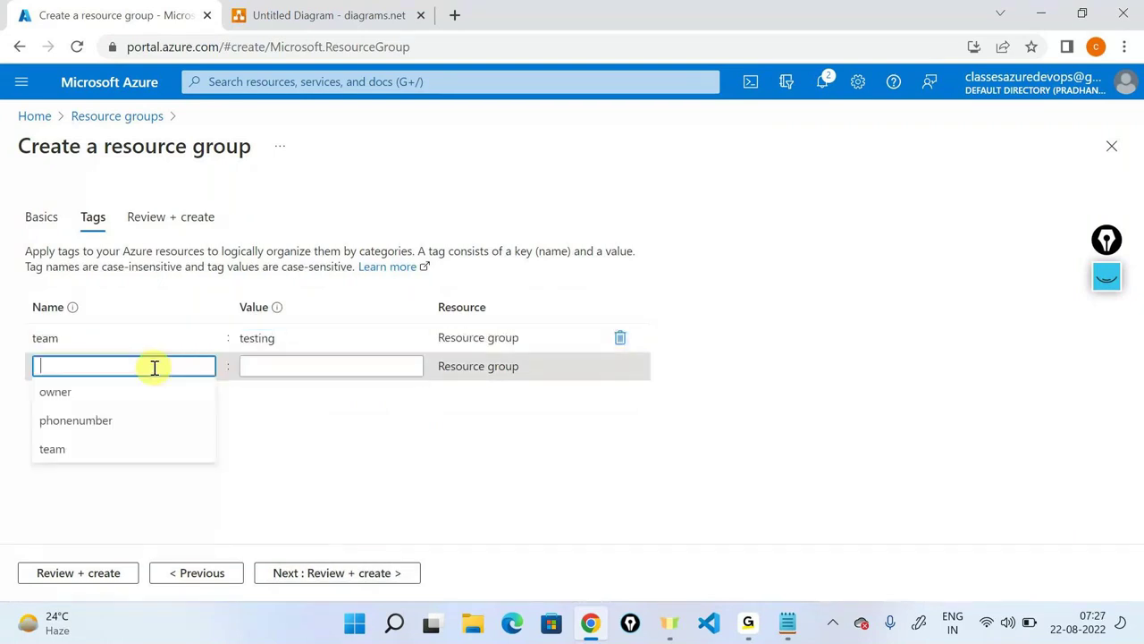
text(o)
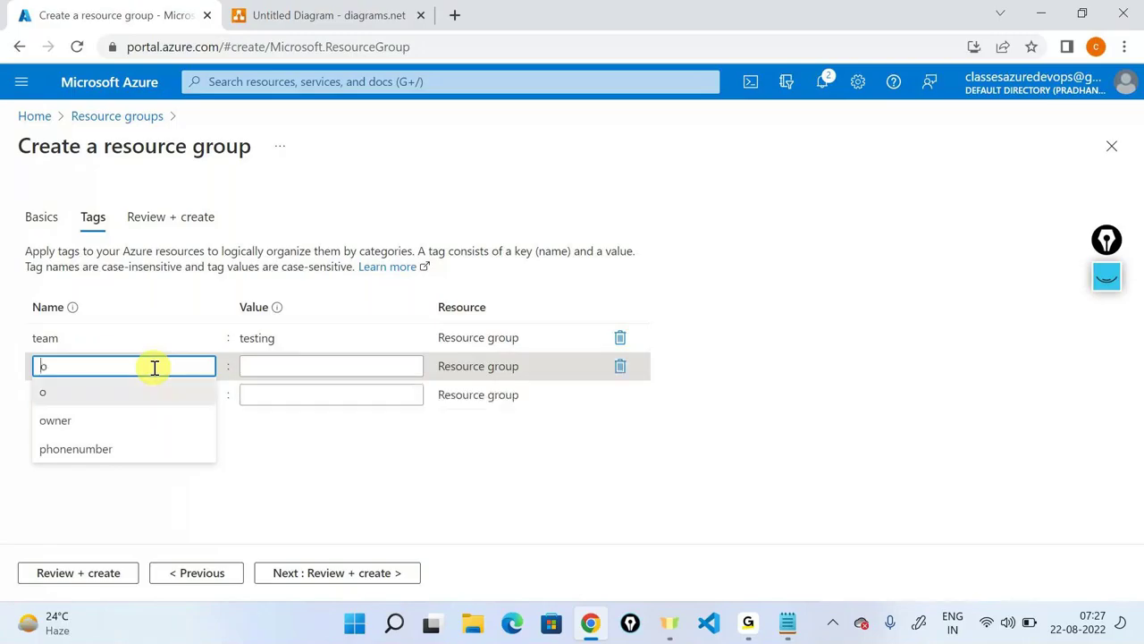
key(Down)
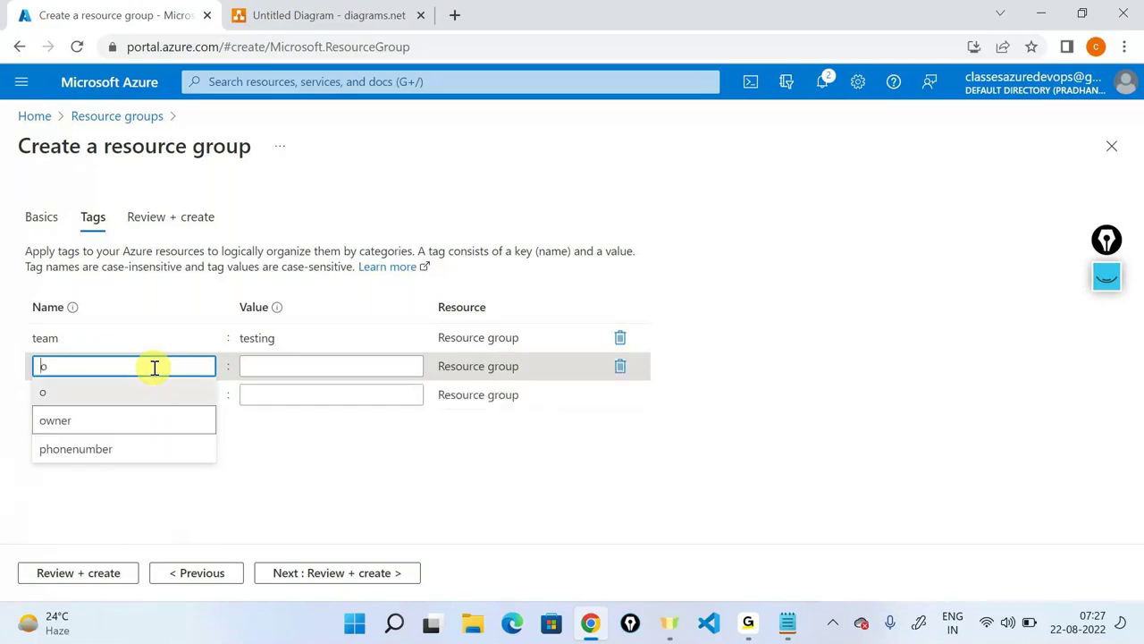
key(Return)
key(Tab)
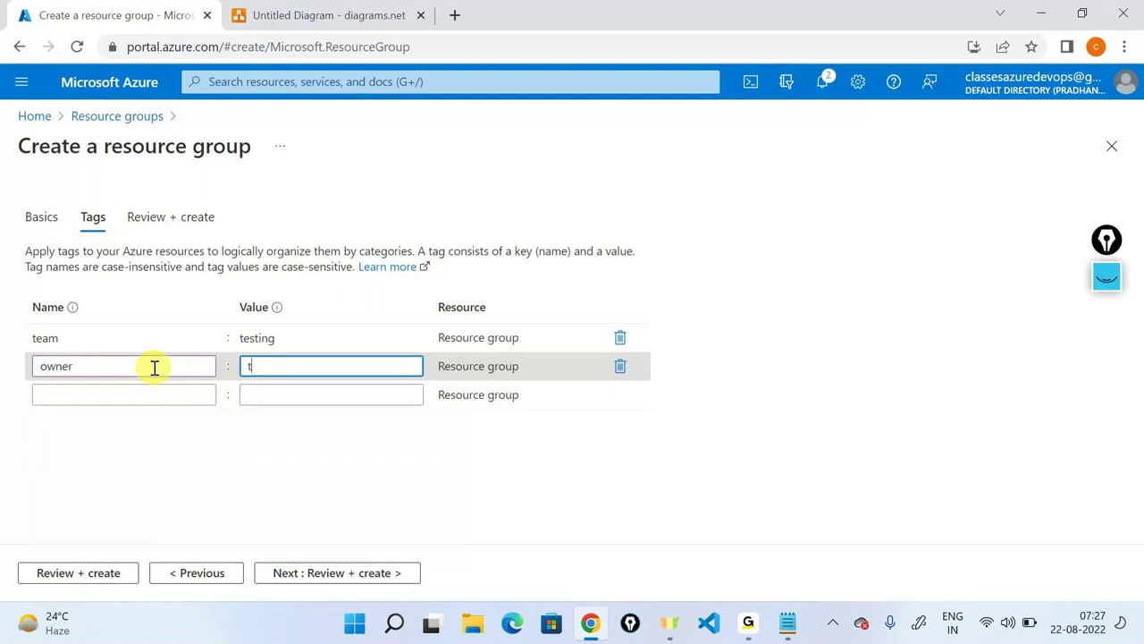
text(test@)
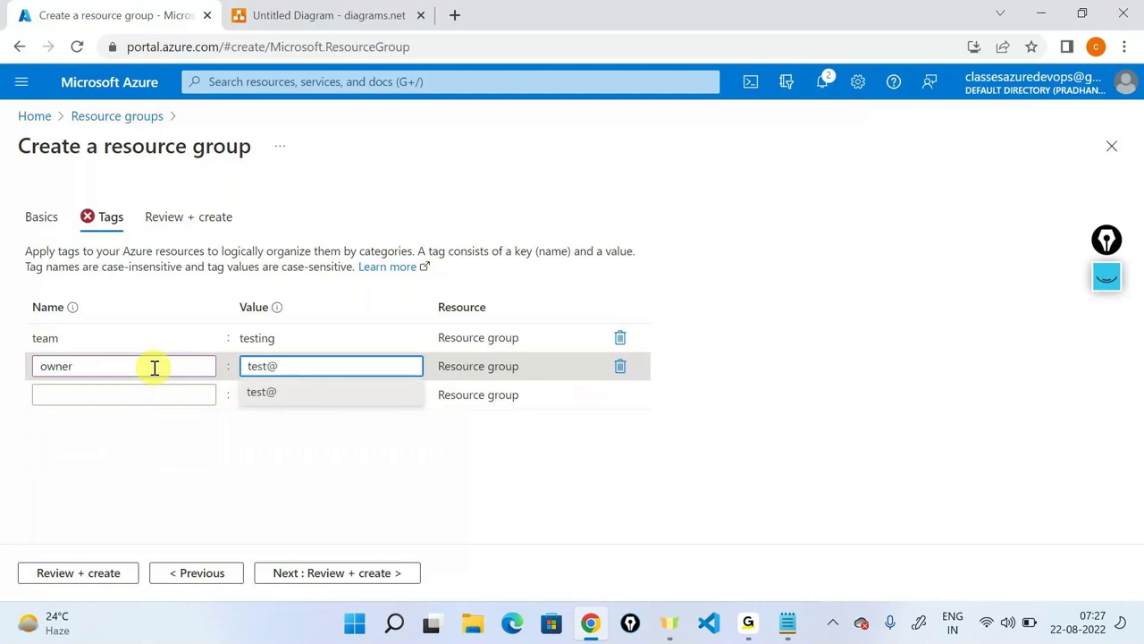
text(gmail.com)
key(Tab)
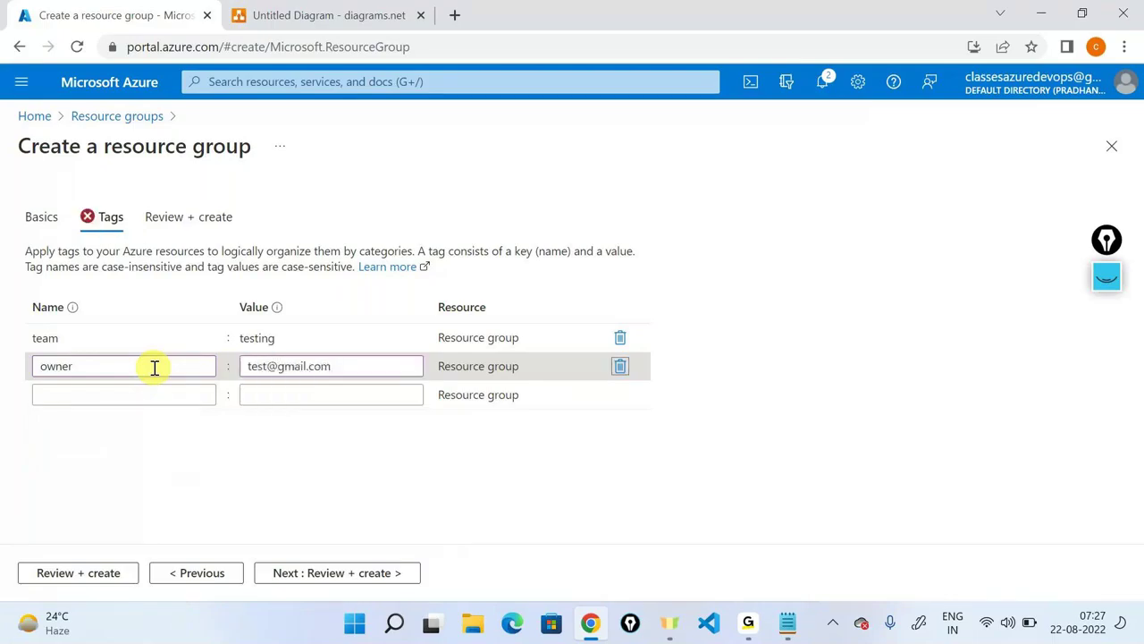
Add a phonenumber tag with a phone number and proceed to Review + create.
click(155, 394)
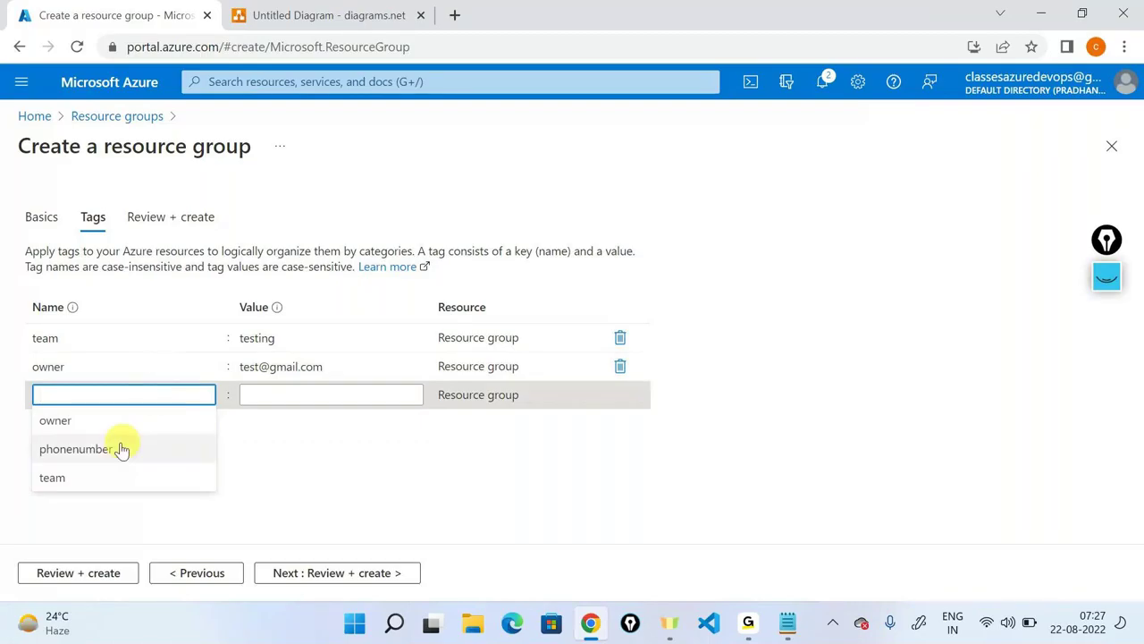
click(84, 451)
click(325, 399)
text(8888888888)
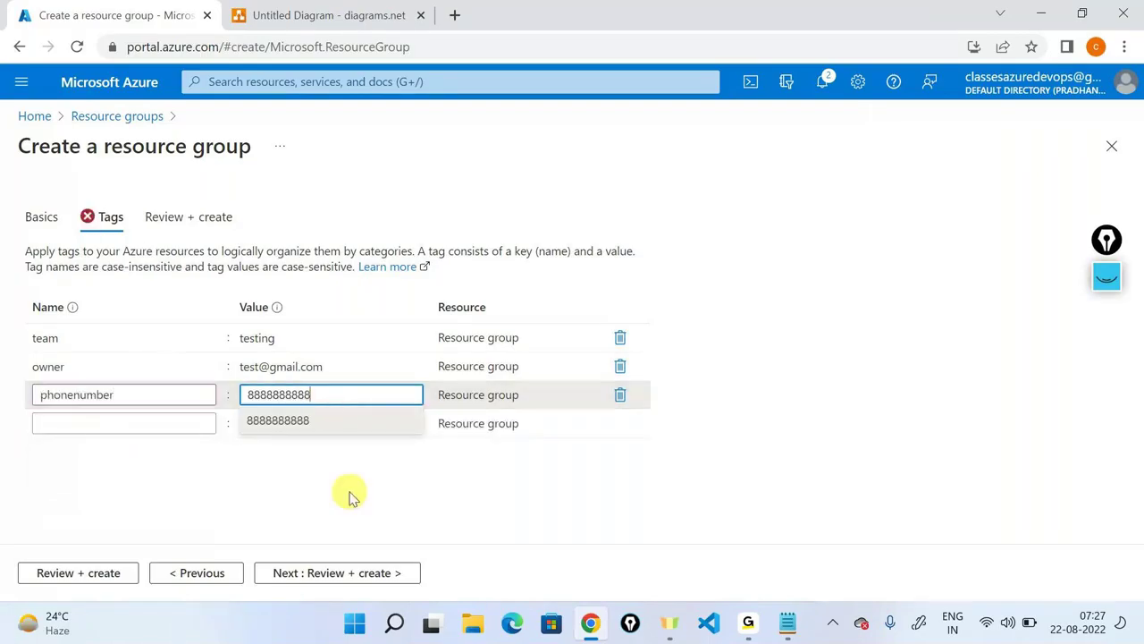
click(378, 579)
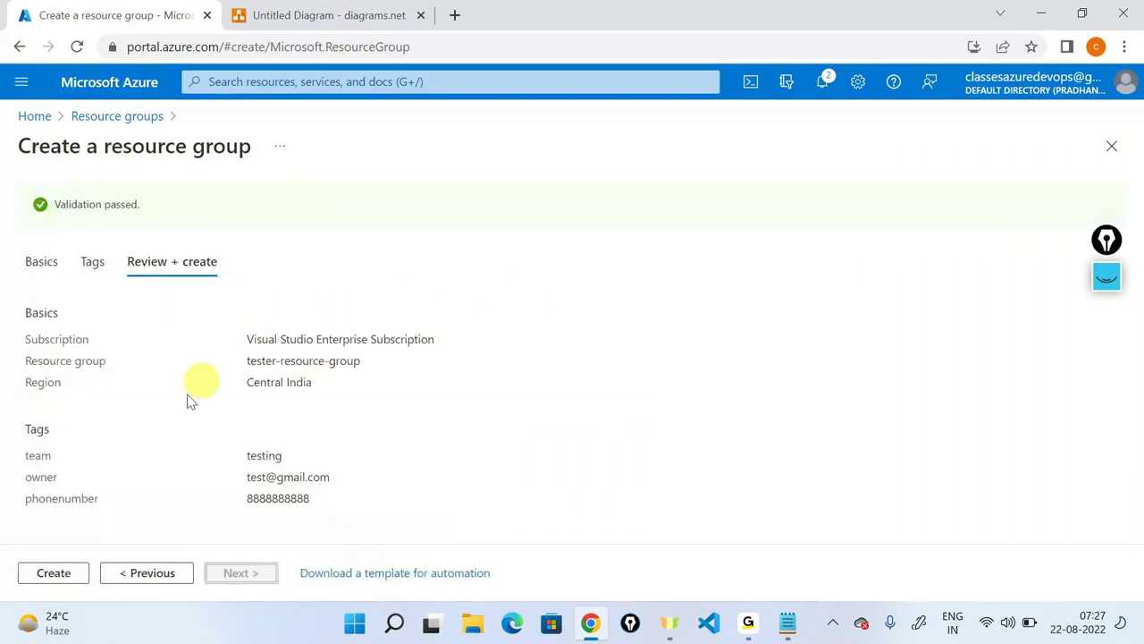
Create tester-resource-group in Central India, then begin adding a filter to the list.
click(63, 576)
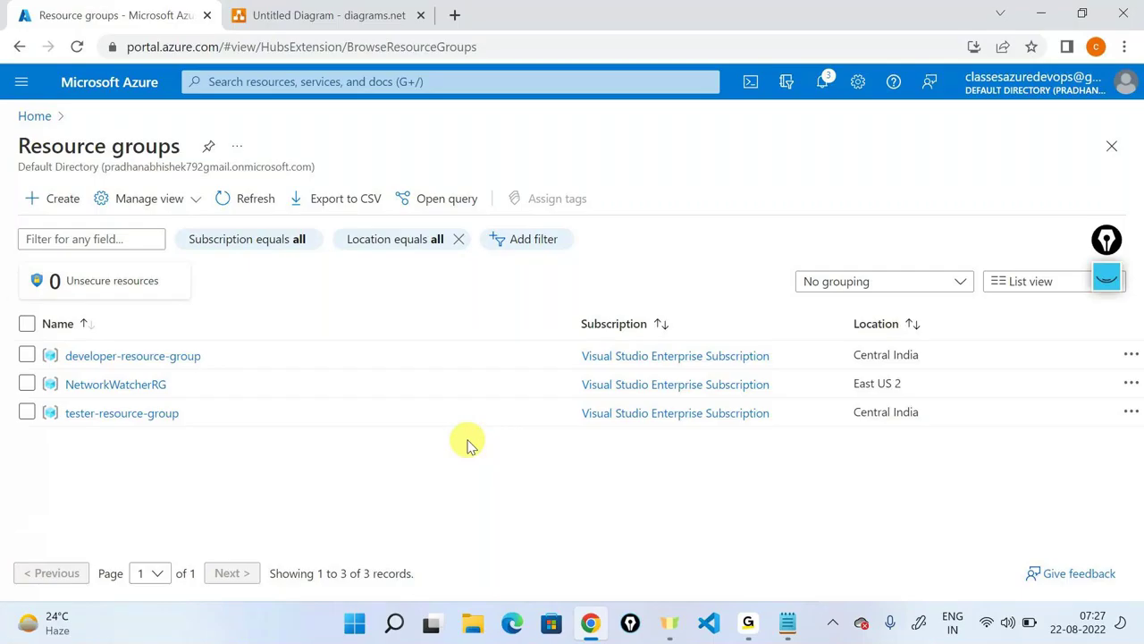
click(534, 242)
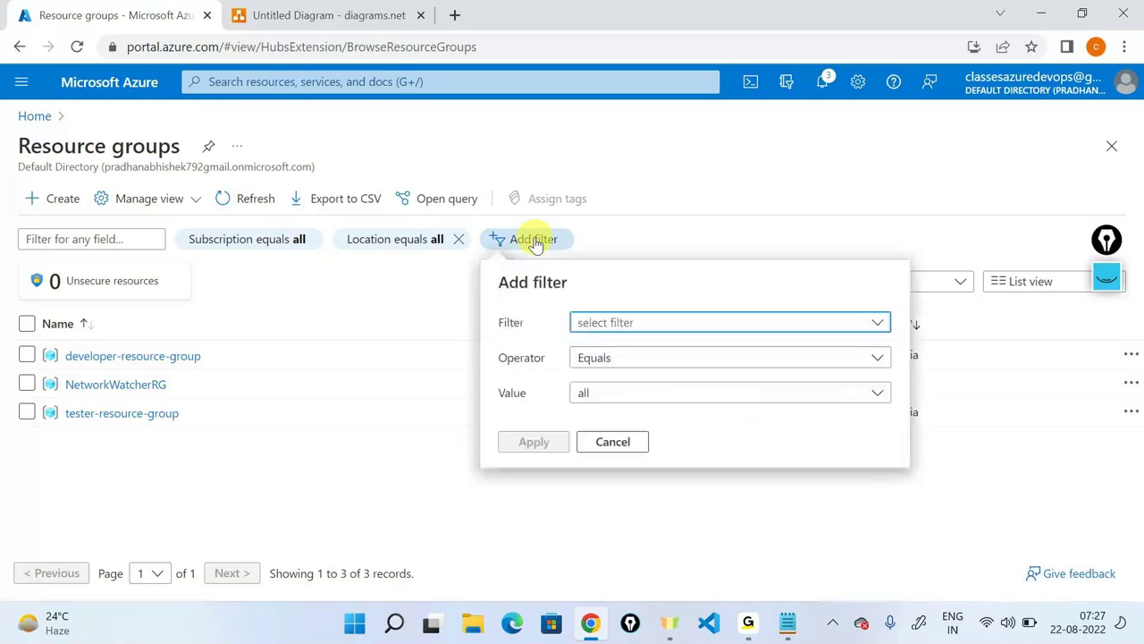
Filter resource groups to owner equals the developer's e-mail, then remove it and return to diagrams.net.
click(733, 329)
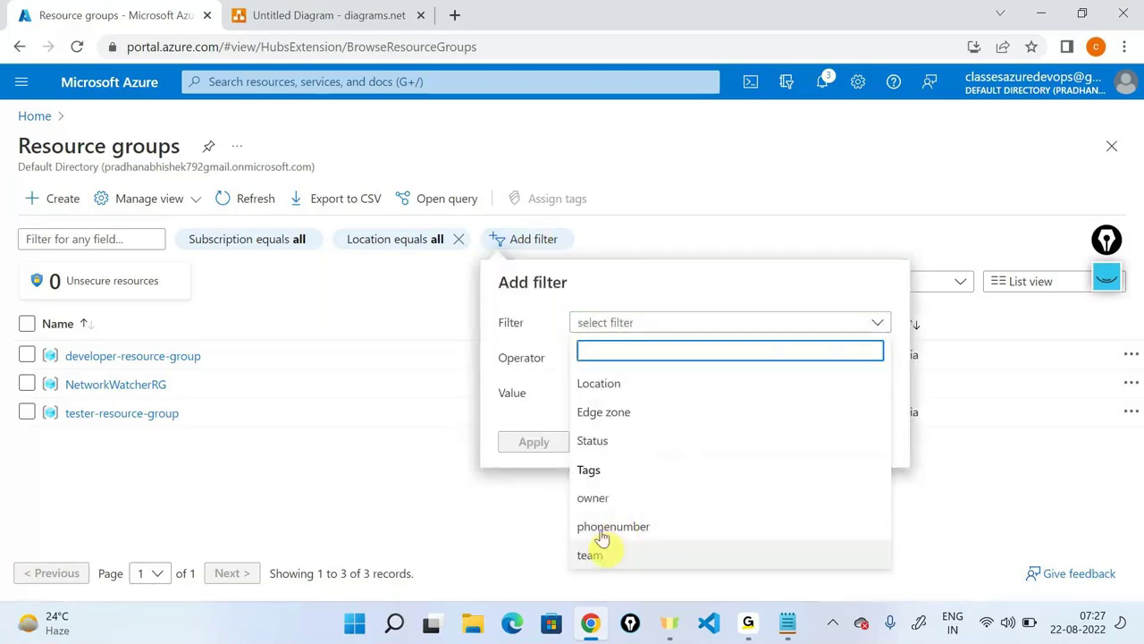
click(593, 498)
click(656, 394)
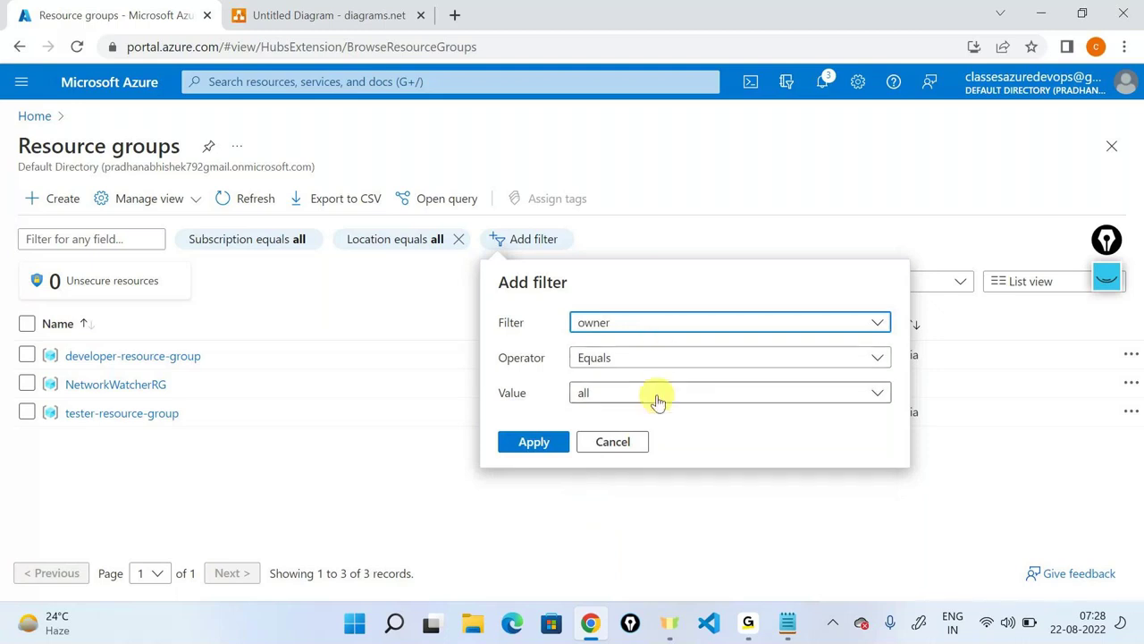
click(628, 456)
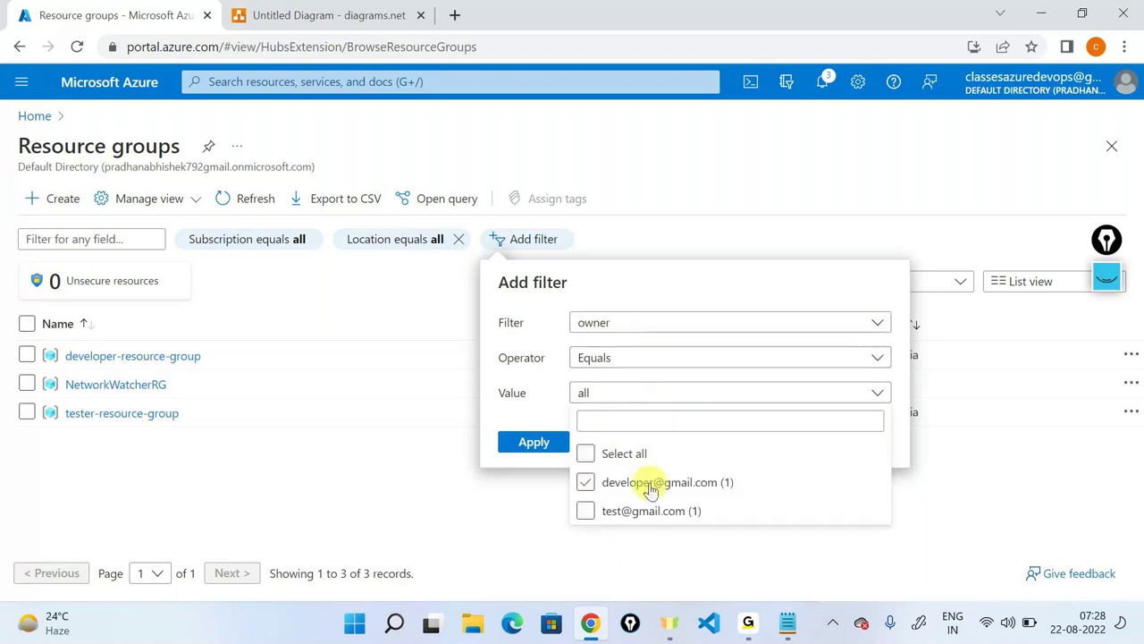
click(649, 487)
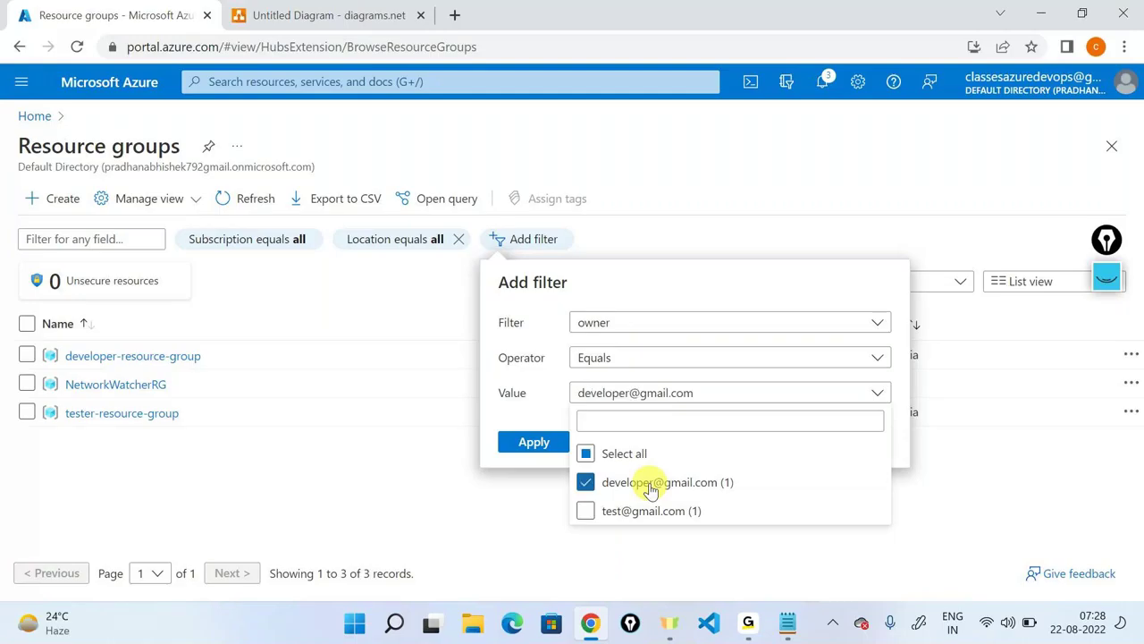
click(511, 451)
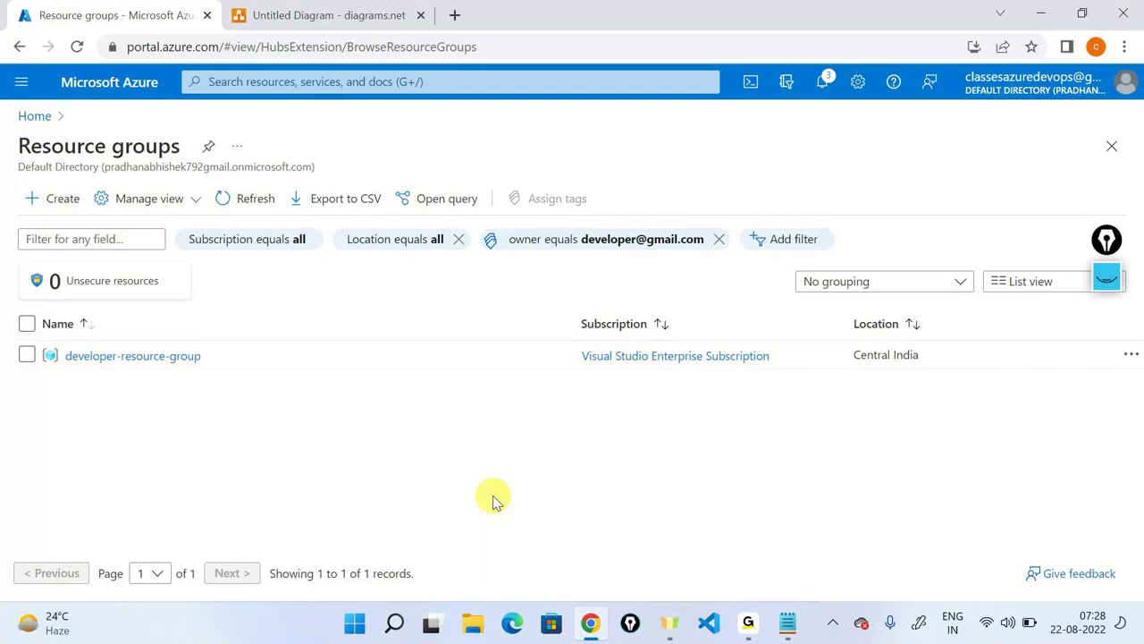
click(718, 240)
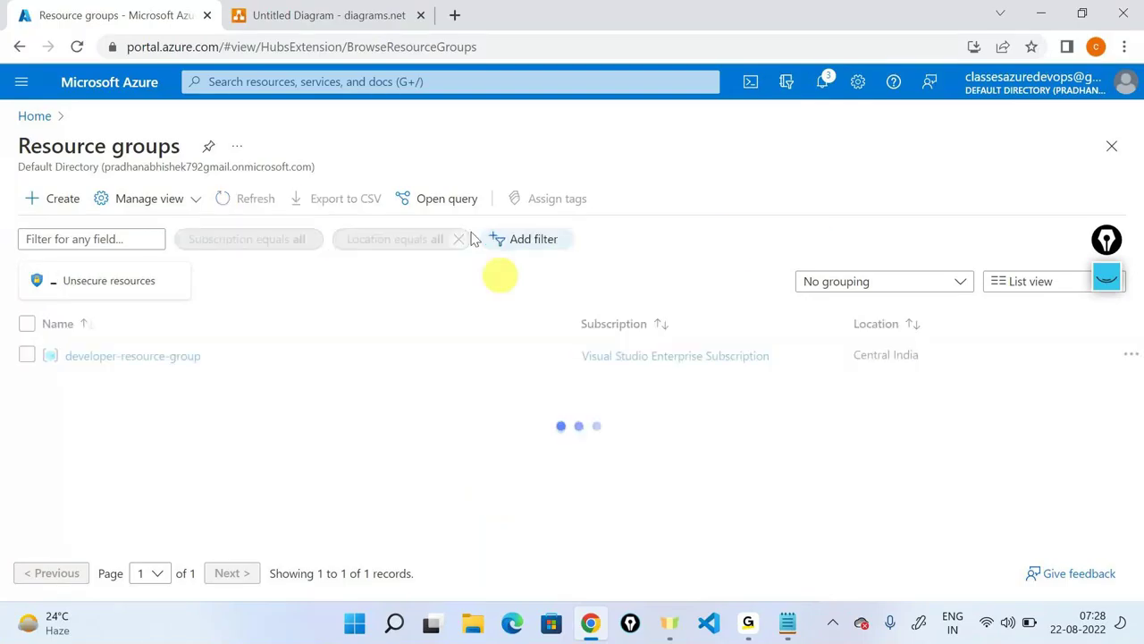
click(331, 11)
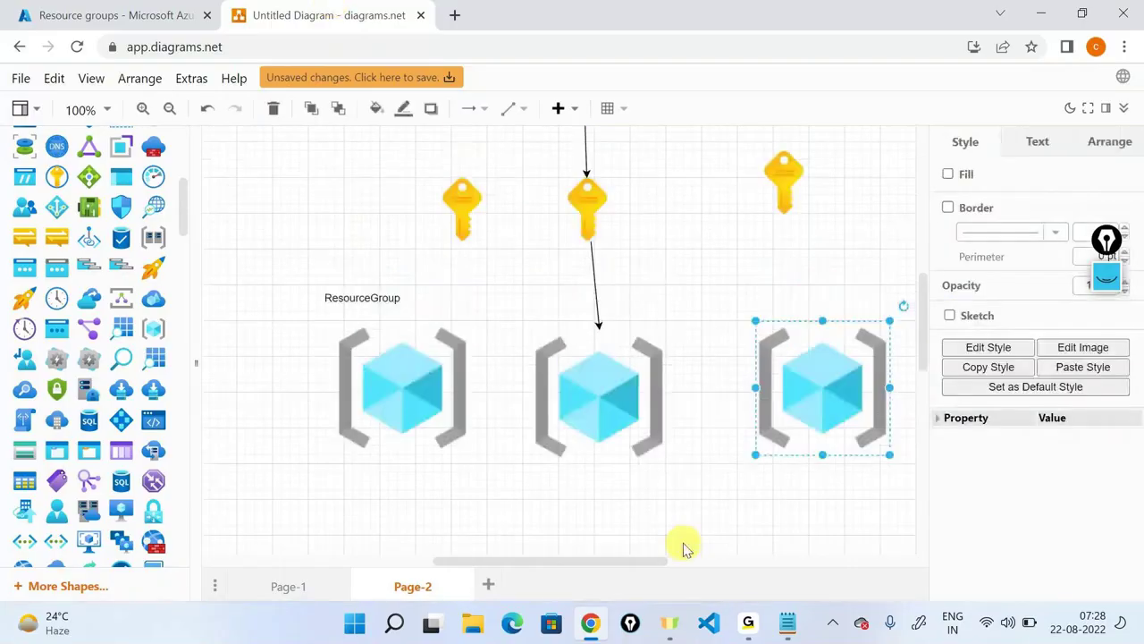
scroll(575, 461, up, 2)
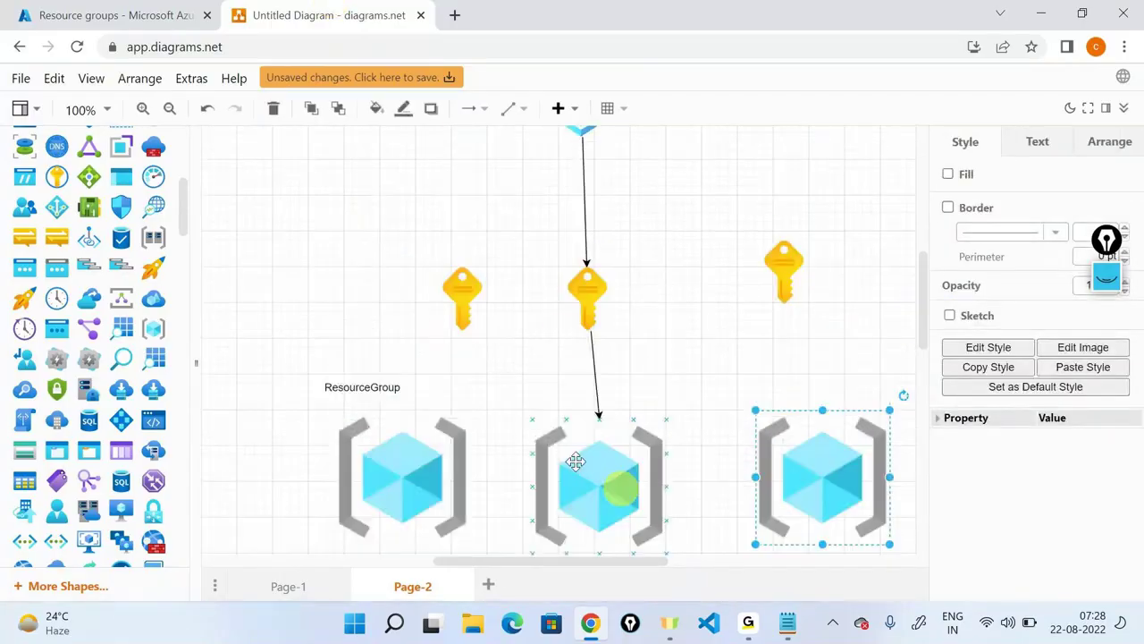
scroll(563, 295, up, 4)
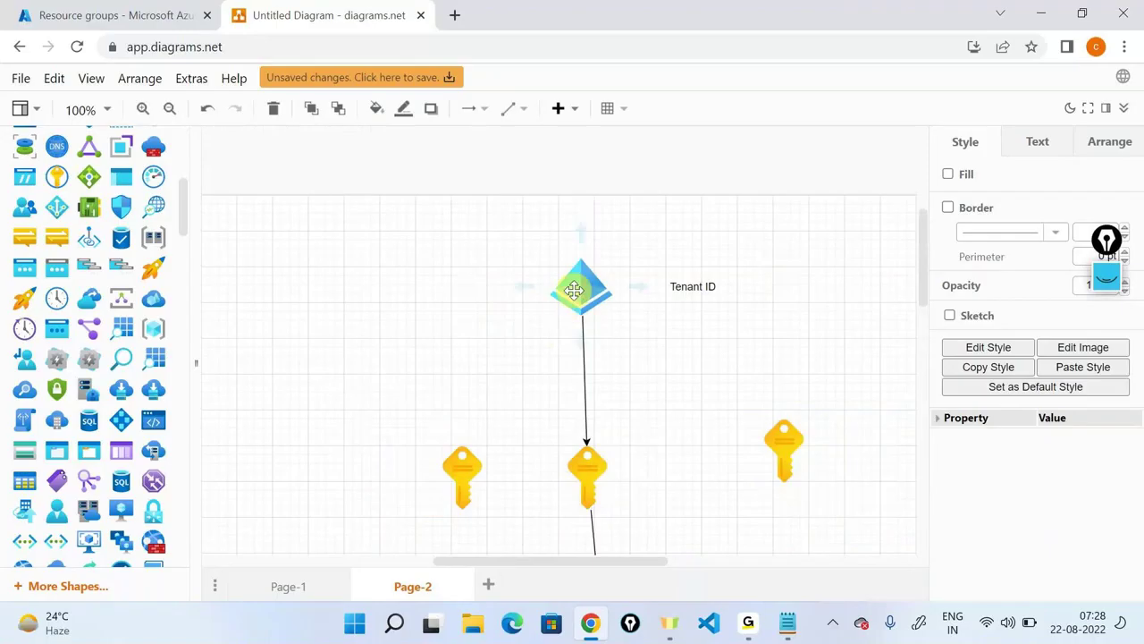
click(574, 289)
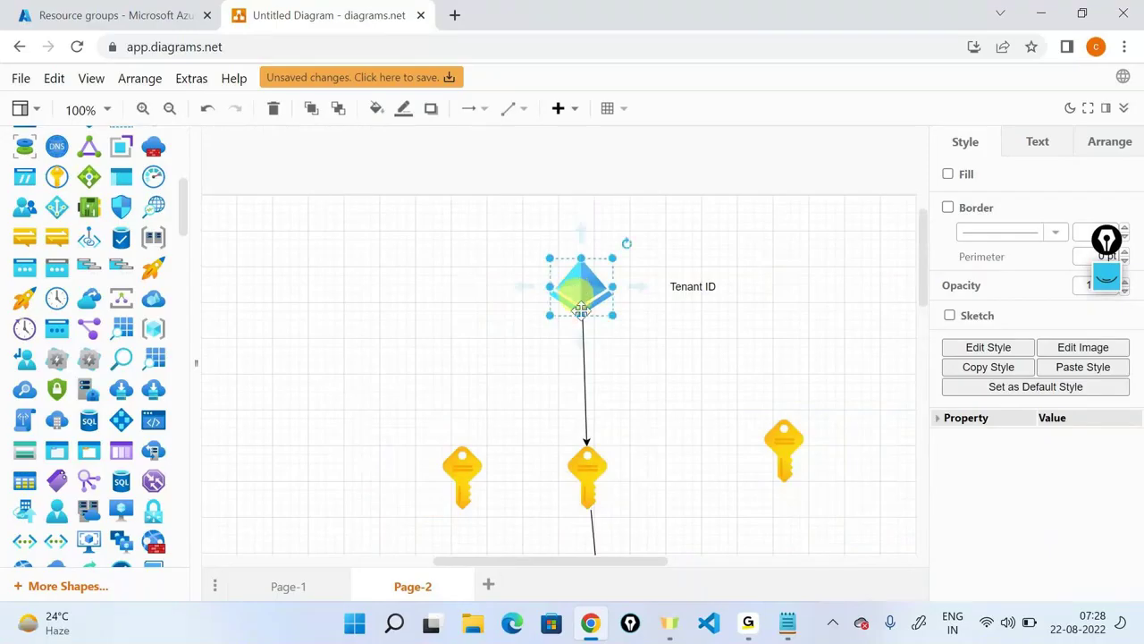
scroll(699, 463, down, 5)
scroll(702, 466, down, 2)
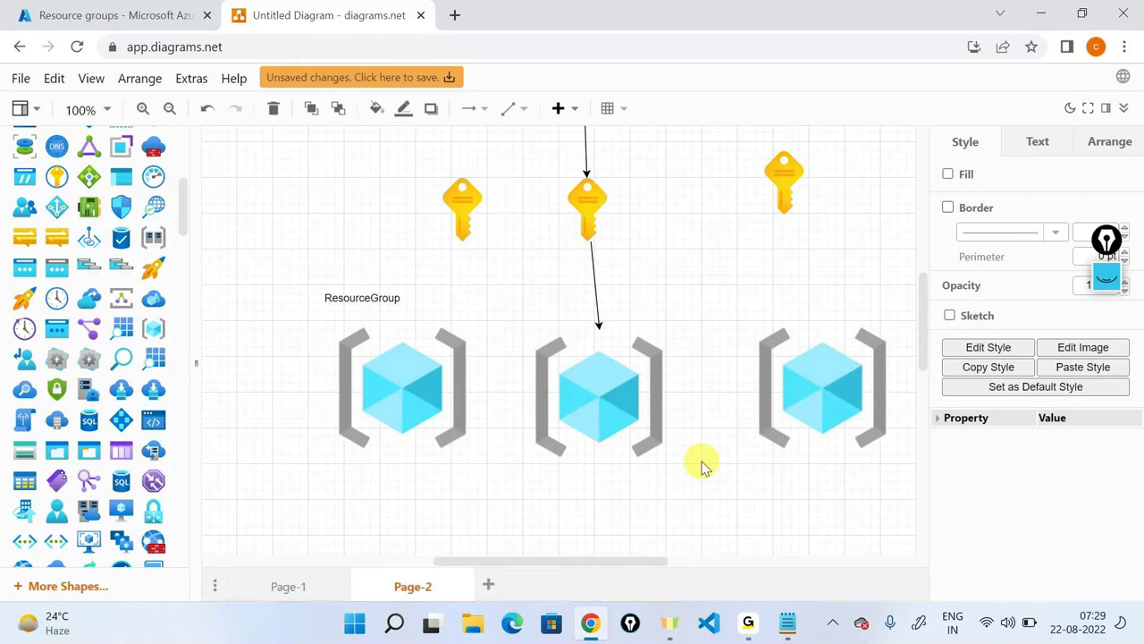
scroll(702, 466, down, 2)
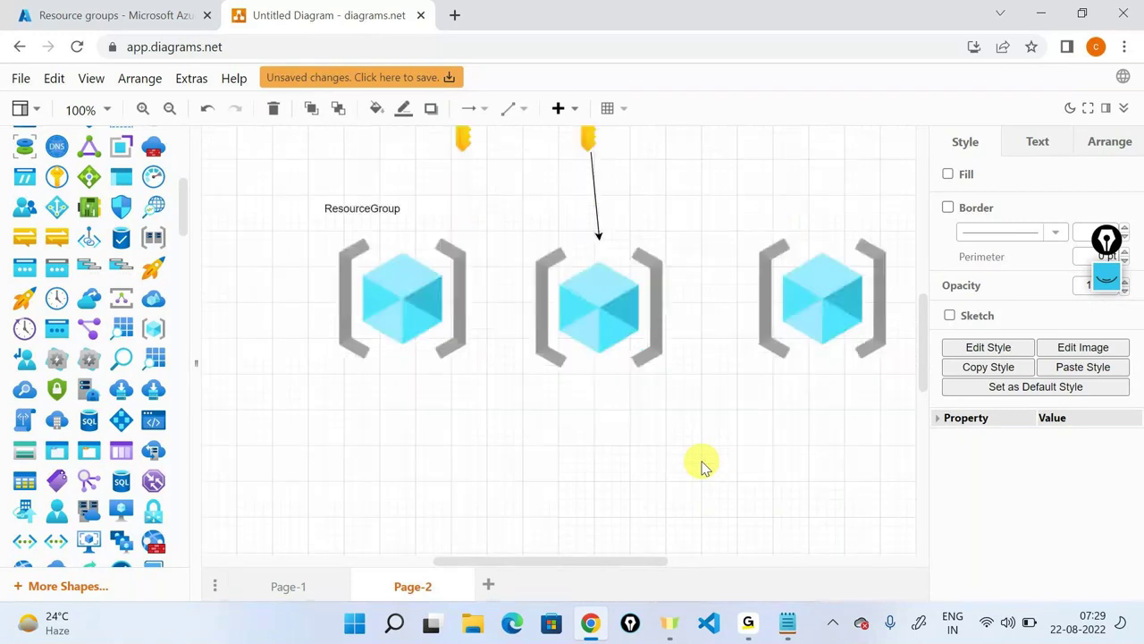
click(353, 327)
Leave the diagrams.net canvas and return to the Azure Resource groups list showing developer-resource-group, NetworkWatcherRG and tester-resource-group.
key(alt+Tab)
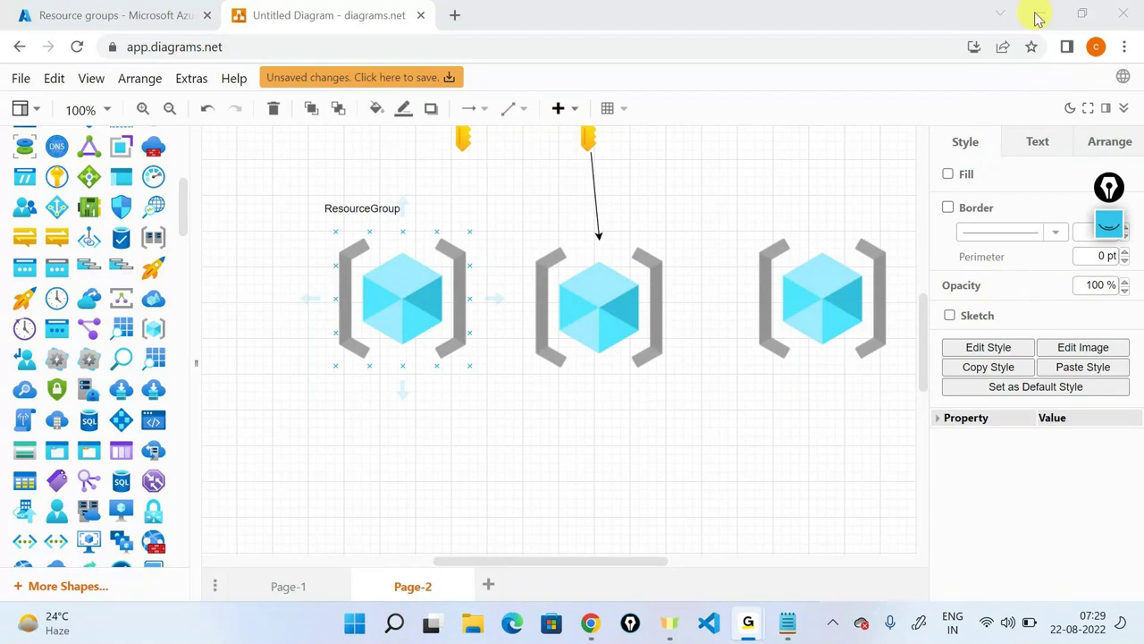
click(848, 405)
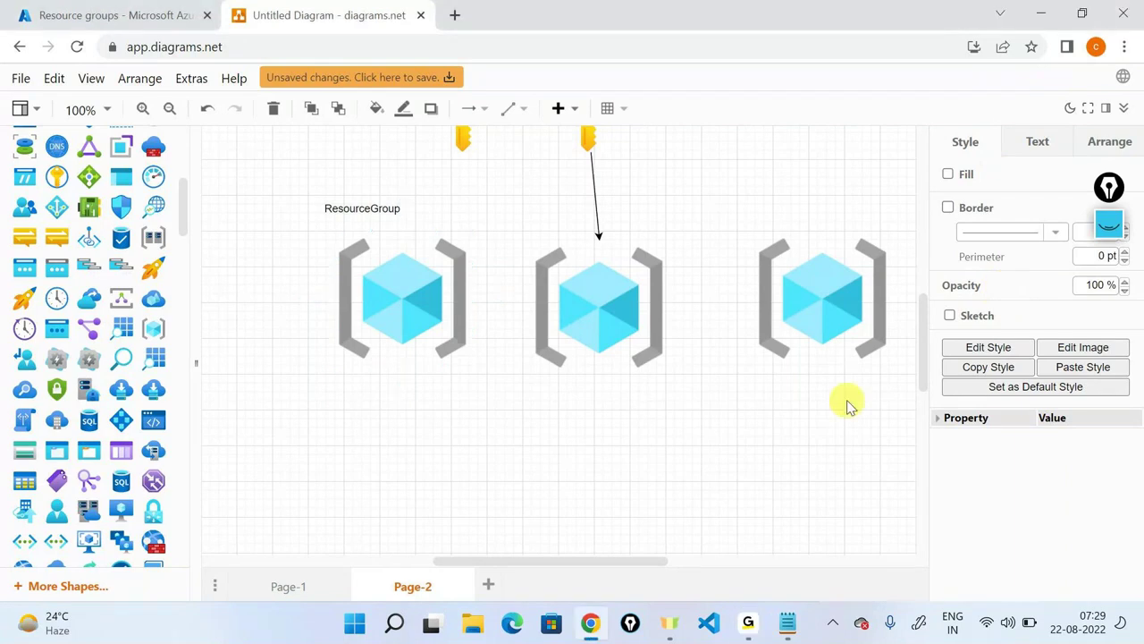
click(796, 427)
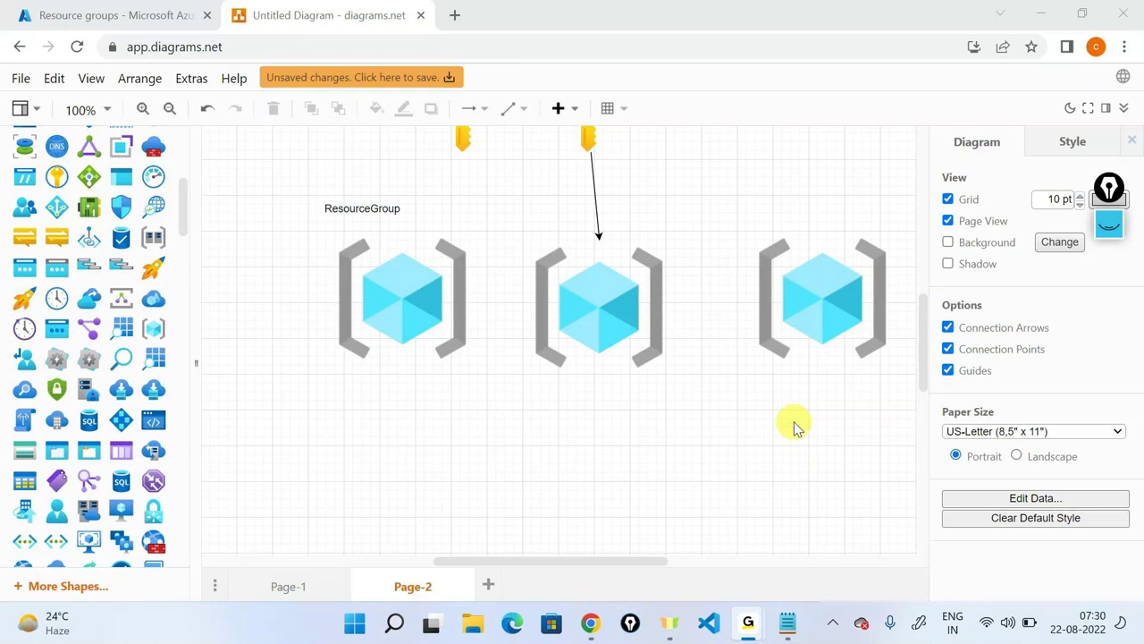
click(796, 427)
click(371, 278)
click(11, 7)
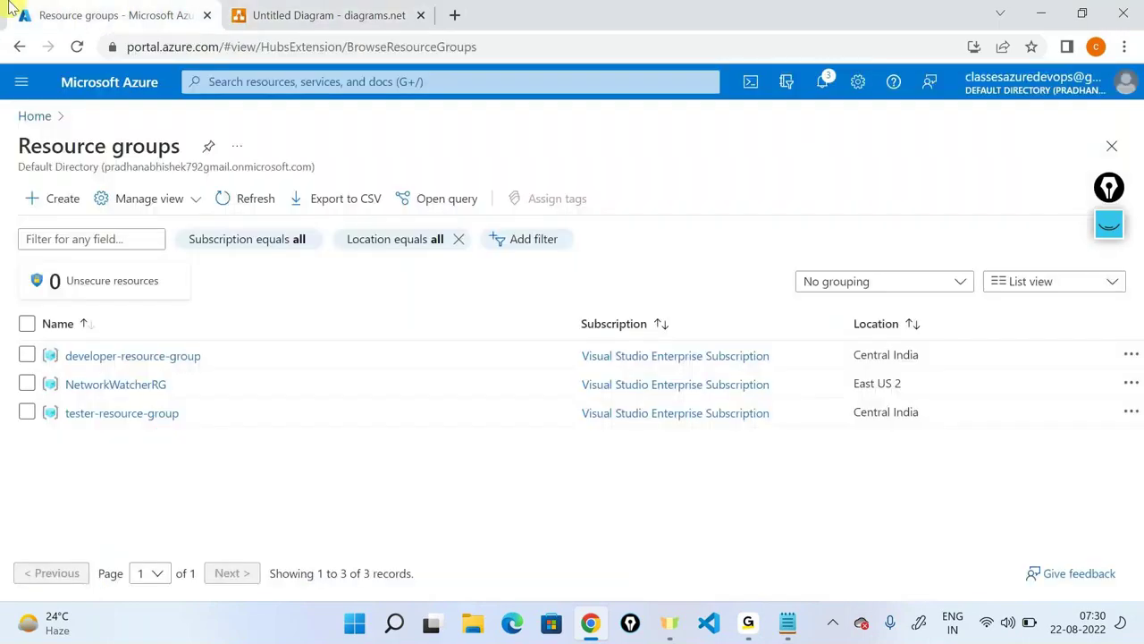
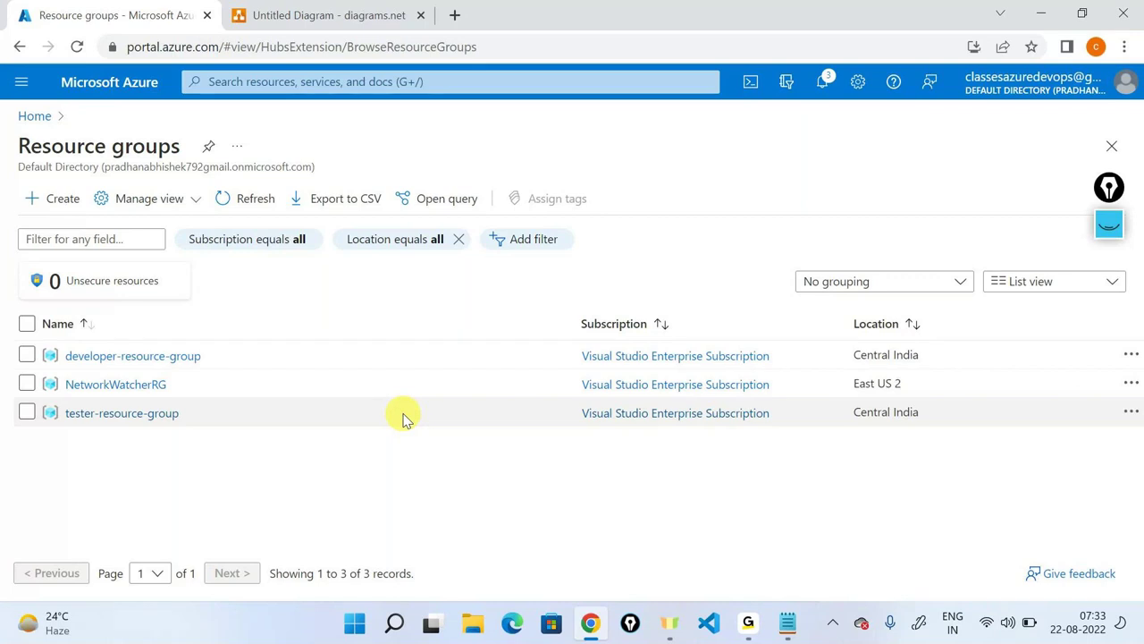
Return to the Azure portal and open the developer-resource-group overview.
key(alt+Tab)
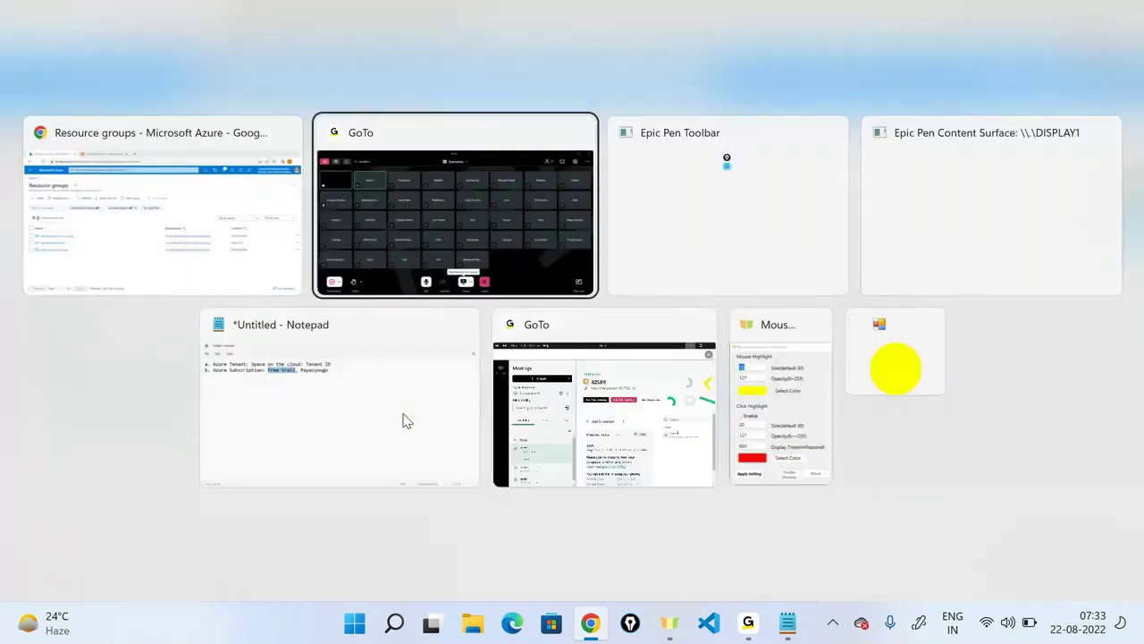
key(Escape)
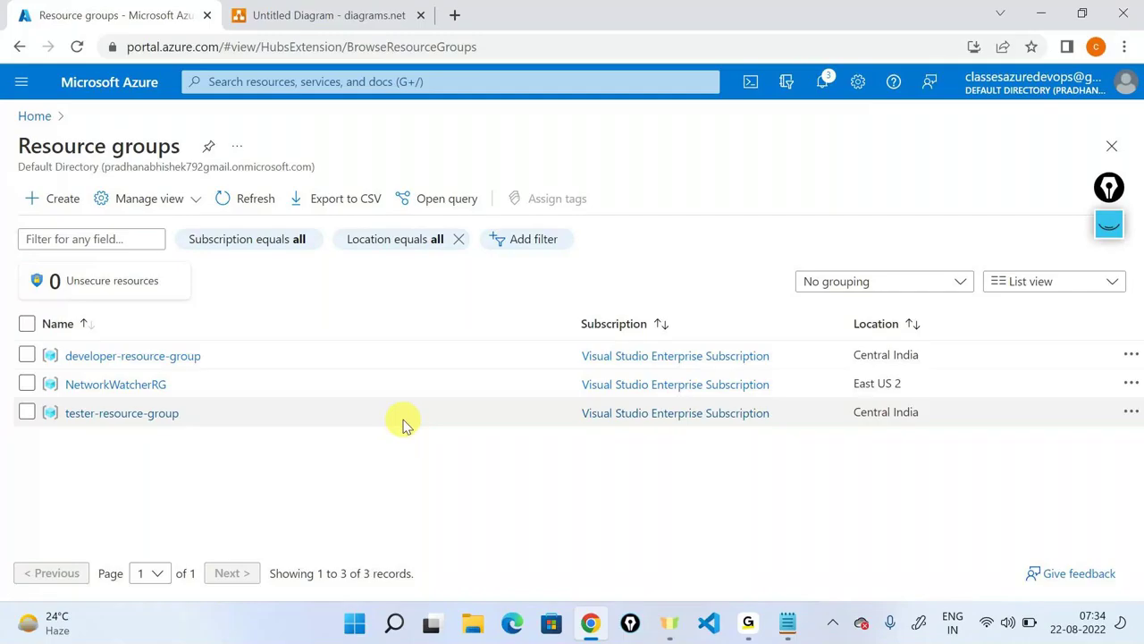
click(177, 355)
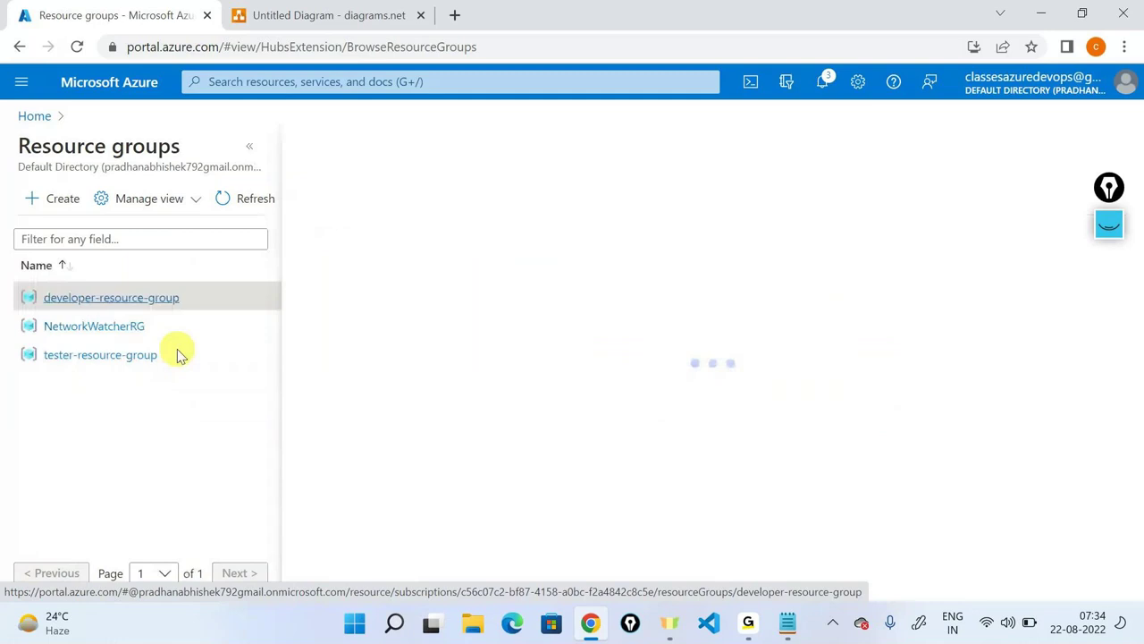
click(247, 152)
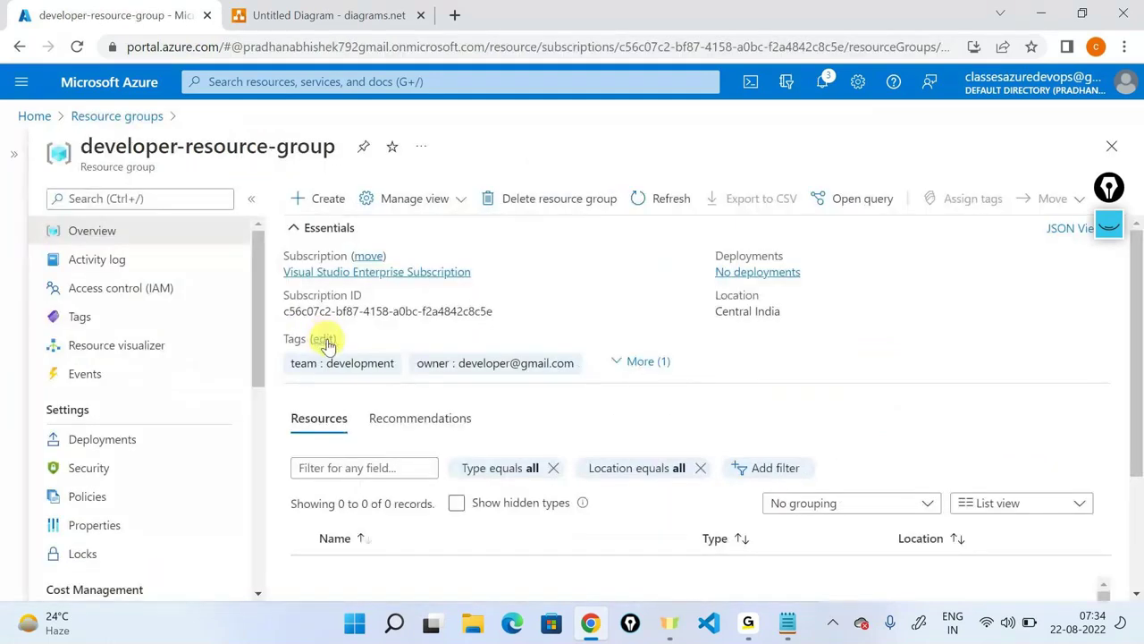
Edit the owner tag value to add '1' after 'developer', save it, and refresh.
click(324, 340)
click(537, 282)
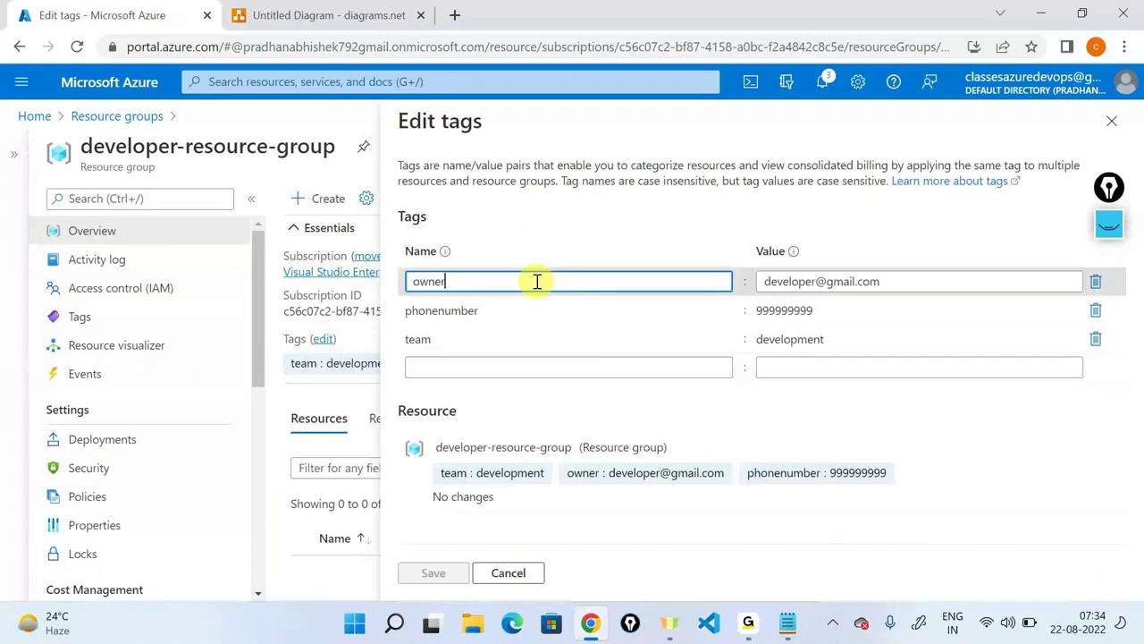
click(834, 286)
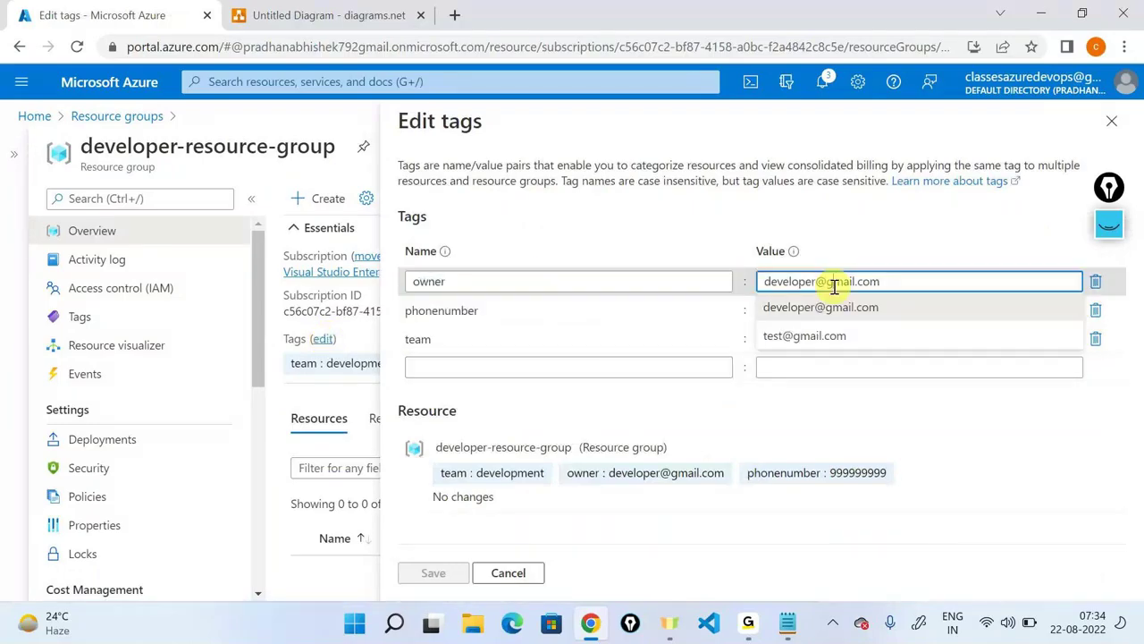
drag(820, 280, 743, 288)
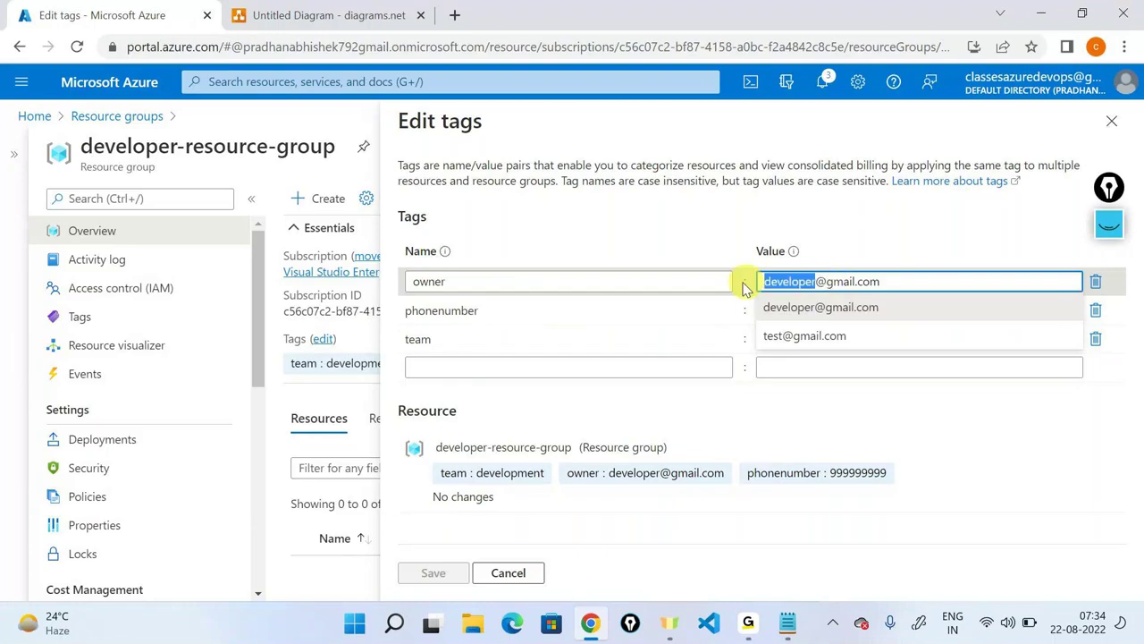
click(855, 361)
key(Right)
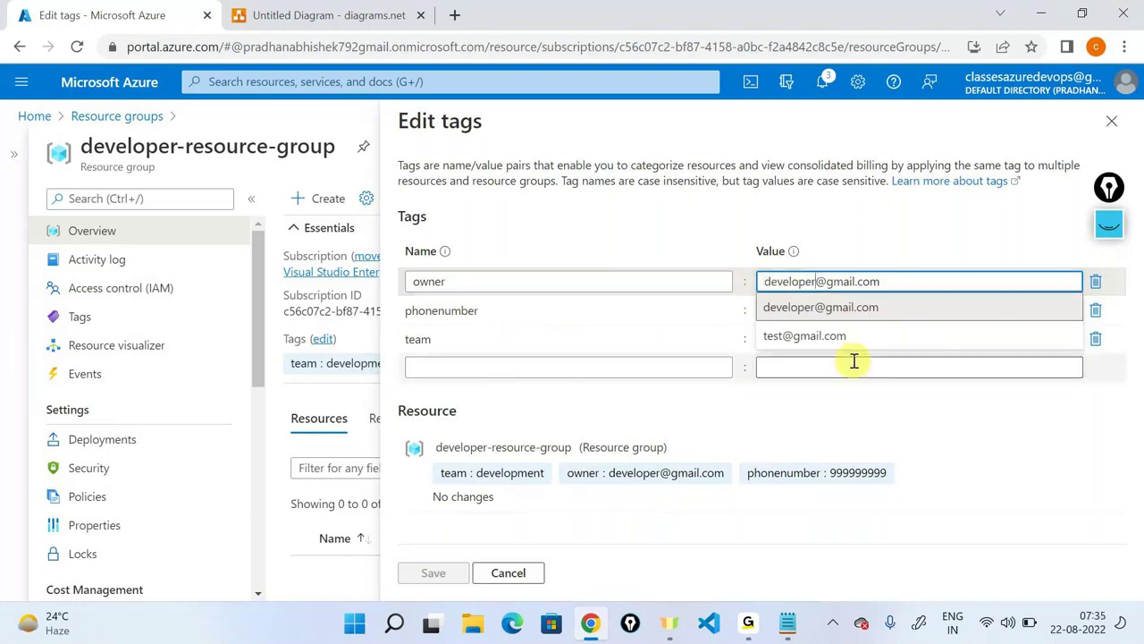
text(1)
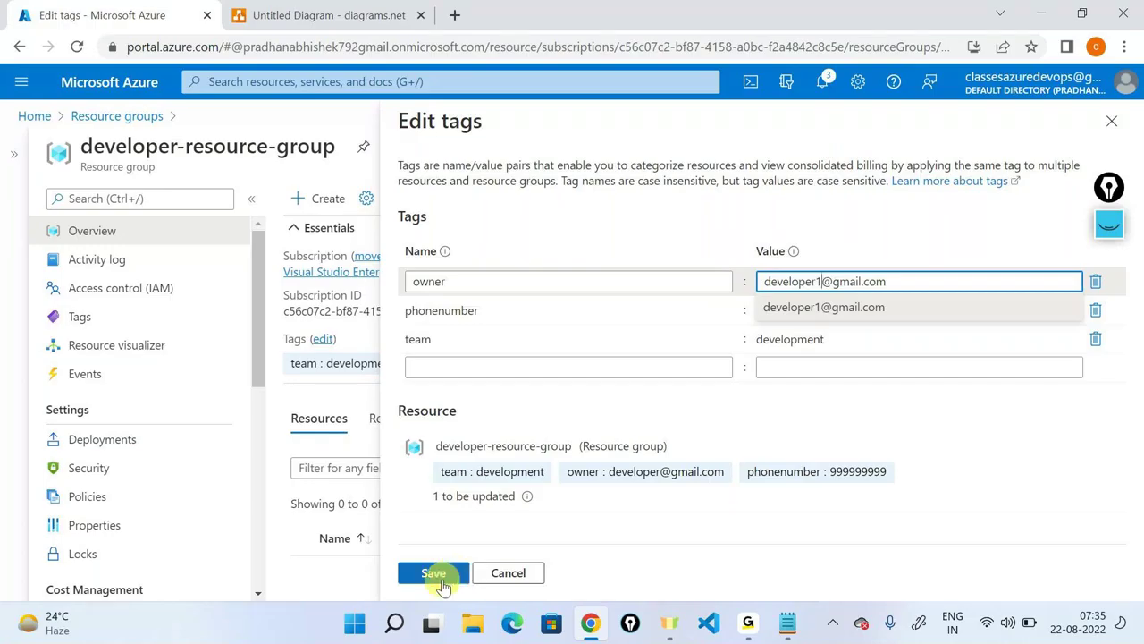
click(442, 576)
click(685, 204)
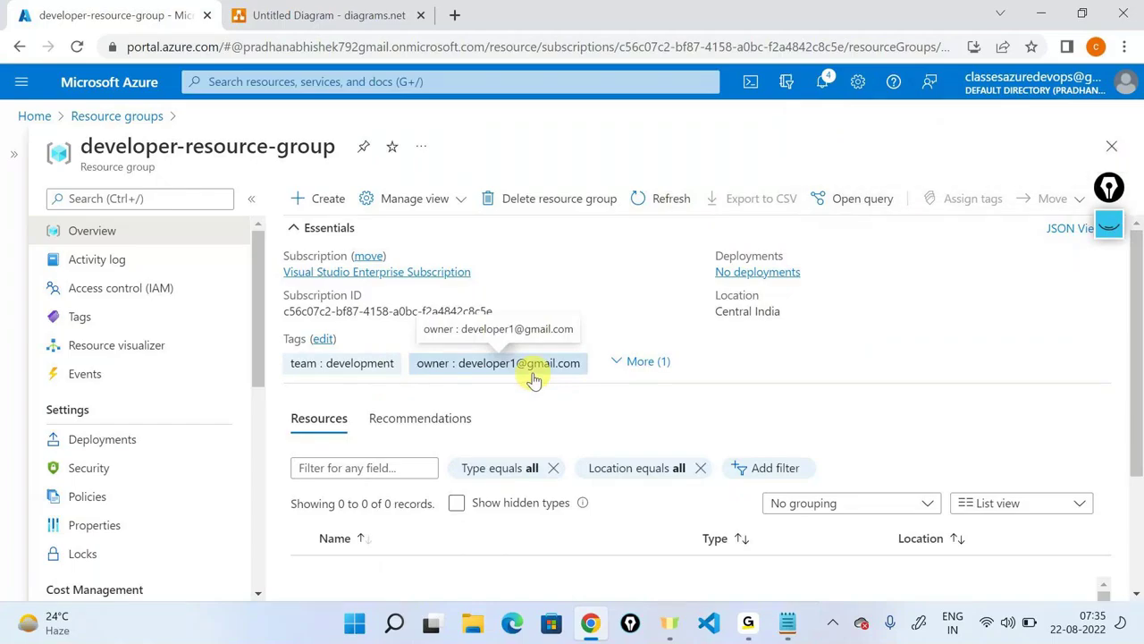
triple_click(163, 148)
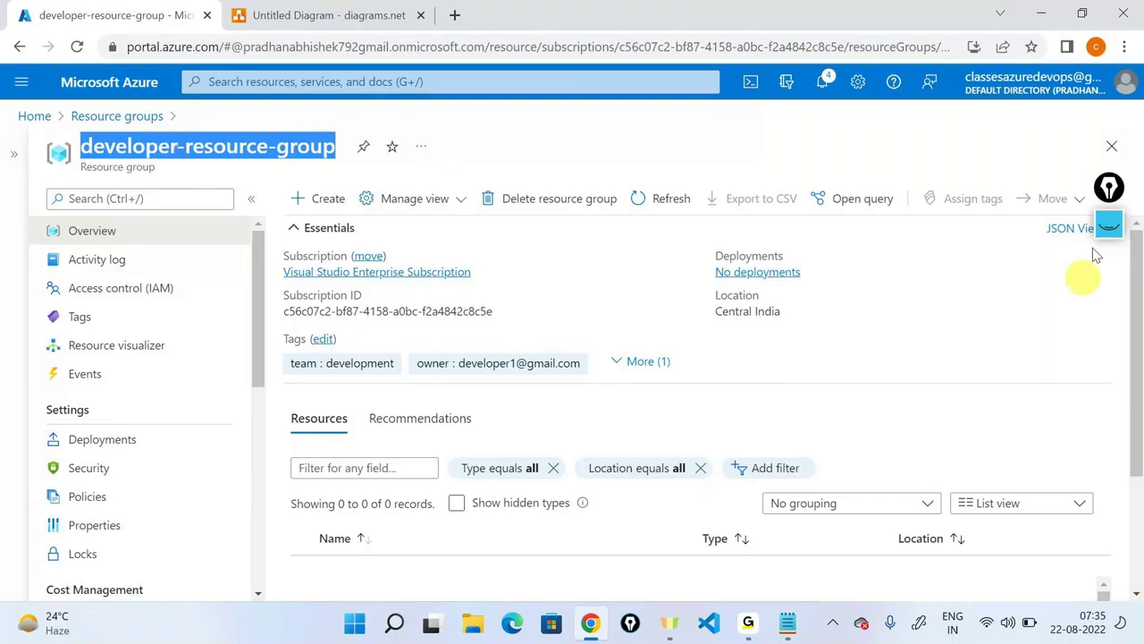
click(1112, 225)
click(1122, 225)
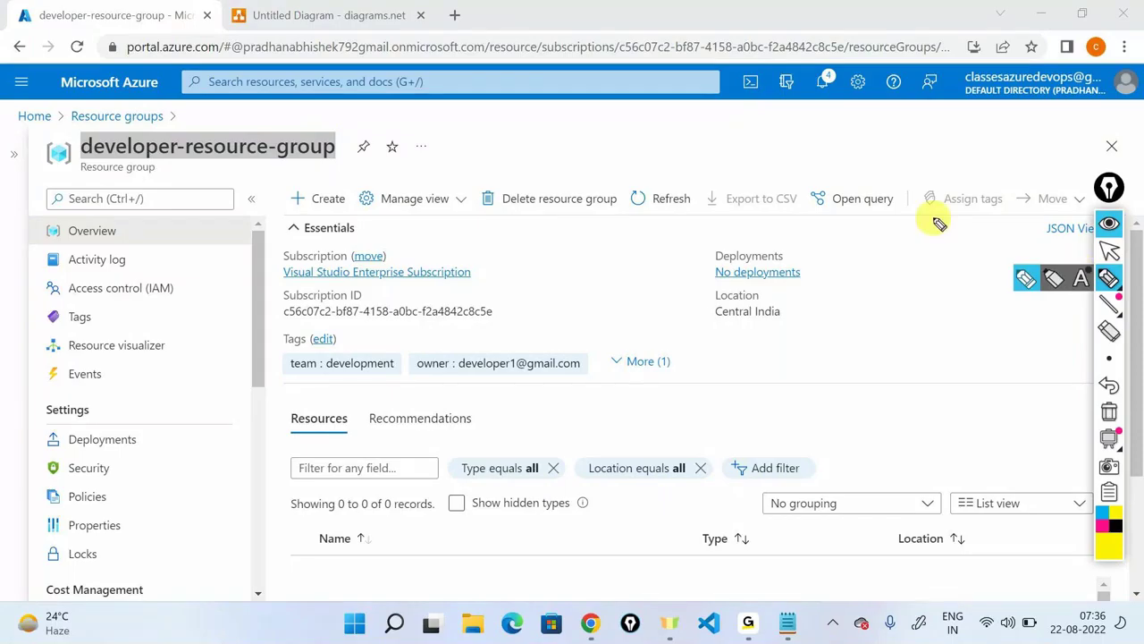
drag(901, 260, 817, 298)
mouse_move(719, 283)
mouse_down()
mouse_move(687, 338)
mouse_move(790, 282)
mouse_up()
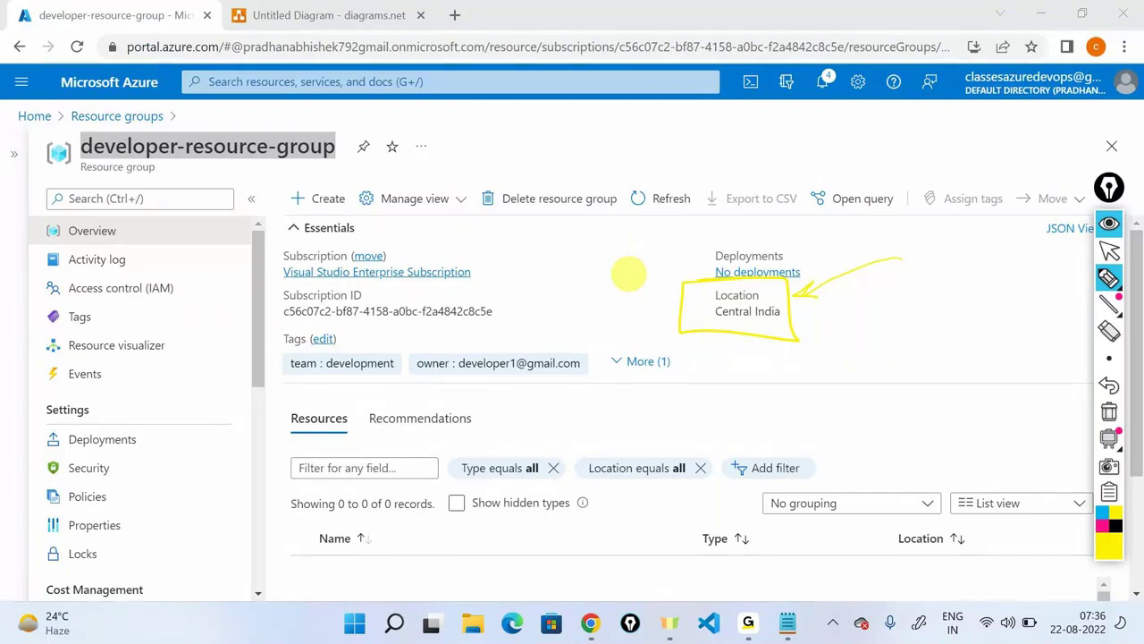
click(1103, 512)
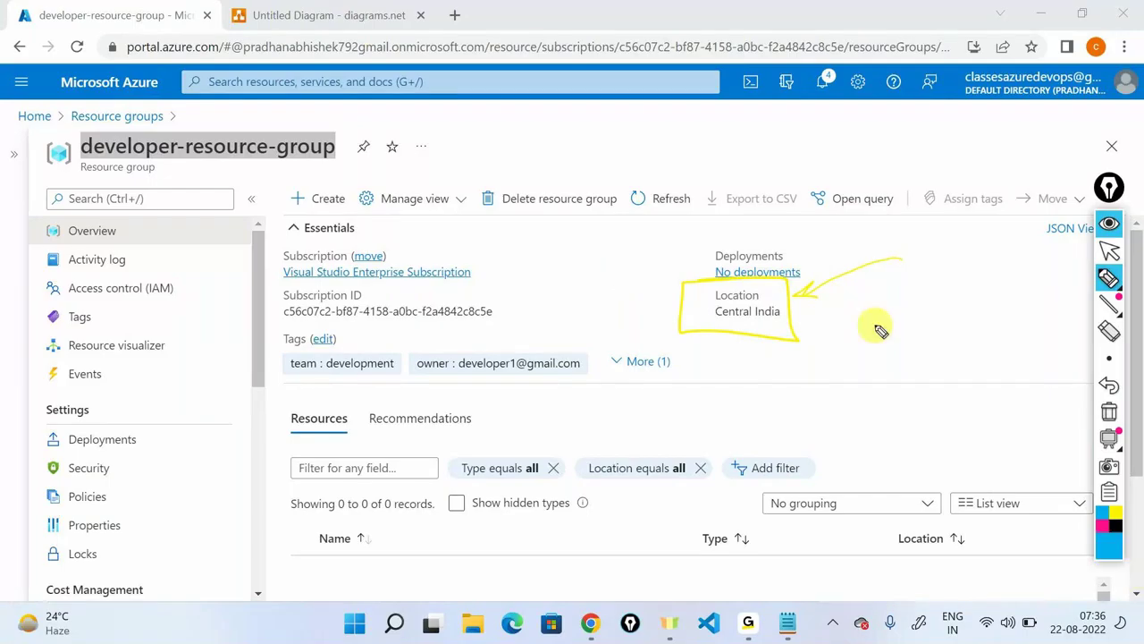
mouse_move(504, 266)
mouse_down()
mouse_move(525, 223)
mouse_move(547, 232)
mouse_up()
mouse_move(547, 169)
mouse_down()
mouse_move(481, 181)
mouse_move(612, 164)
mouse_up()
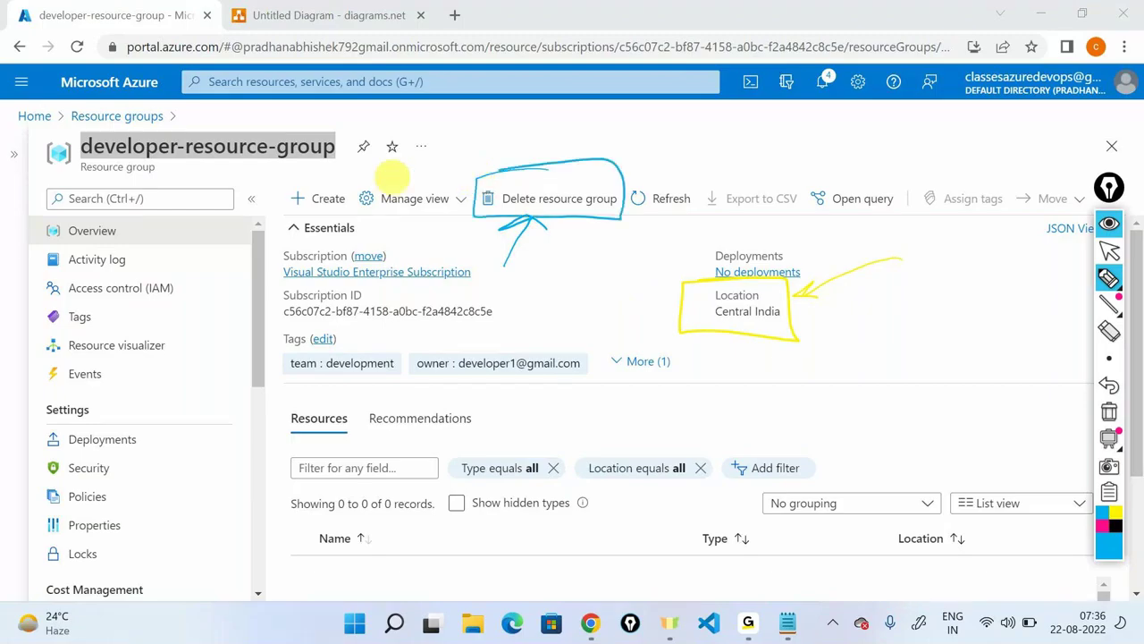
mouse_move(317, 100)
mouse_down()
mouse_move(277, 131)
mouse_move(295, 130)
mouse_up()
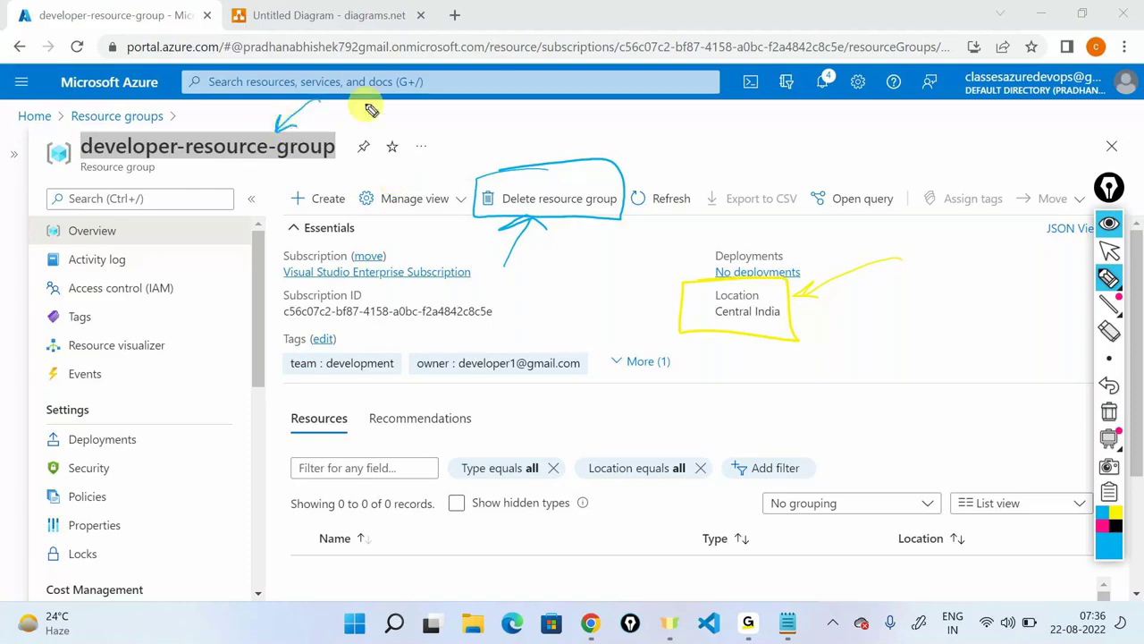
drag(901, 308, 816, 313)
drag(832, 303, 827, 325)
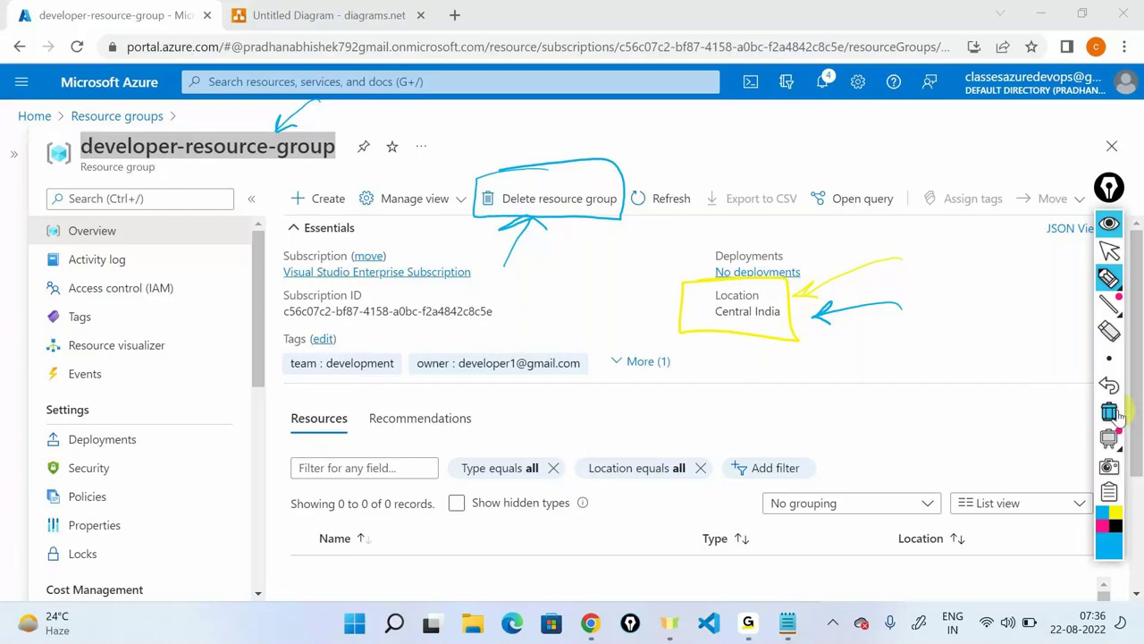
click(1109, 251)
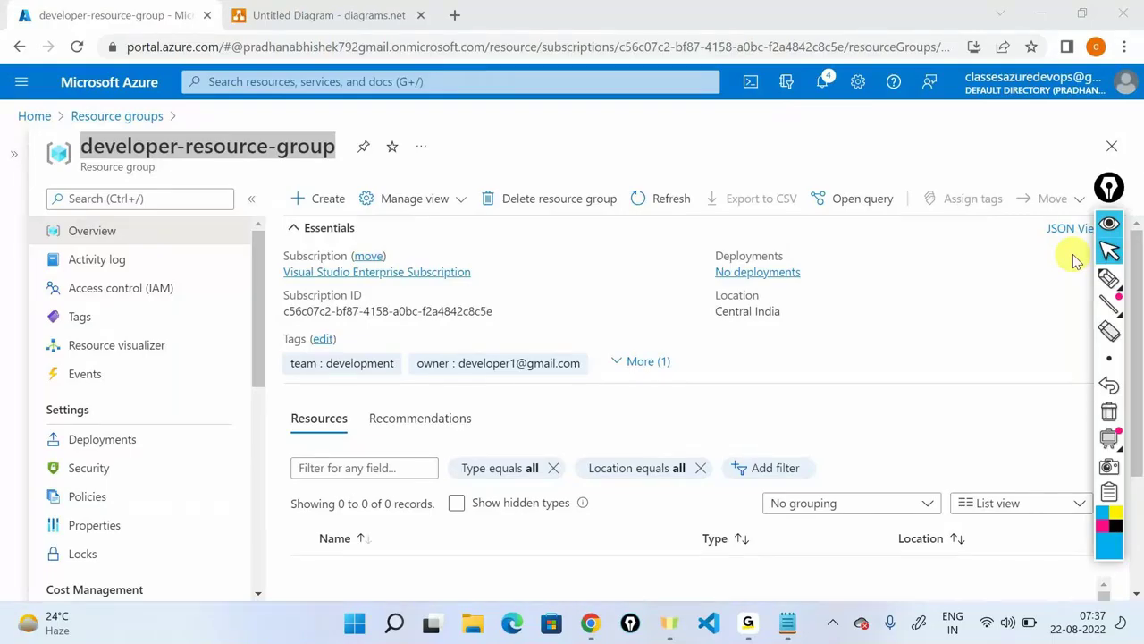
click(559, 202)
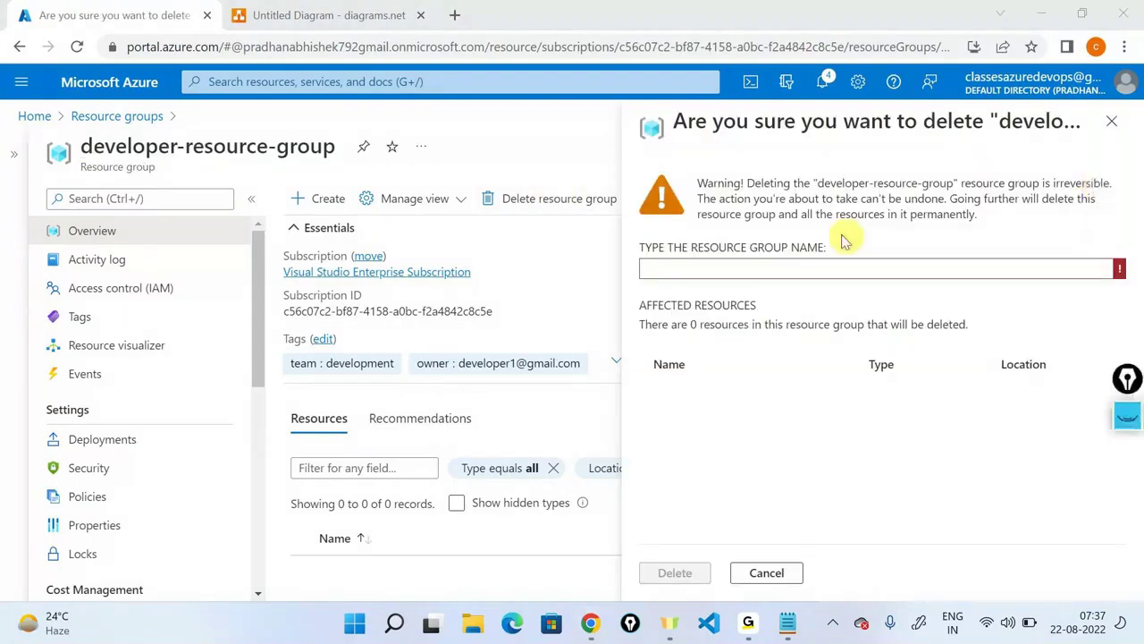
Confirm deleting developer-resource-group by pasting its name into the confirmation box.
drag(751, 184, 1130, 182)
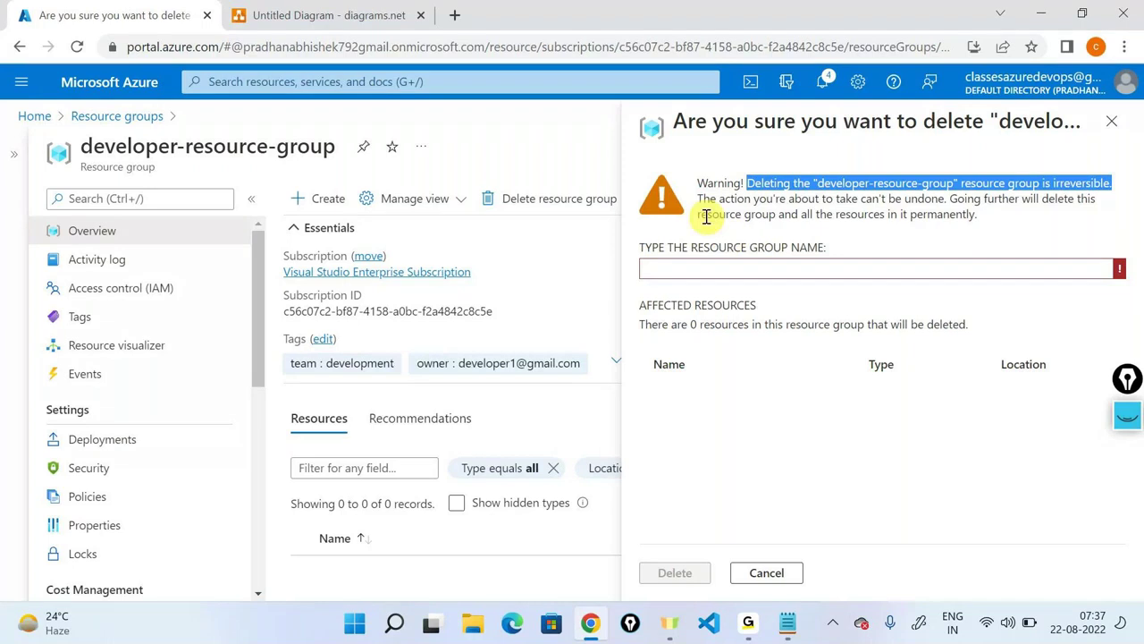
drag(699, 198, 946, 198)
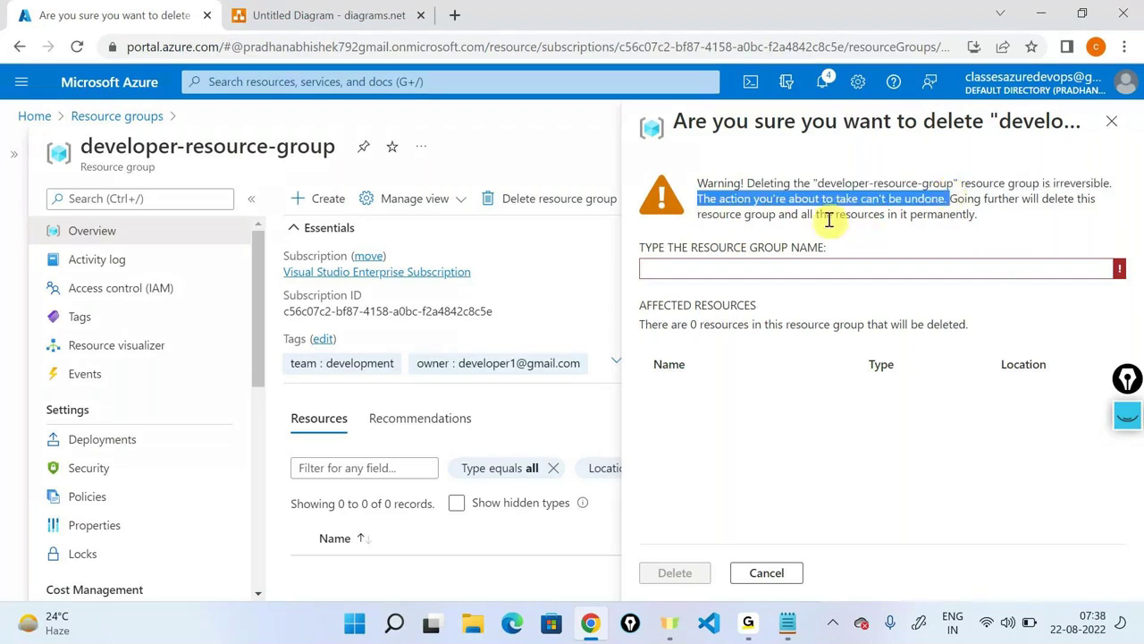
drag(835, 215, 977, 215)
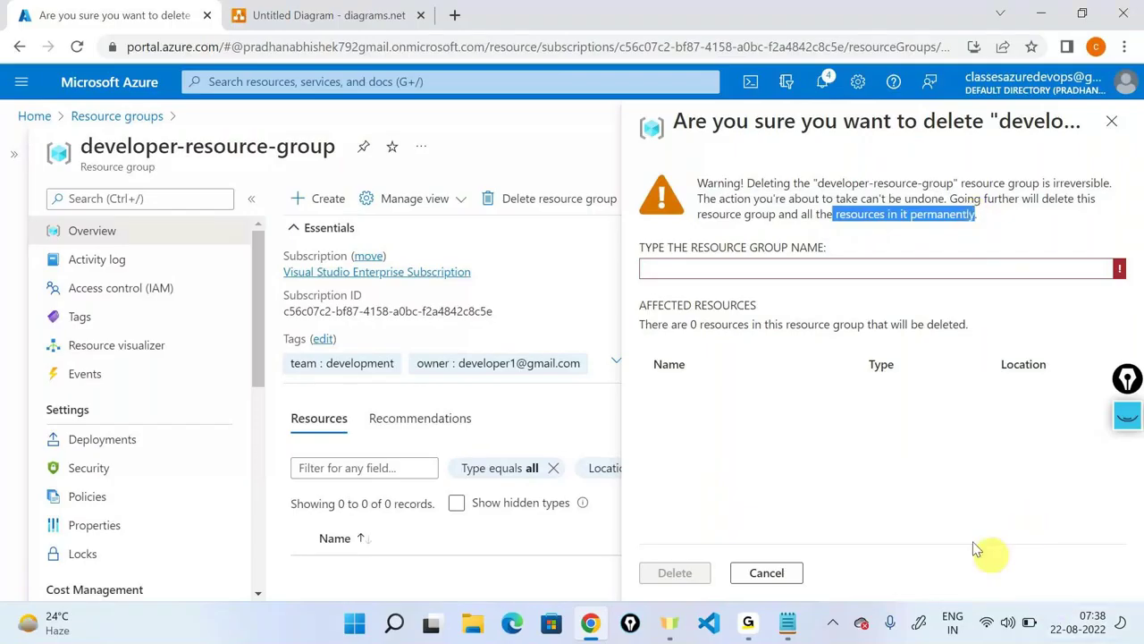
click(863, 427)
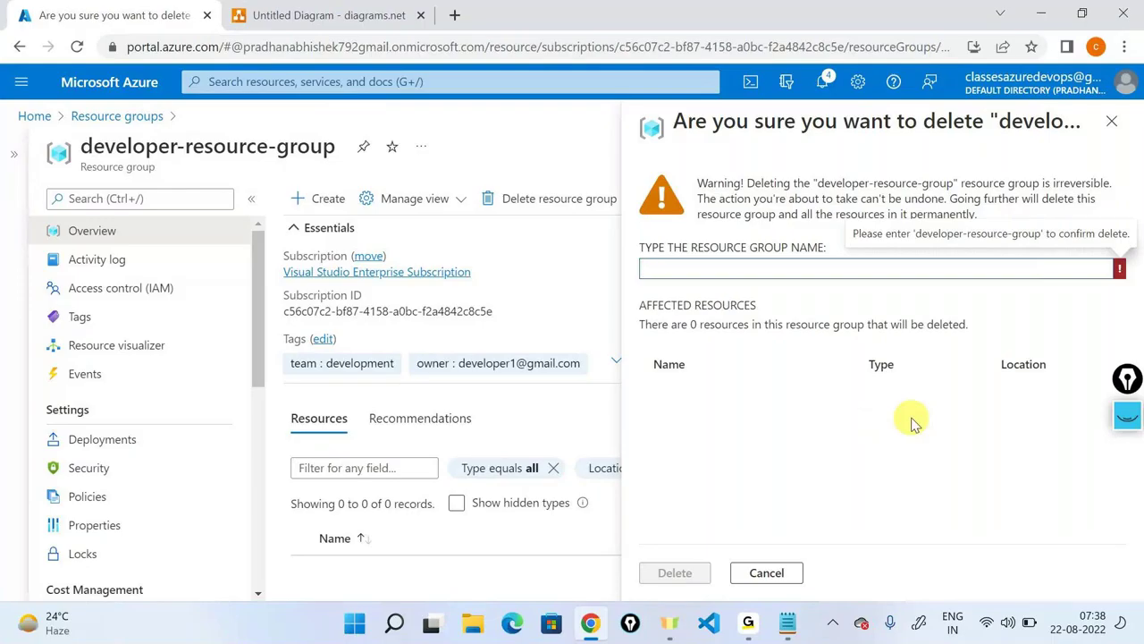
triple_click(212, 154)
key(ctrl+c)
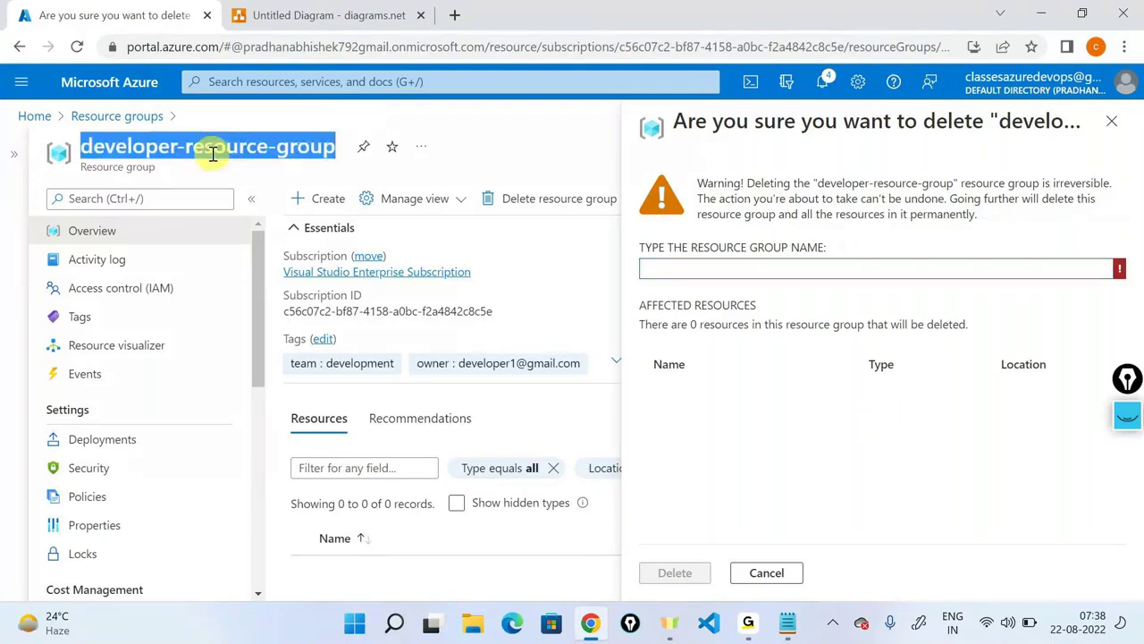
click(706, 266)
key(ctrl+v)
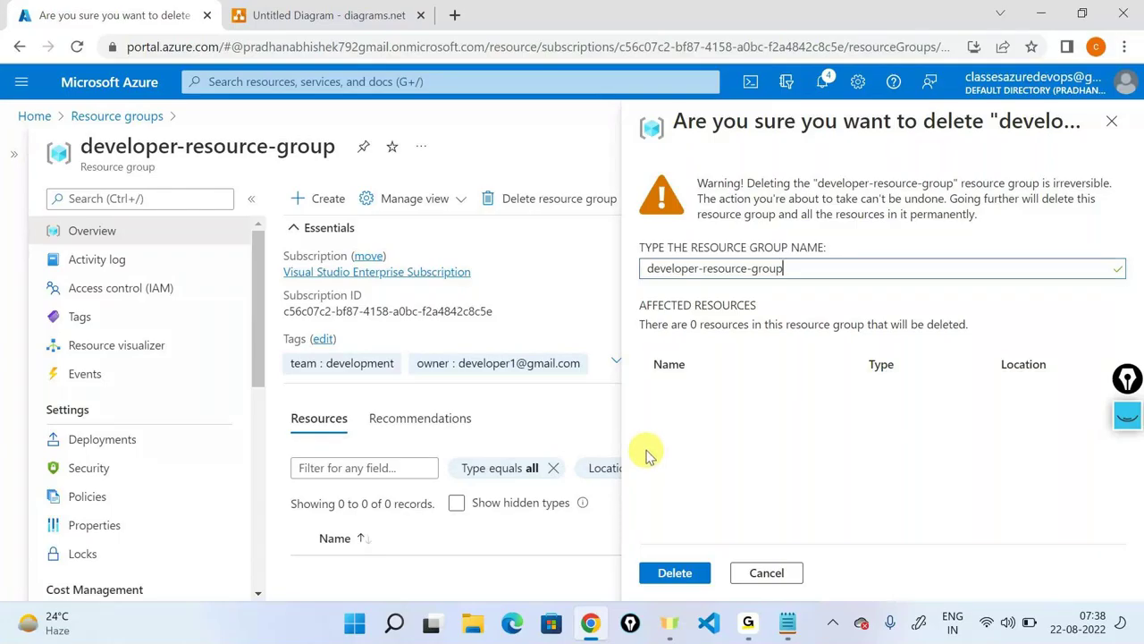
click(675, 573)
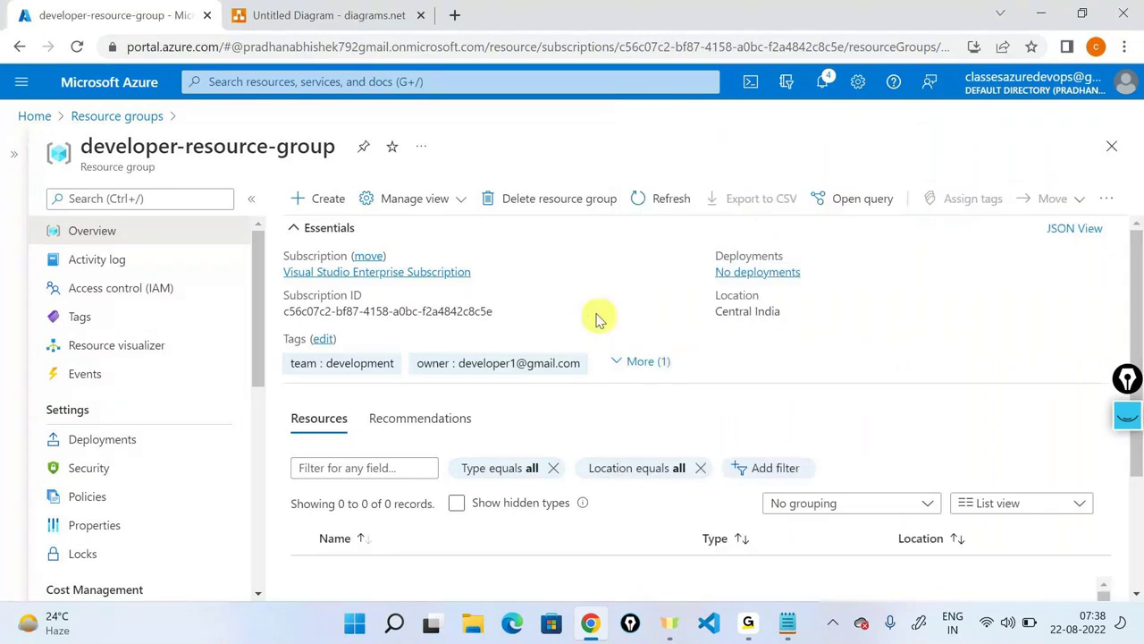
View developer-resource-group's overview: Central India, 0 of 0 resources, team and owner tags.
mouse_move(748, 623)
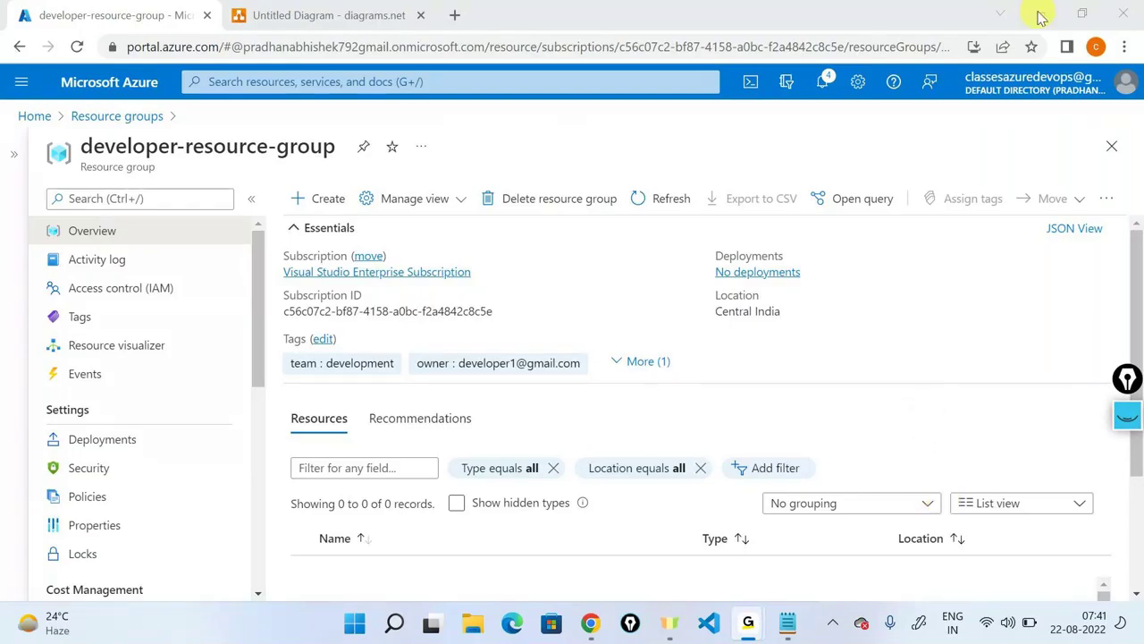
Enter developer-resource-group as a new resource group name and highlight the name-exists error.
triple_click(239, 150)
key(ctrl+c)
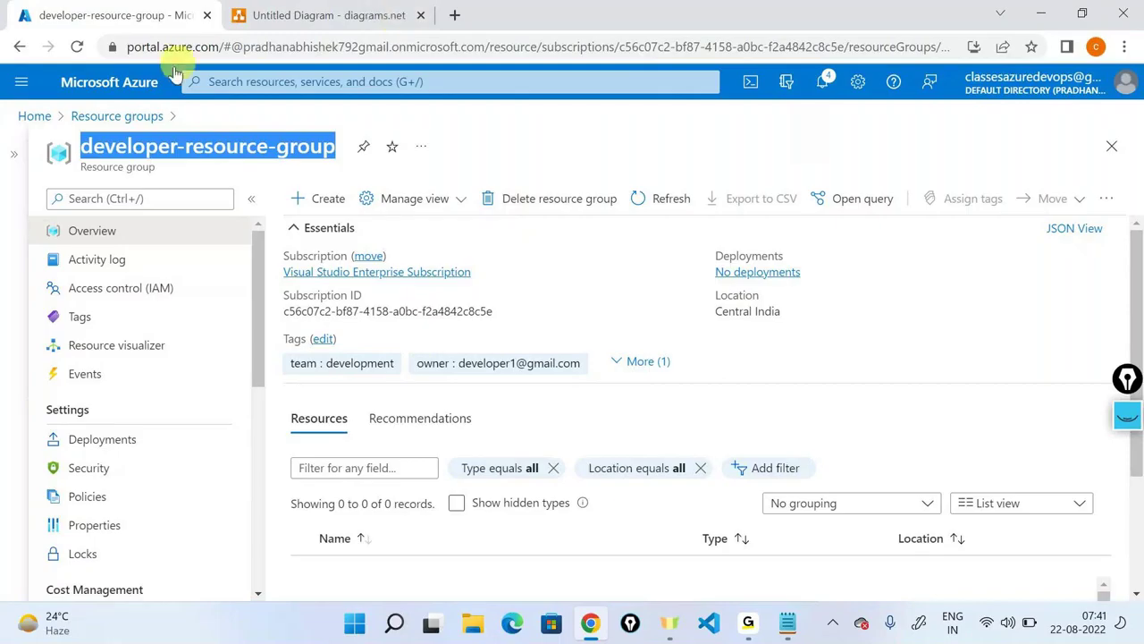
click(89, 85)
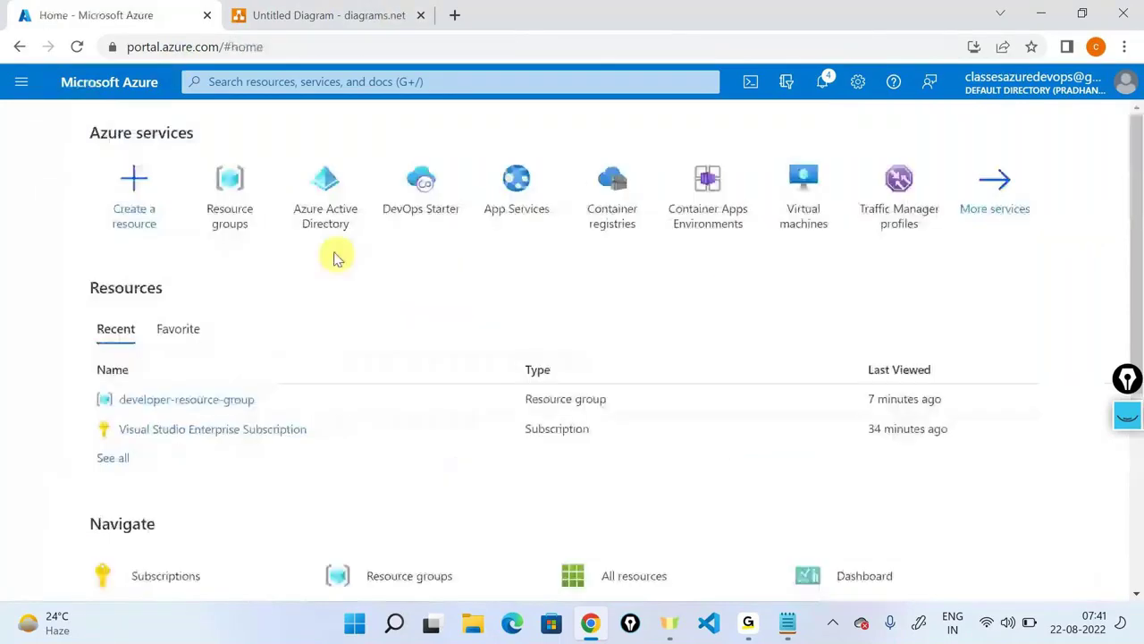
click(230, 183)
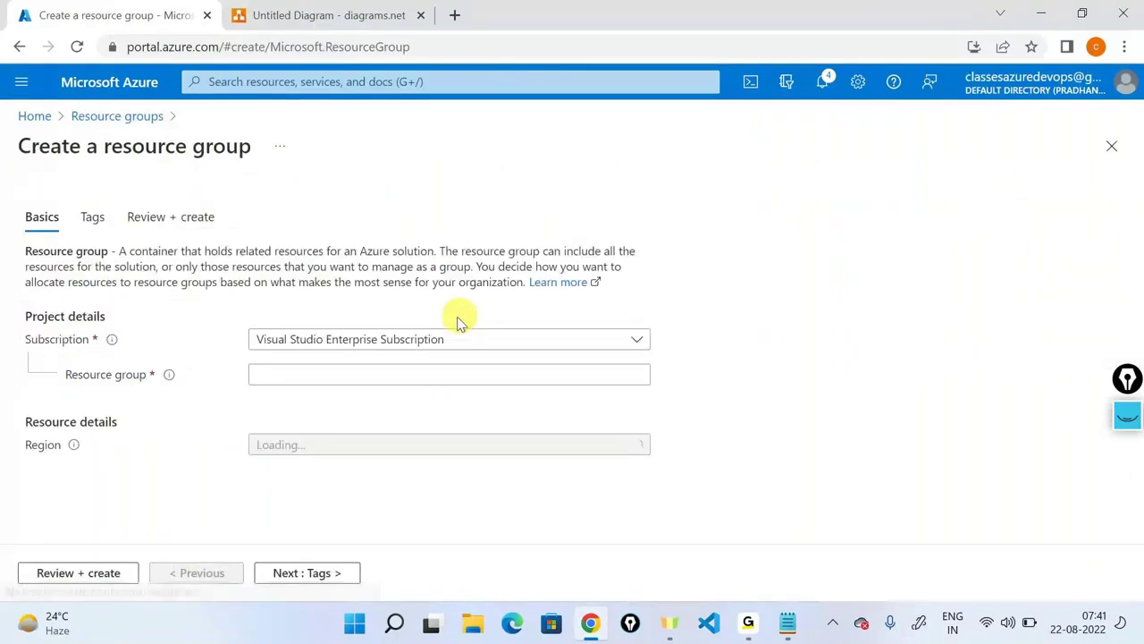
click(429, 373)
key(ctrl+v)
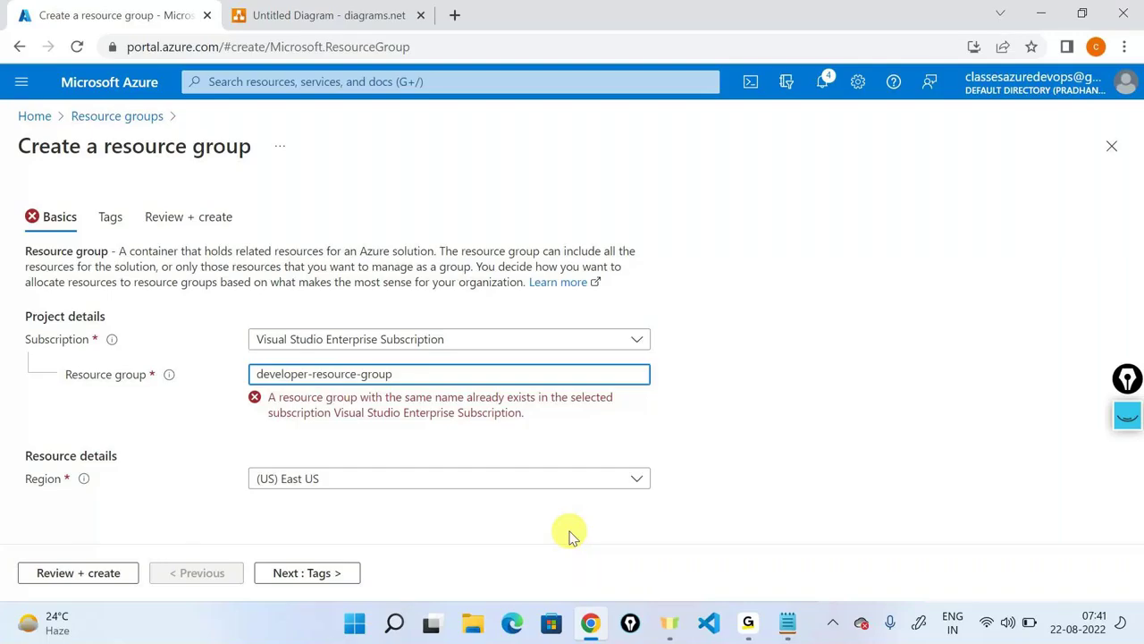
drag(267, 397, 630, 417)
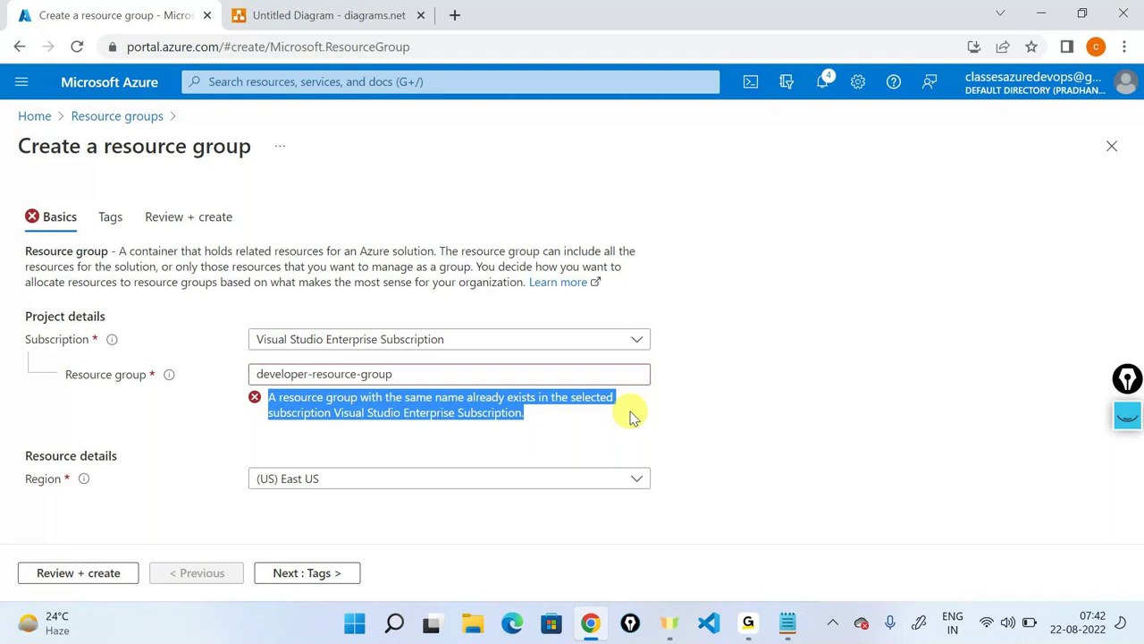
In the diagram, connect the left key to the left resource group cube.
click(304, 14)
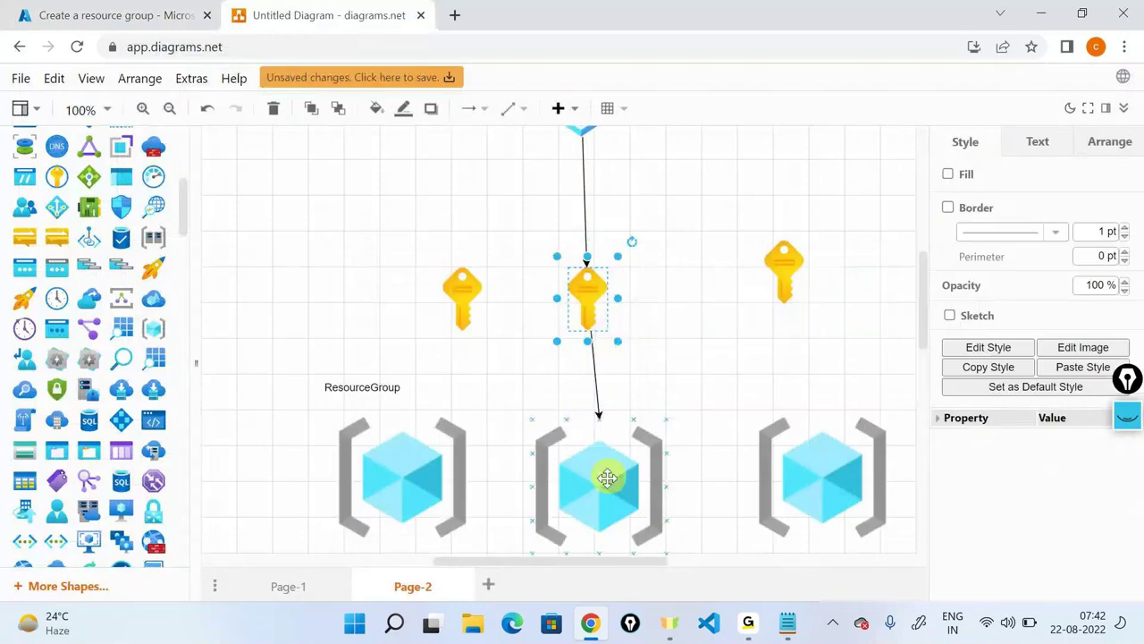
click(607, 479)
scroll(611, 499, down, 2)
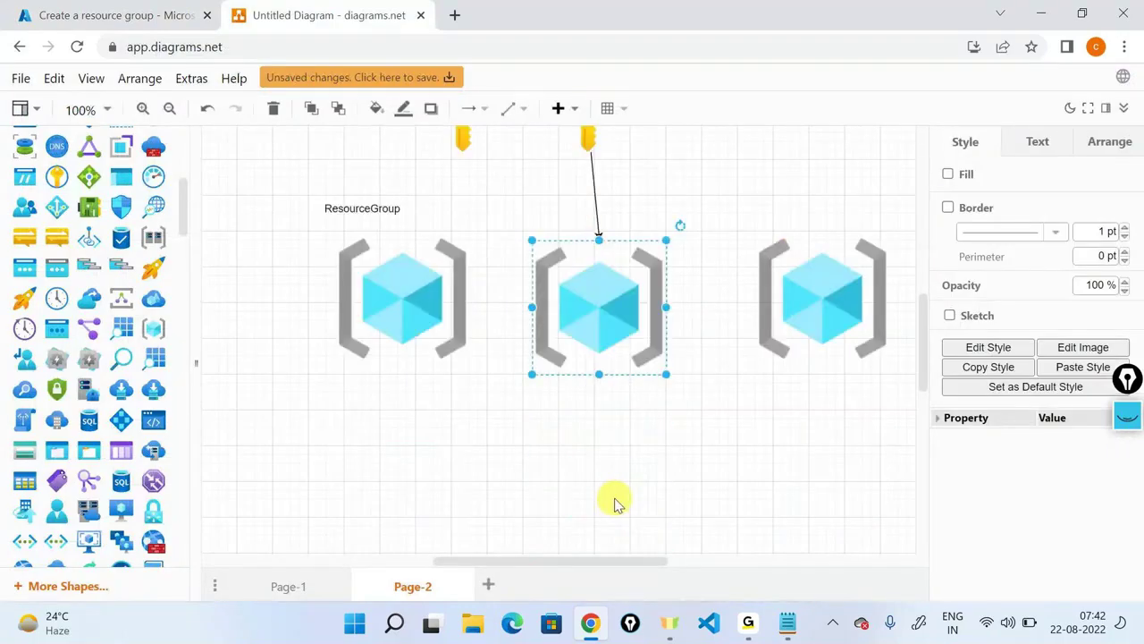
scroll(459, 289, up, 2)
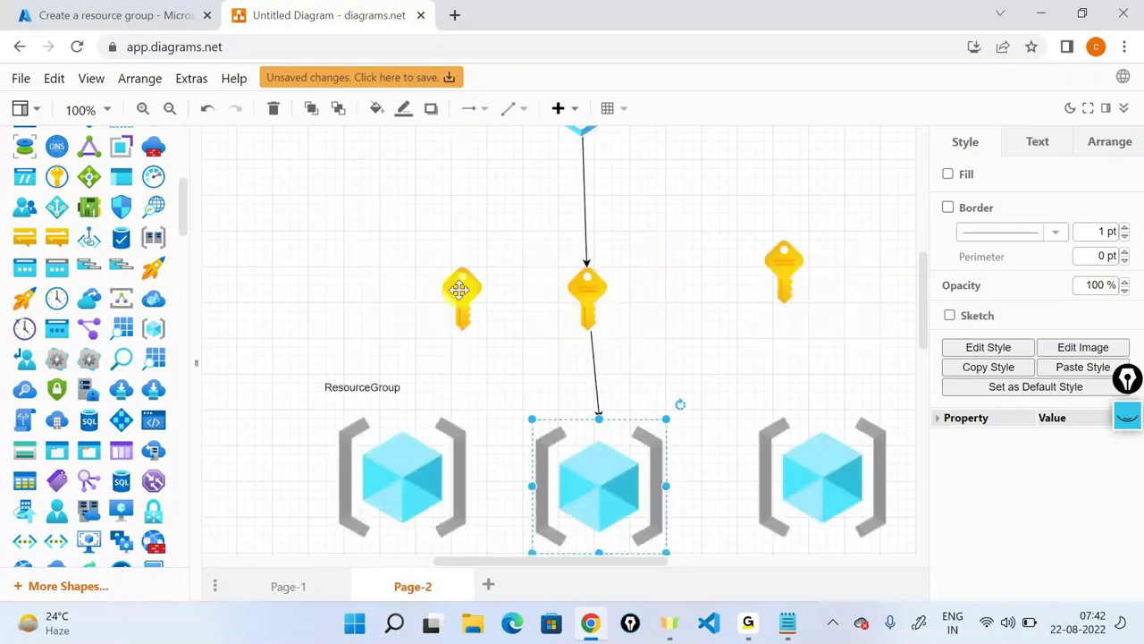
click(458, 288)
drag(472, 372, 502, 438)
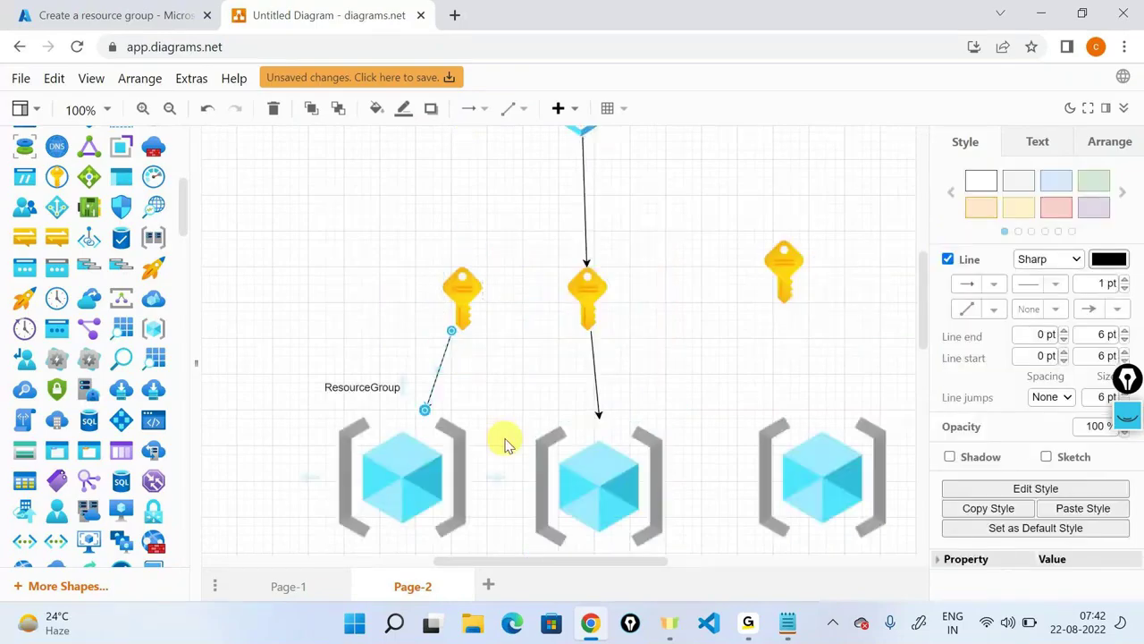
scroll(505, 445, down, 1)
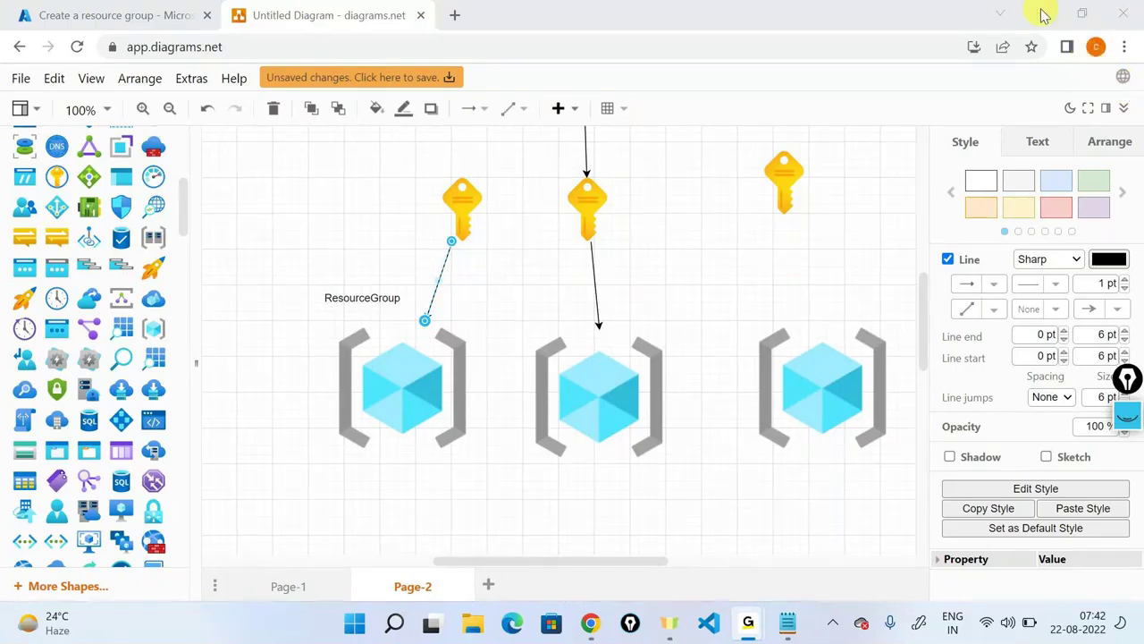
click(649, 504)
scroll(650, 505, up, 1)
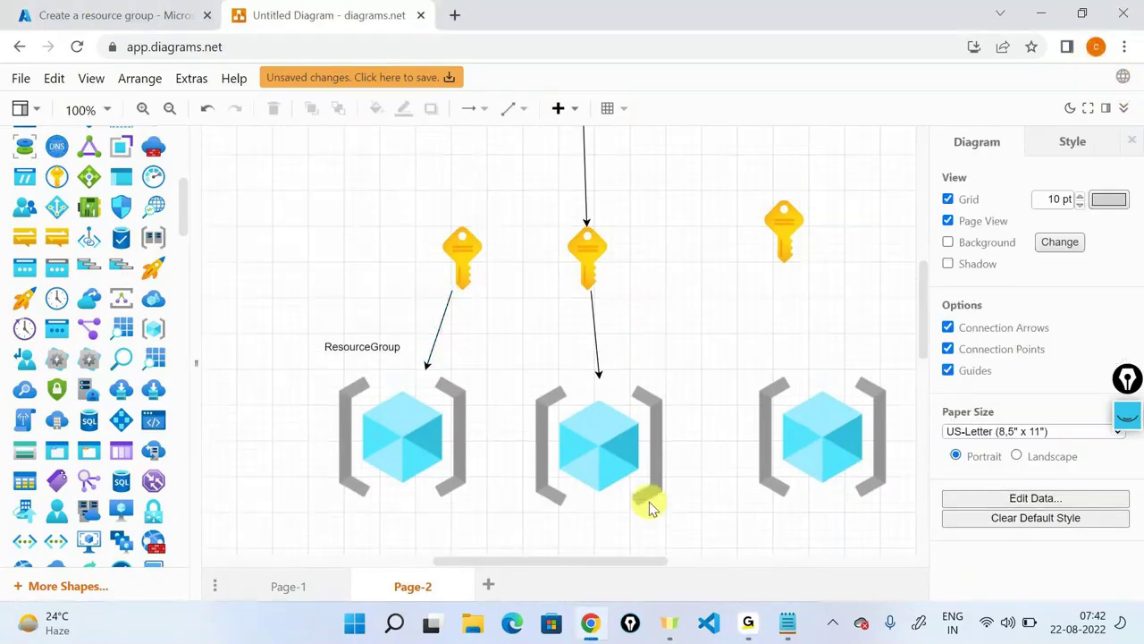
scroll(650, 505, up, 3)
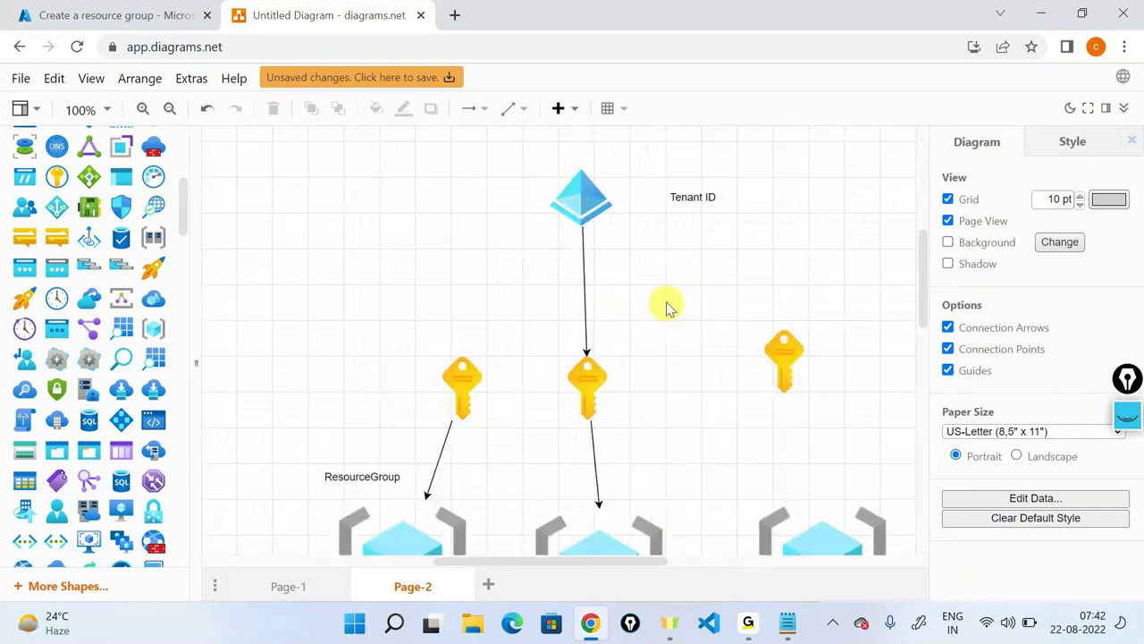
scroll(666, 307, down, 2)
Delete the left key, its dangling arrow, and the right key, then return to Azure home.
click(462, 286)
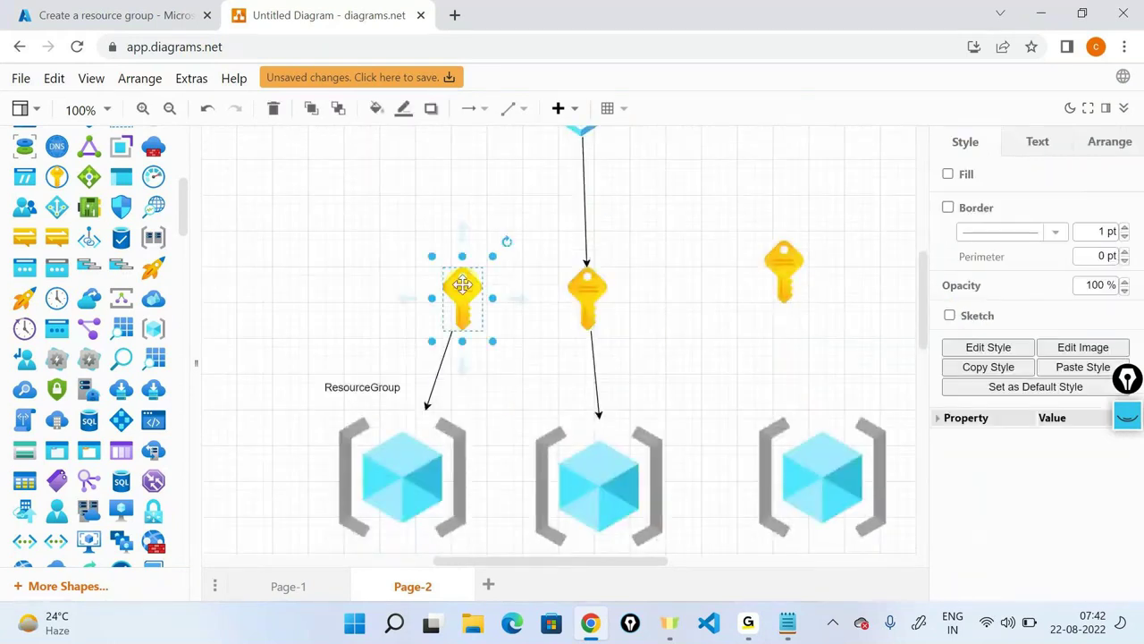
key(Delete)
click(443, 339)
key(Delete)
click(774, 260)
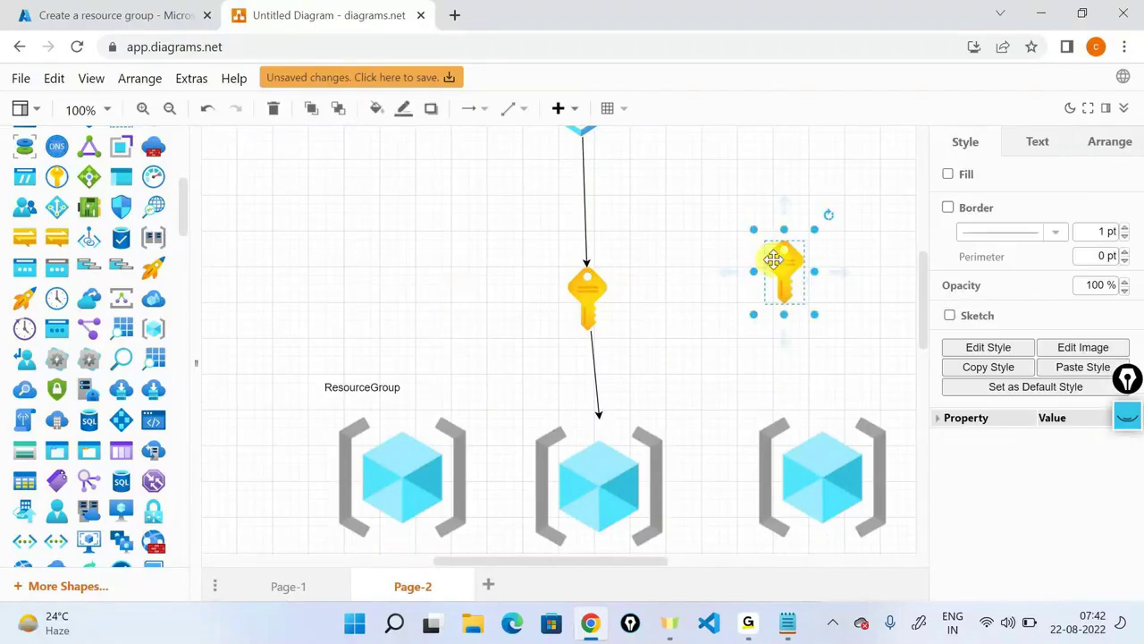
key(Delete)
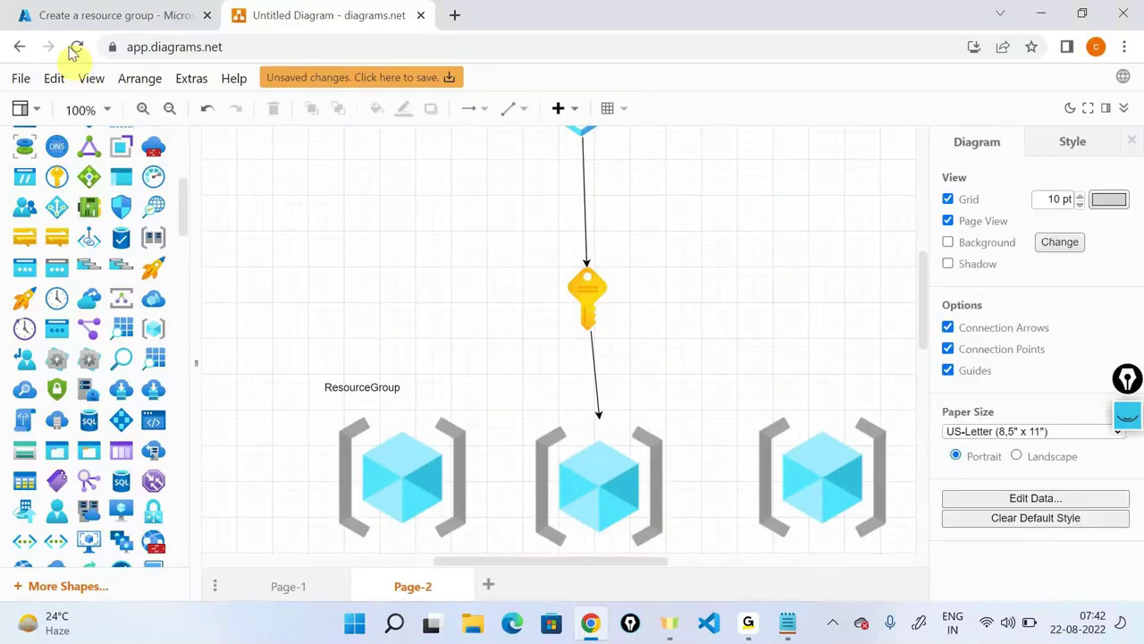
click(90, 15)
click(33, 114)
Open NetworkWatcherRG, start its deletion, then cancel without deleting.
click(652, 146)
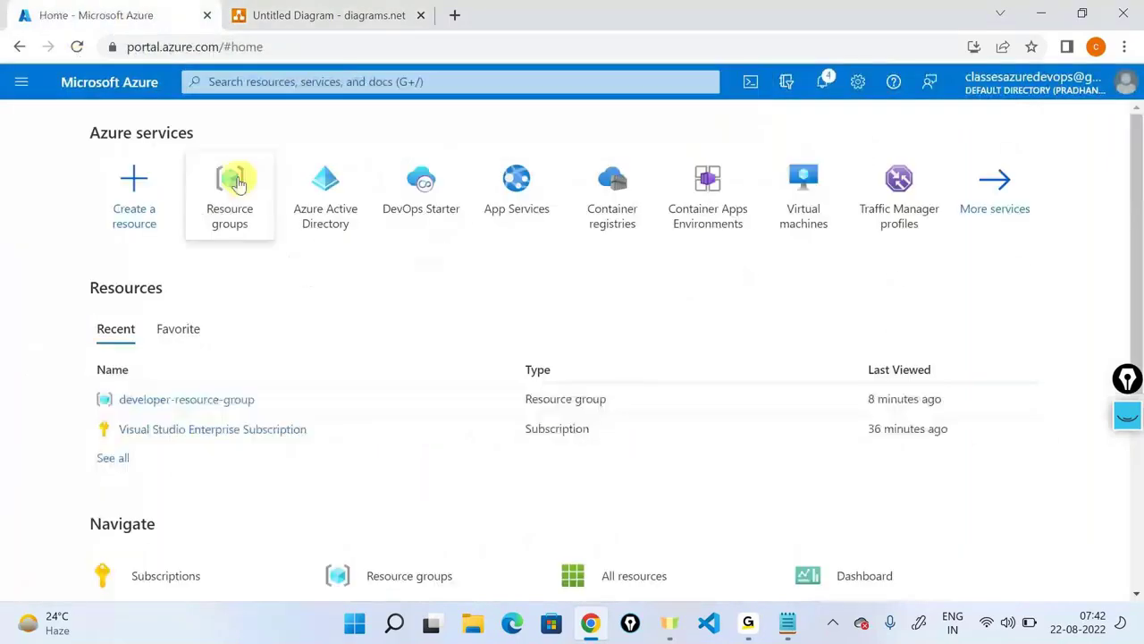
click(235, 182)
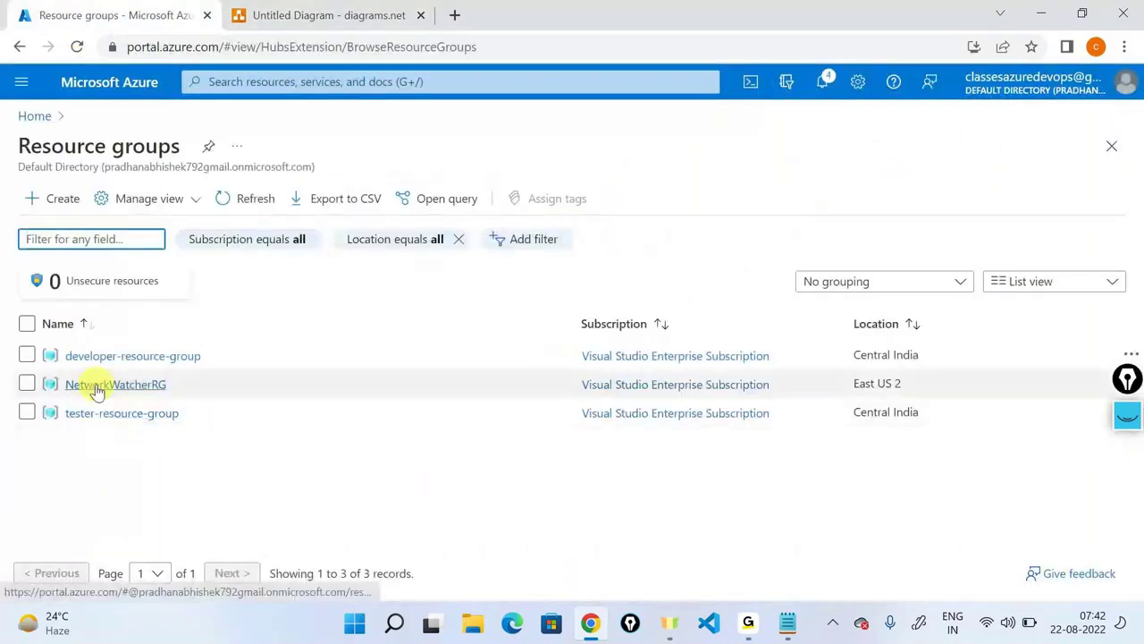
click(98, 387)
double_click(435, 145)
key(ctrl+c)
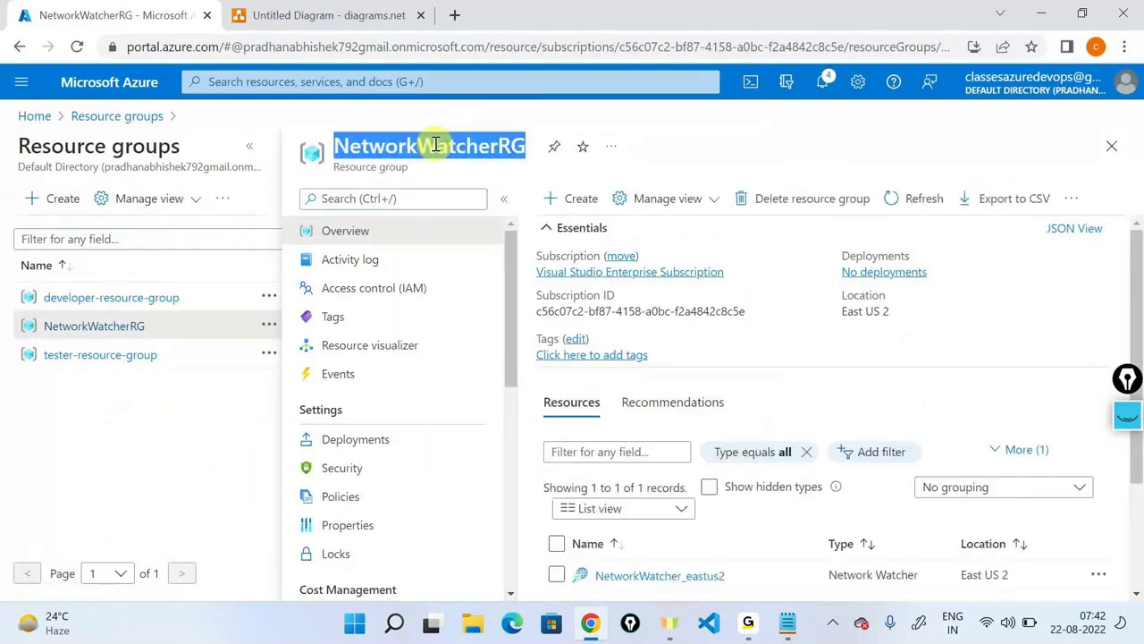
click(777, 199)
key(ctrl+v)
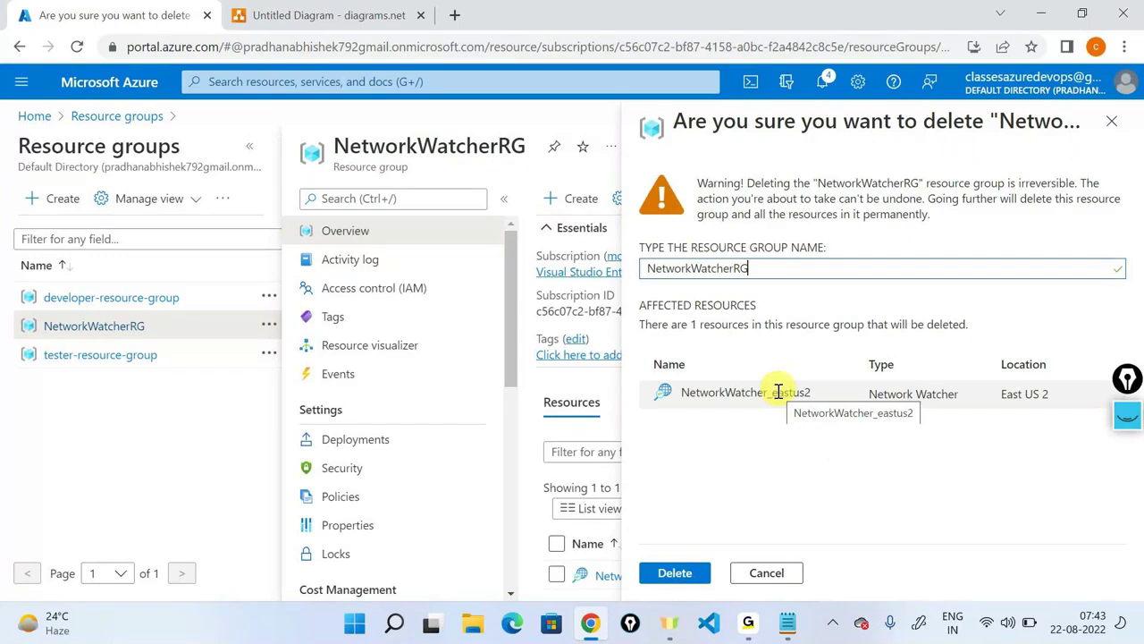
click(1111, 122)
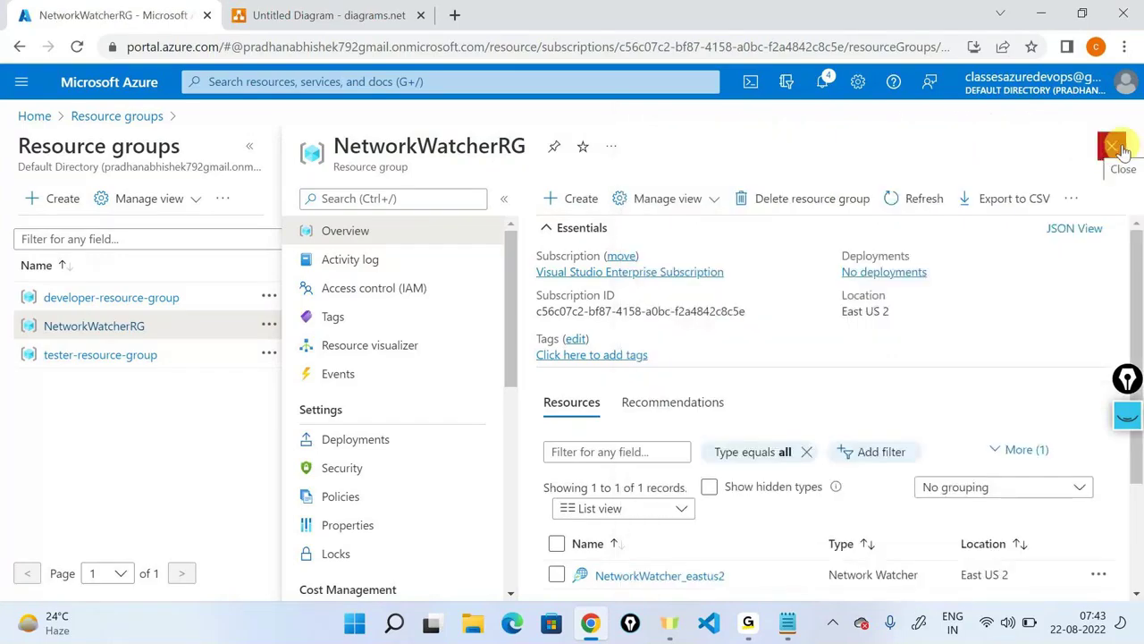
Close NetworkWatcherRG, refresh the resource groups list, check notifications, and go back to the diagram.
click(1118, 148)
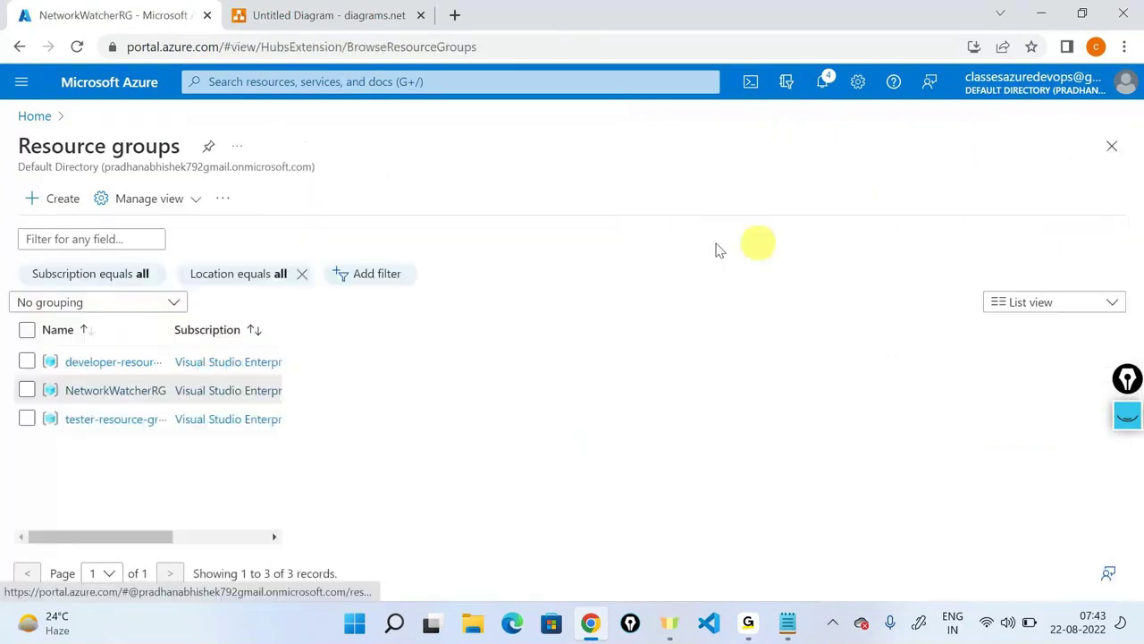
click(258, 206)
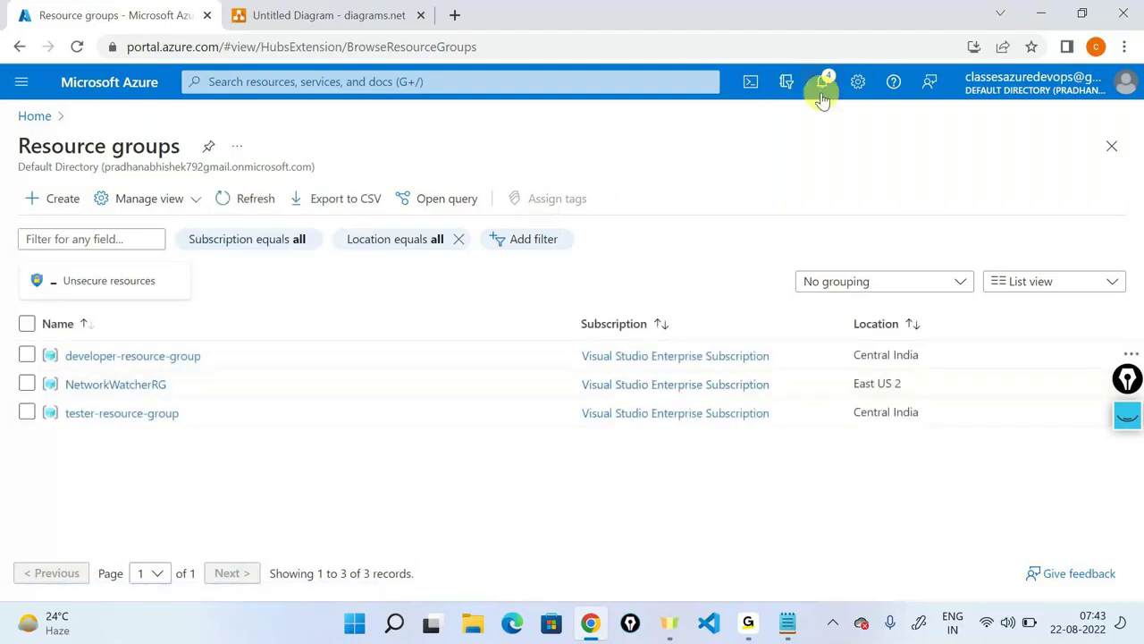
click(823, 83)
click(403, 441)
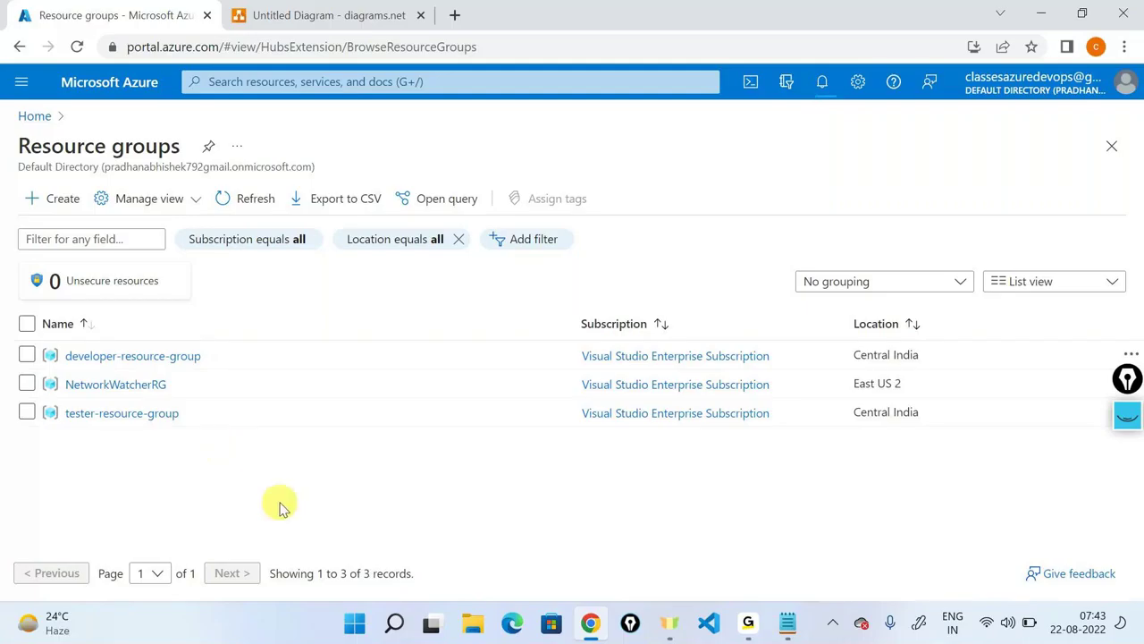
click(308, 11)
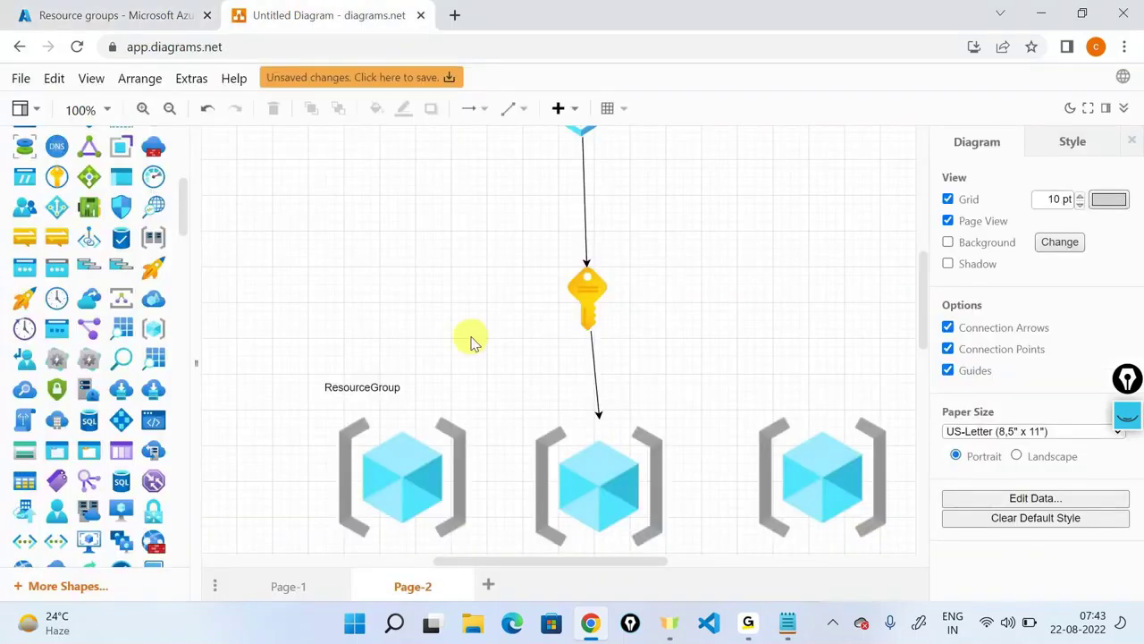
Add two Actor figures to the left of the keys, one above the other.
scroll(50, 398, up, 2)
scroll(51, 398, up, 3)
scroll(53, 393, down, 6)
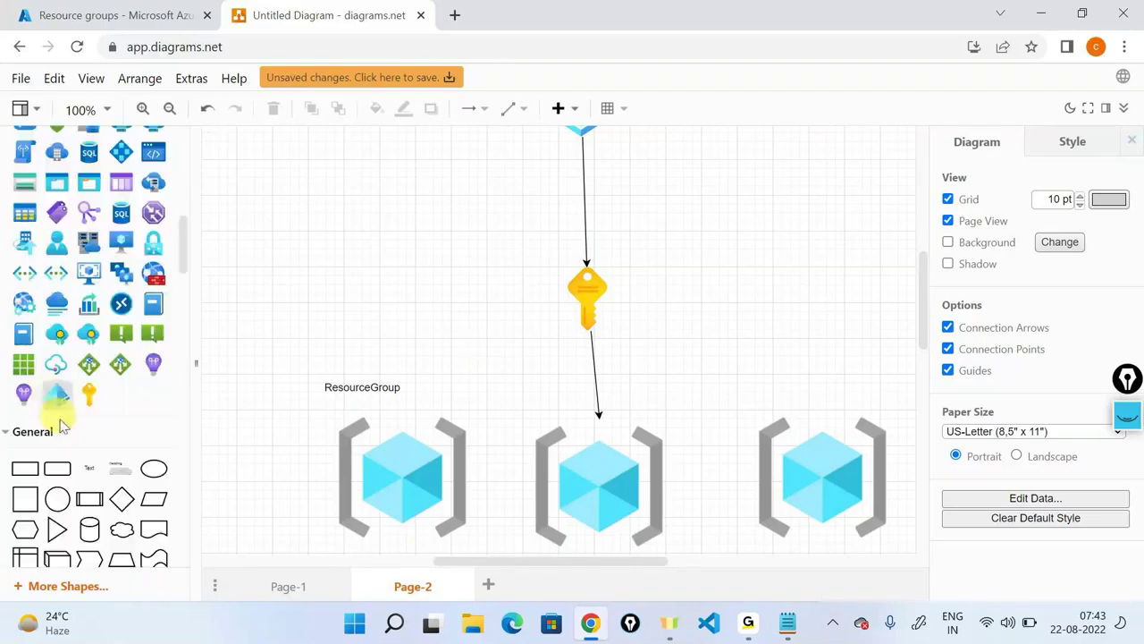
scroll(58, 416, down, 2)
drag(112, 410, 307, 185)
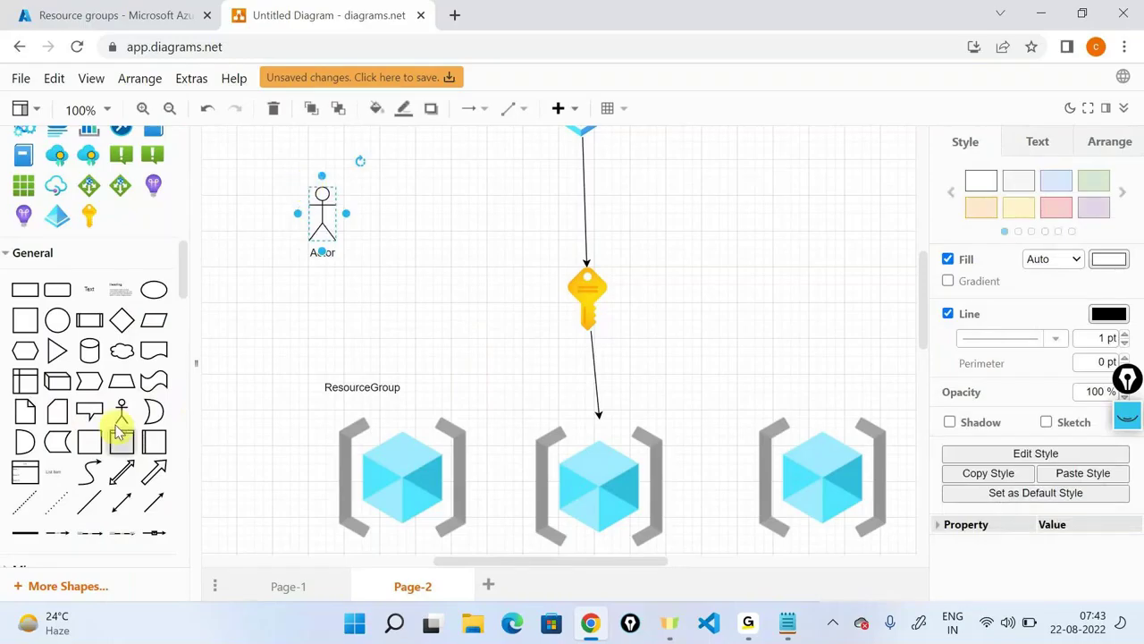
drag(120, 432, 307, 291)
Label the top actor 'user1' and the second actor 'user2'.
scroll(56, 406, down, 3)
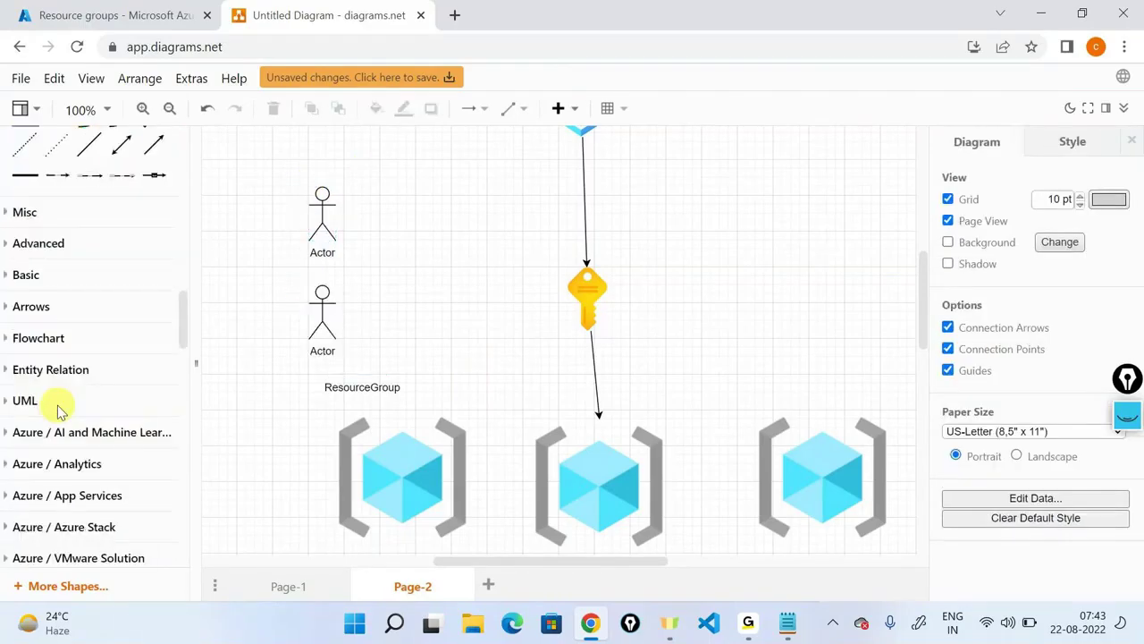
scroll(56, 406, up, 3)
drag(255, 253, 362, 203)
text(user1)
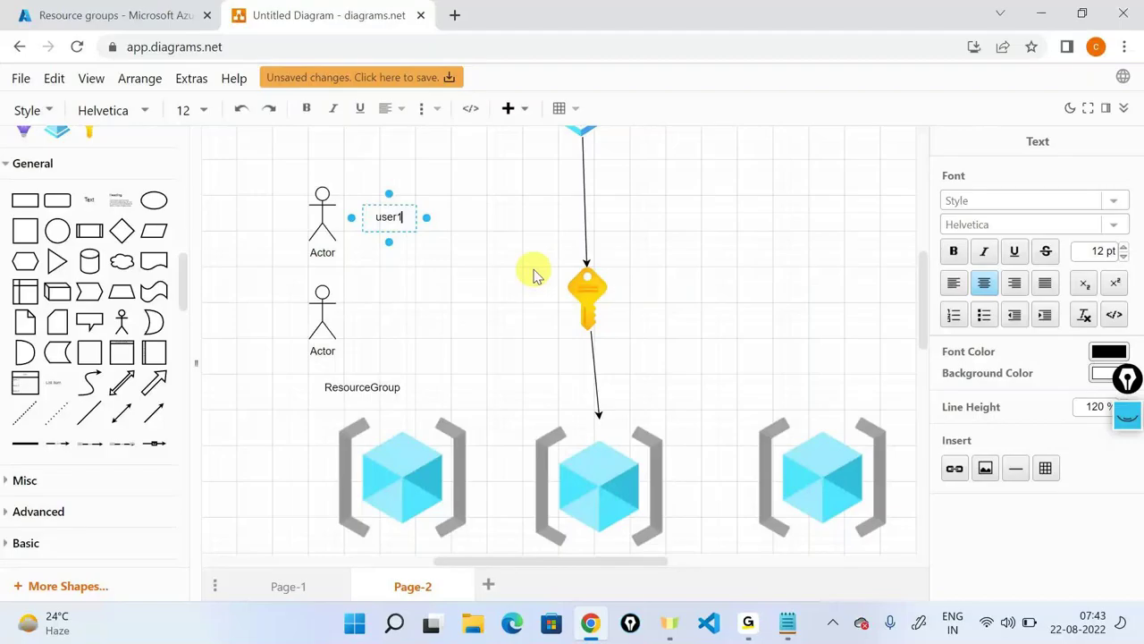
click(534, 275)
drag(92, 204, 366, 314)
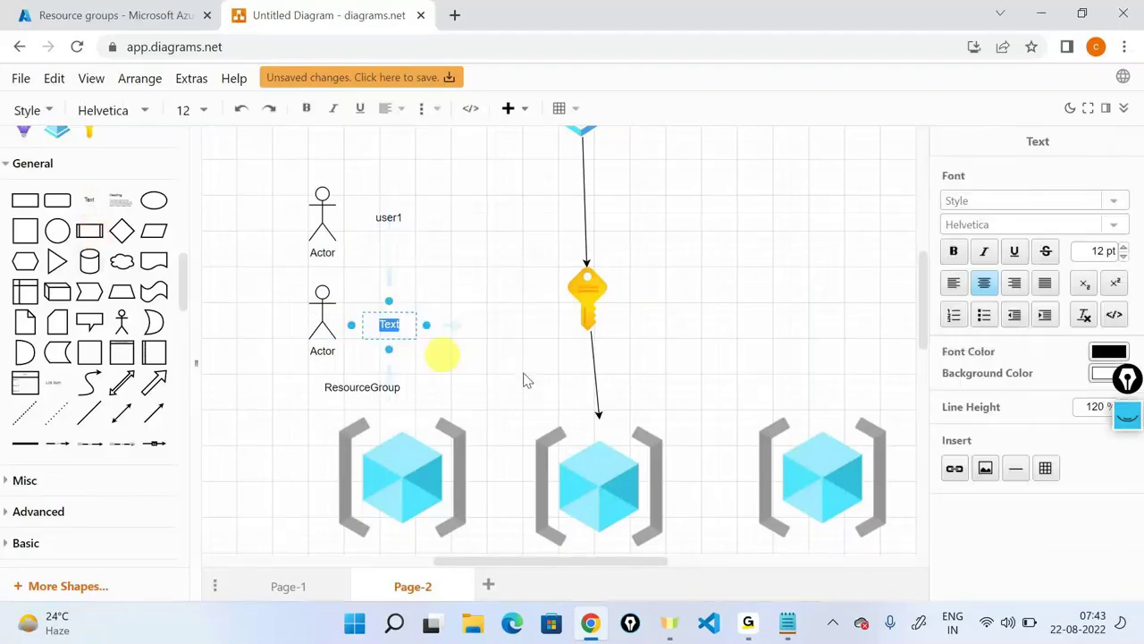
text(user2)
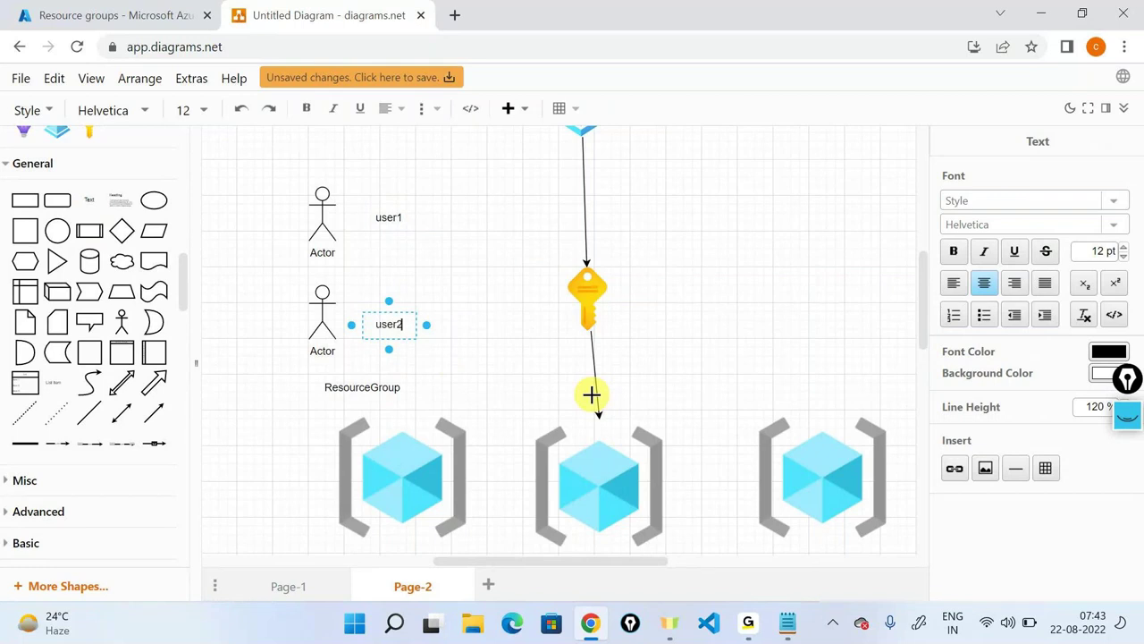
click(472, 250)
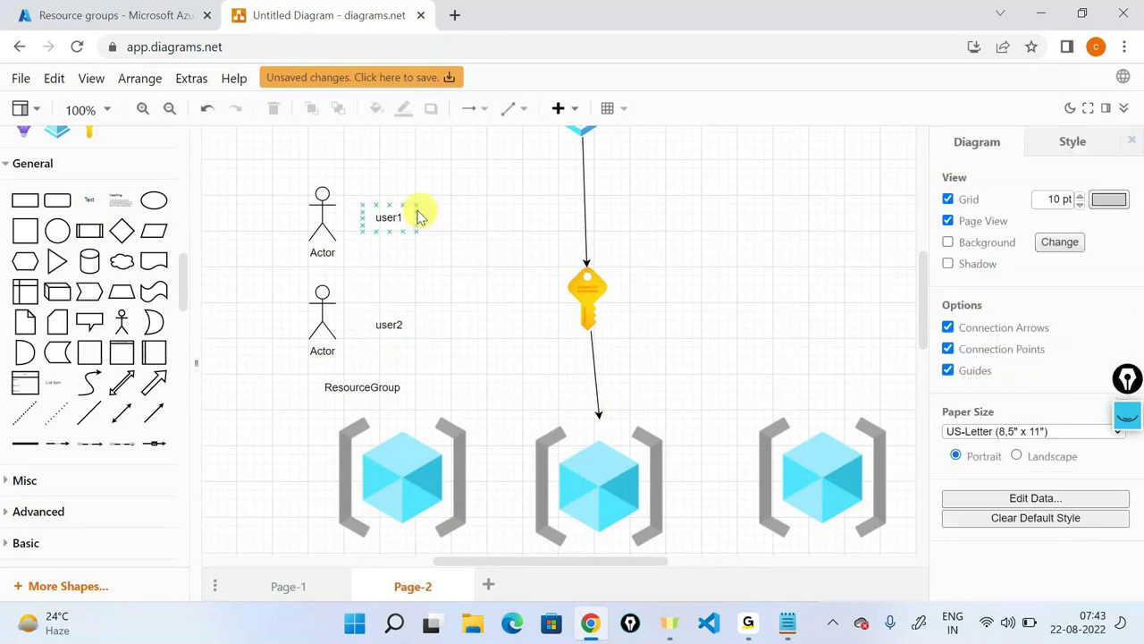
click(407, 215)
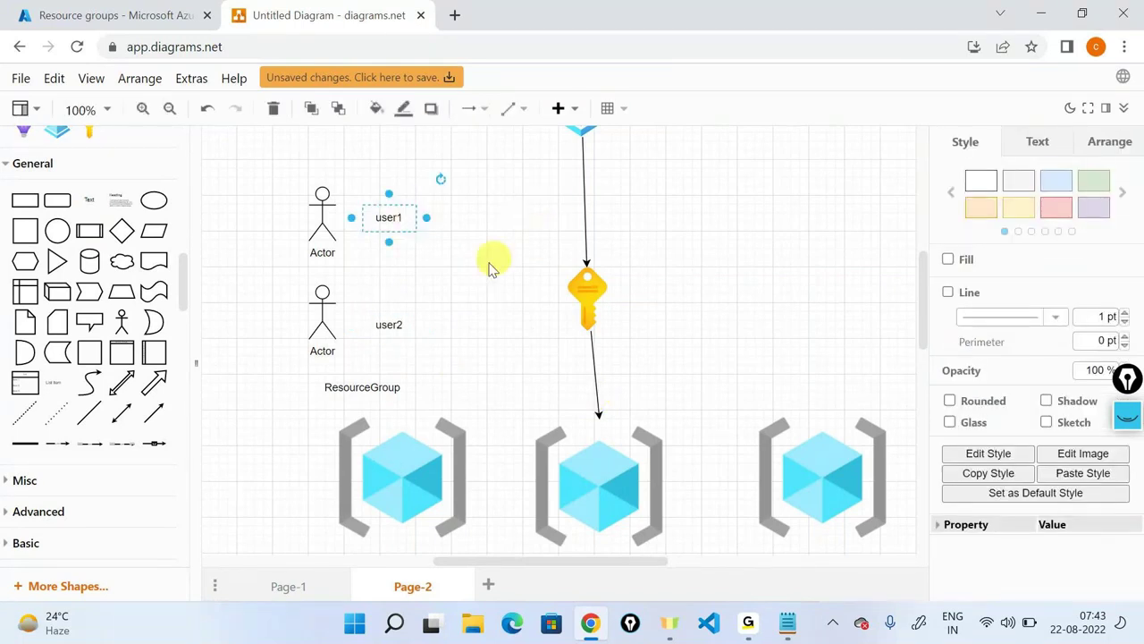
click(378, 327)
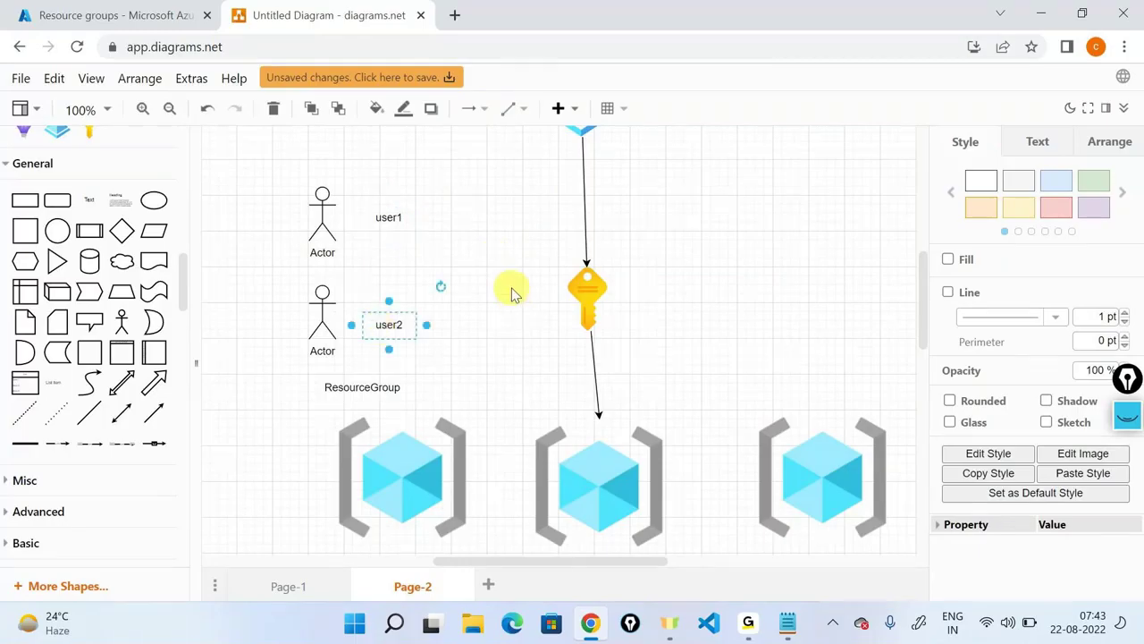
scroll(513, 294, down, 1)
scroll(513, 294, down, 1)
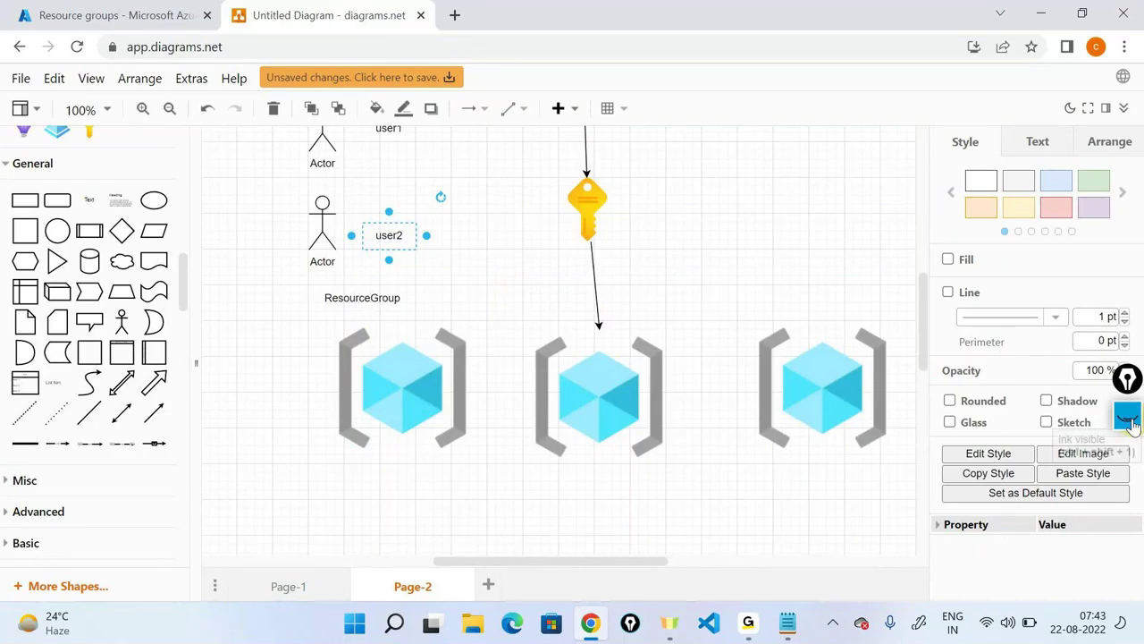
click(1130, 422)
Pen-annotate the diagram: arrow to the left group, 'developer', circled user2 and 'testing'.
click(1123, 468)
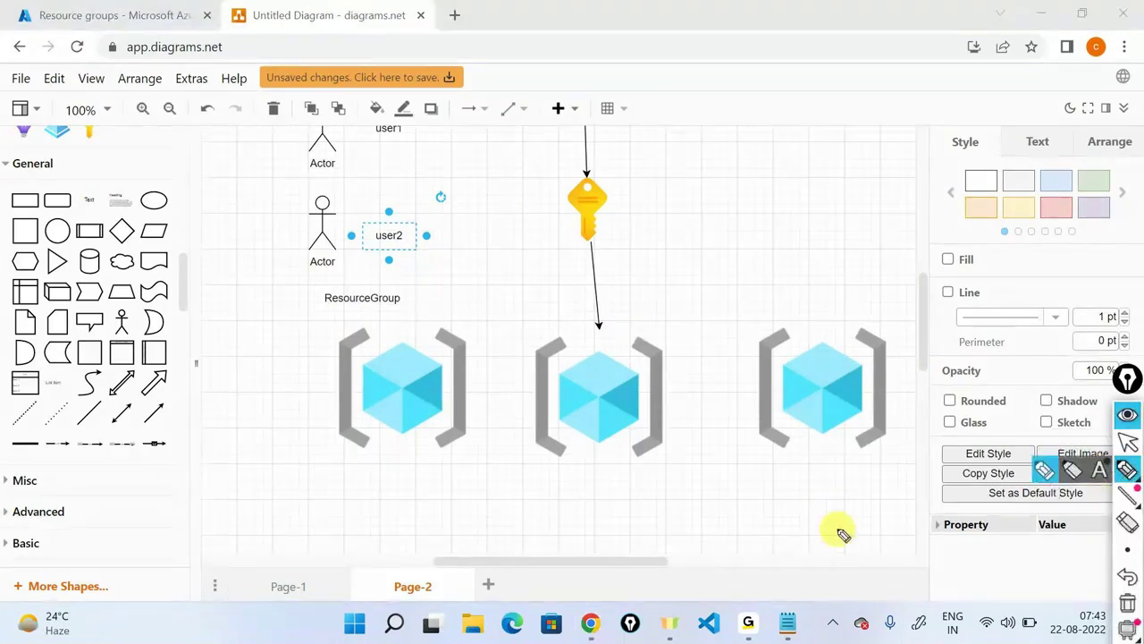
mouse_move(247, 368)
mouse_down()
mouse_move(288, 384)
mouse_move(329, 376)
mouse_up()
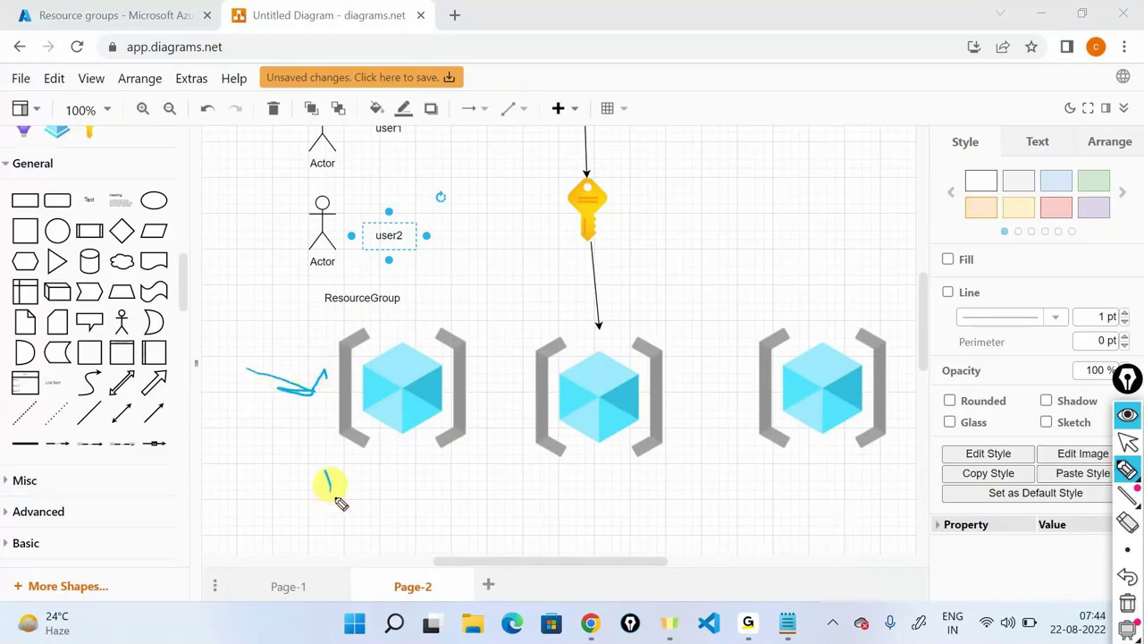
drag(308, 496, 466, 441)
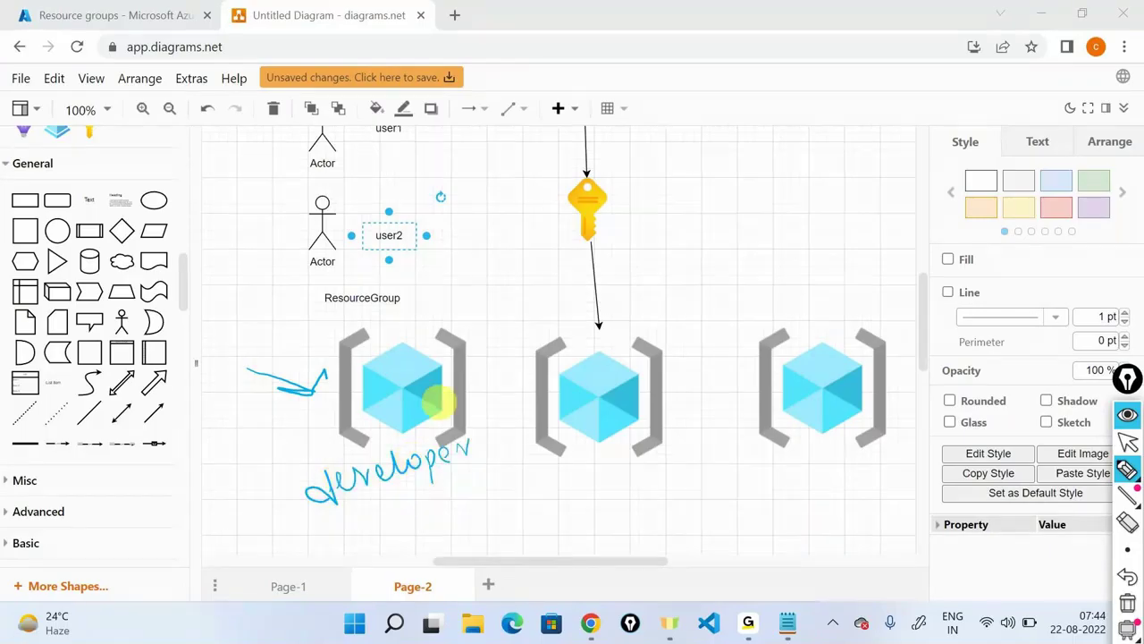
mouse_move(409, 190)
mouse_down()
mouse_move(417, 279)
mouse_move(409, 189)
mouse_up()
mouse_move(571, 474)
mouse_down()
mouse_move(569, 490)
mouse_move(684, 483)
mouse_up()
drag(558, 535, 672, 506)
drag(304, 566, 447, 489)
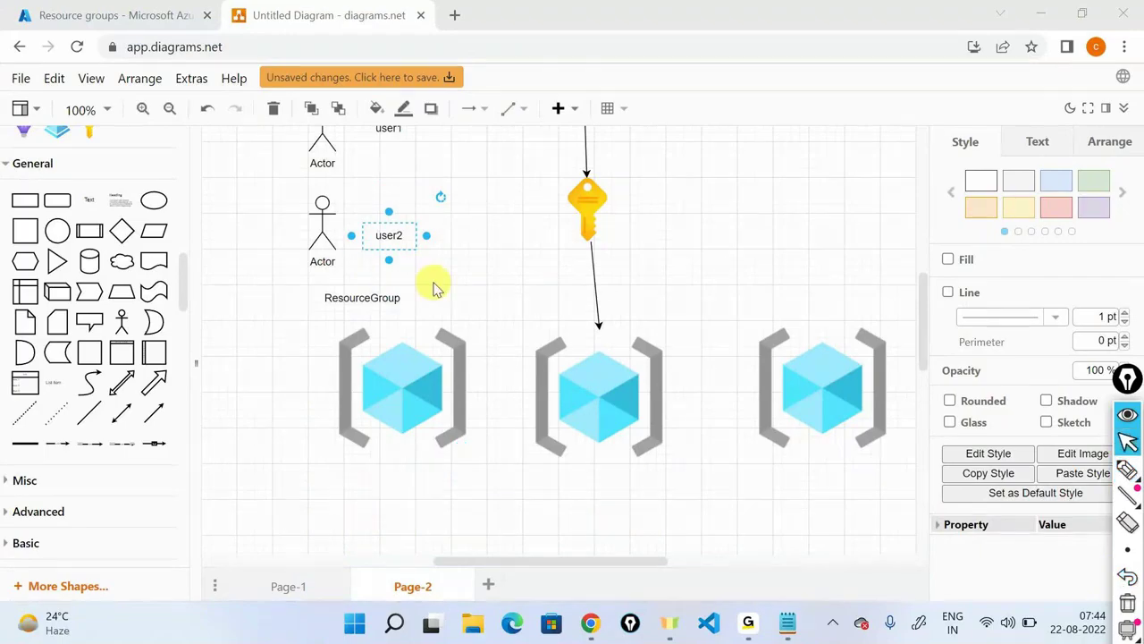
click(107, 16)
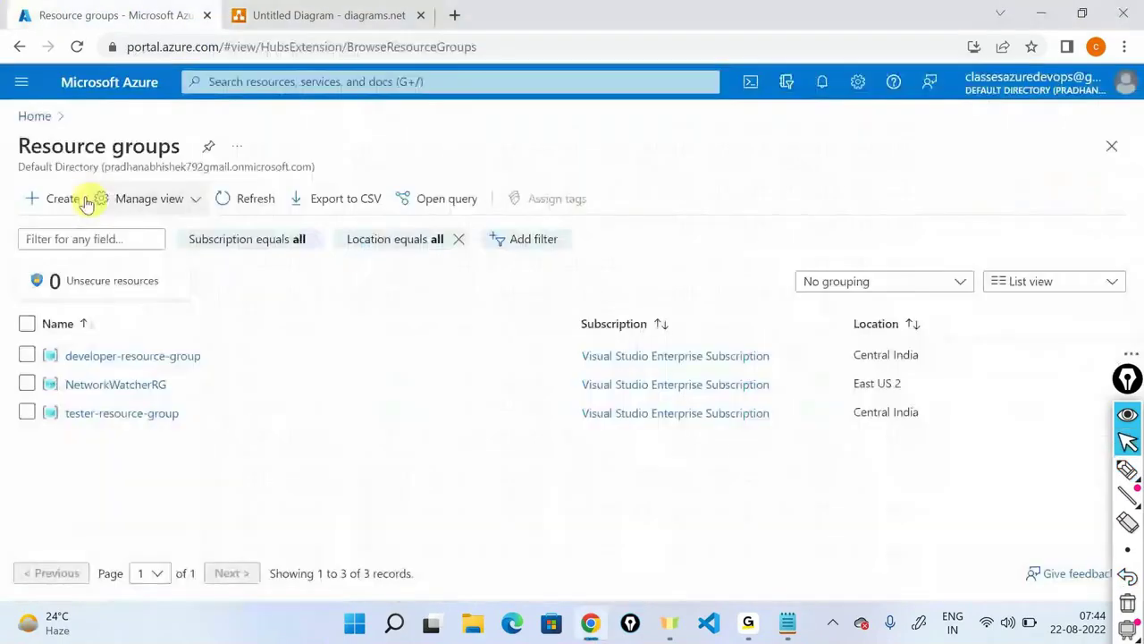
Start creating a new user from Azure Active Directory's Users list.
click(36, 116)
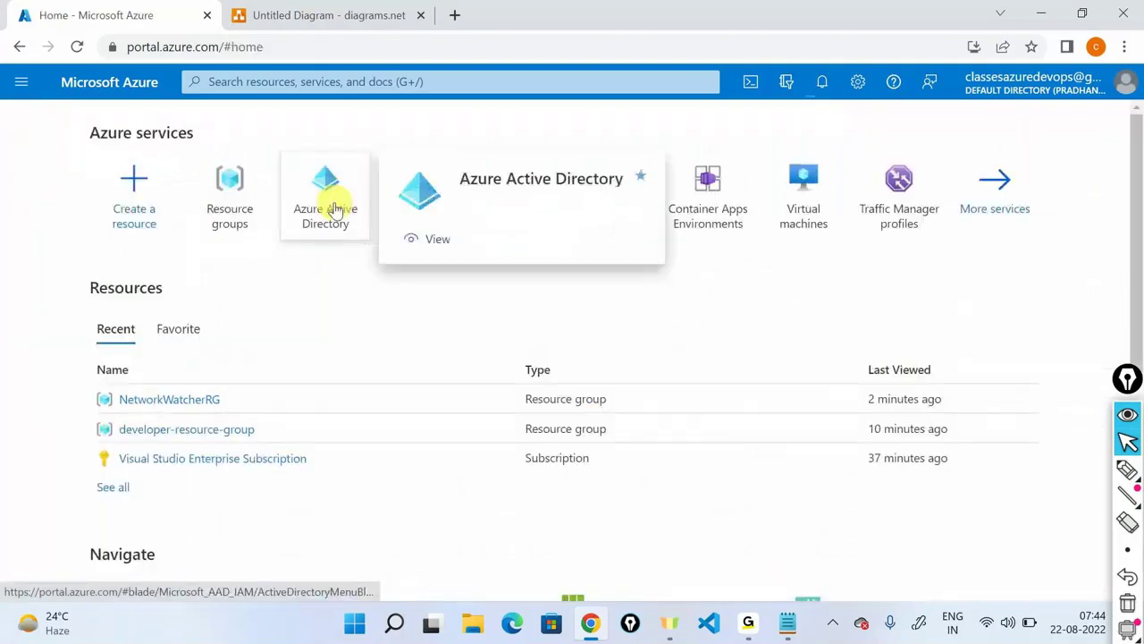
click(335, 208)
click(56, 342)
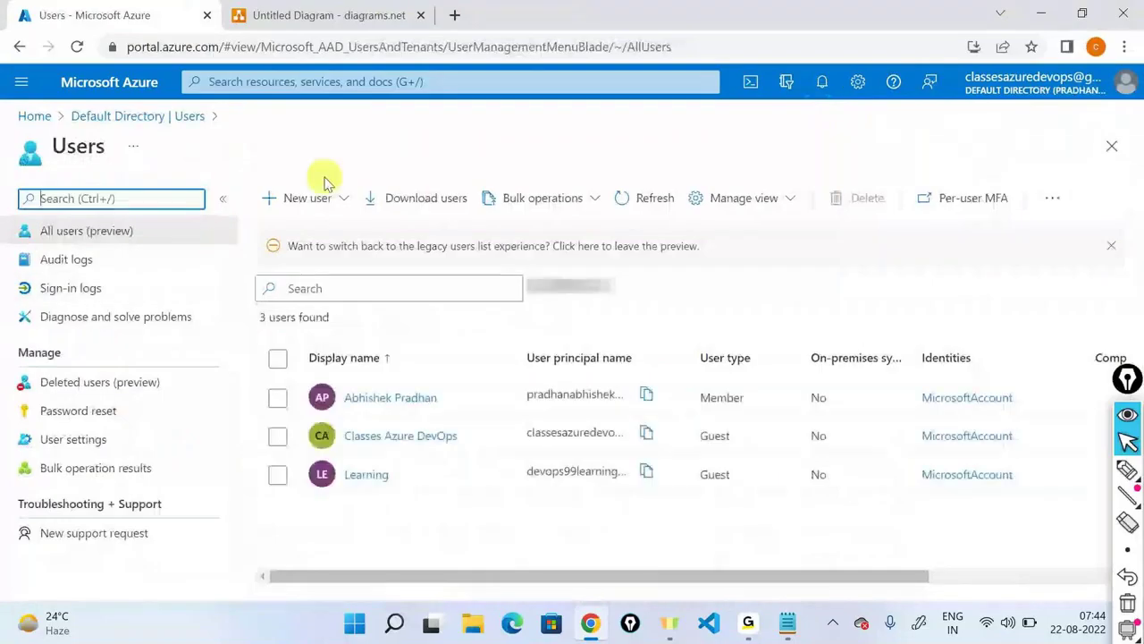
click(306, 197)
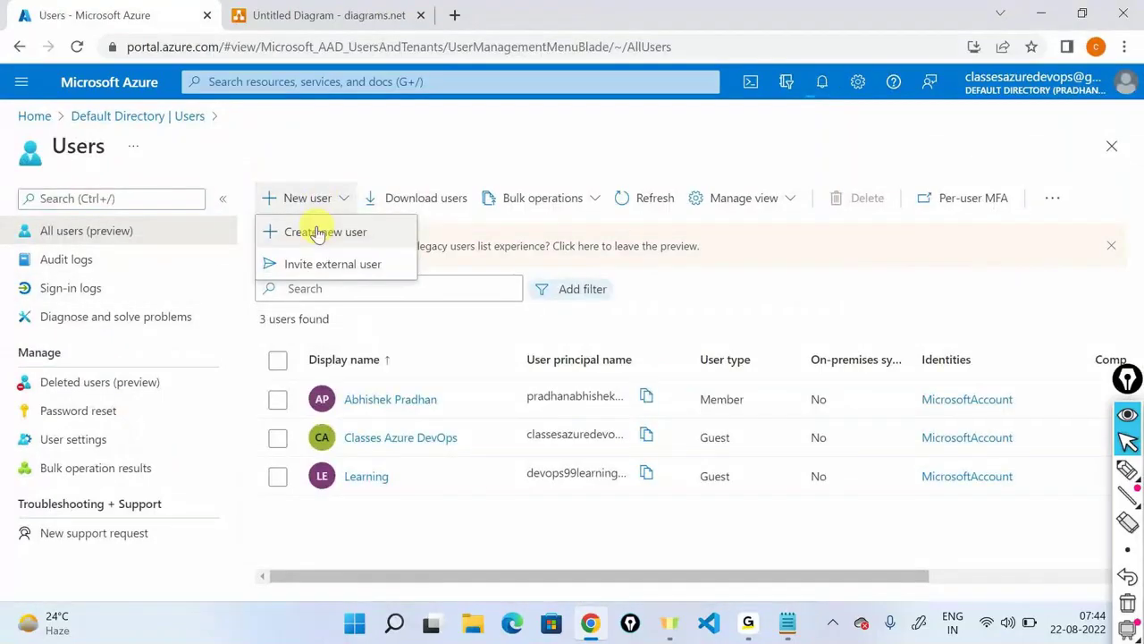
click(318, 233)
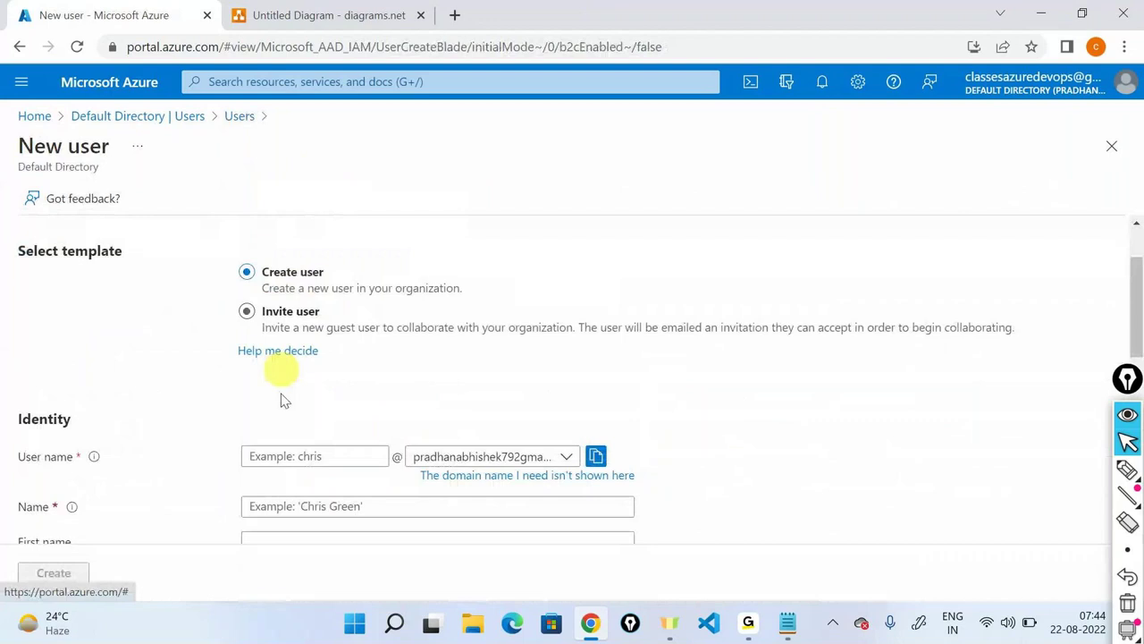
Enter user name user1 and display name User1.
click(302, 457)
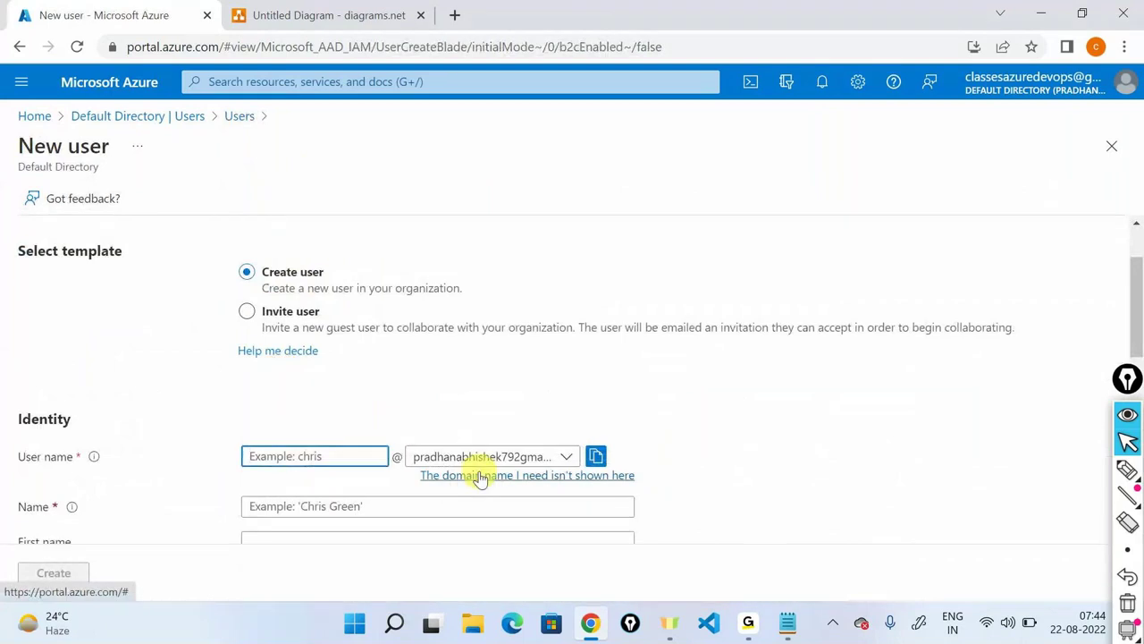
text(user1)
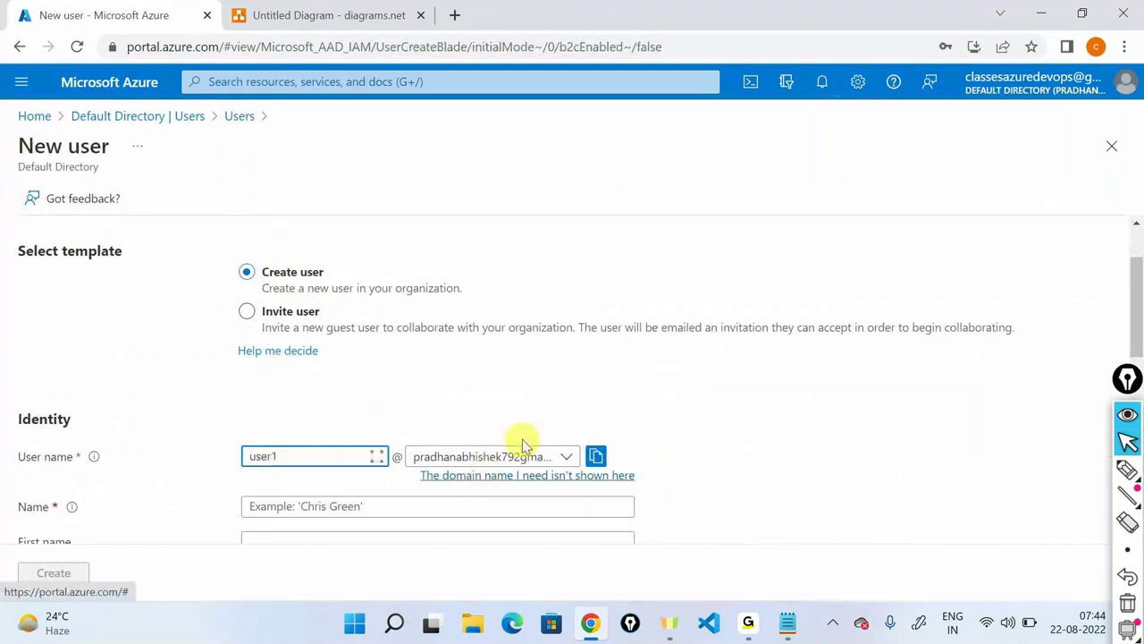
scroll(523, 444, down, 1)
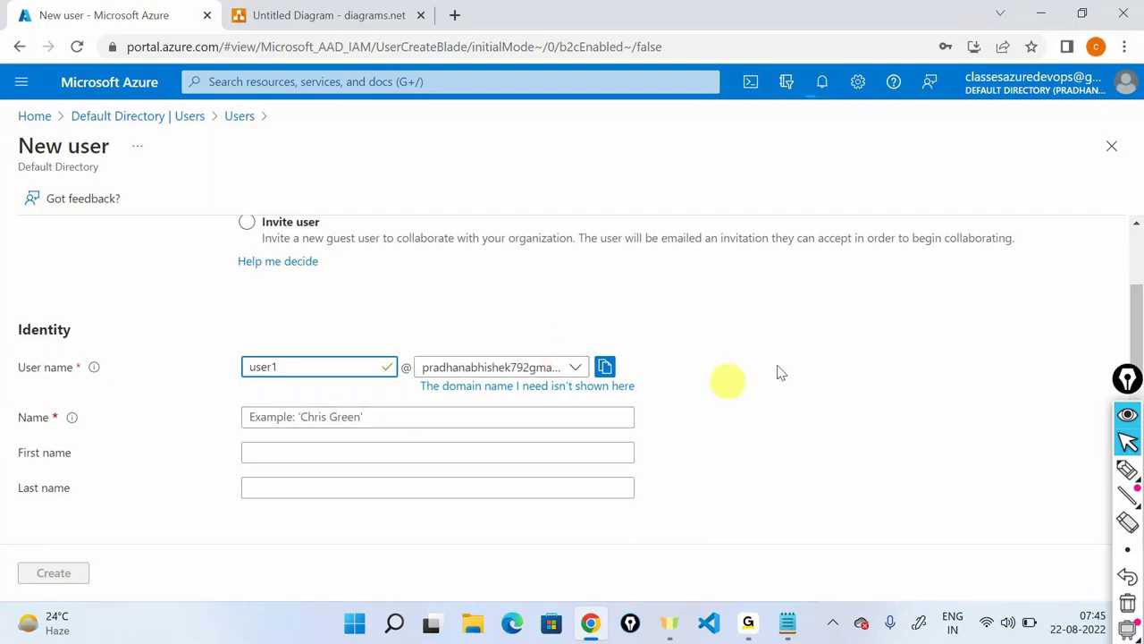
click(1037, 107)
click(388, 414)
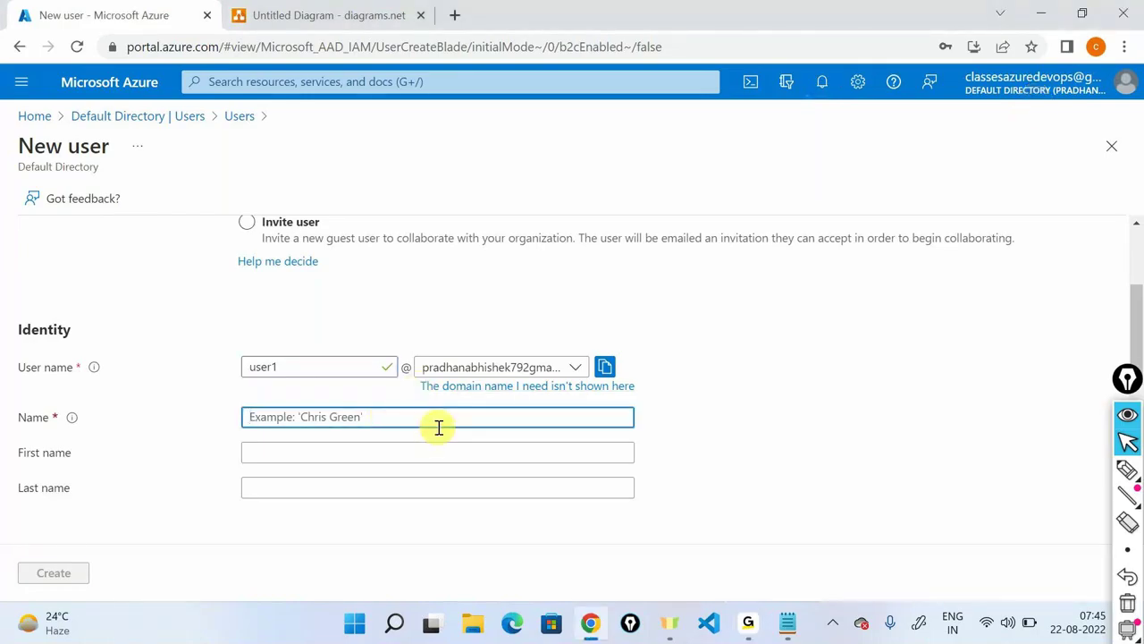
text(User1)
scroll(438, 434, down, 2)
scroll(438, 434, down, 1)
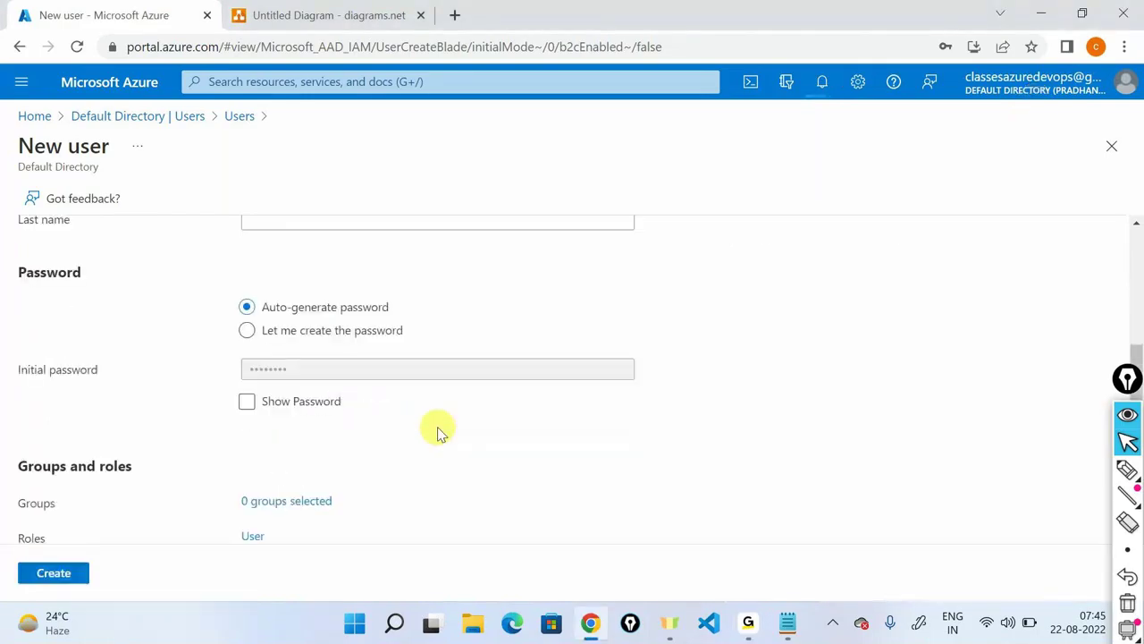
Set a custom initial password and job title developer, then create the user.
click(332, 330)
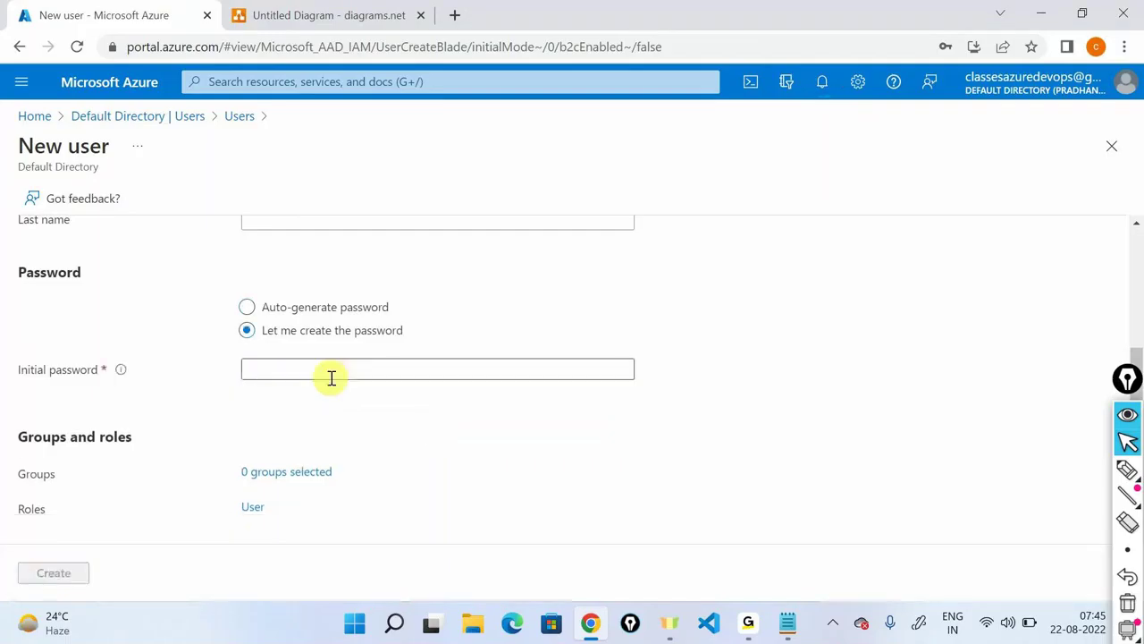
click(332, 378)
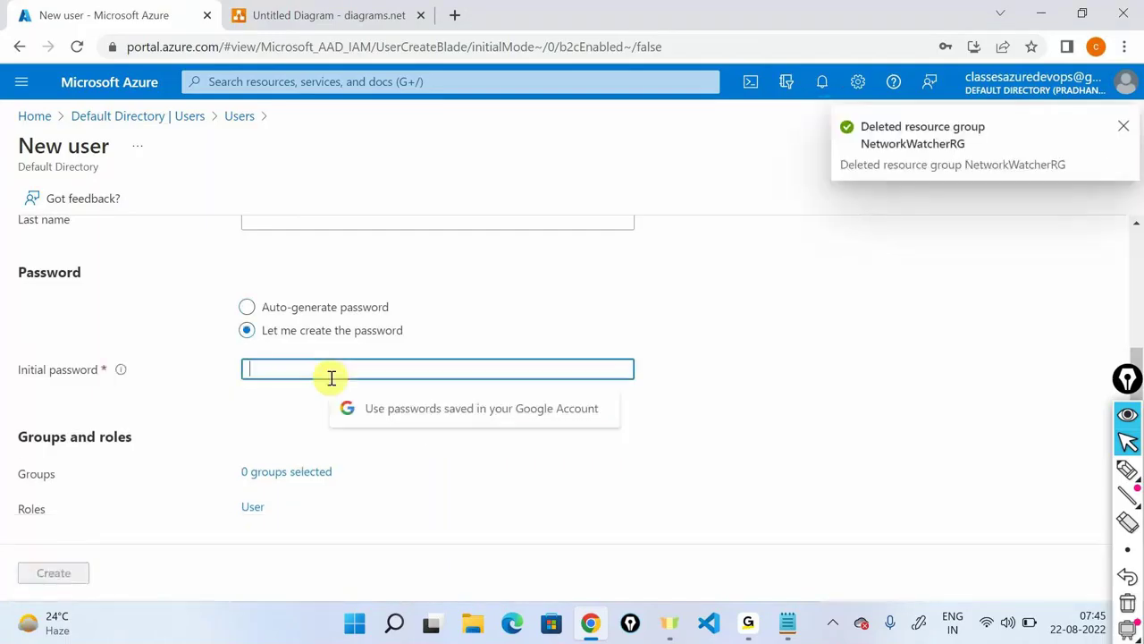
text(••••••••••)
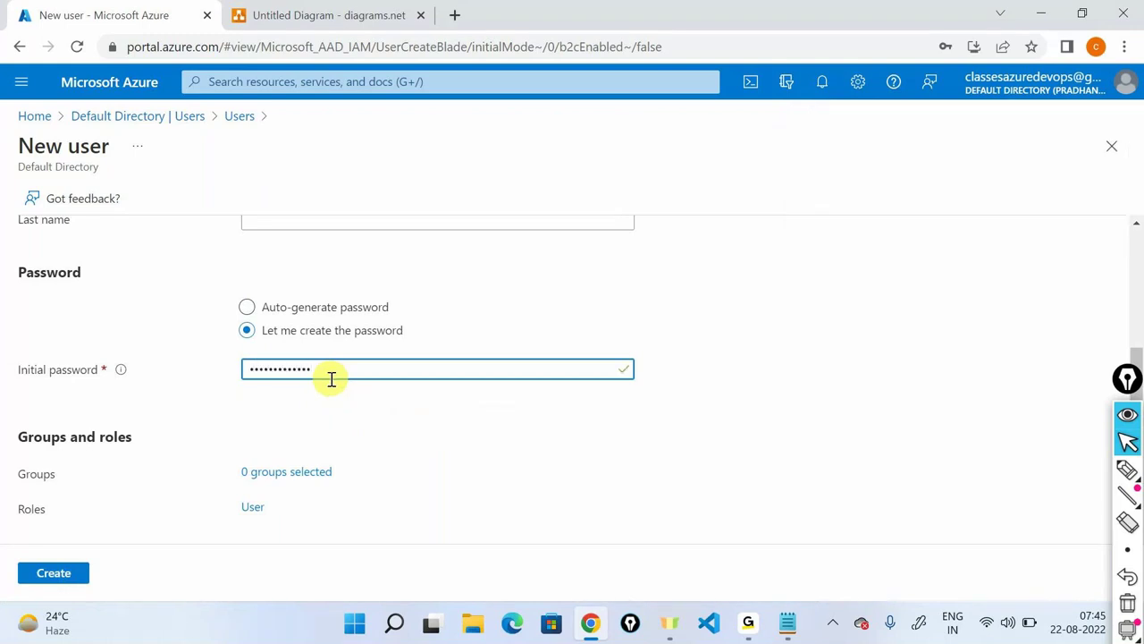
scroll(331, 379, down, 4)
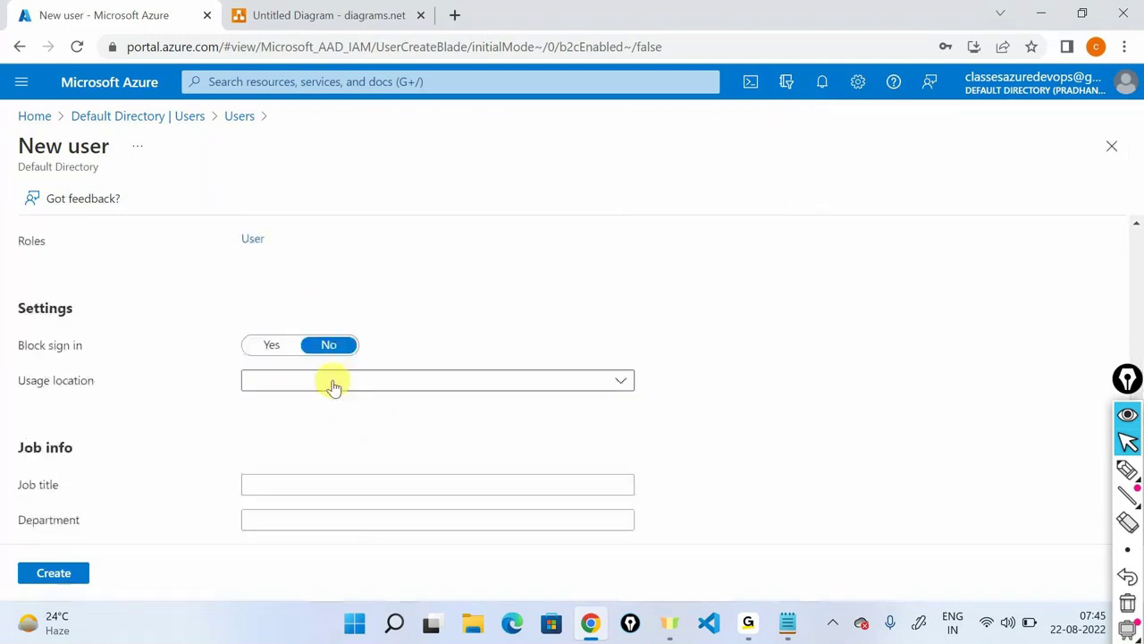
click(314, 396)
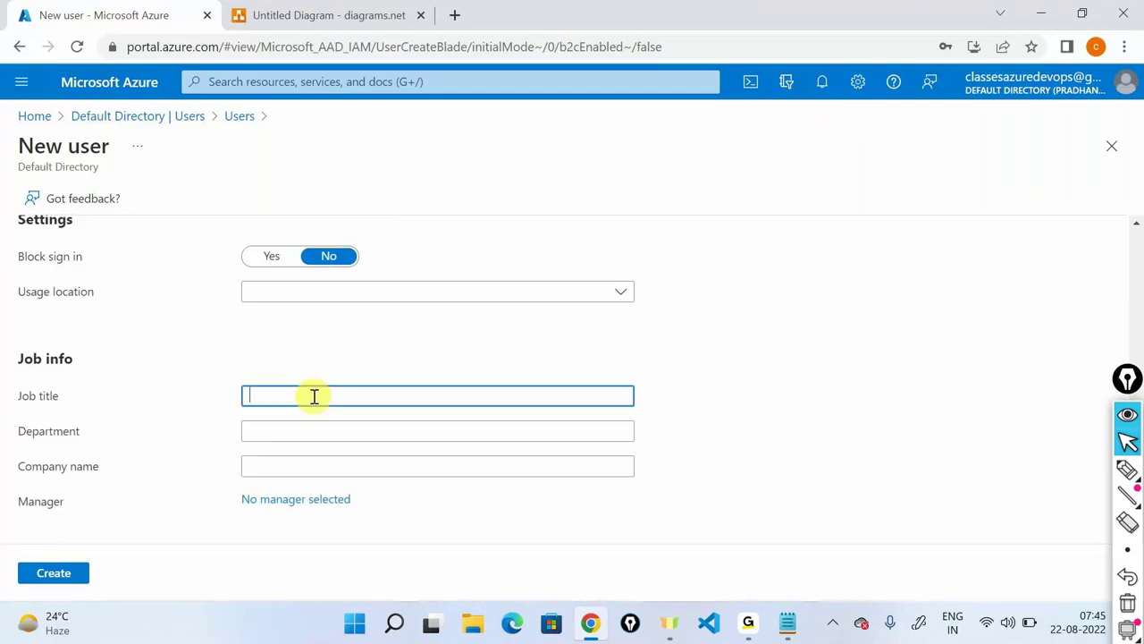
text(developer)
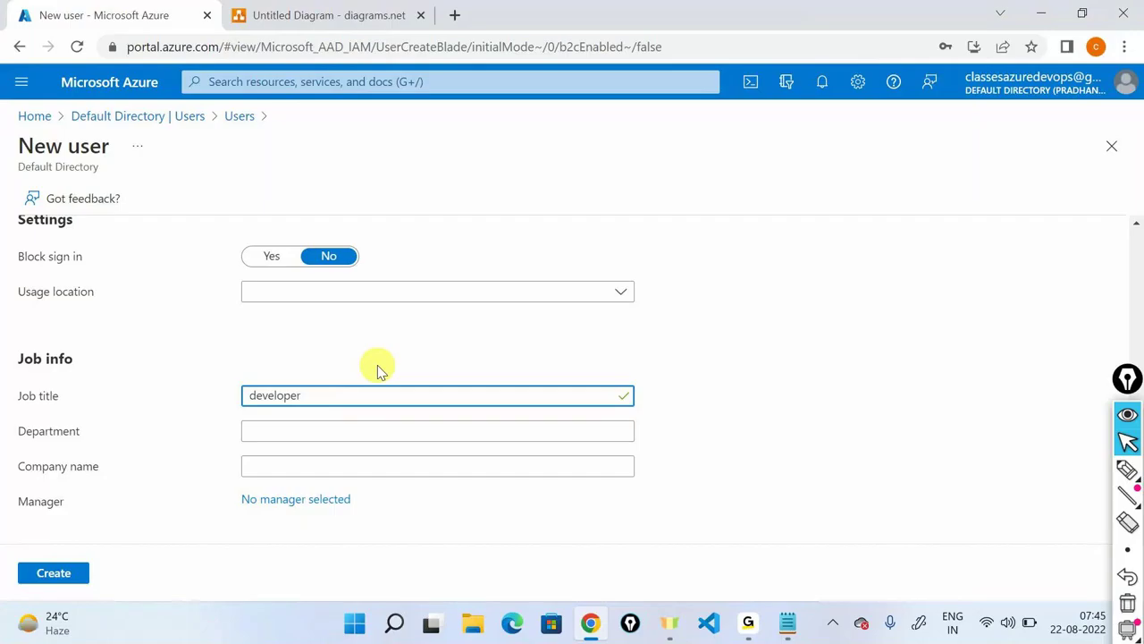
key(Return)
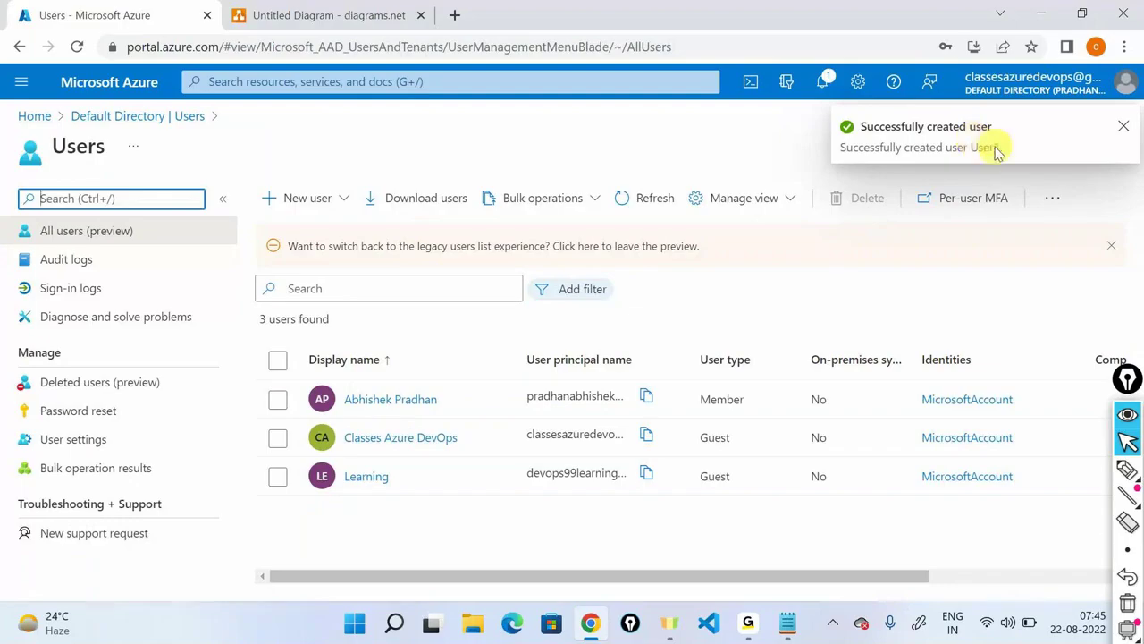
Start another new user with user name user2 and display name User2.
click(323, 202)
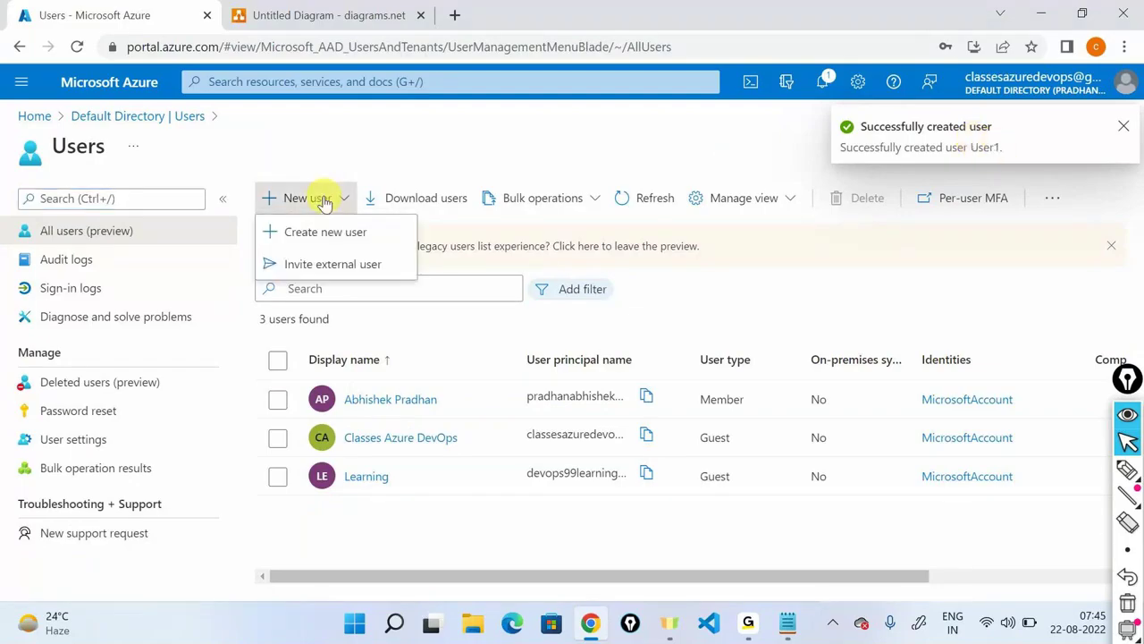
click(315, 231)
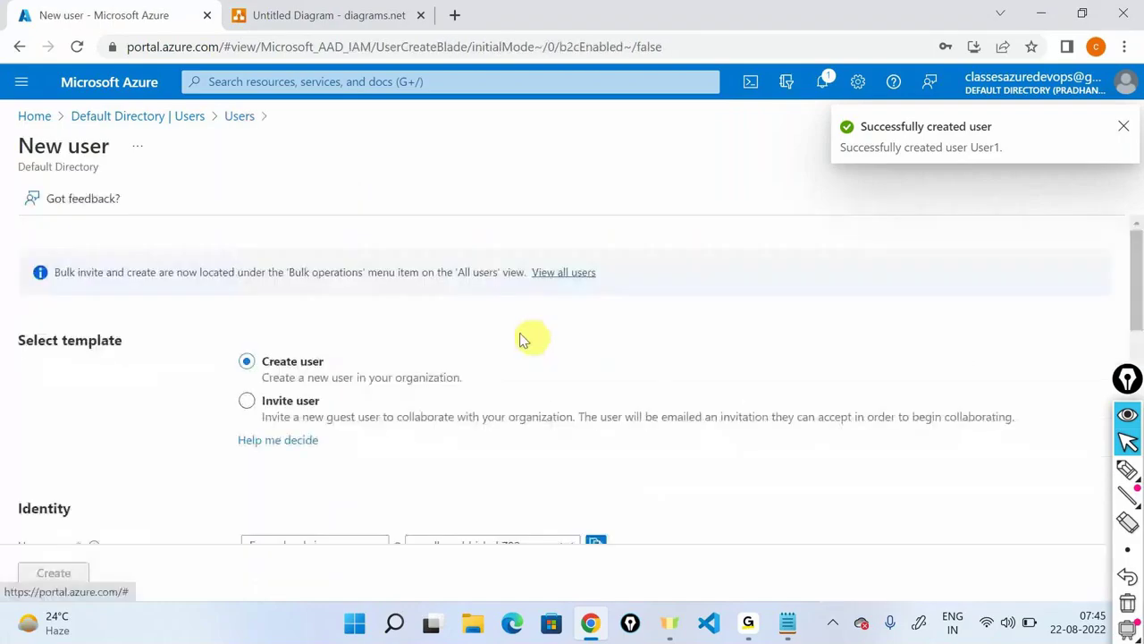
scroll(523, 340, down, 1)
click(313, 456)
text(user2)
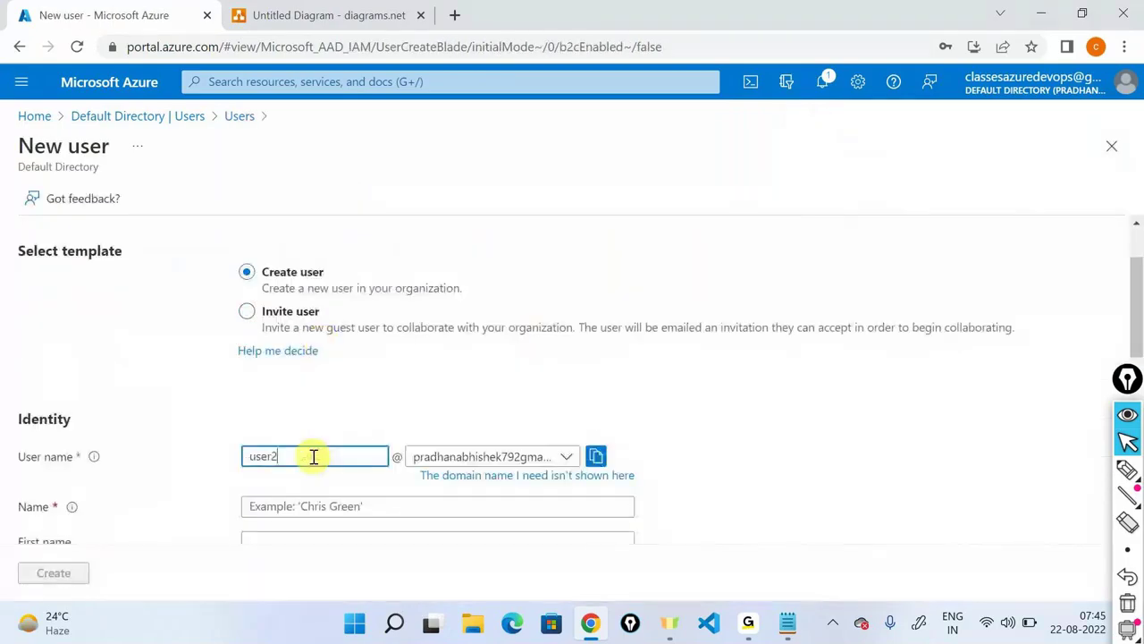
scroll(314, 451, down, 1)
click(310, 417)
text(User2)
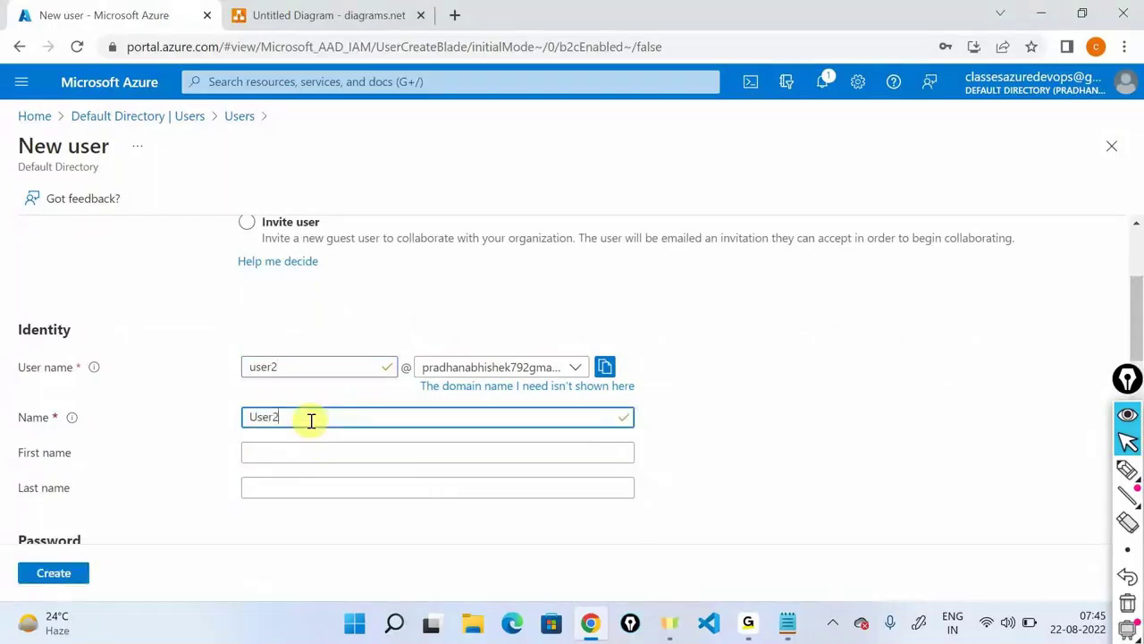
Set a custom initial password and job title tester, then create User2.
scroll(311, 420, down, 3)
click(264, 333)
click(283, 360)
text(Pass@12)
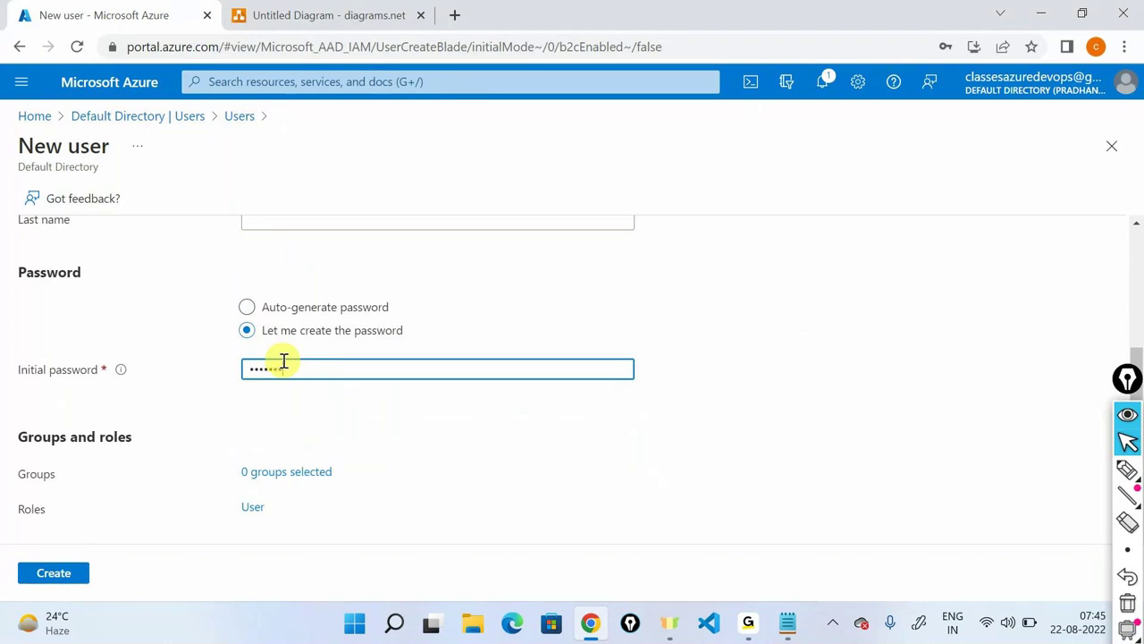
text(3456)
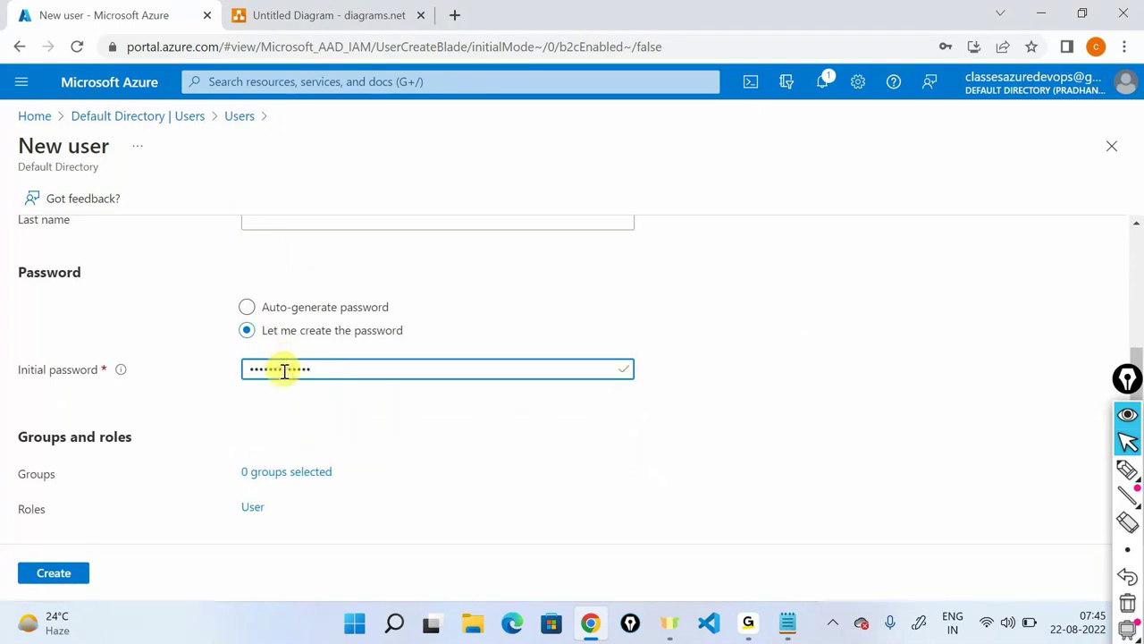
scroll(284, 372, down, 3)
scroll(285, 372, down, 1)
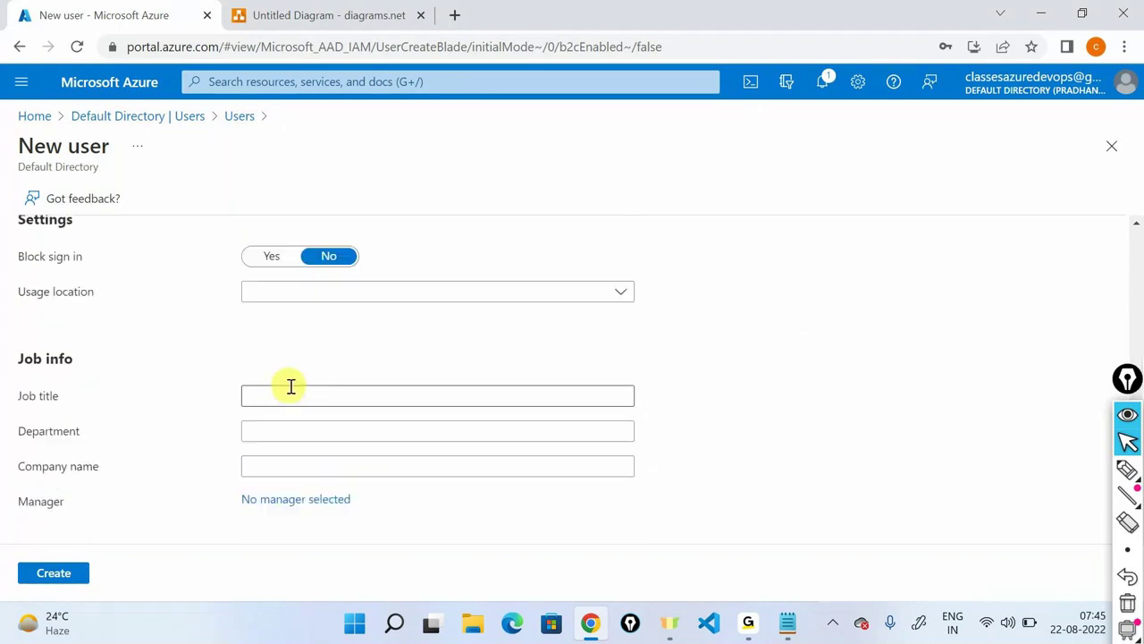
click(316, 393)
text(tester)
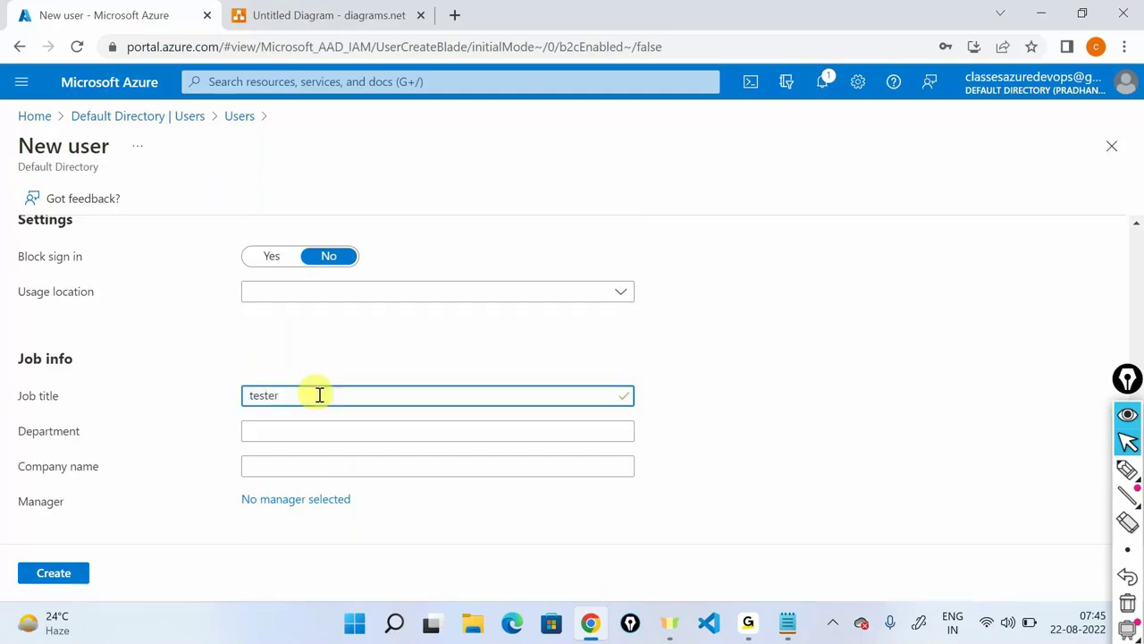
click(76, 574)
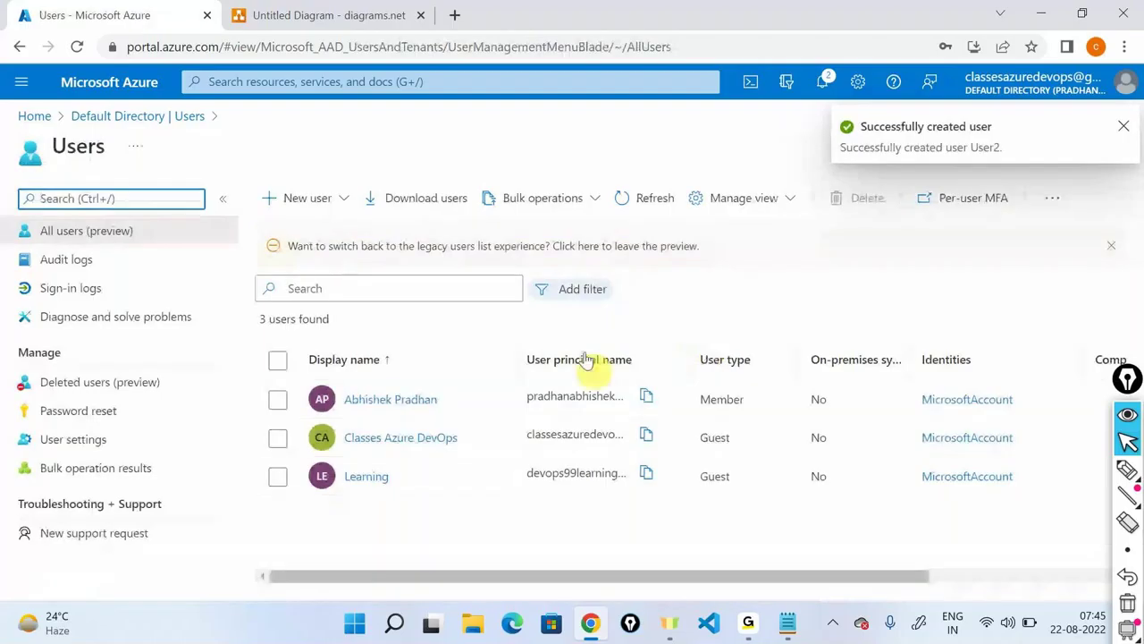
Refresh the Users list until User2 appears among the five users, then go back Home.
click(631, 204)
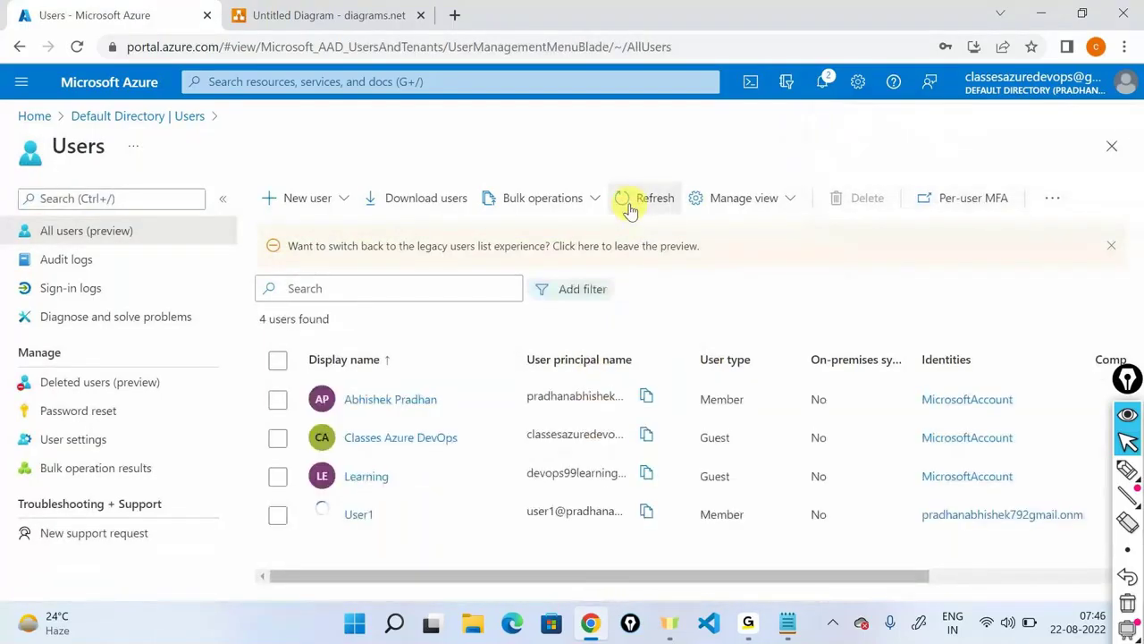
click(631, 204)
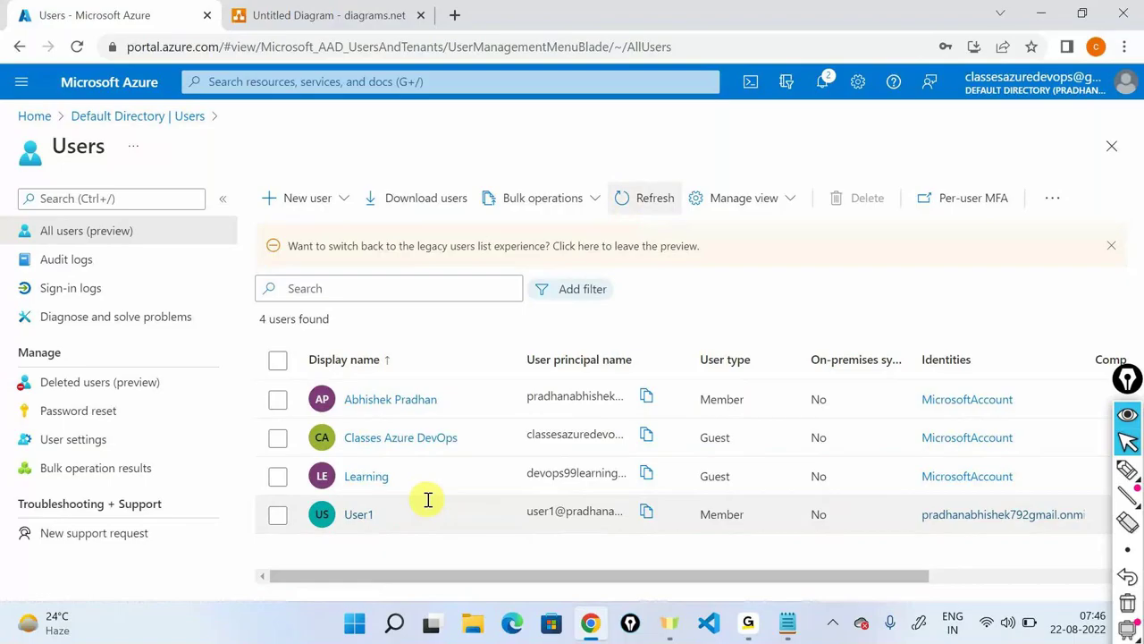
click(644, 198)
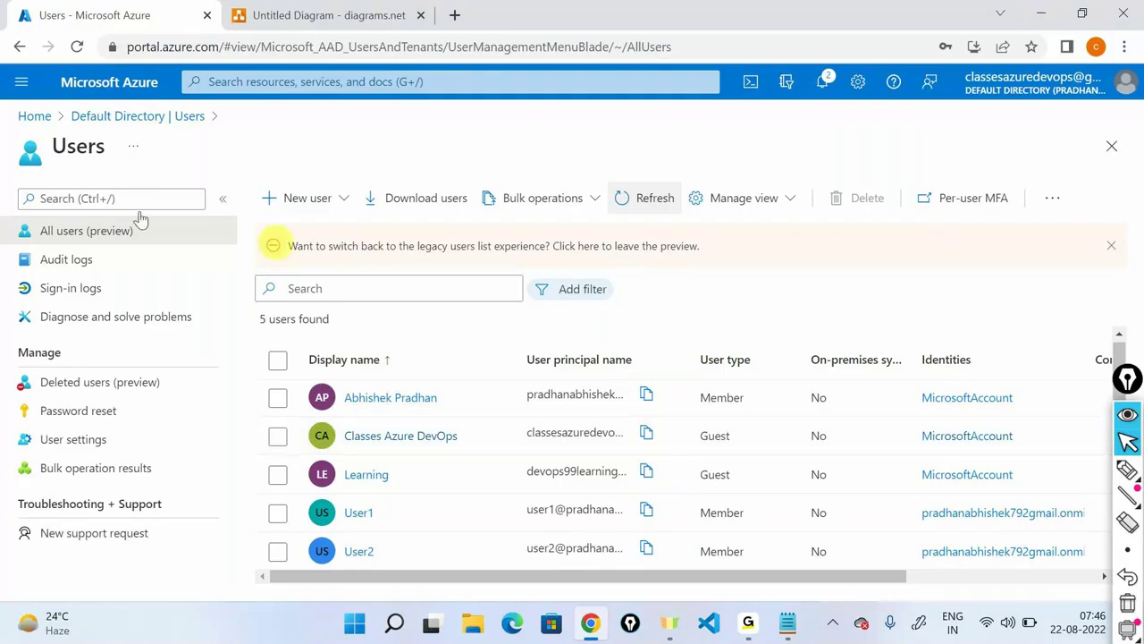
click(32, 115)
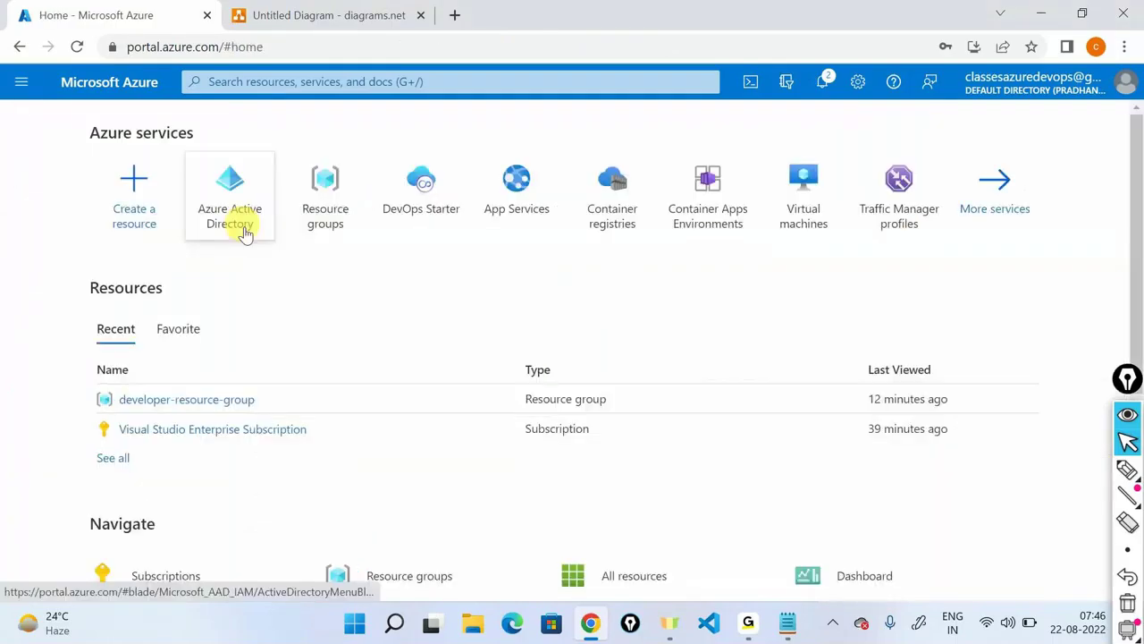
Add a Contributor role assignment for member User1 on the Visual Studio Enterprise Subscription's IAM page.
click(214, 431)
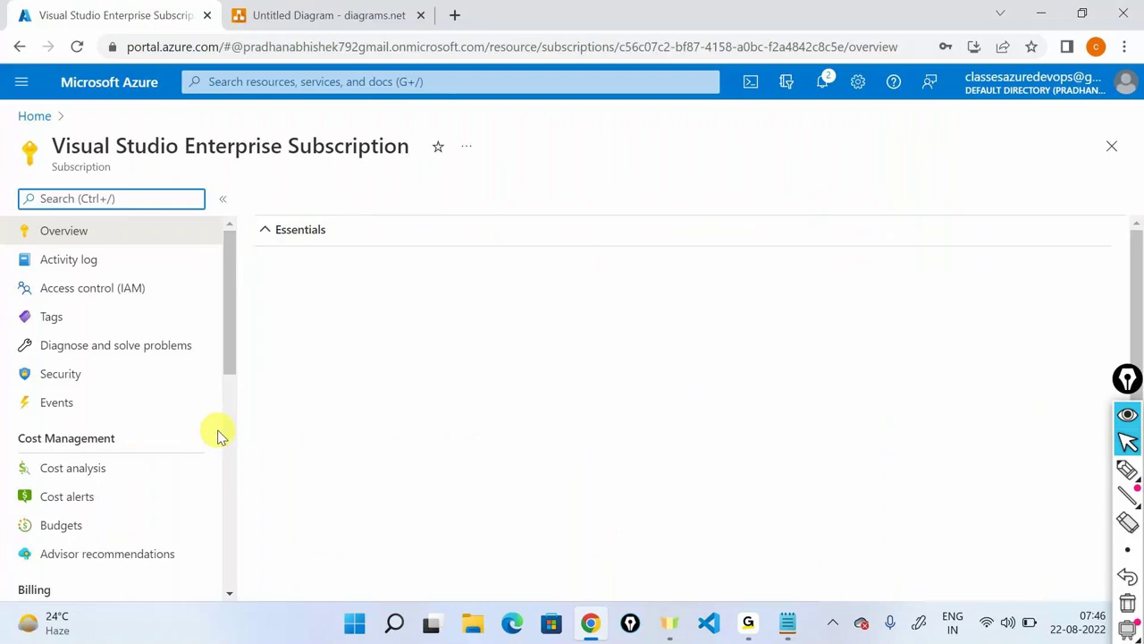
click(140, 290)
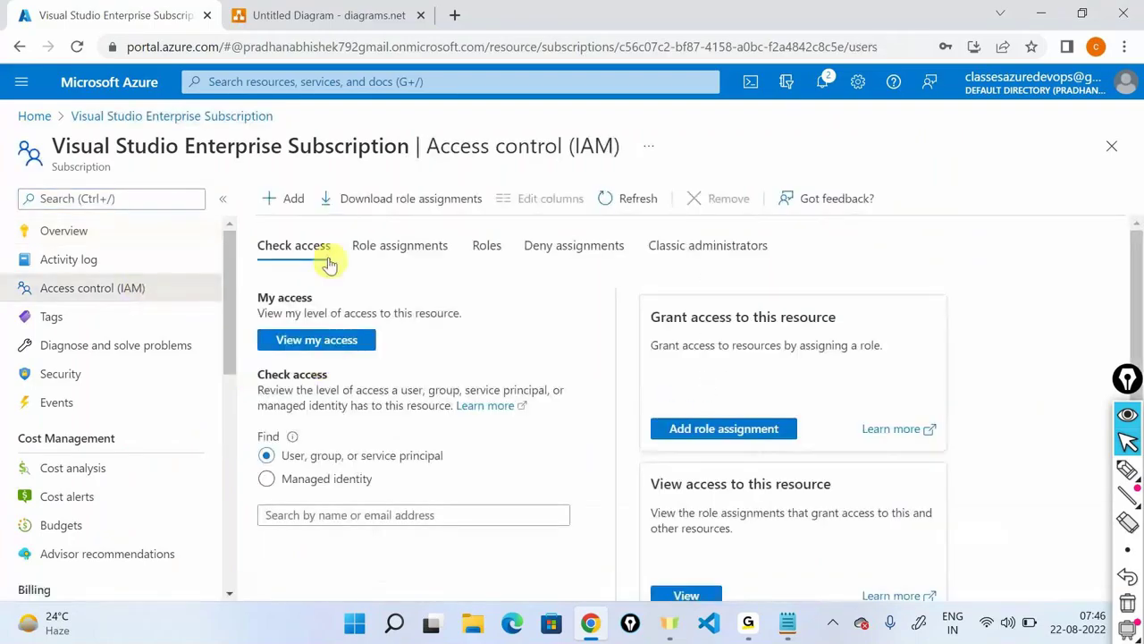
click(283, 198)
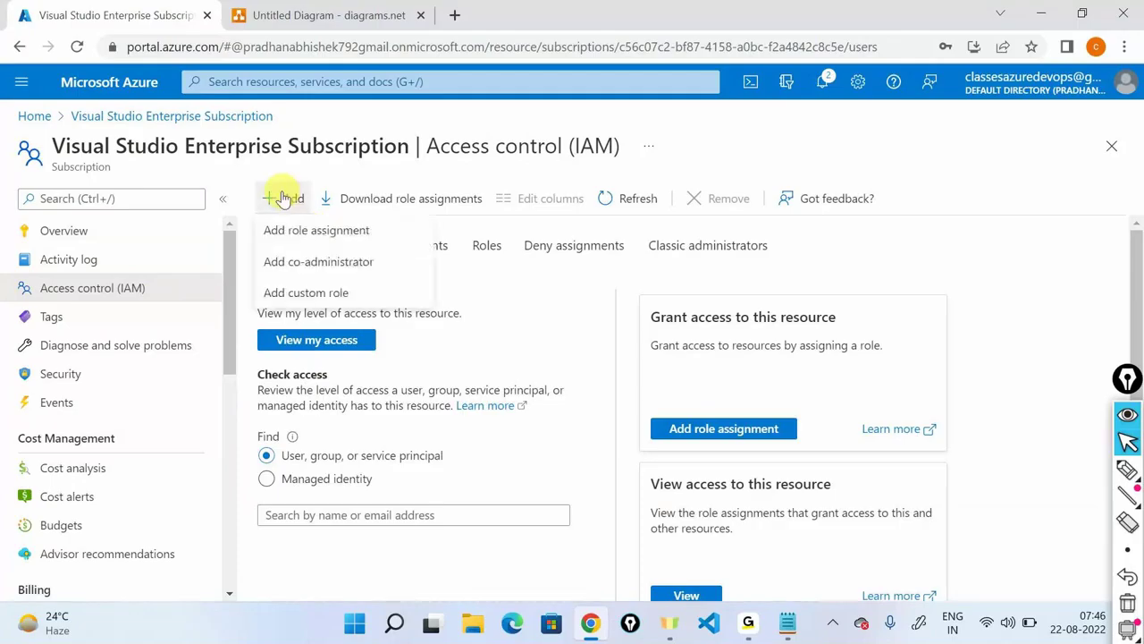
click(295, 229)
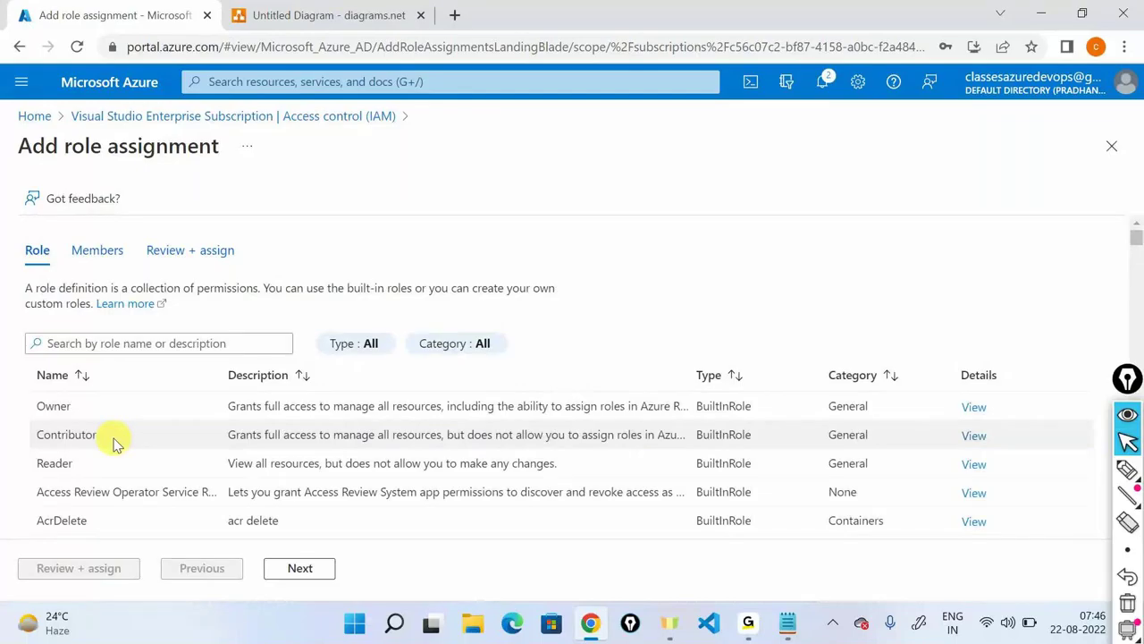
double_click(113, 439)
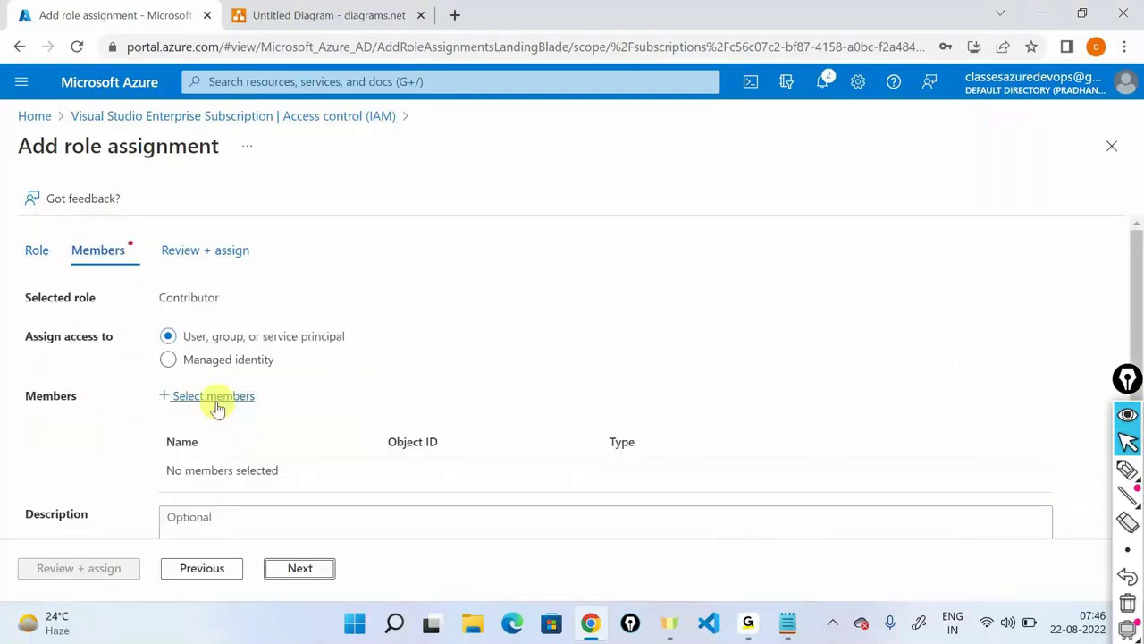
click(217, 398)
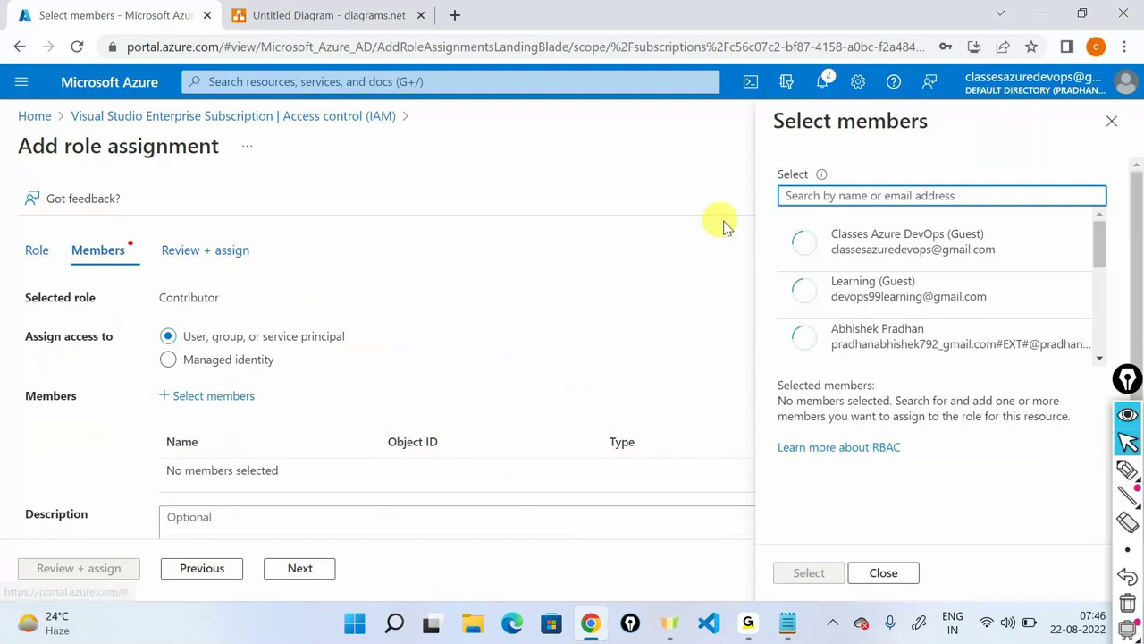
text(user)
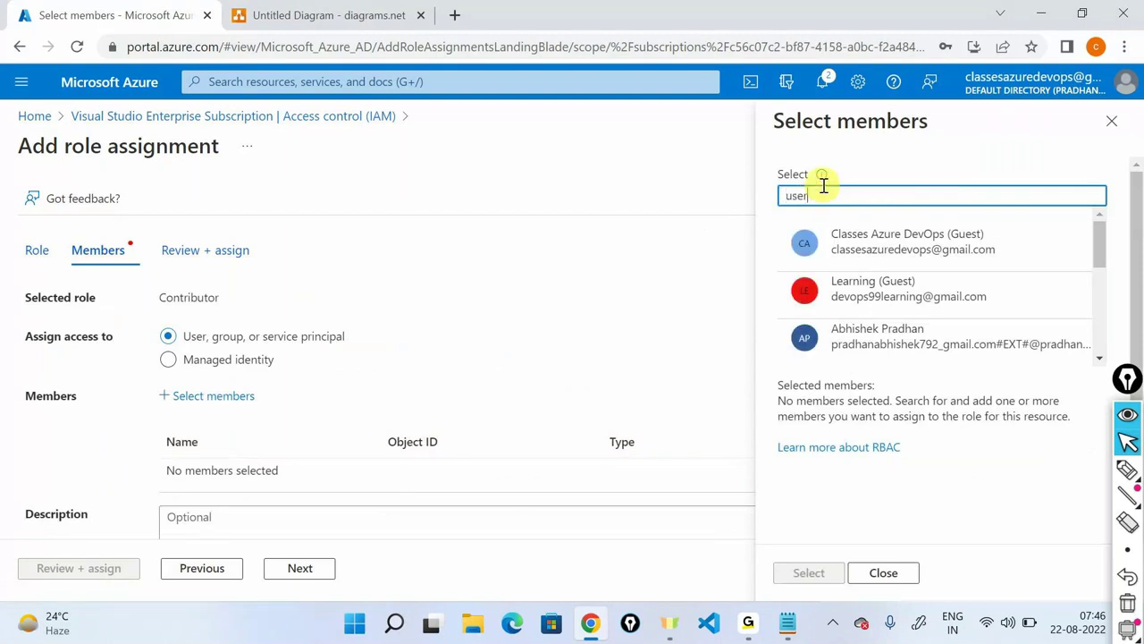
text(1)
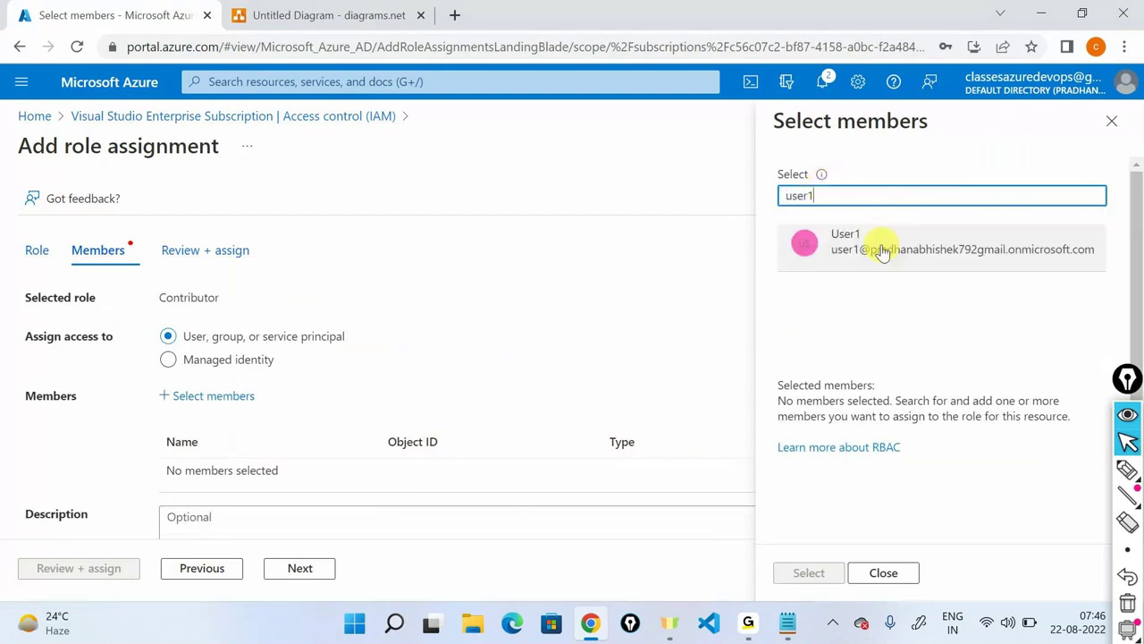
click(882, 247)
click(804, 570)
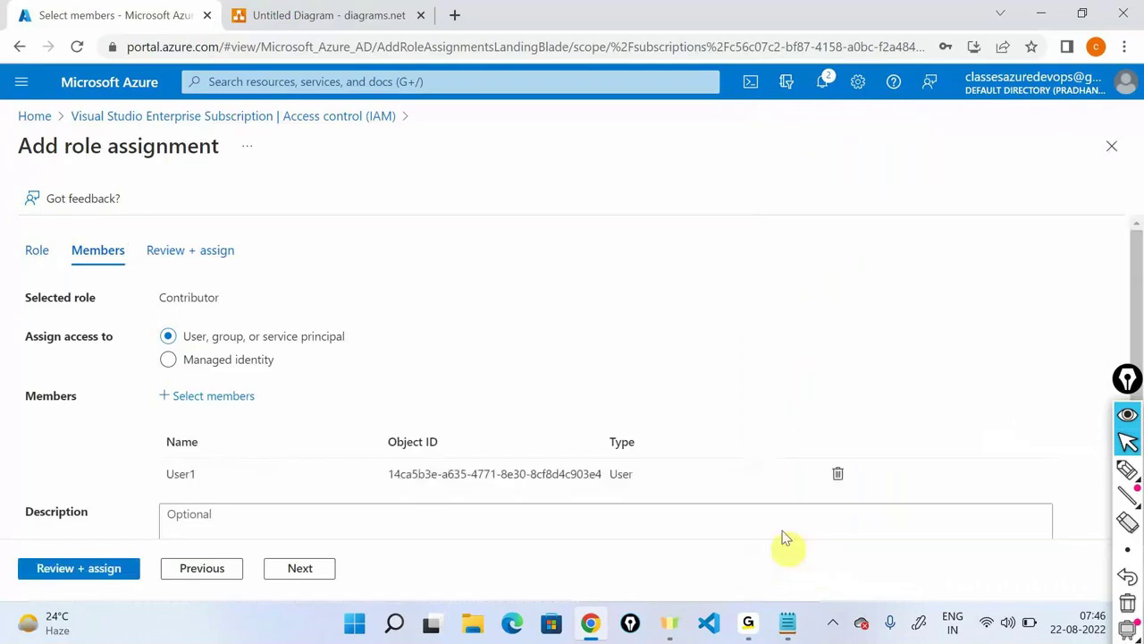
click(84, 567)
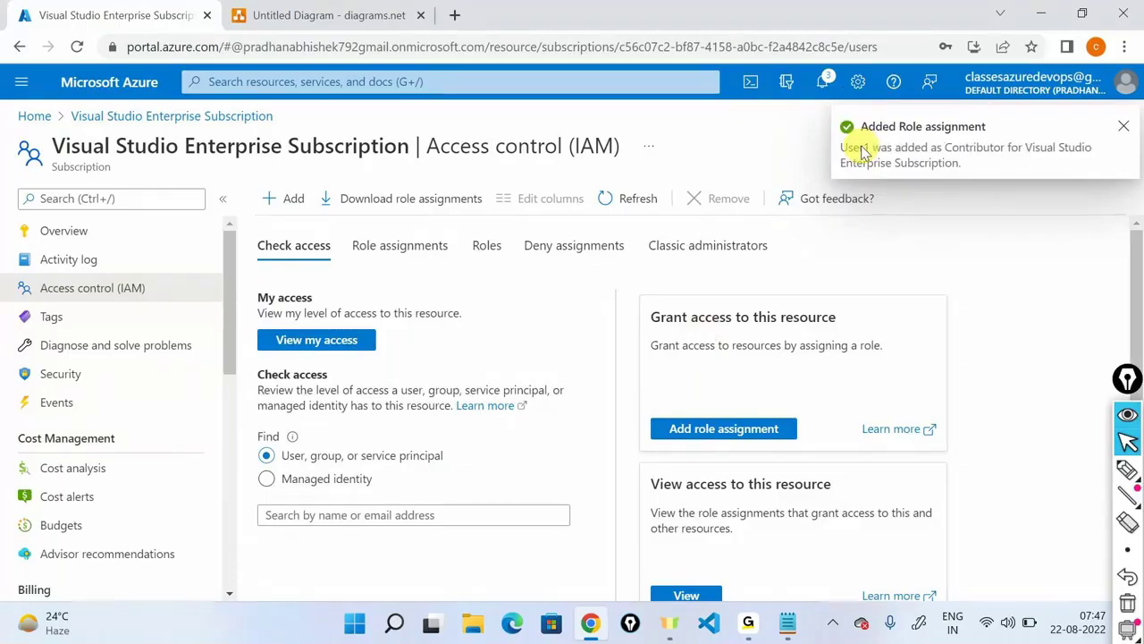
Copy User1's user principal name from its Azure Active Directory profile.
click(33, 115)
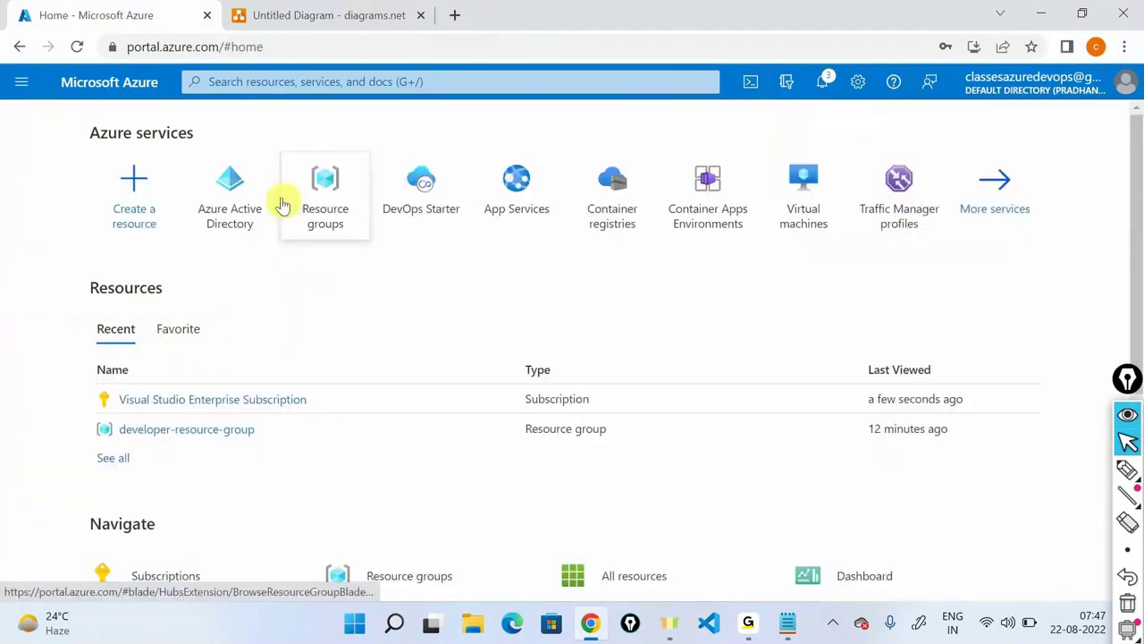
click(253, 197)
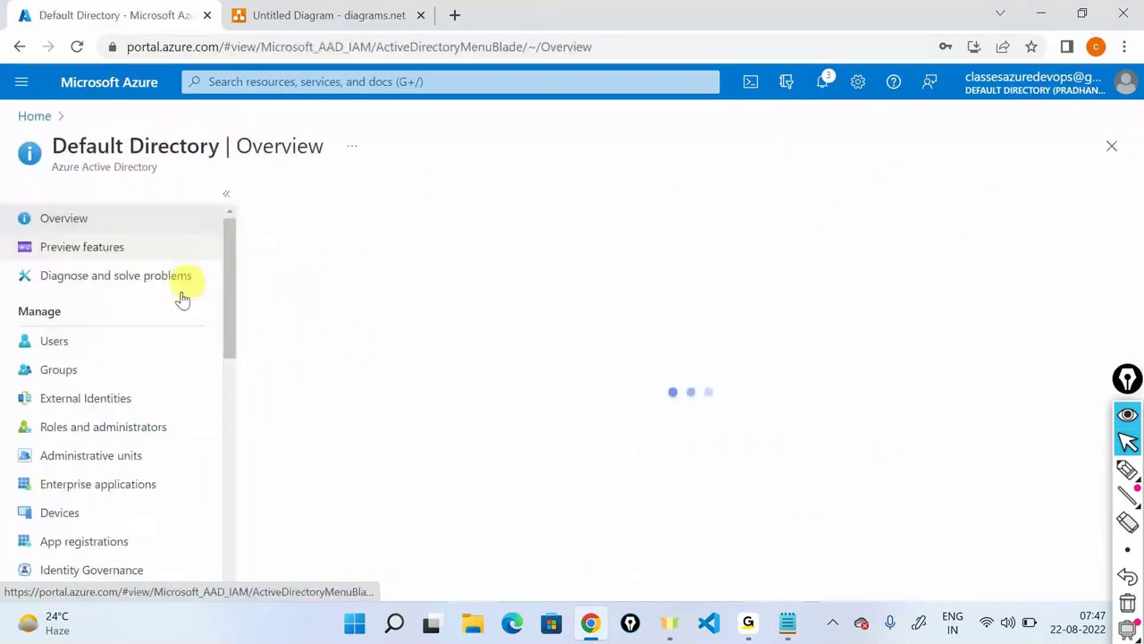
click(108, 350)
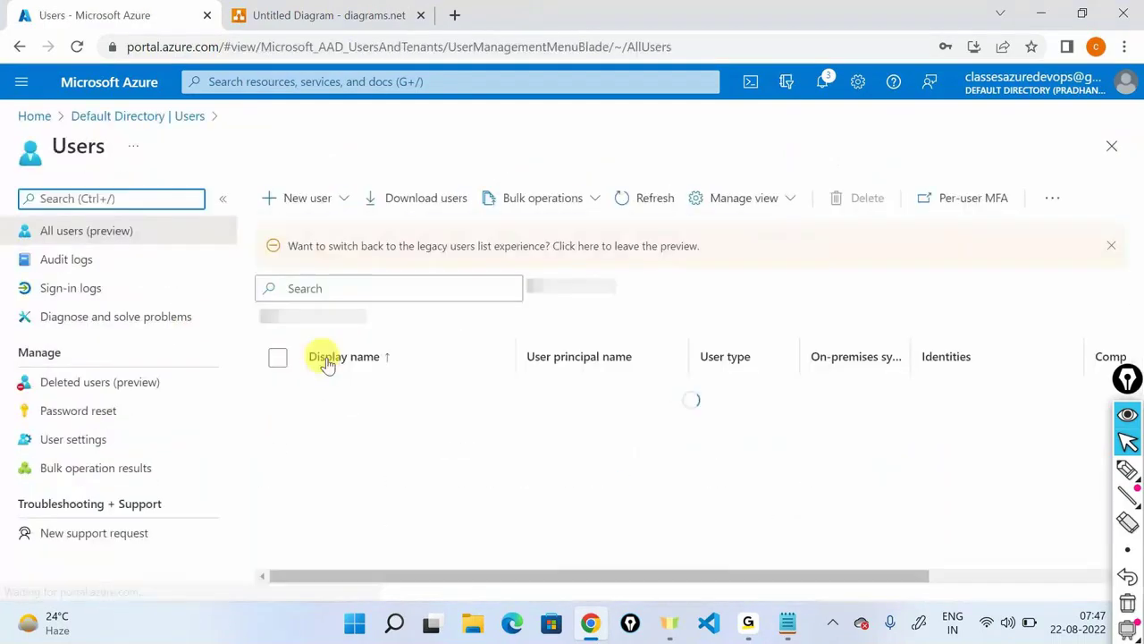
click(359, 512)
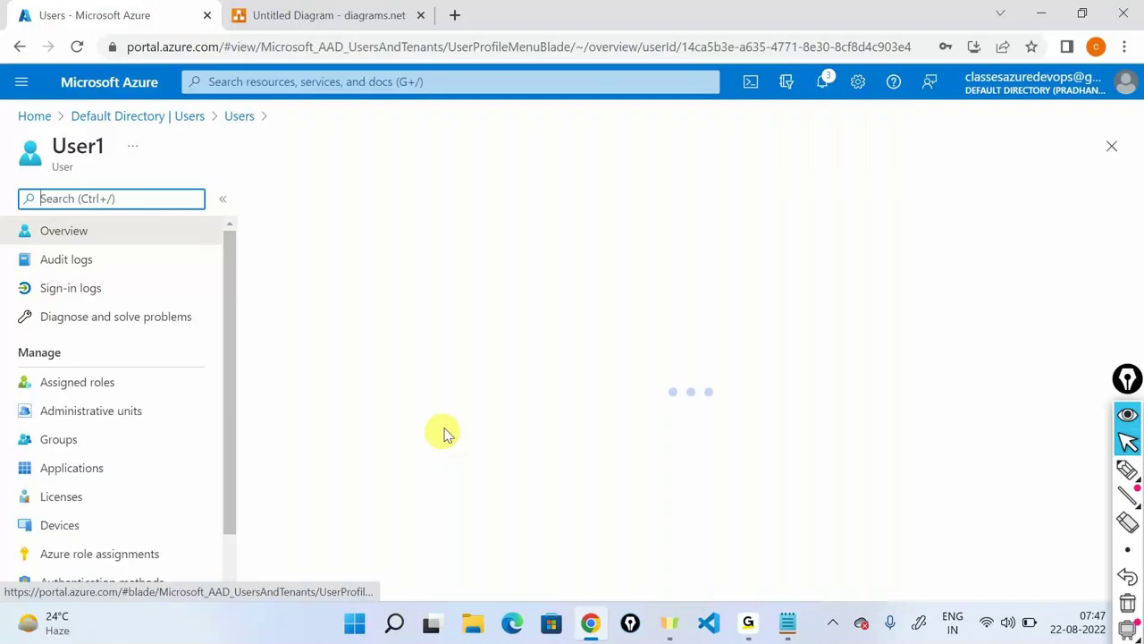
triple_click(471, 438)
key(ctrl+c)
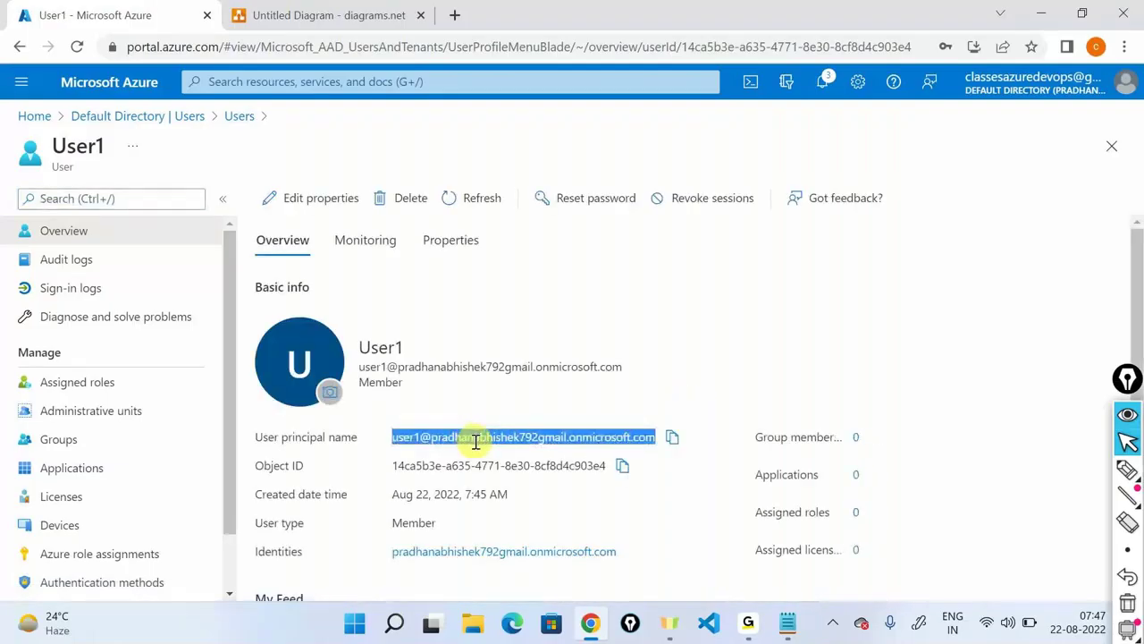
Open a private browser window and paste User1's user principal name into the sign-in.
click(1123, 50)
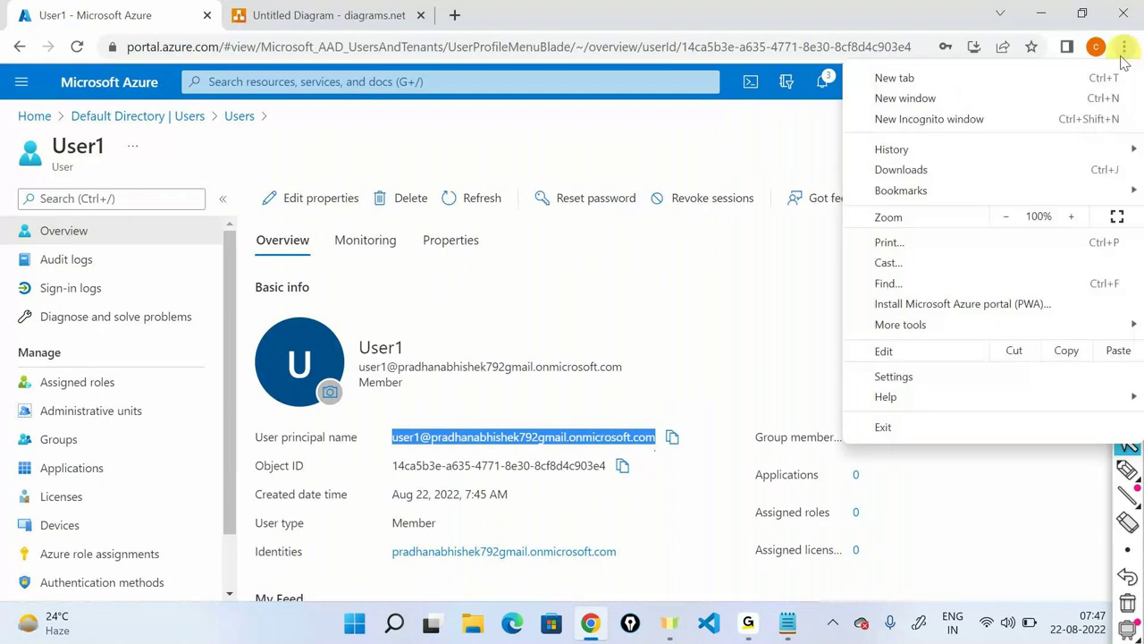
click(1058, 119)
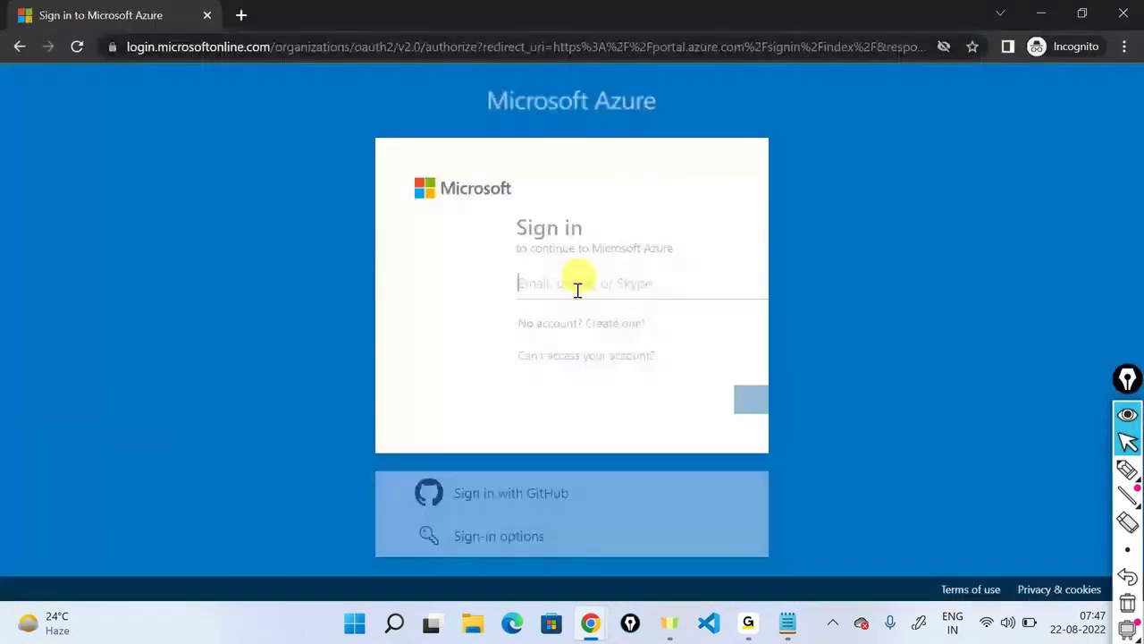
key(ctrl+v)
Sign in as User1 with the initial temporary password.
click(681, 402)
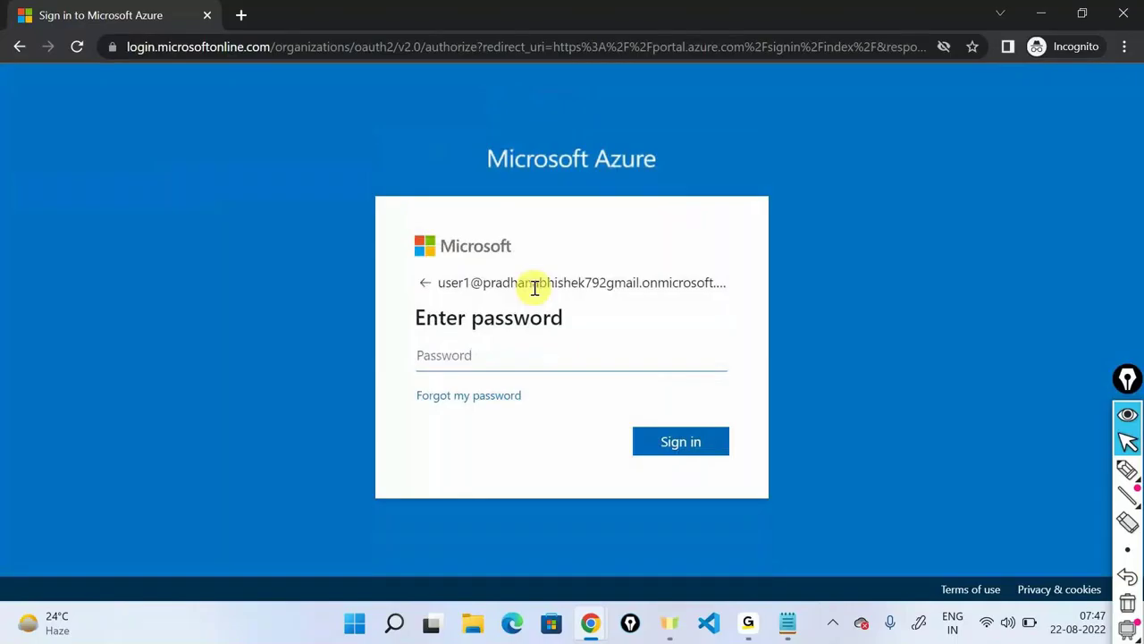
text(•••••••••••••)
key(Return)
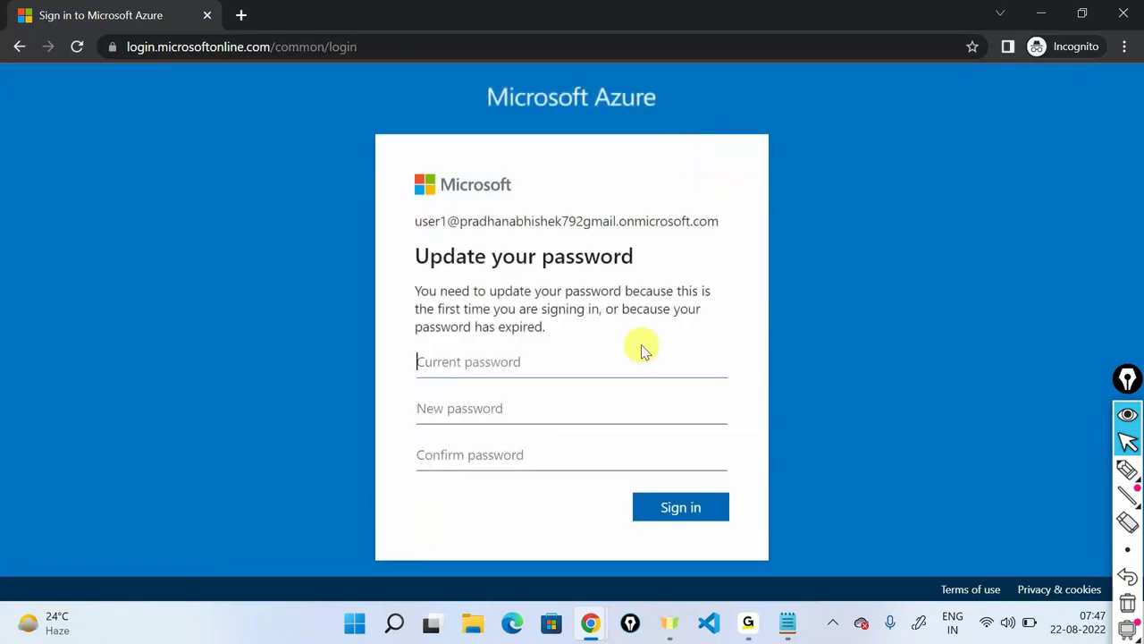
Change User1's password to a new one, skip security setup, and decline staying signed in.
text(••••••••••)
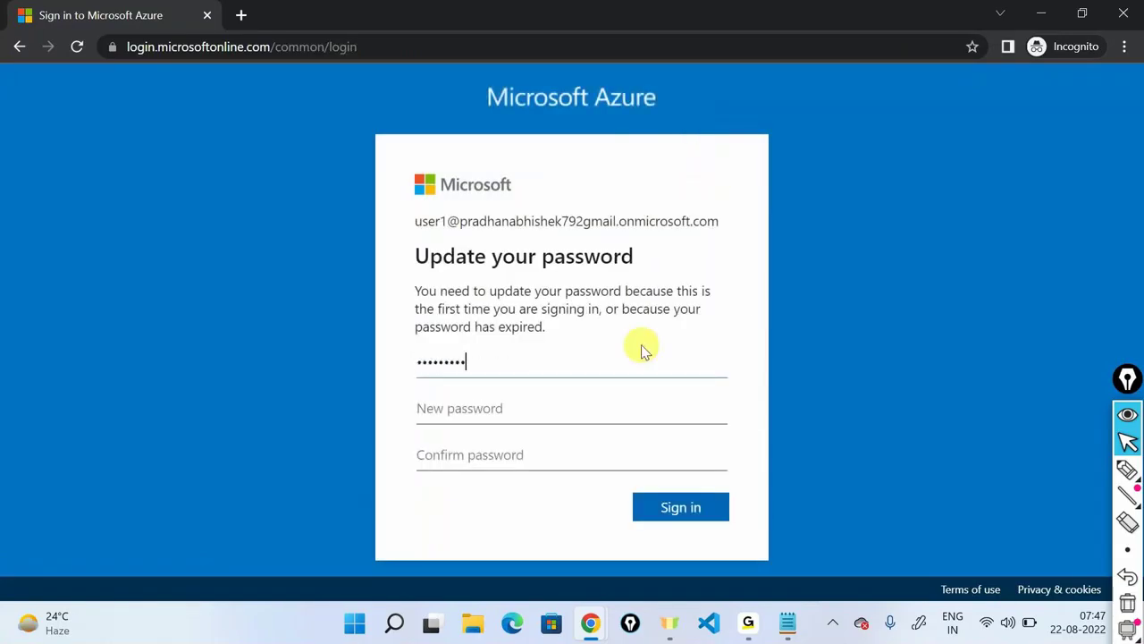
text(•)
key(ctrl+a)
key(BackSpace)
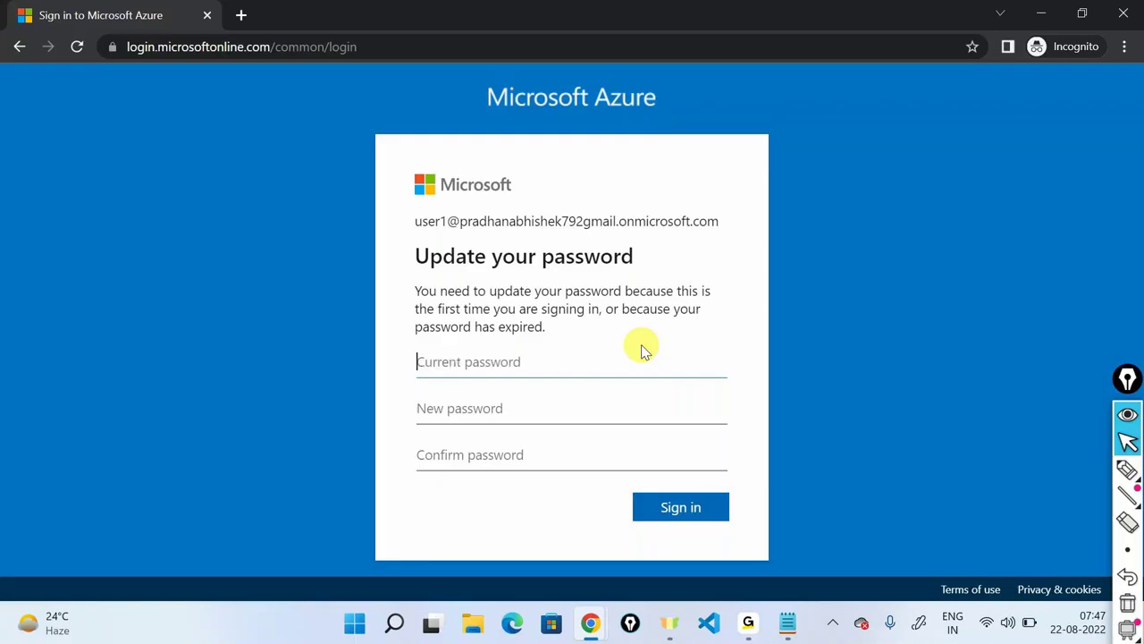
text(•••••••••••••)
key(Tab)
text(•••••••••)
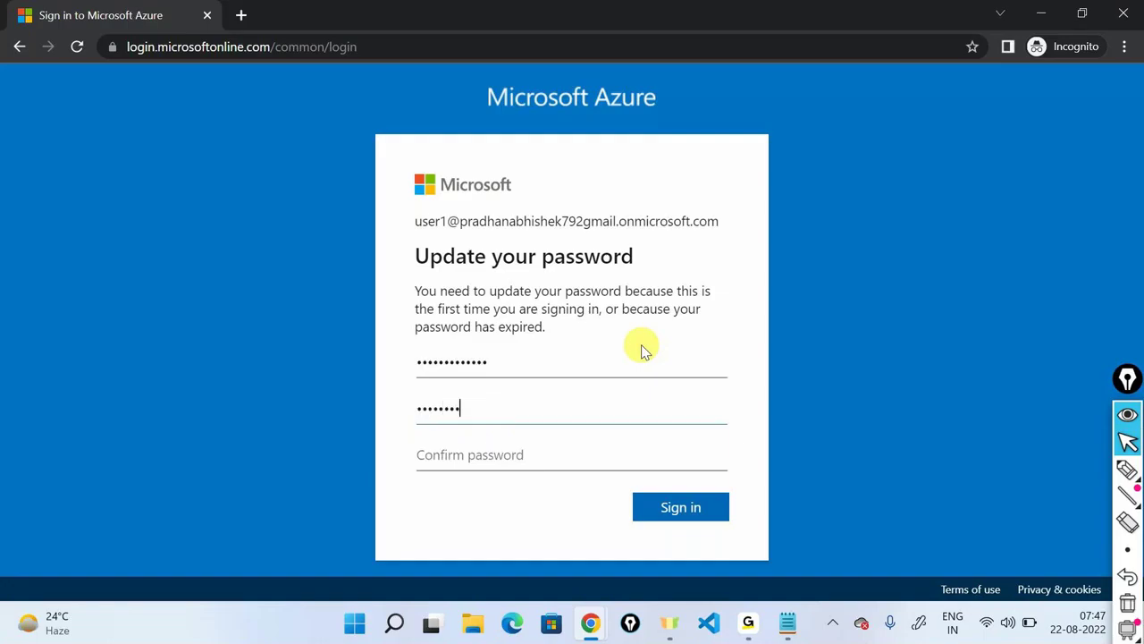
text(••••)
key(Tab)
text(•)
key(BackSpace)
text(••••)
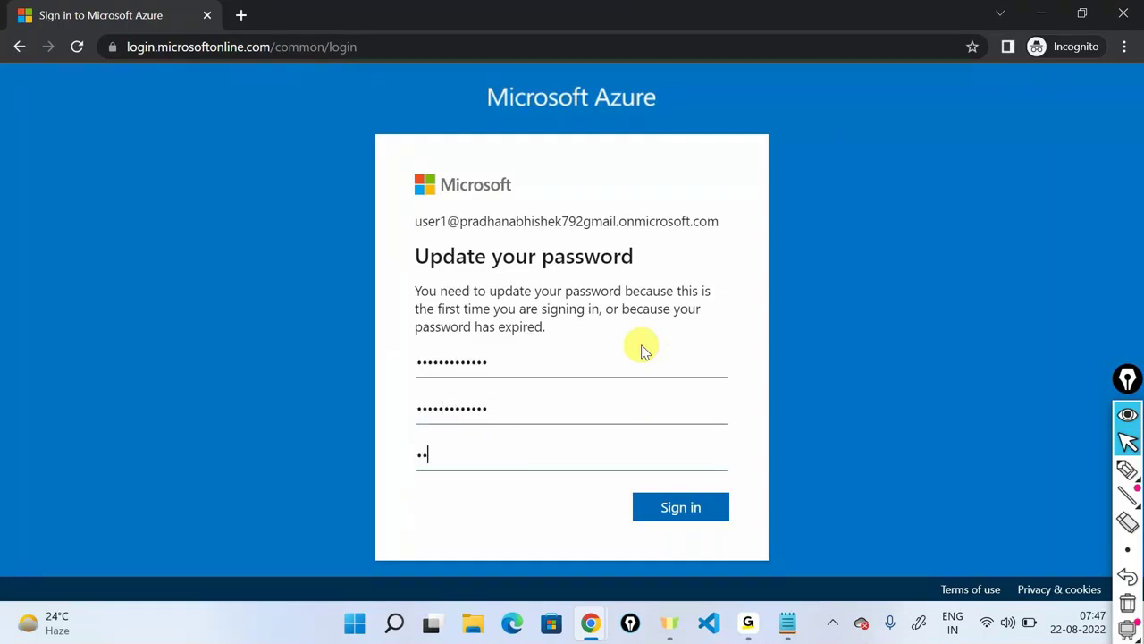
text(•••••••••)
key(Return)
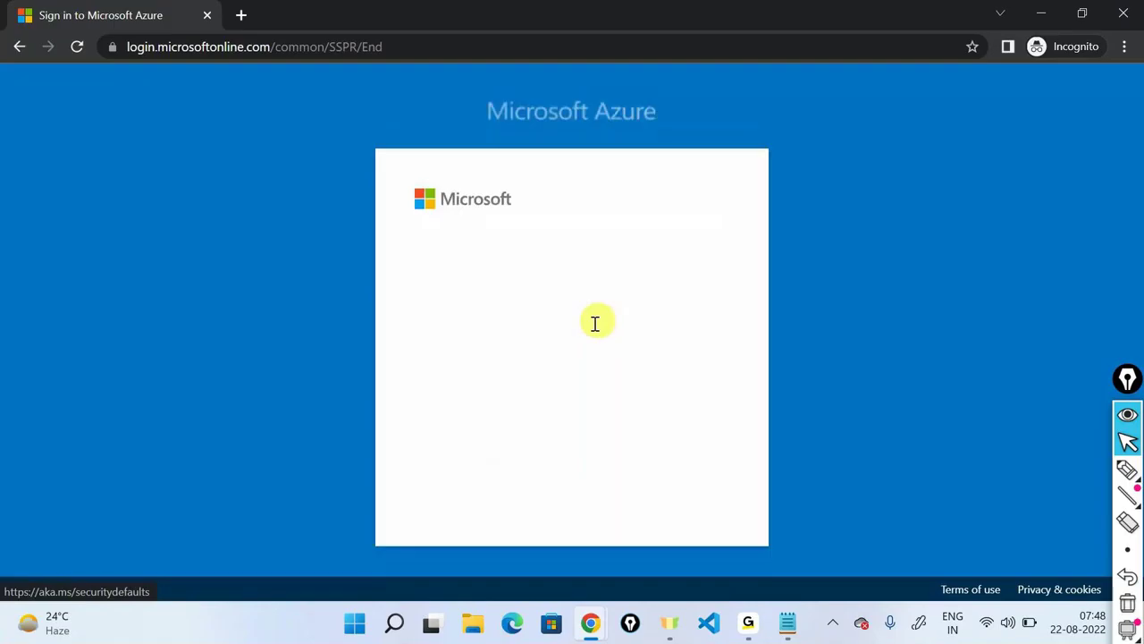
click(552, 384)
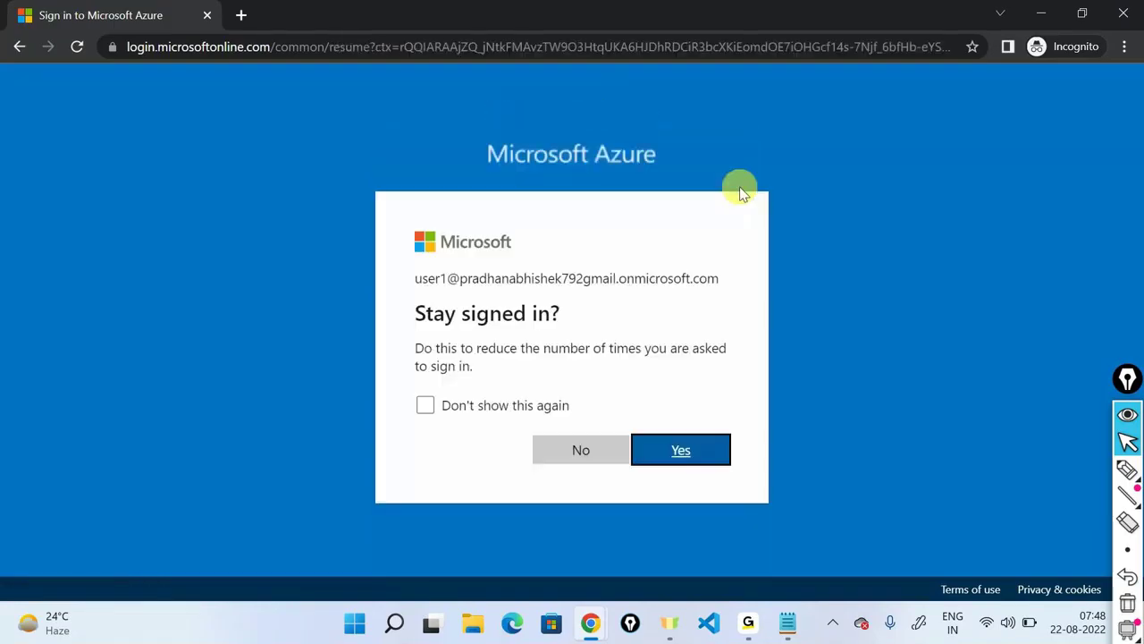
click(583, 449)
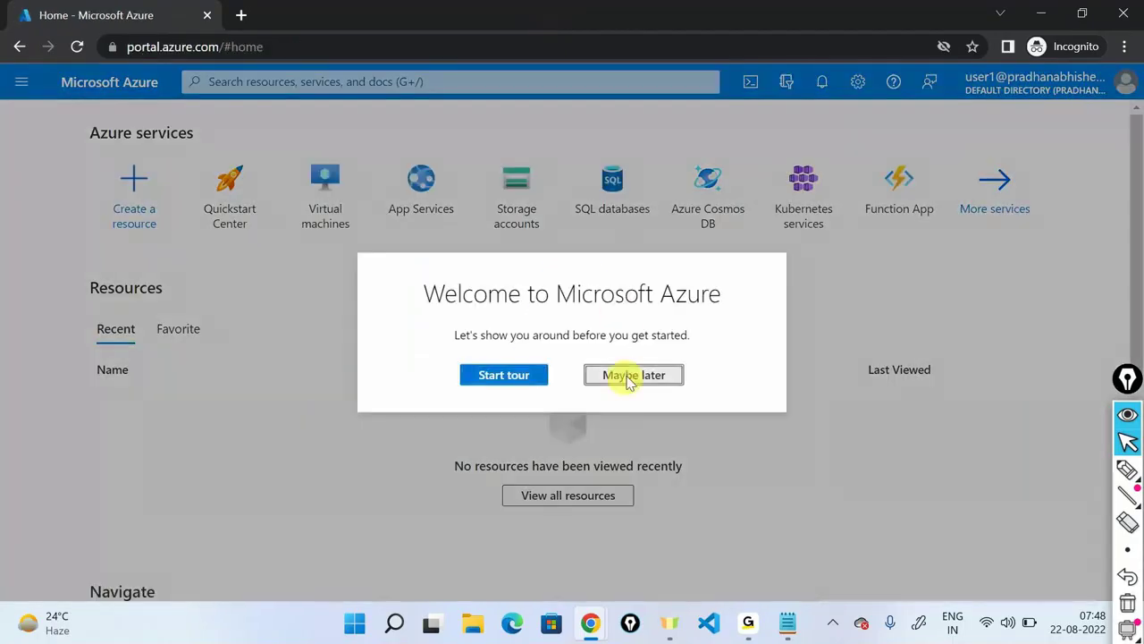
Dismiss User1's welcome tour and start a search in the portal's search bar.
click(630, 378)
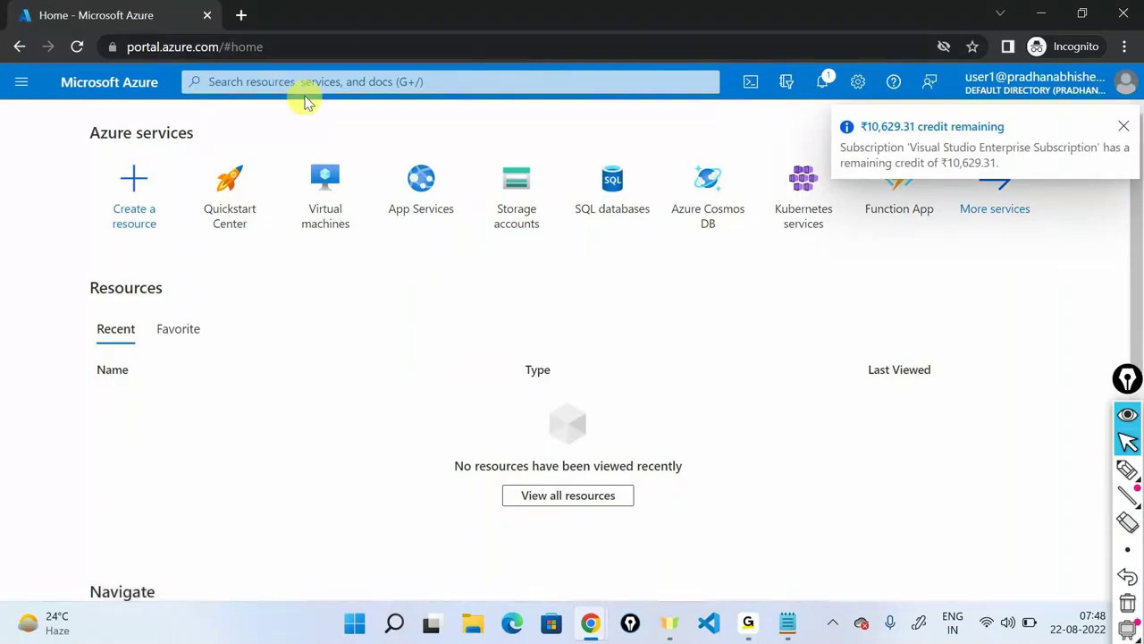
click(305, 87)
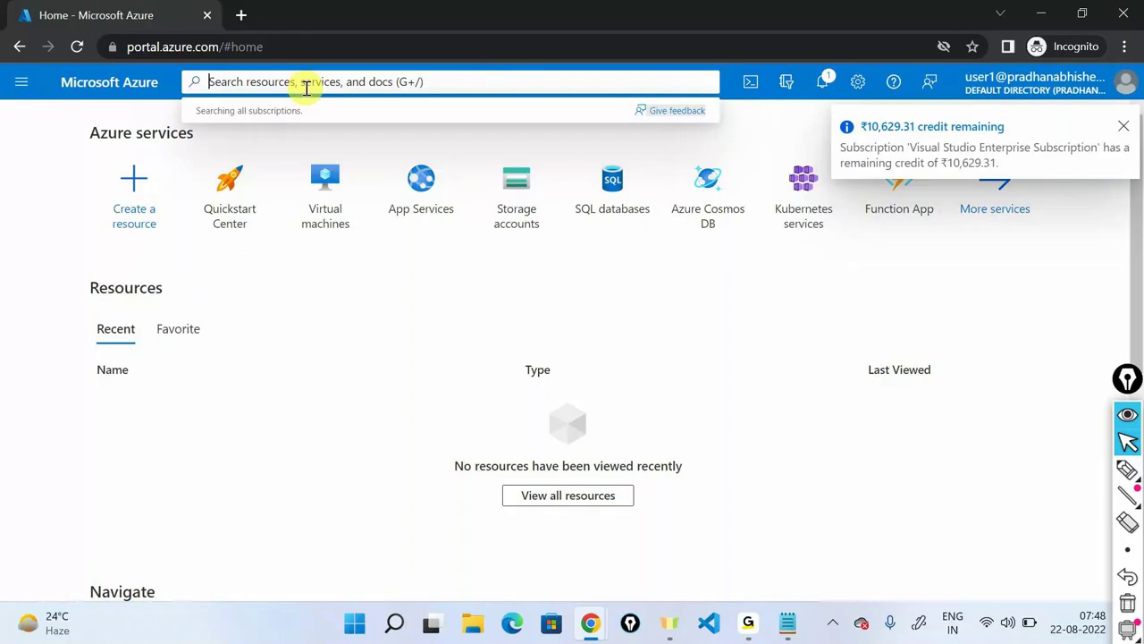
text(a)
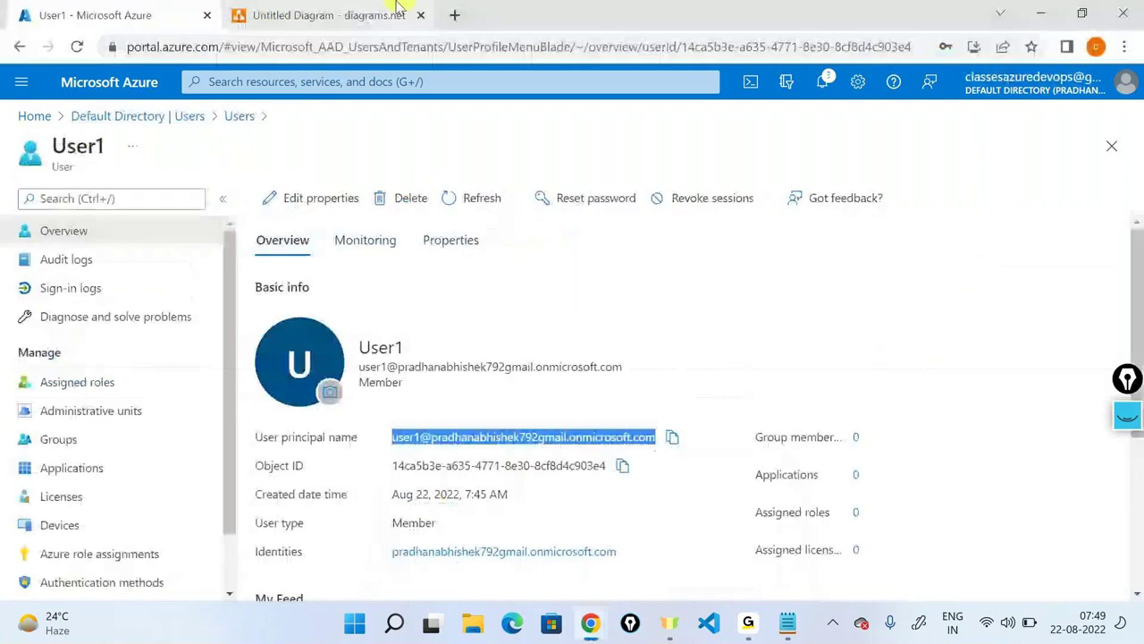
click(398, 7)
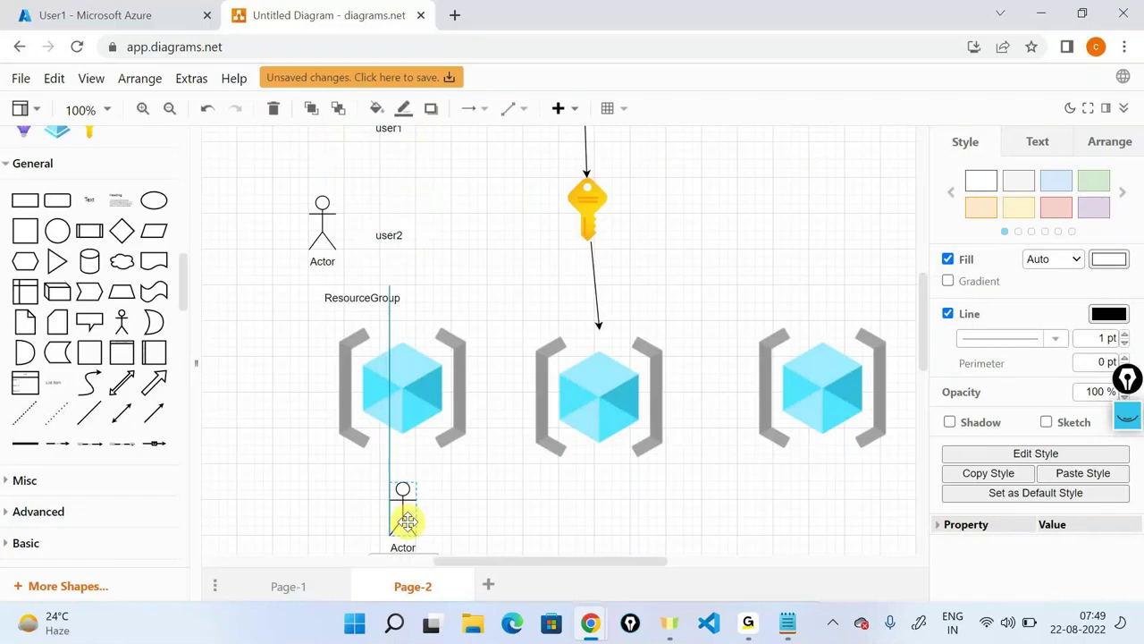
Move the spare Actor figure down beneath the middle resource-group cube.
drag(408, 522, 542, 391)
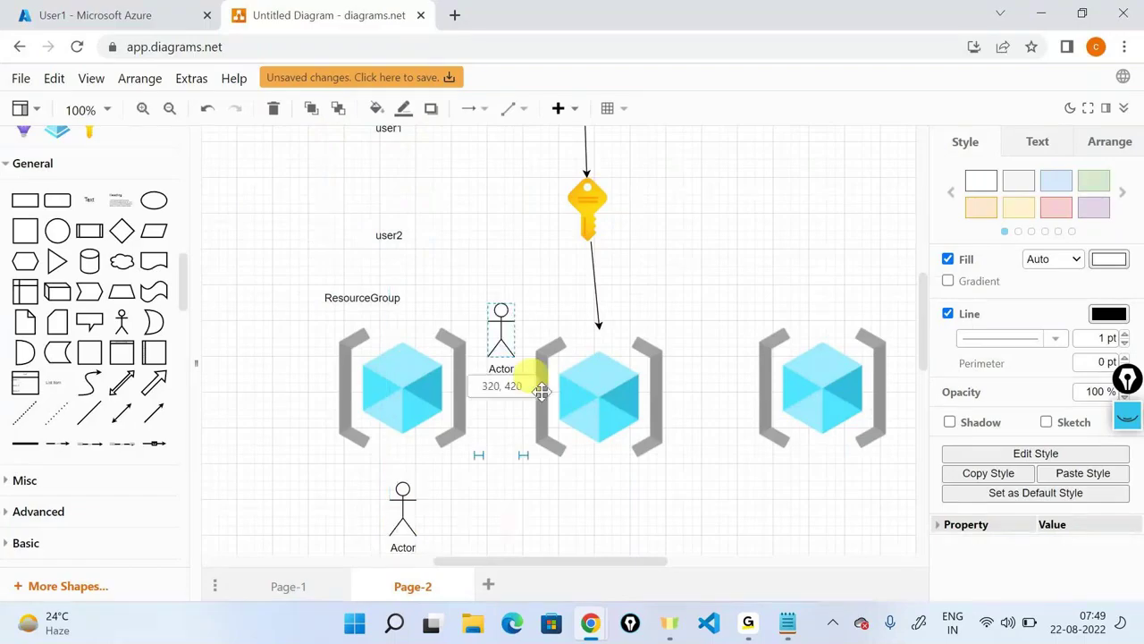
drag(542, 391, 626, 522)
click(719, 490)
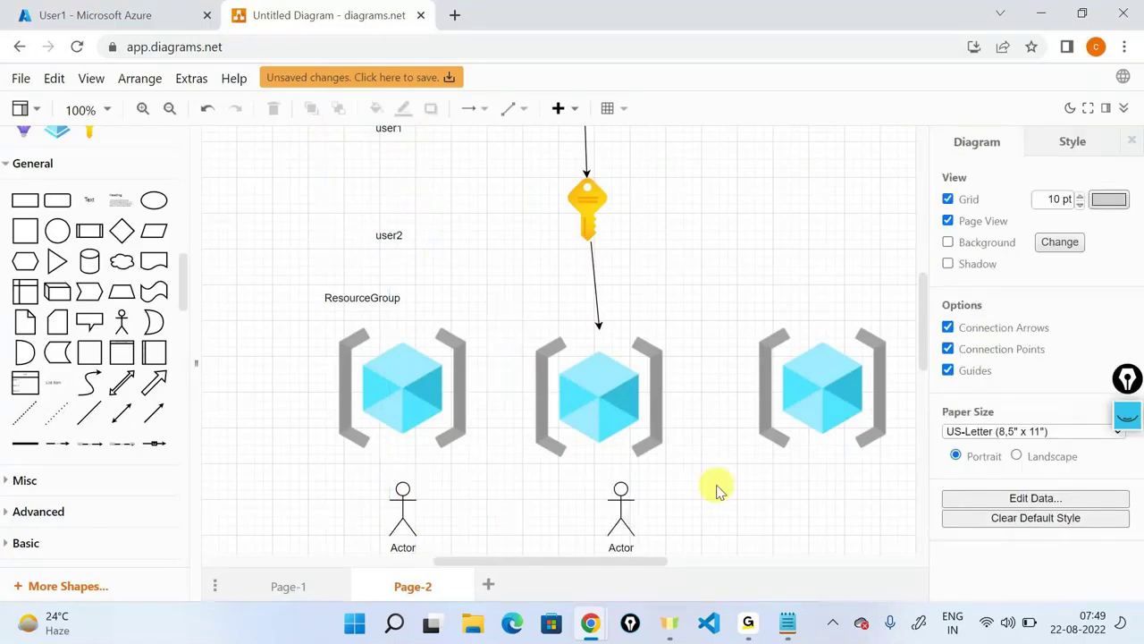
click(590, 623)
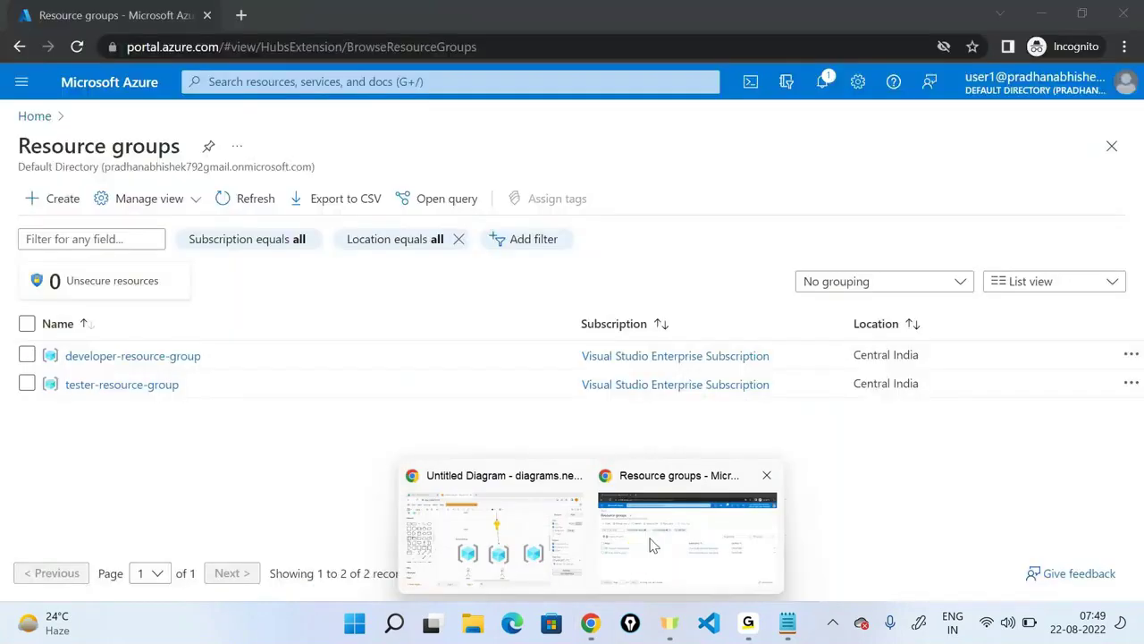
click(647, 546)
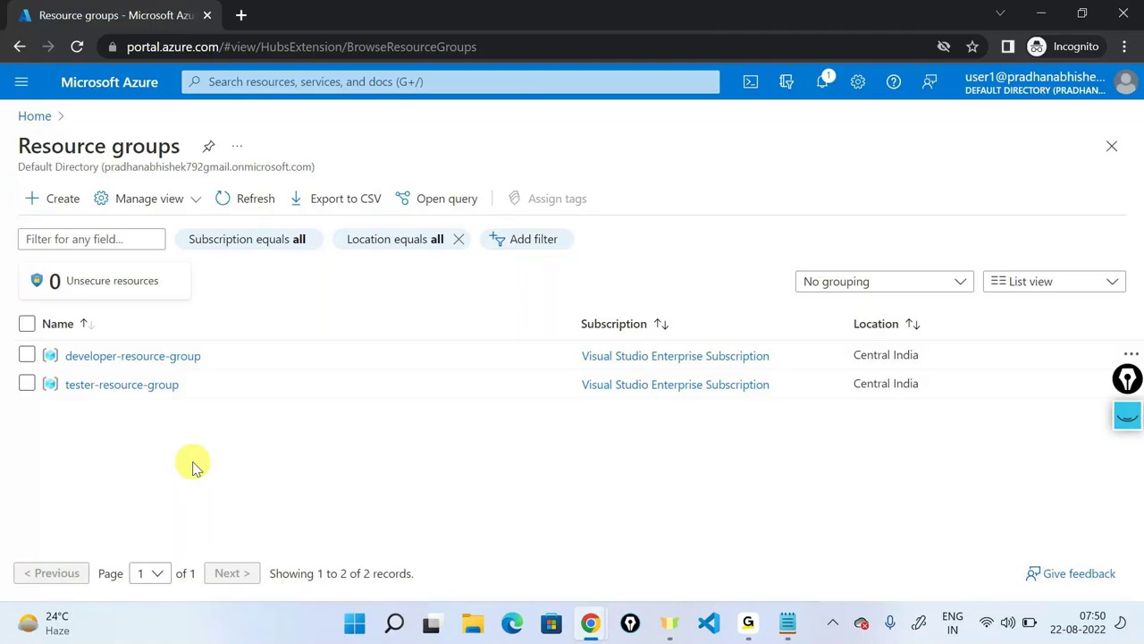
click(1039, 13)
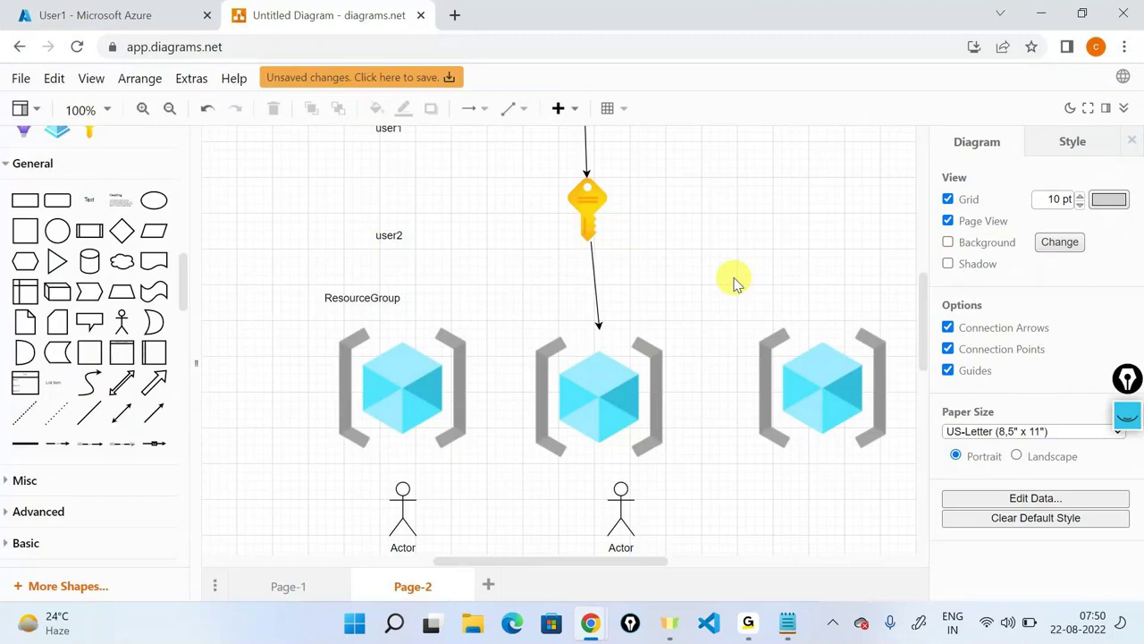
Move the left Actor up beside the key and connect it to the key with an arrow.
scroll(486, 463, down, 2)
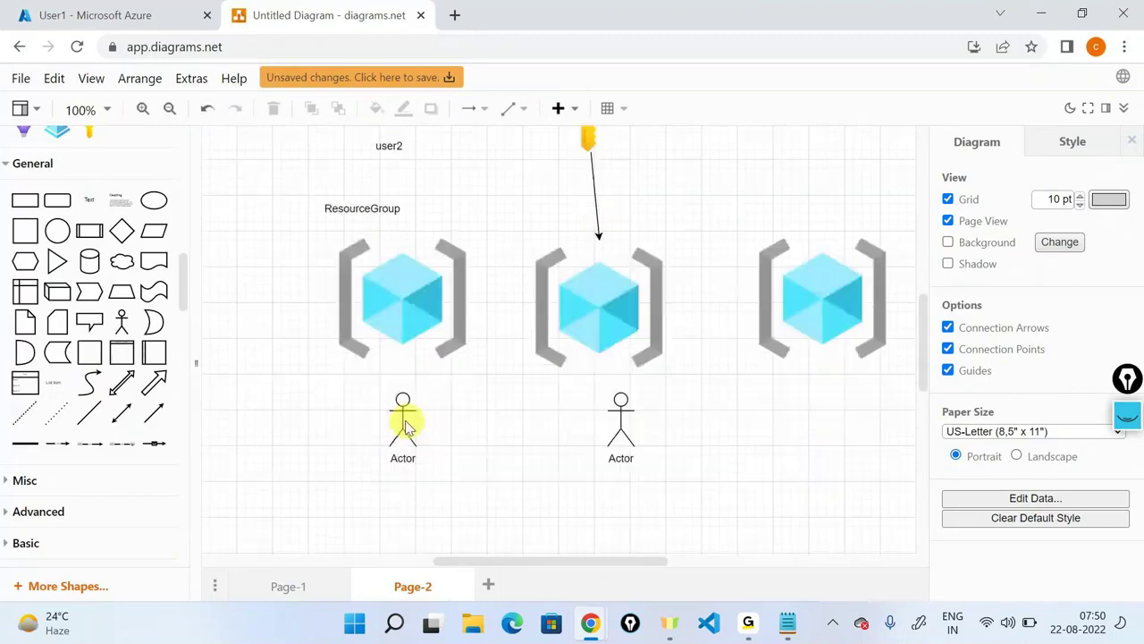
drag(404, 427, 597, 312)
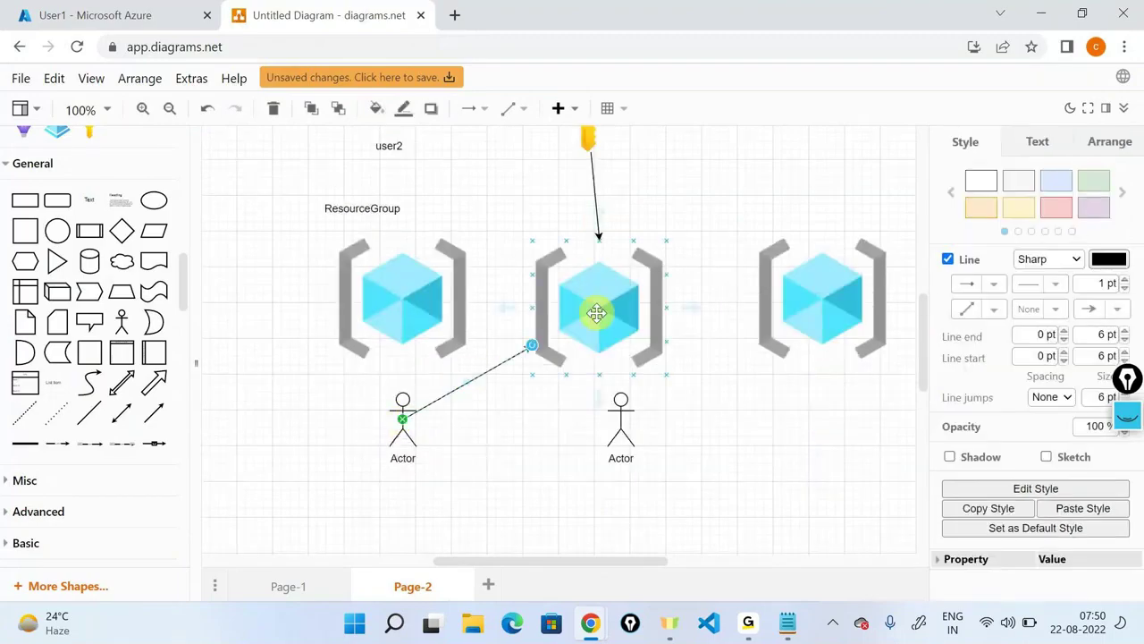
key(ctrl+z)
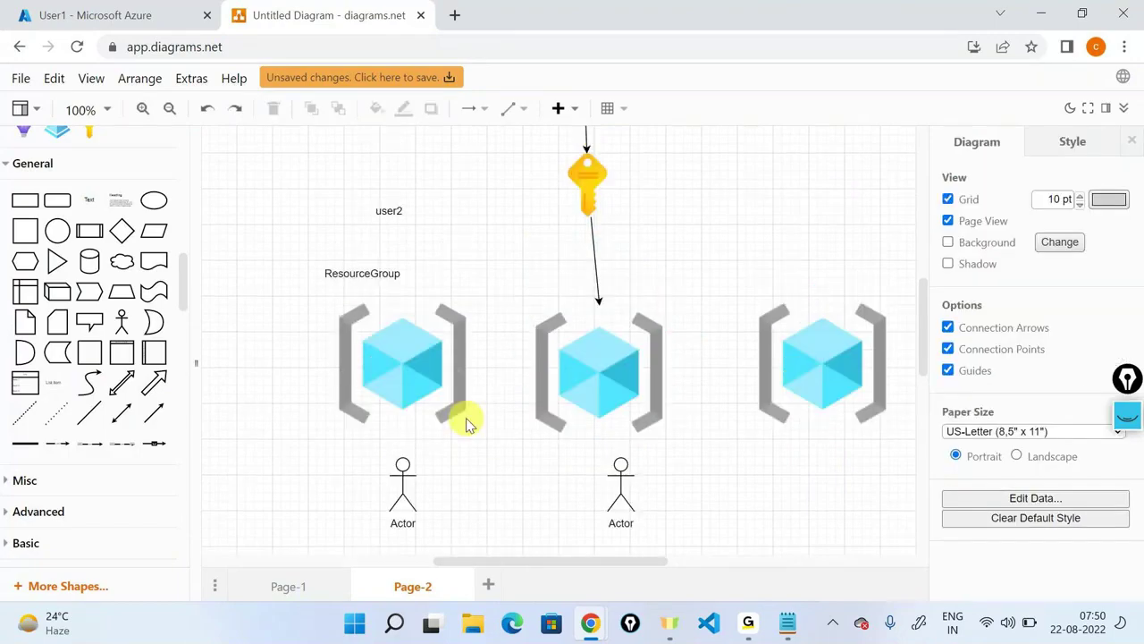
click(402, 506)
drag(403, 506, 742, 197)
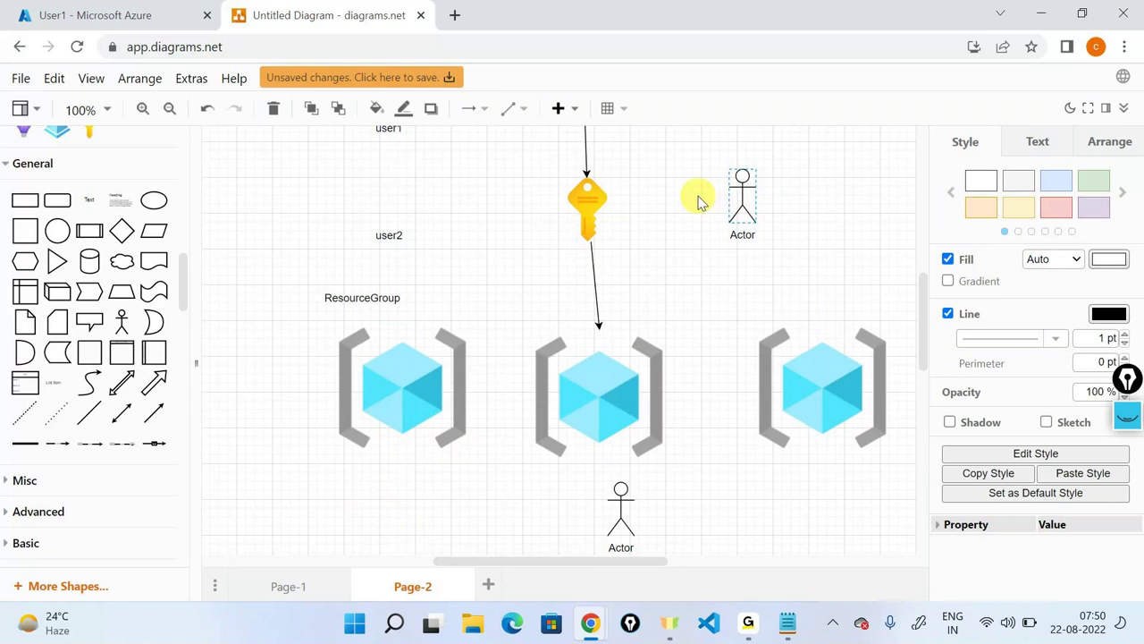
drag(700, 202, 607, 214)
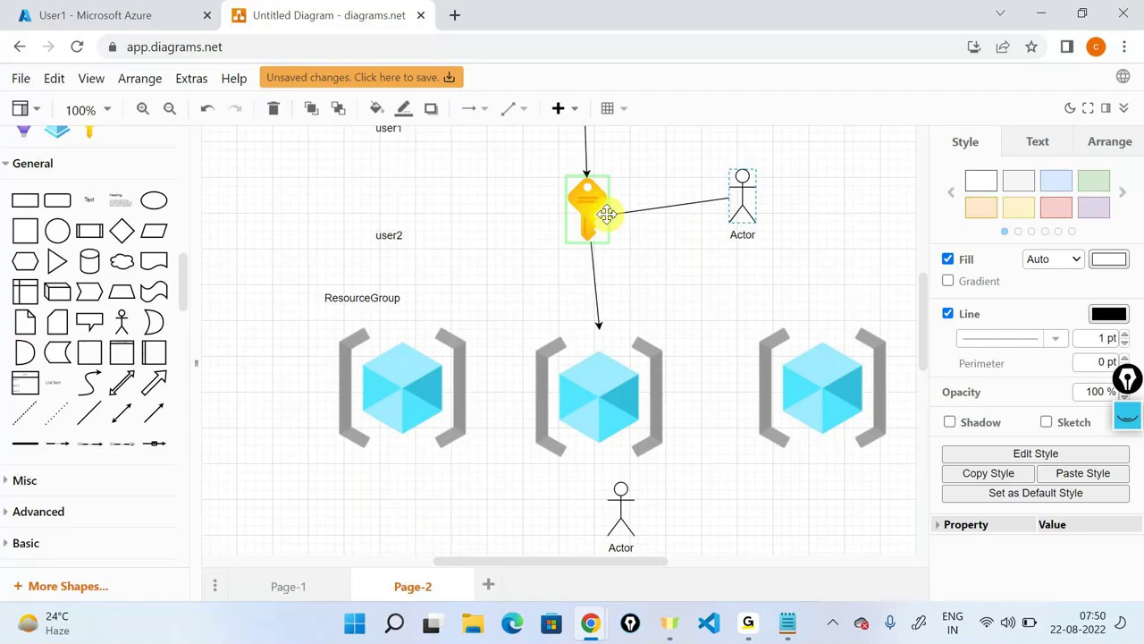
drag(607, 213, 607, 214)
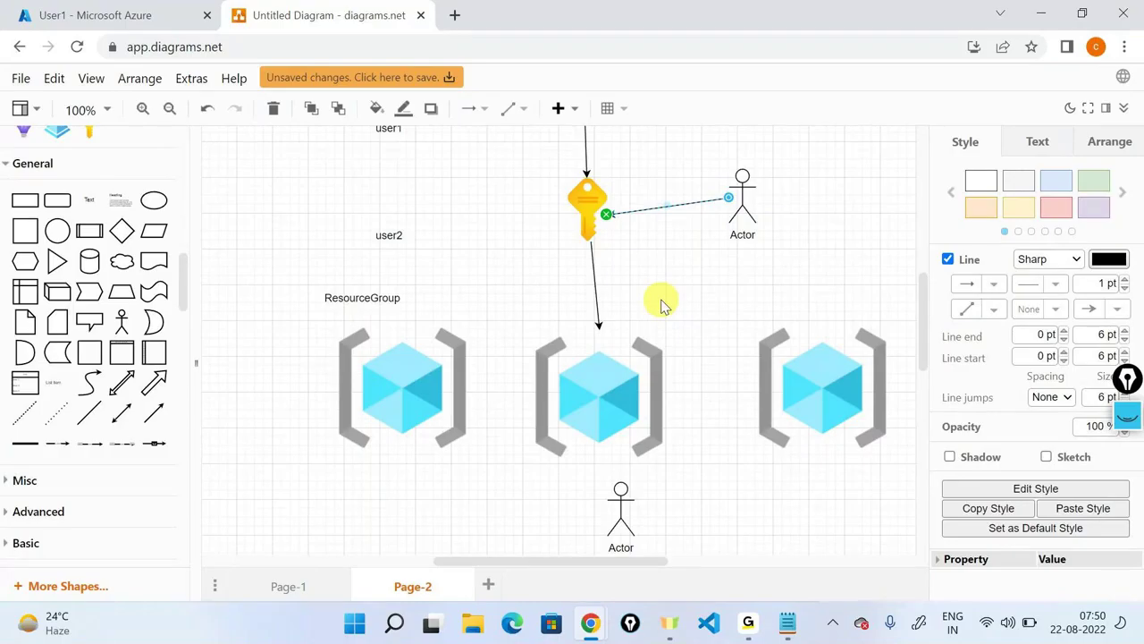
click(748, 206)
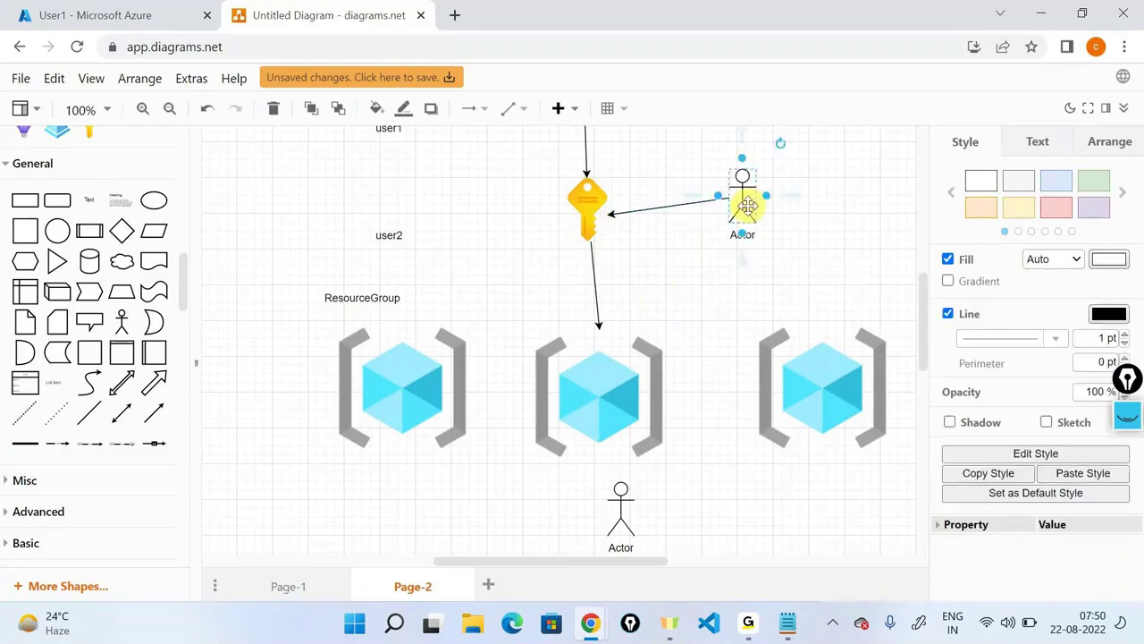
Sketch temporary pen arrows from the key to each resource group and around the Actor.
click(1127, 417)
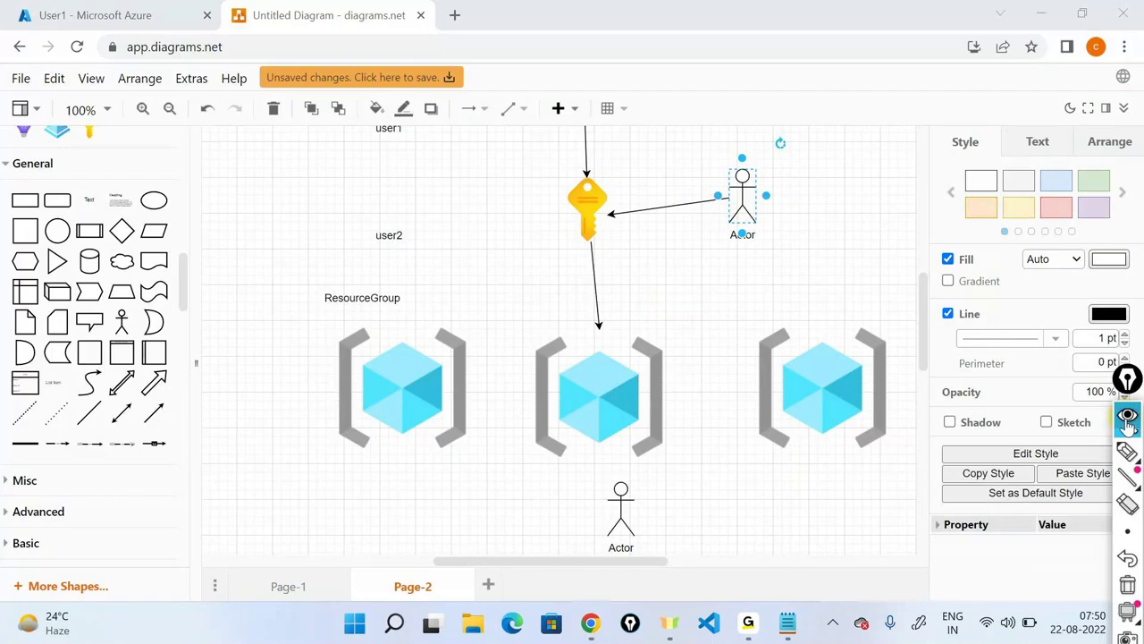
click(1128, 452)
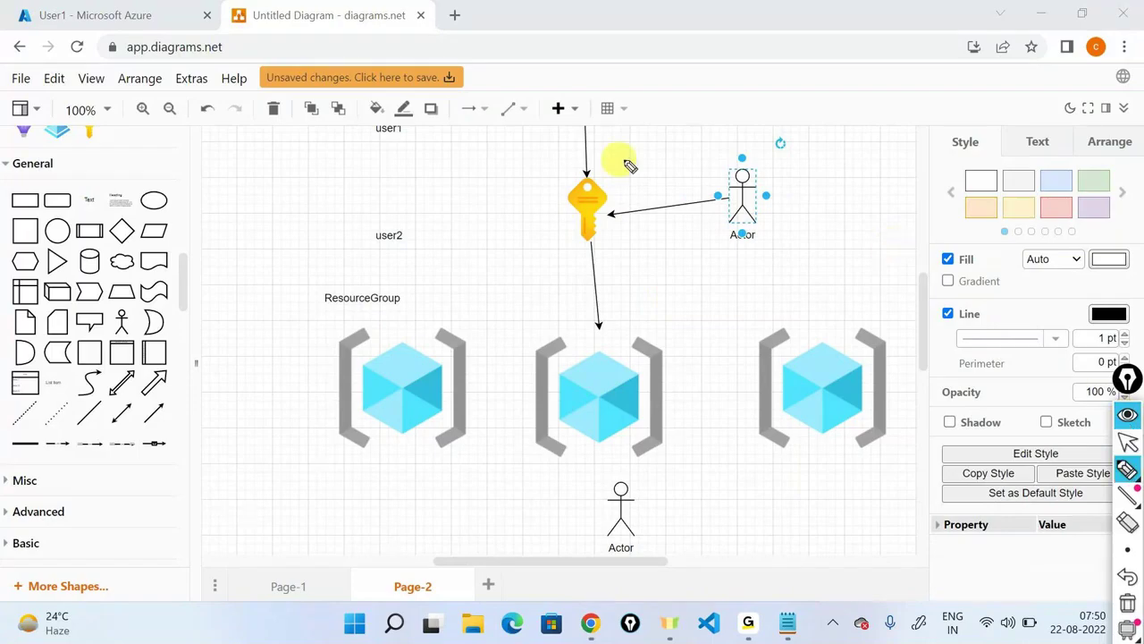
mouse_move(623, 159)
mouse_down()
mouse_move(544, 260)
mouse_move(543, 150)
mouse_up()
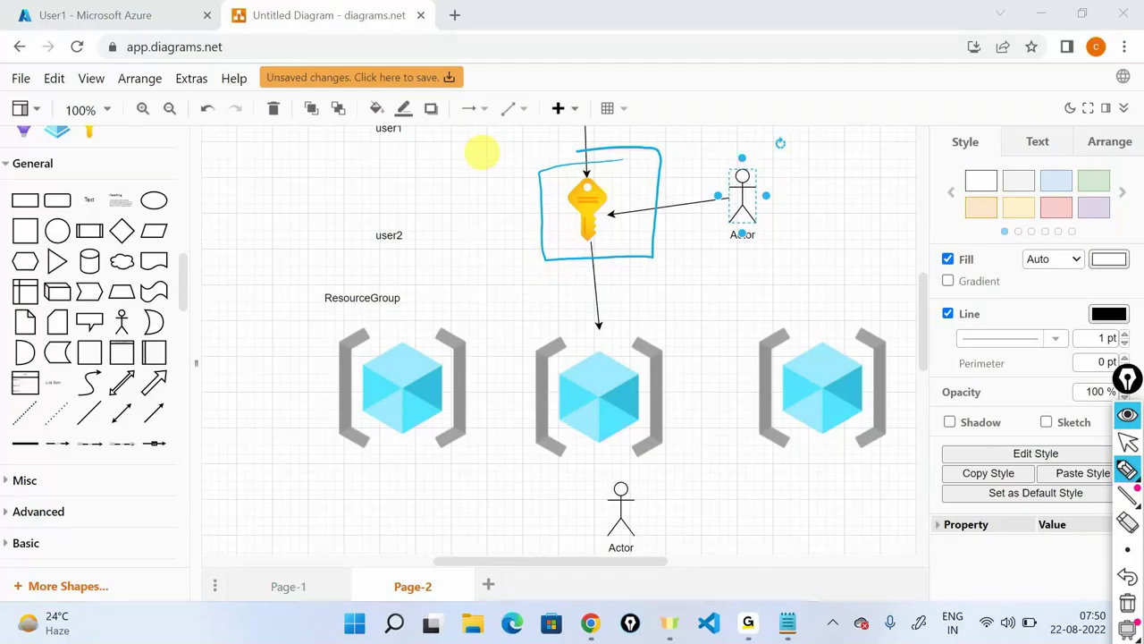
drag(577, 260, 490, 331)
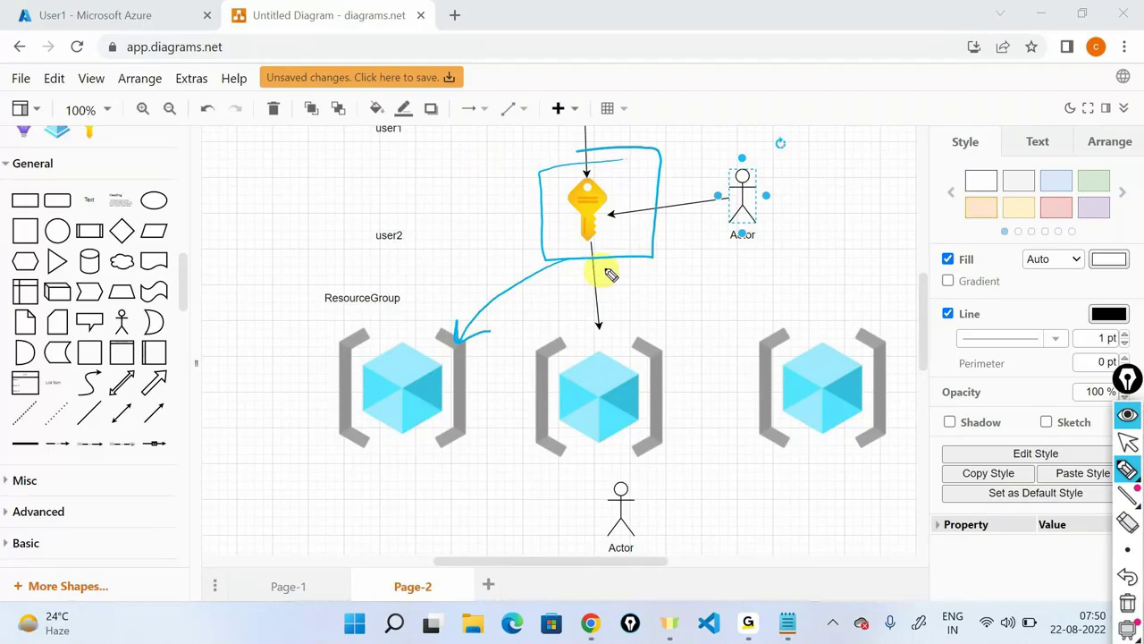
mouse_move(623, 259)
mouse_down()
mouse_move(630, 323)
mouse_move(640, 295)
mouse_up()
mouse_move(644, 240)
mouse_down()
mouse_move(791, 317)
mouse_move(810, 304)
mouse_up()
drag(750, 141, 780, 150)
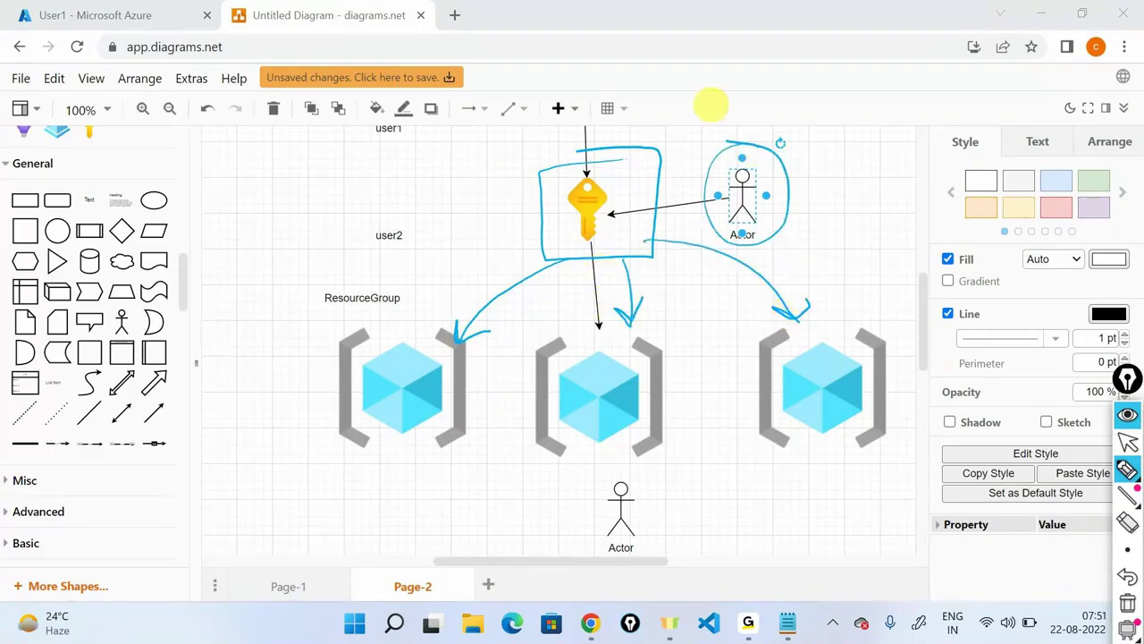
mouse_move(719, 123)
mouse_down()
mouse_move(672, 166)
mouse_move(655, 165)
mouse_up()
drag(369, 535, 415, 488)
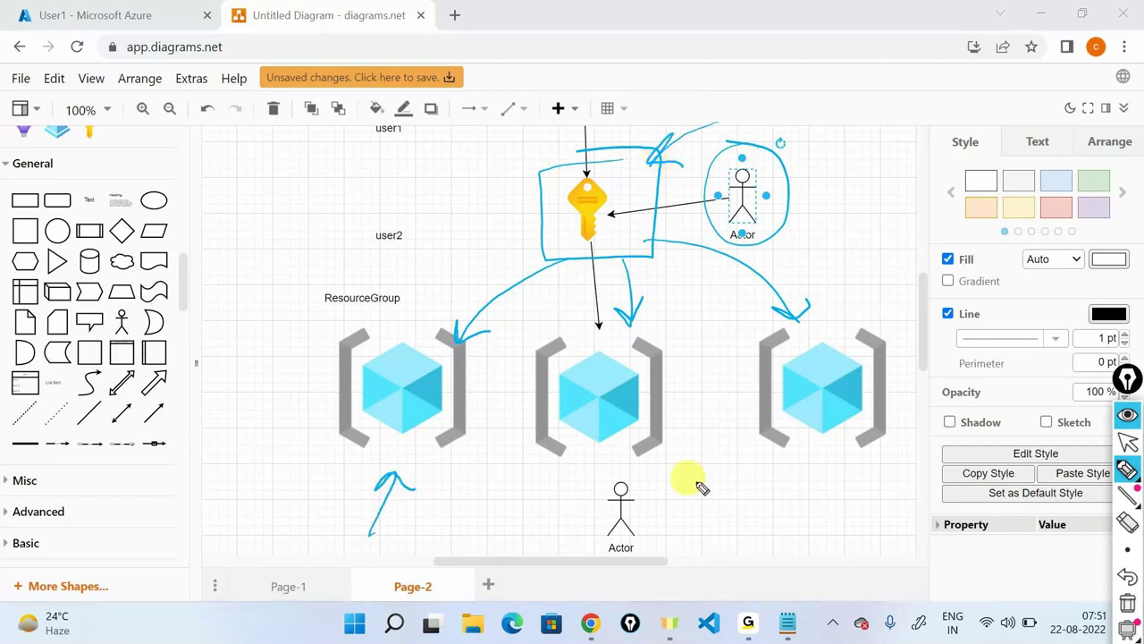
drag(700, 516, 659, 459)
drag(831, 487, 818, 436)
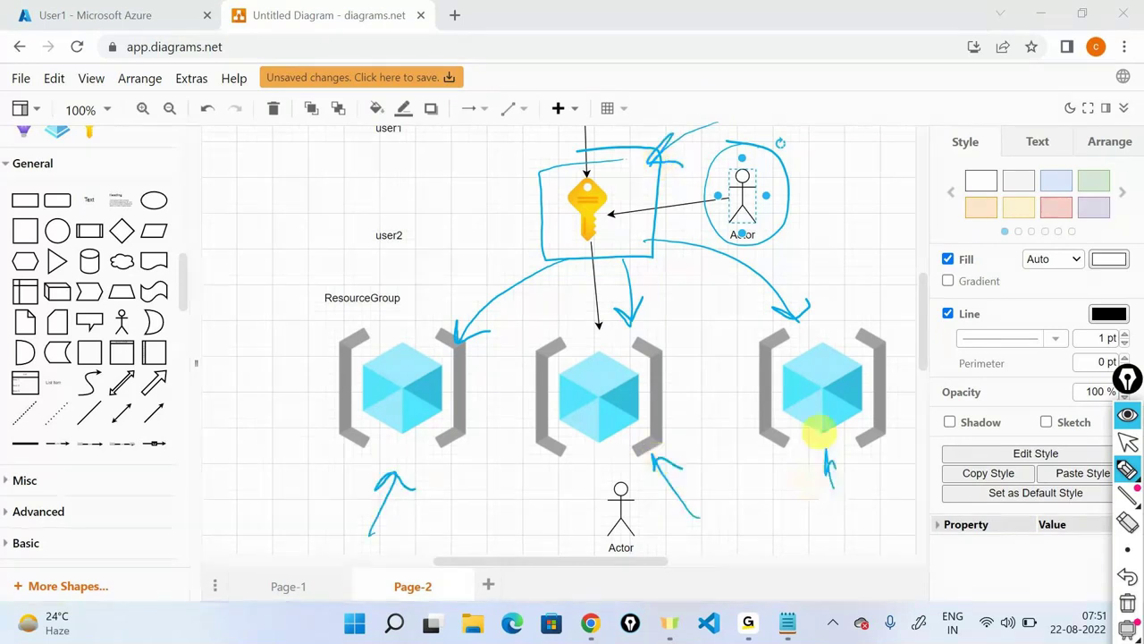
Erase all the pen annotations and return to the Azure portal window.
click(1127, 598)
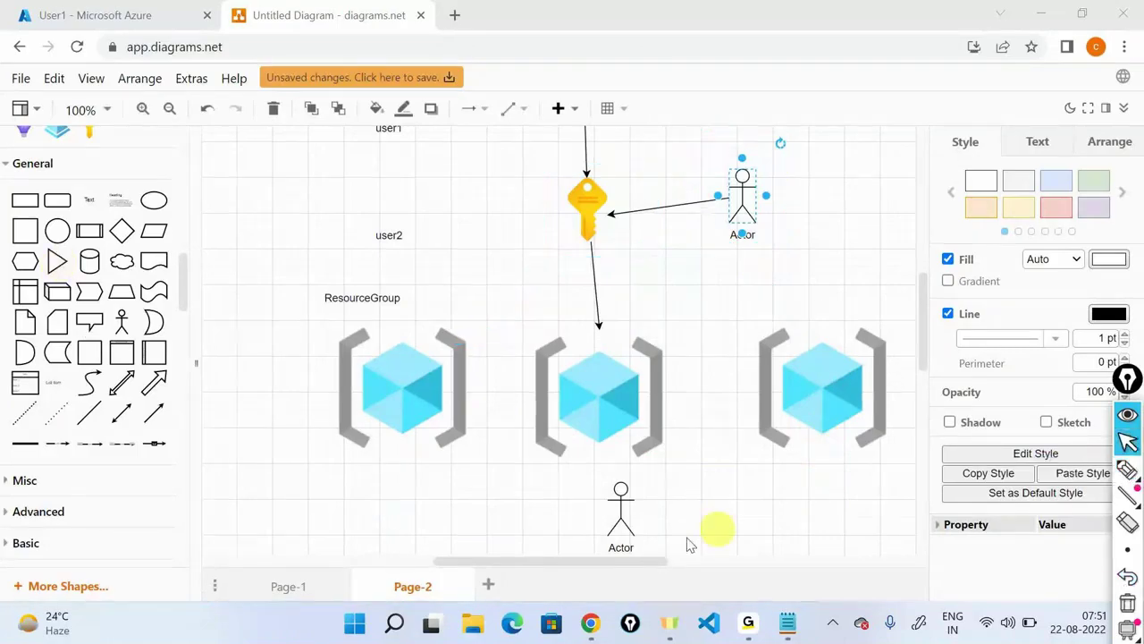
mouse_move(593, 625)
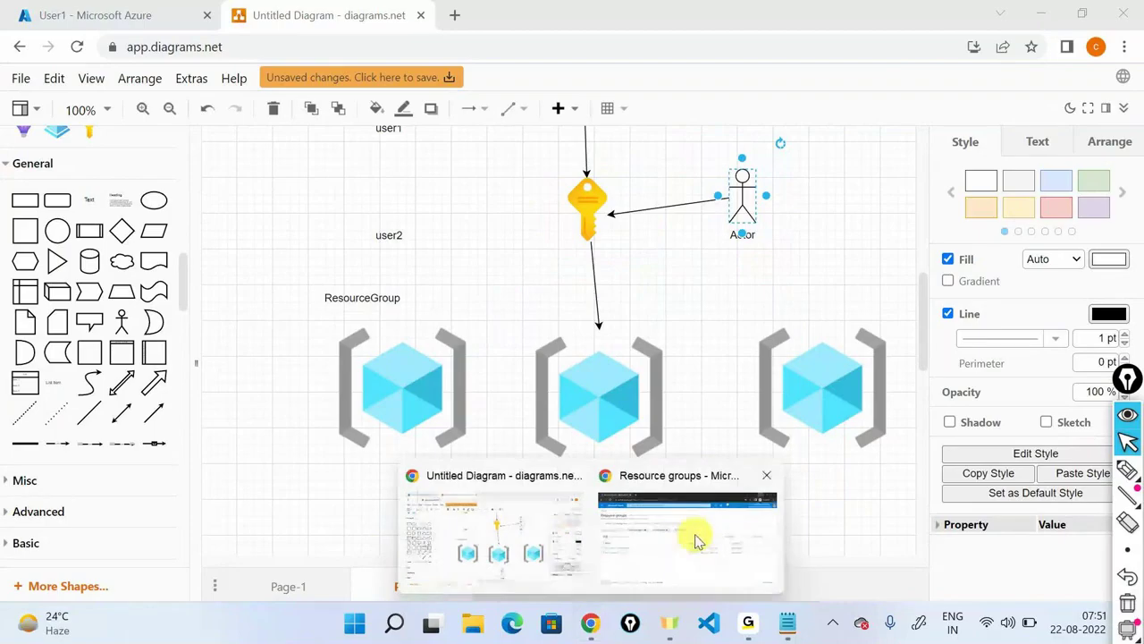
click(689, 536)
Find Subscriptions via a 'sub' search and open the Visual Studio Enterprise Subscription.
click(24, 116)
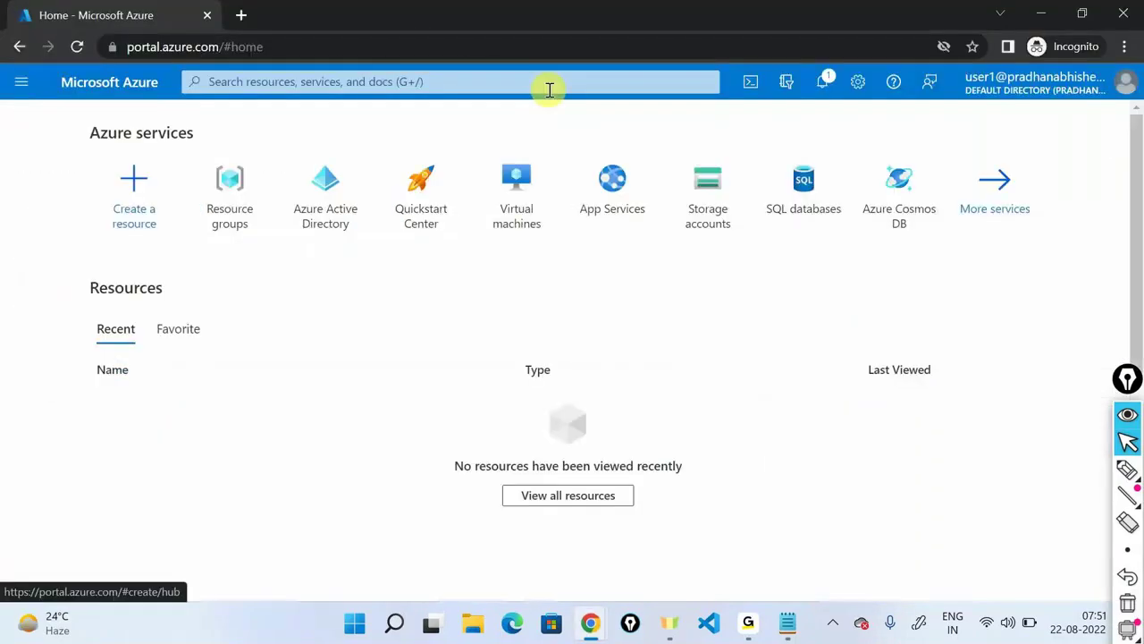
click(546, 89)
text(sub)
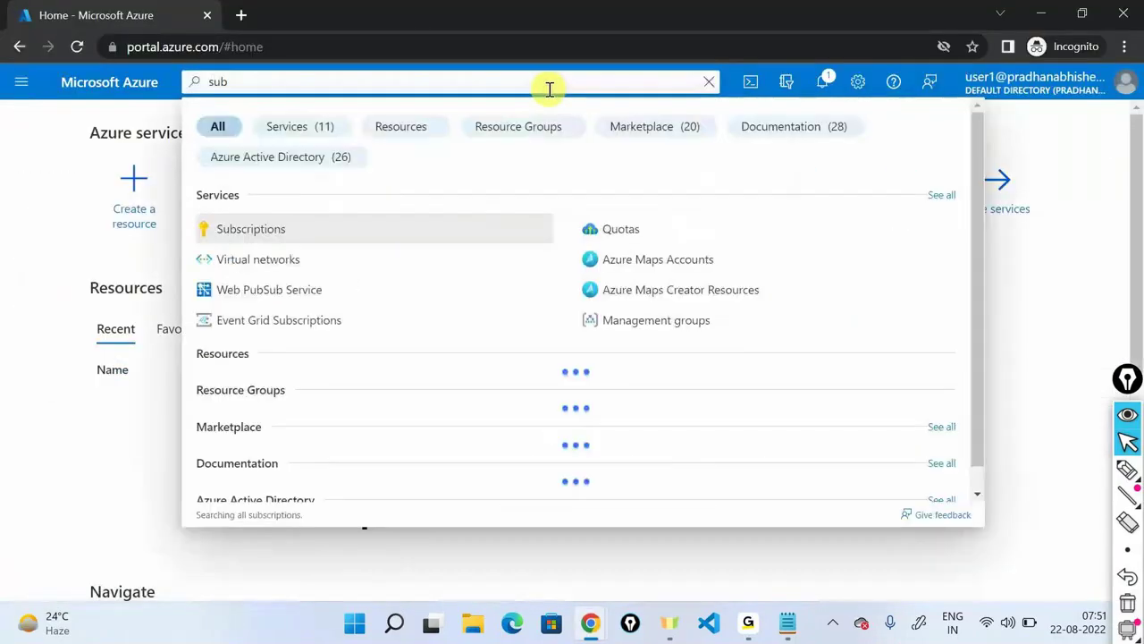
click(420, 229)
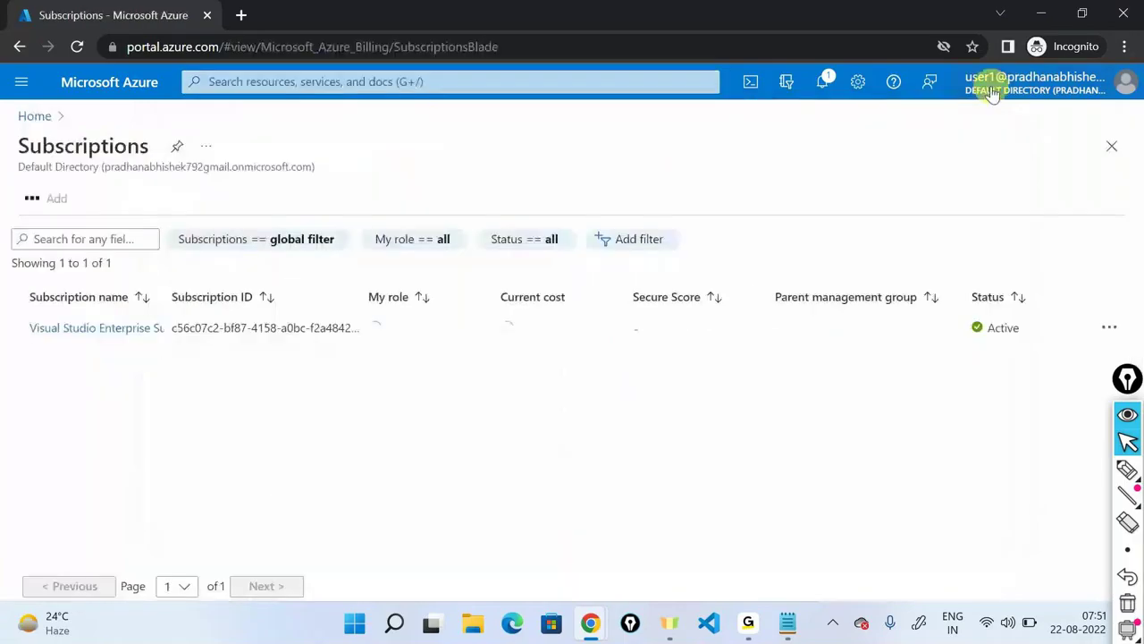
mouse_move(993, 94)
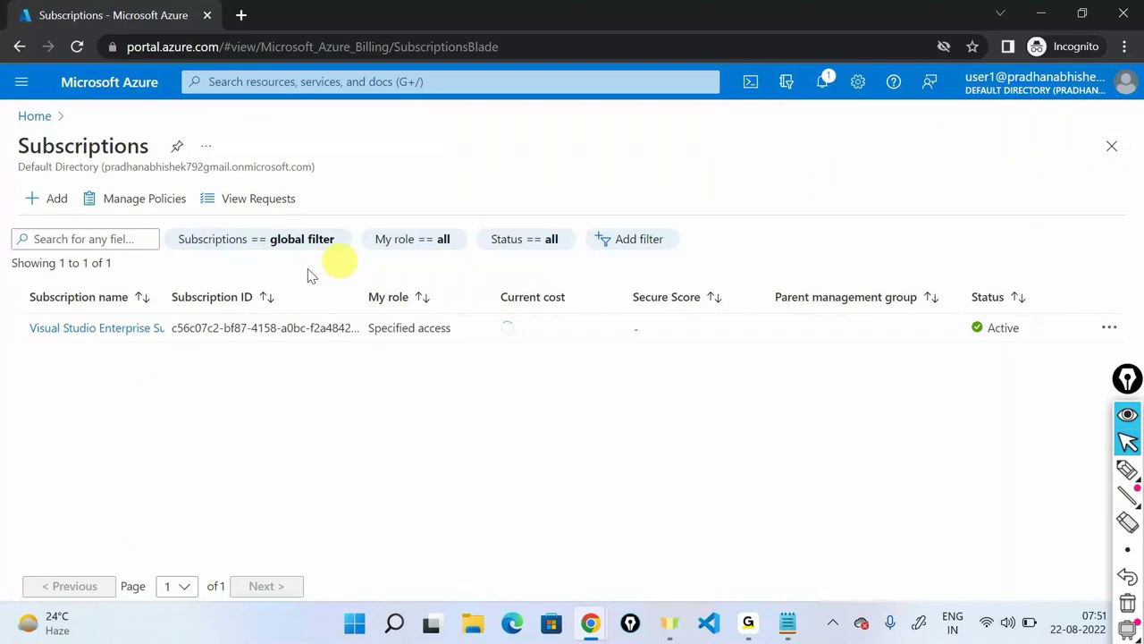
click(108, 328)
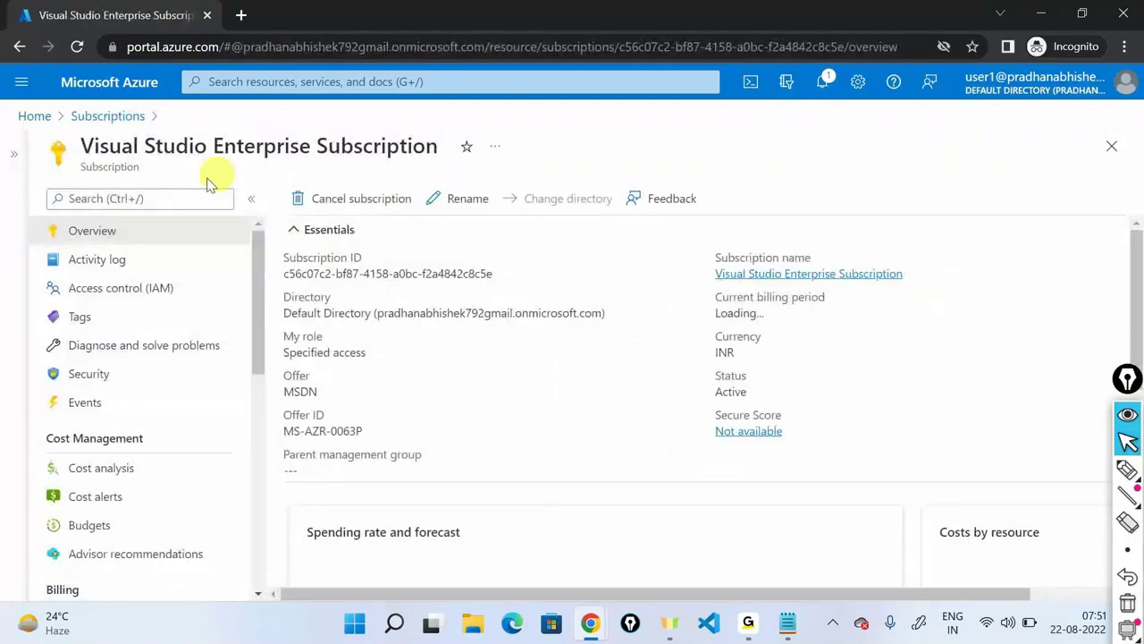
View my access on the subscription, showing Contributor scoped to This resource, then return Home.
click(109, 288)
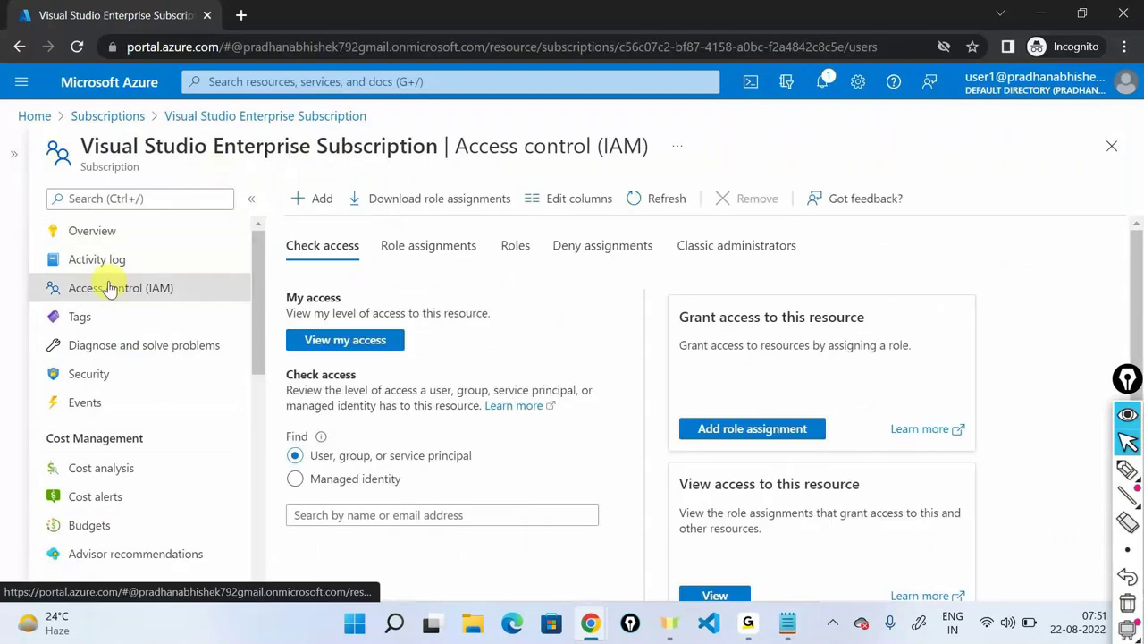
click(345, 340)
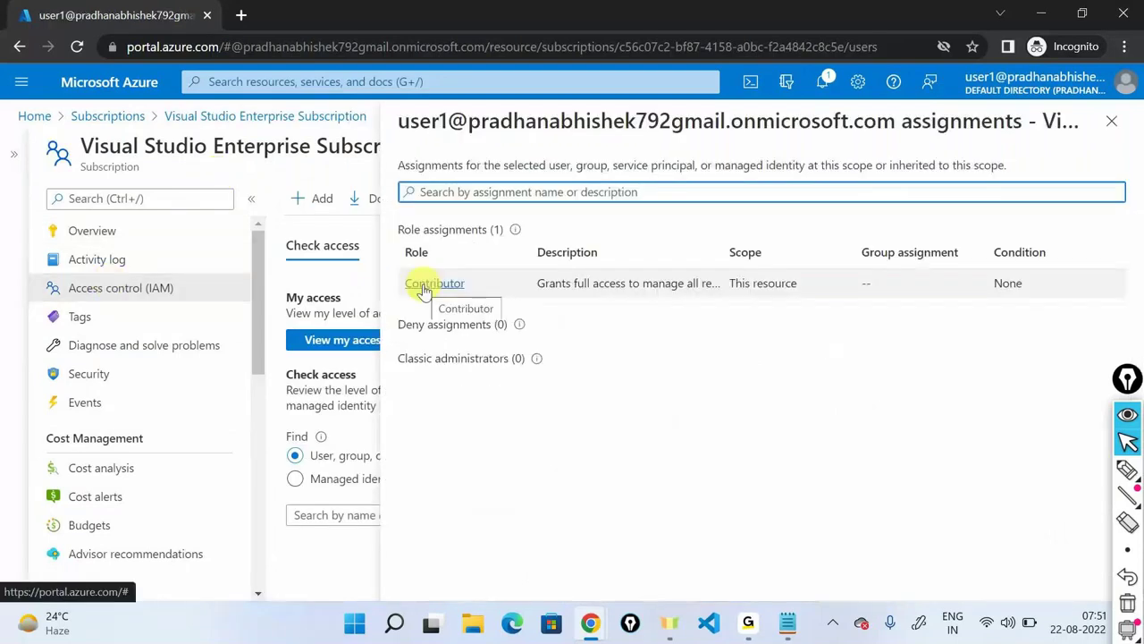
drag(728, 283, 855, 477)
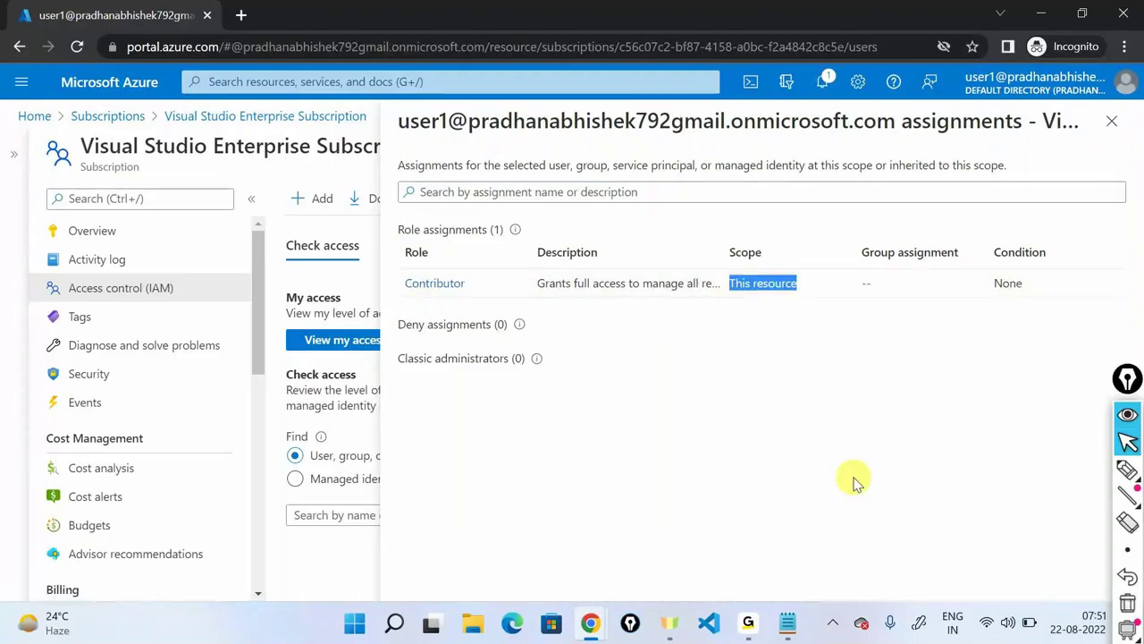
double_click(121, 173)
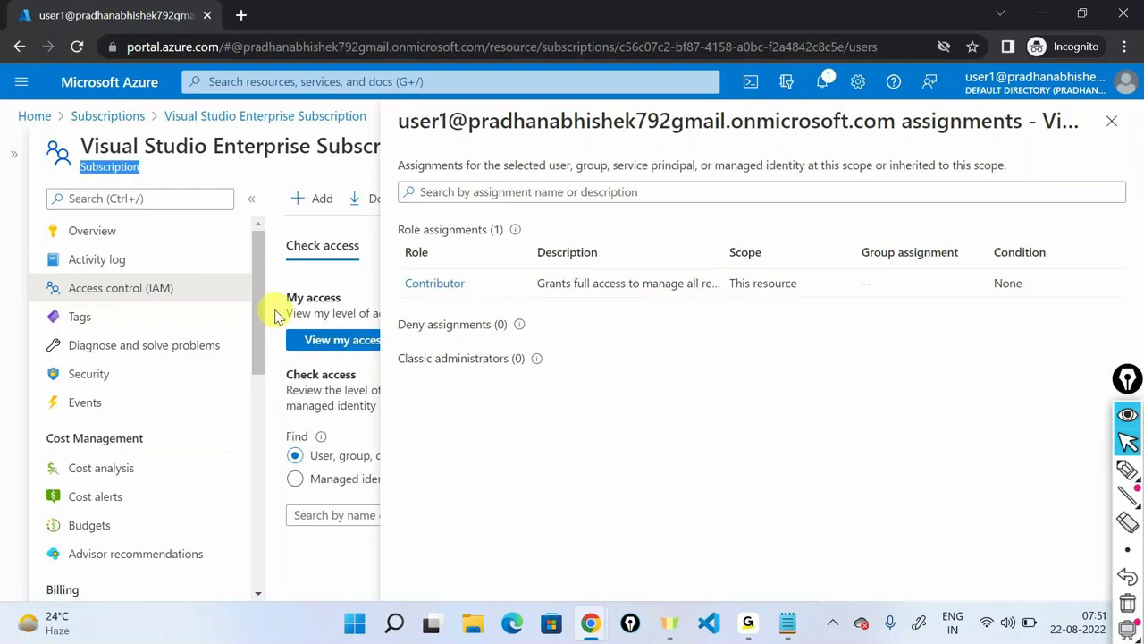
click(34, 116)
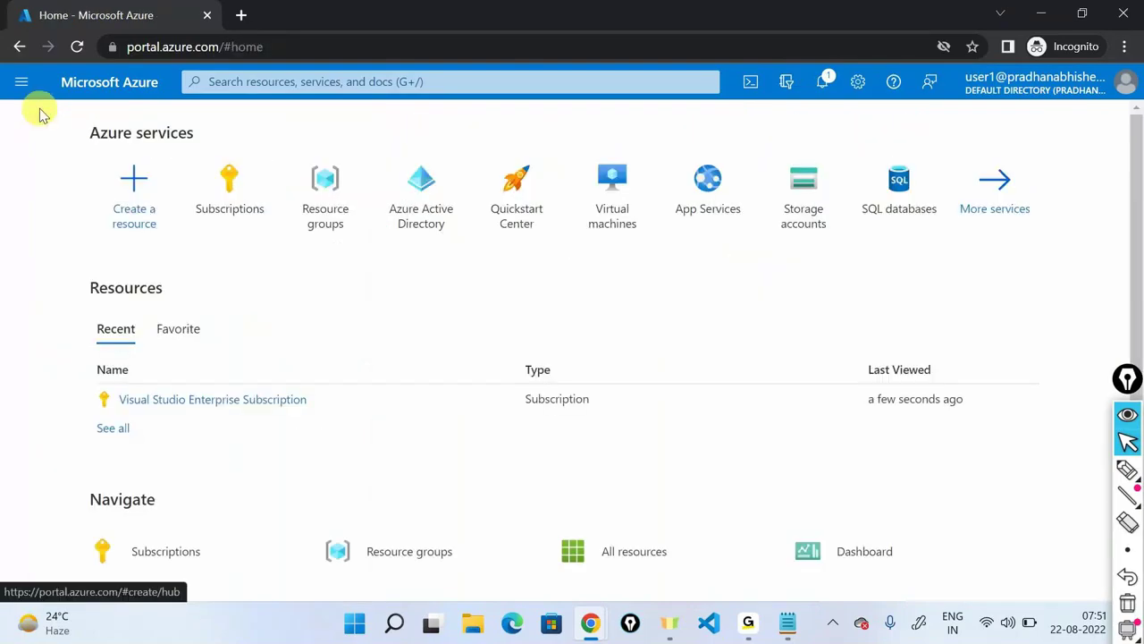
View my access on developer-resource-group, showing Contributor inherited from the Subscription, then close the panel.
click(325, 210)
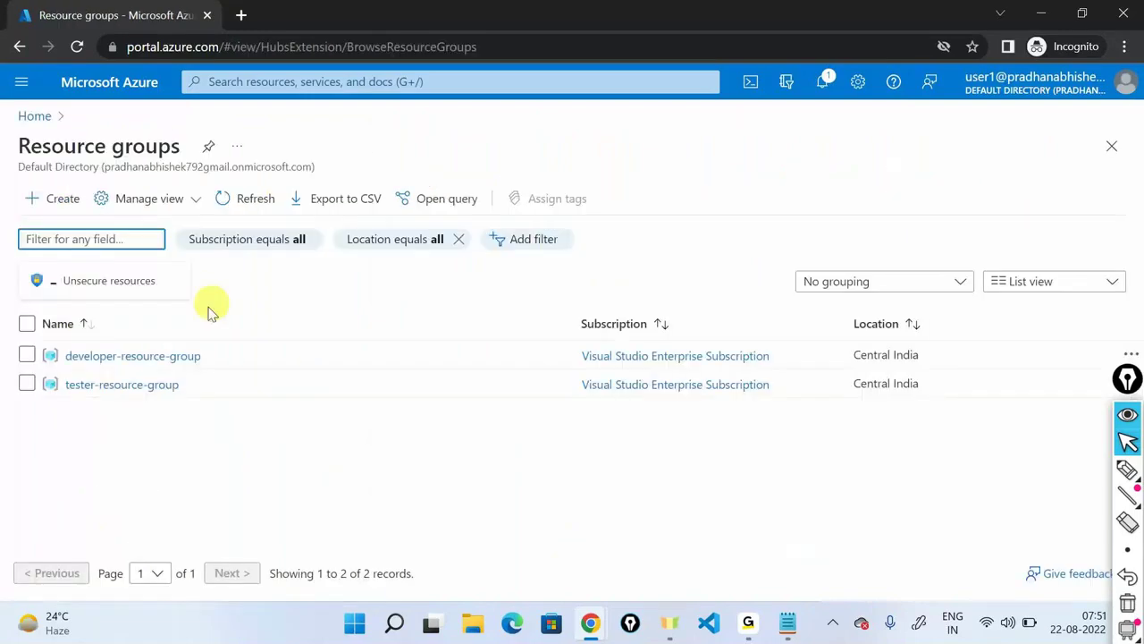
click(170, 356)
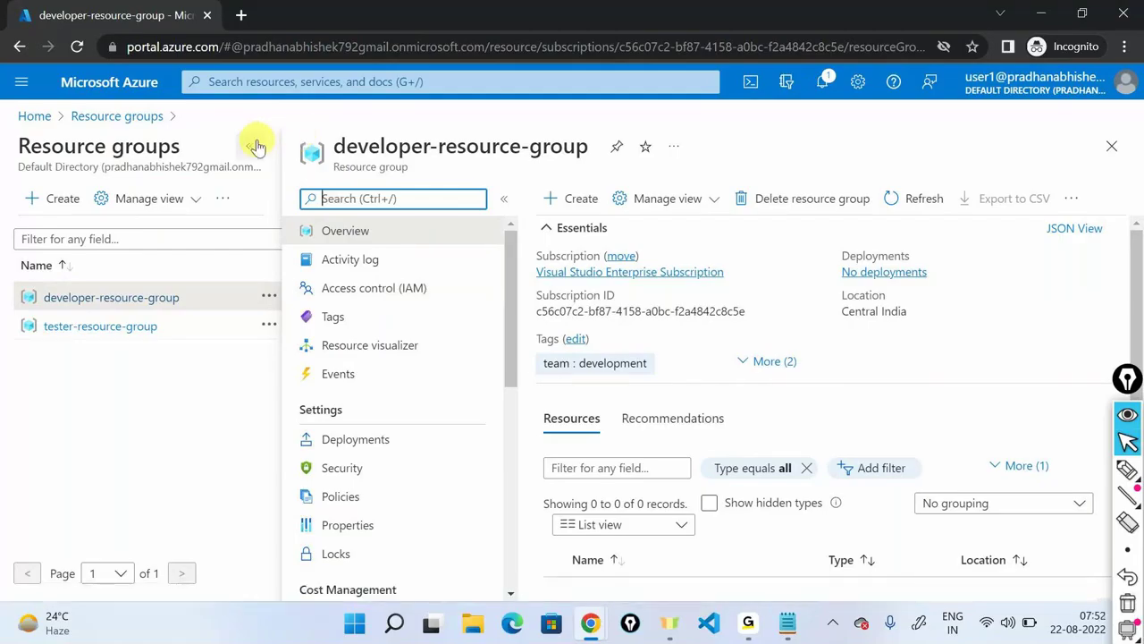
click(343, 341)
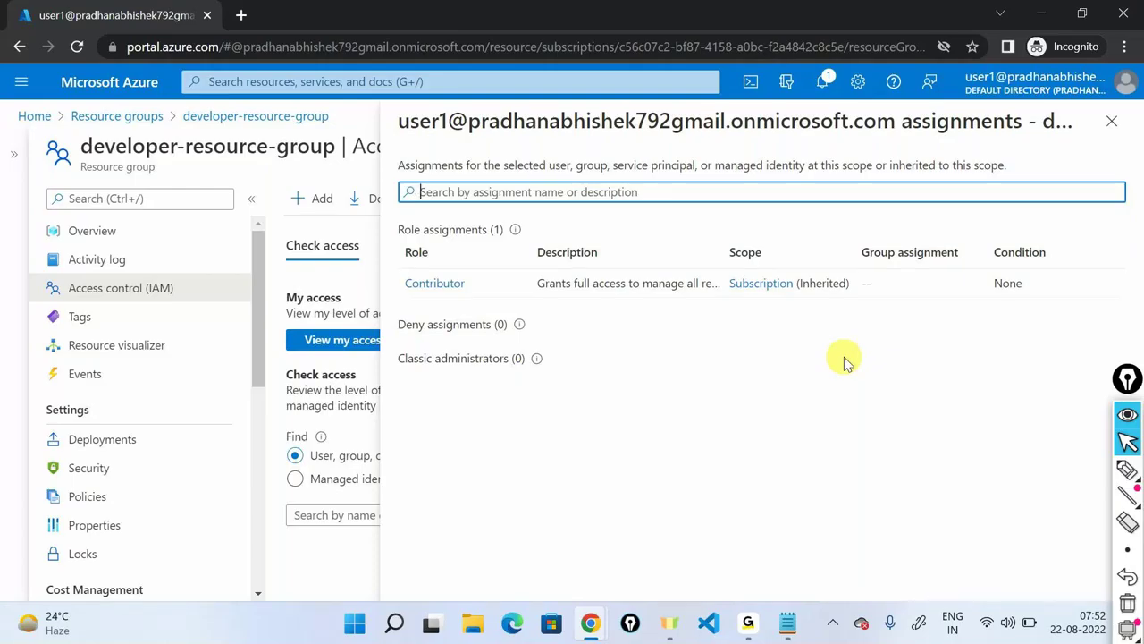
click(1112, 120)
Return Home and open Resource groups, listing developer-resource-group and tester-resource-group.
click(35, 115)
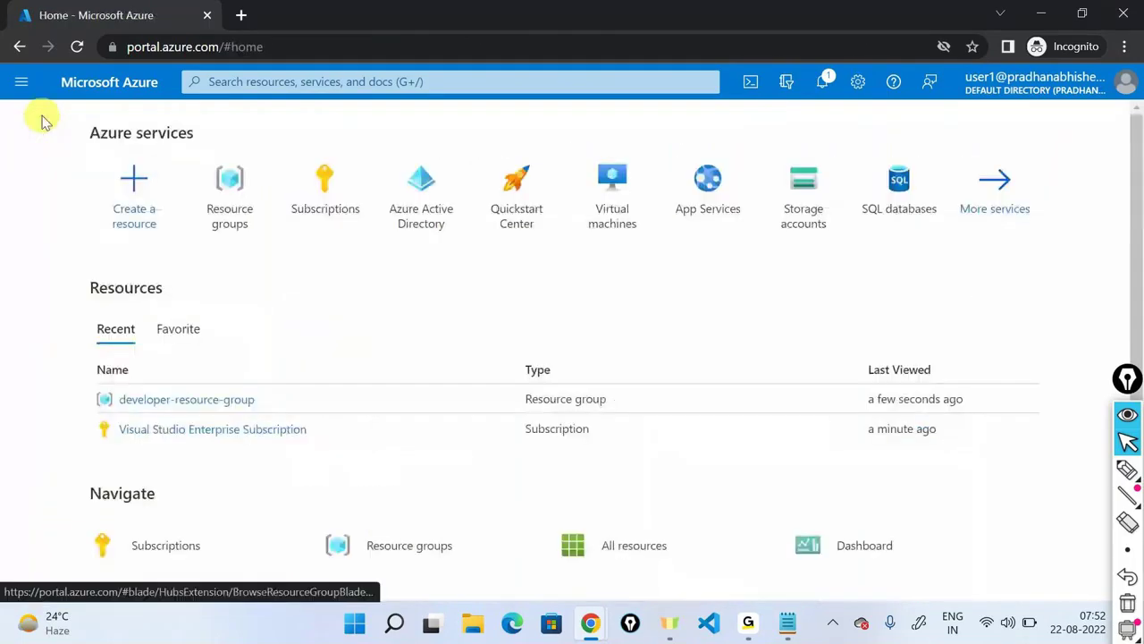
click(230, 186)
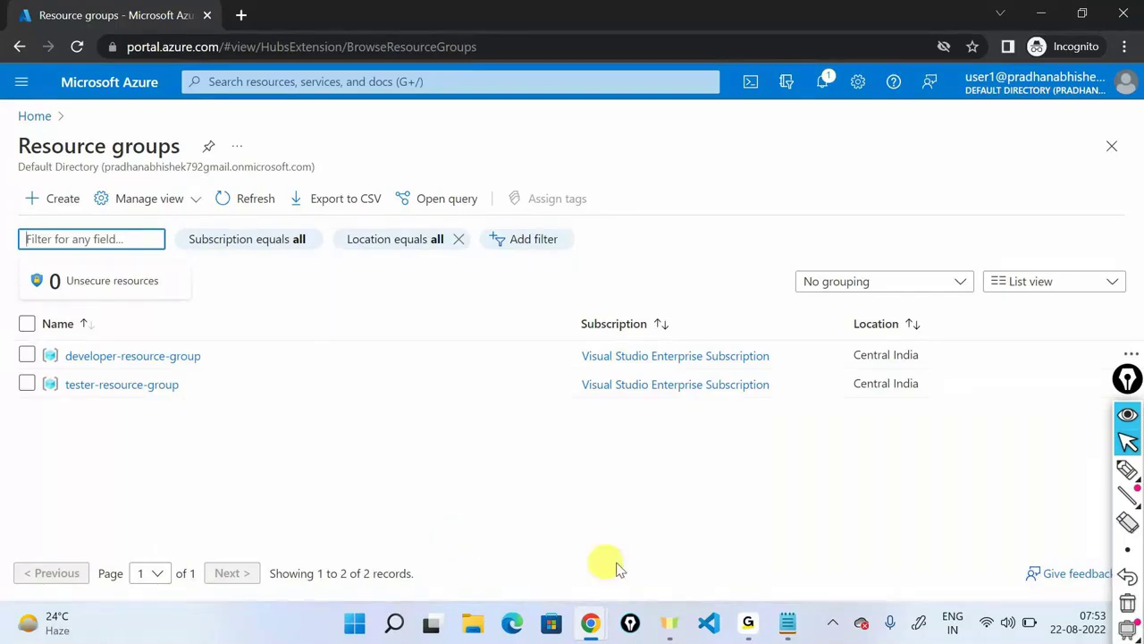
click(749, 623)
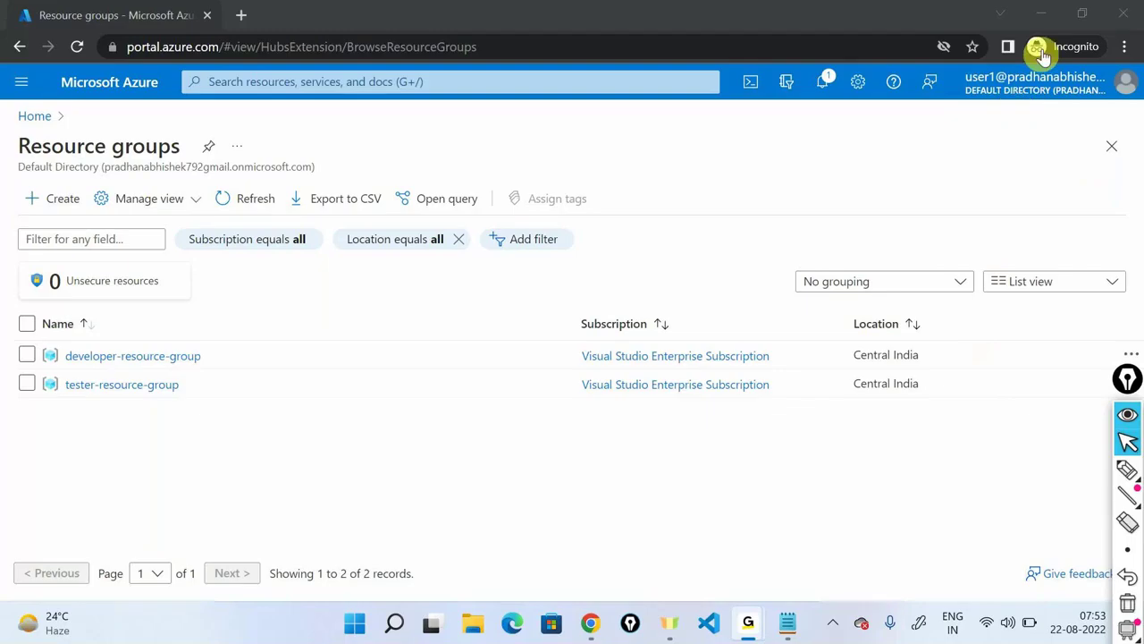
click(1041, 19)
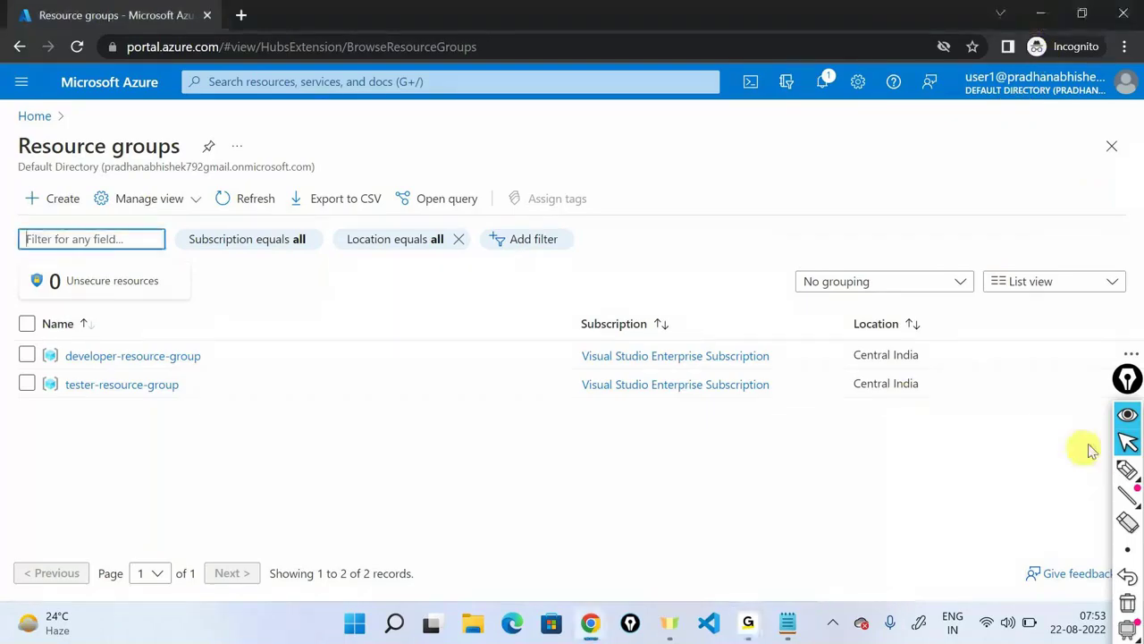
click(1125, 418)
drag(1123, 387, 1116, 341)
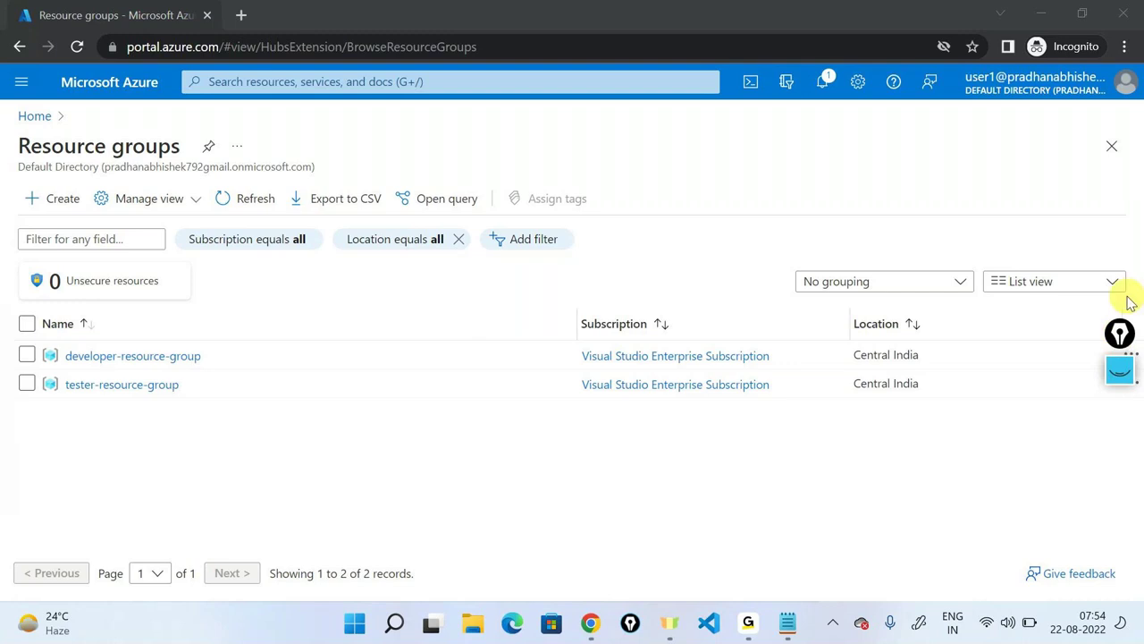
mouse_move(611, 631)
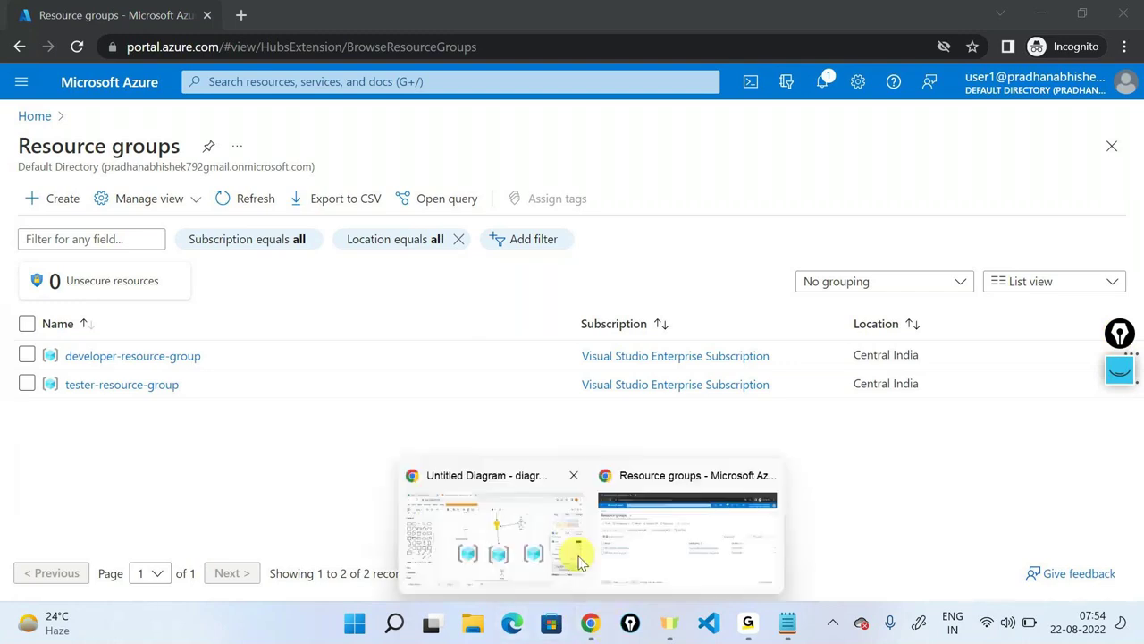
Add a new blank Page-3 to the diagrams.net diagram.
click(511, 555)
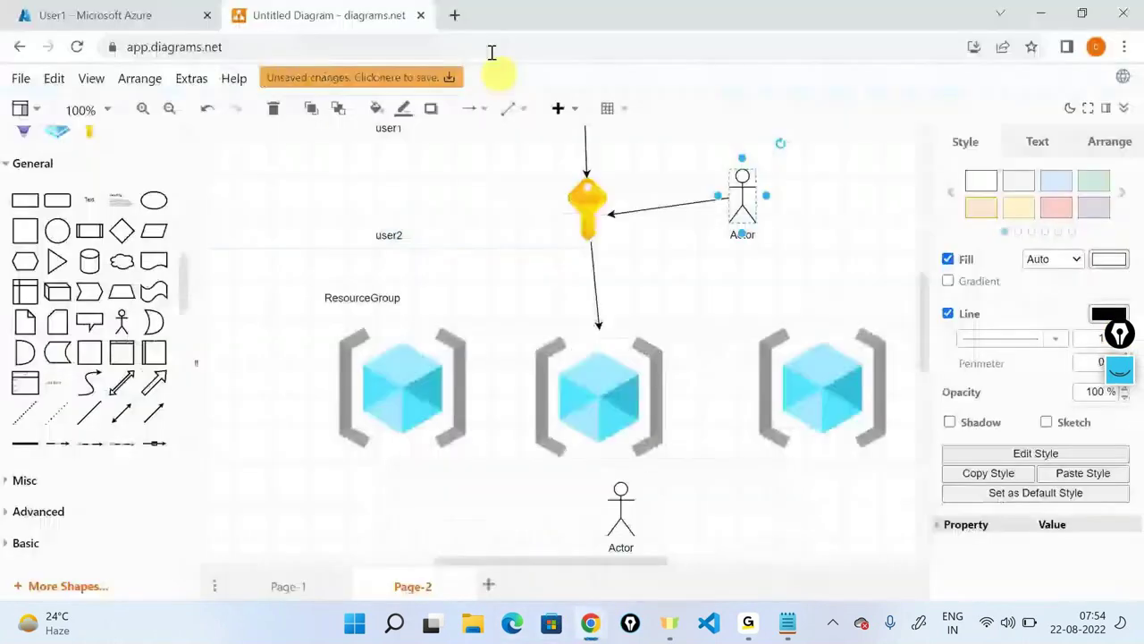
click(487, 584)
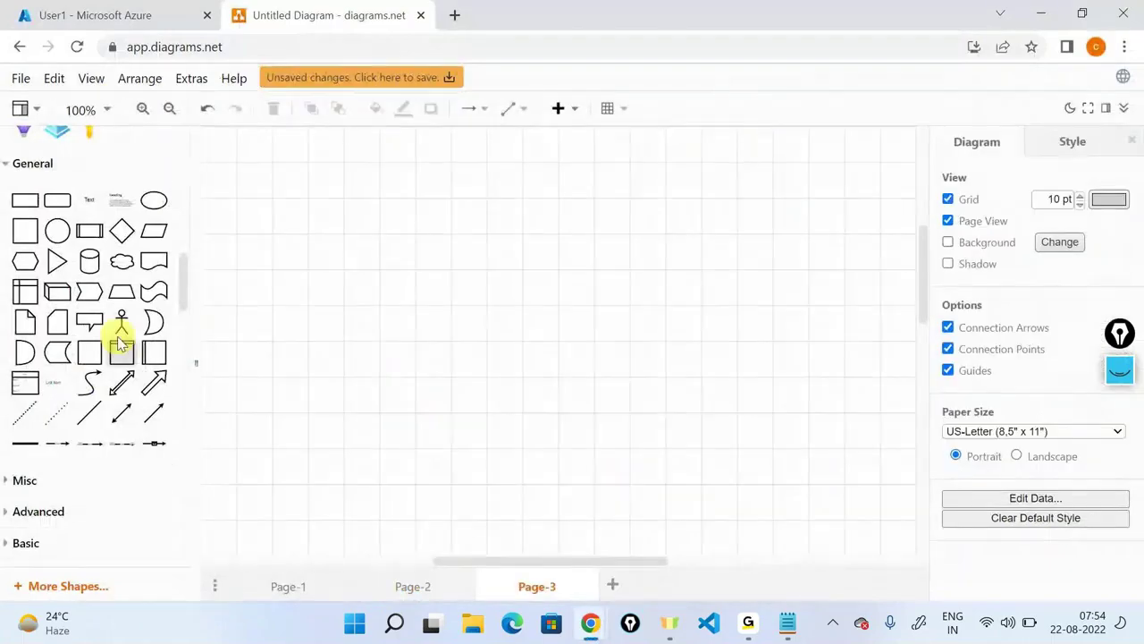
scroll(121, 344, up, 5)
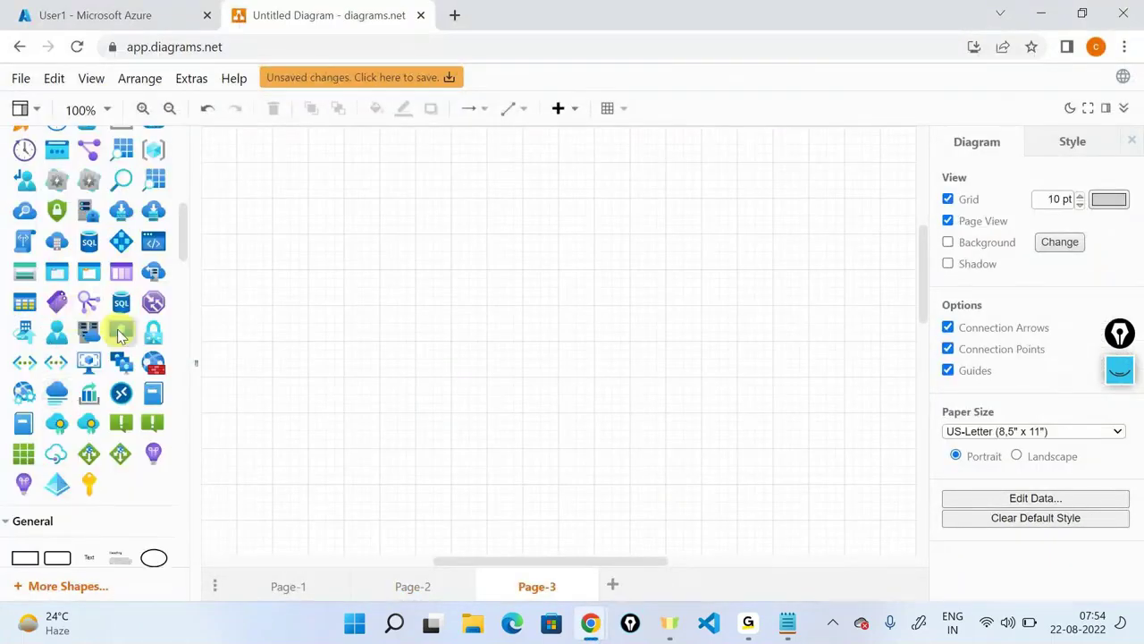
scroll(121, 334, up, 1)
Place a resource group icon on Page-3 with a text label 'test1'.
drag(158, 232, 346, 217)
scroll(161, 420, down, 3)
drag(88, 379, 392, 399)
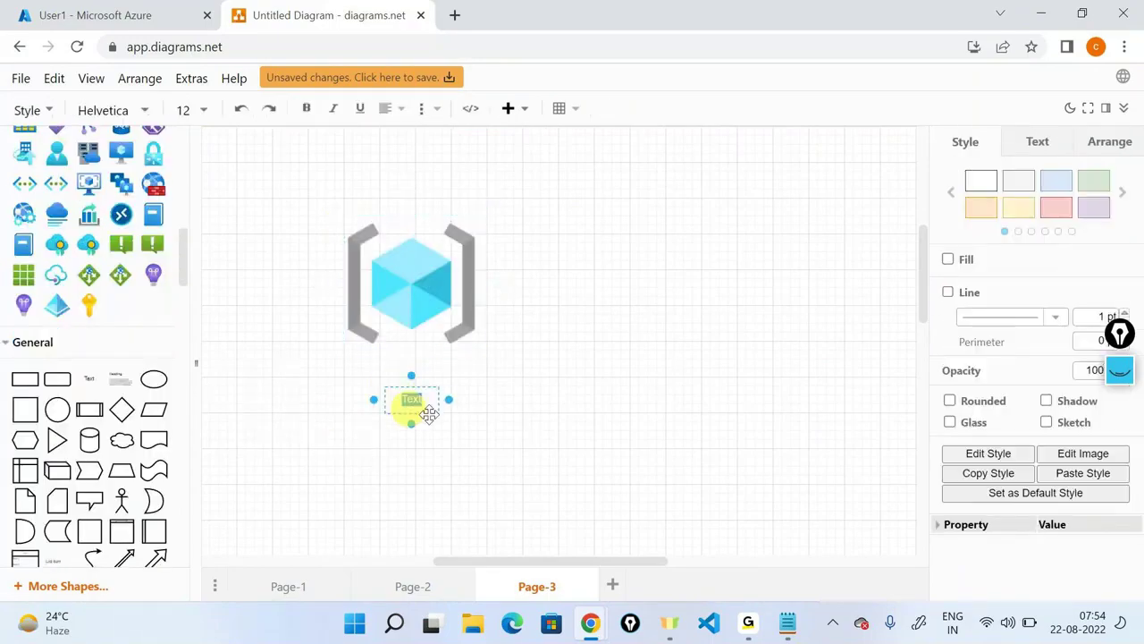
text(test1)
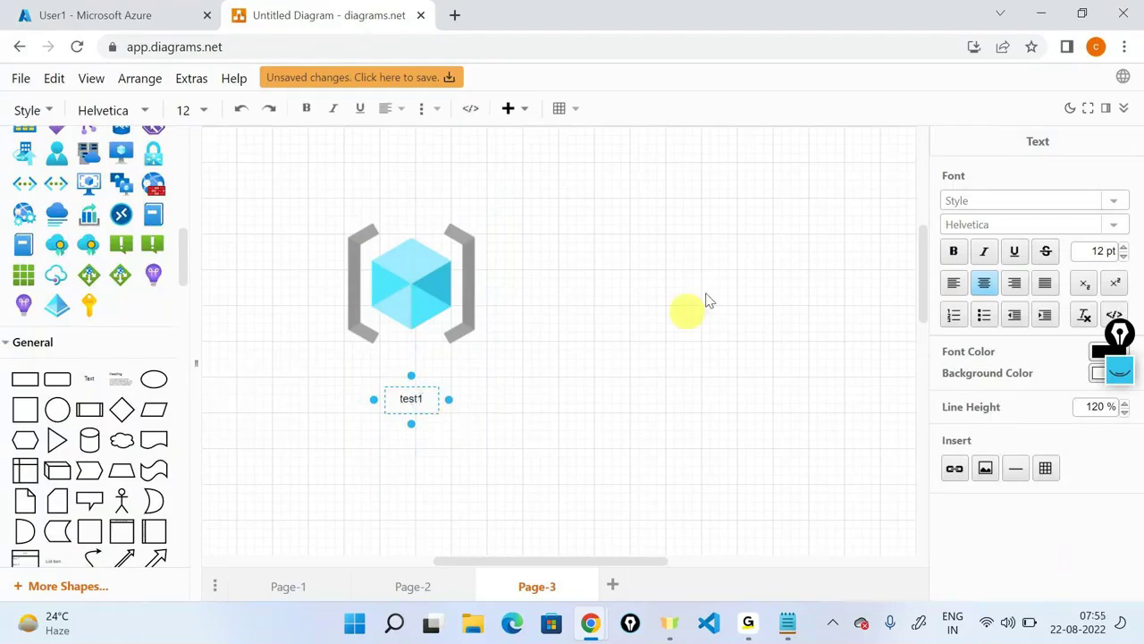
click(448, 268)
Move the icon right, label it 'test2', and delete the left icon.
drag(451, 276, 669, 288)
drag(86, 378, 670, 395)
text(test)
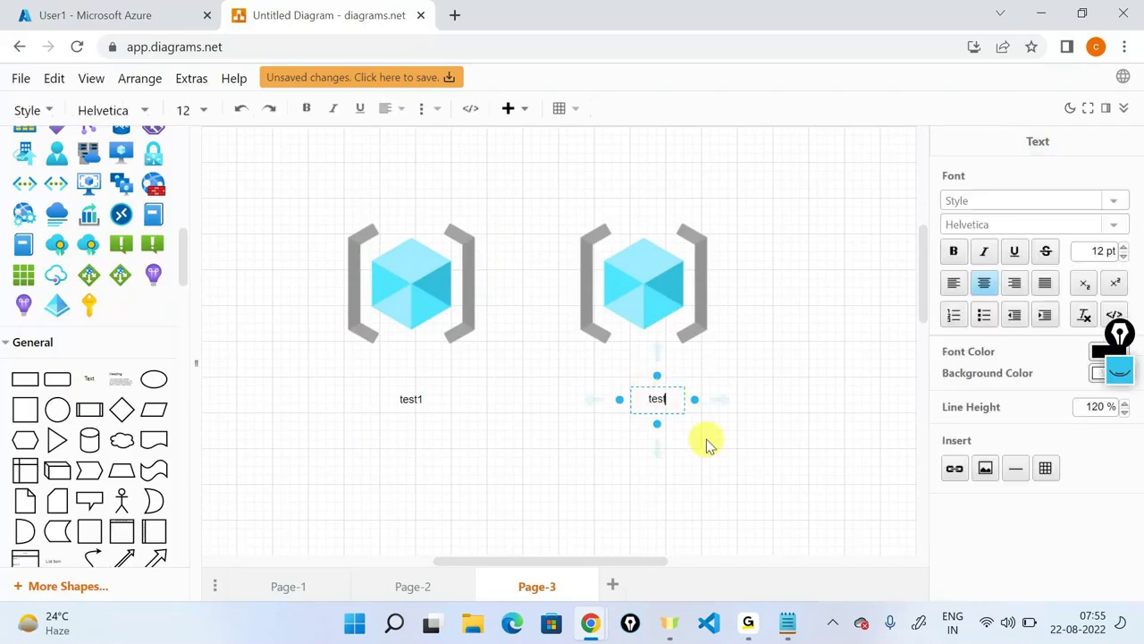
text(2)
click(451, 308)
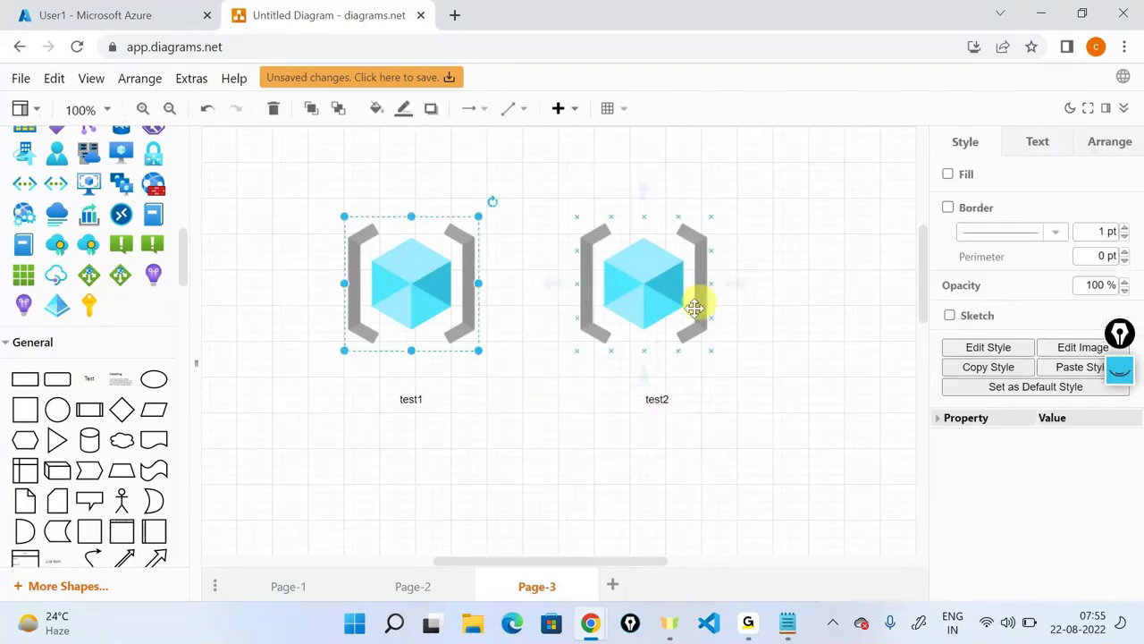
key(Delete)
key(Delete)
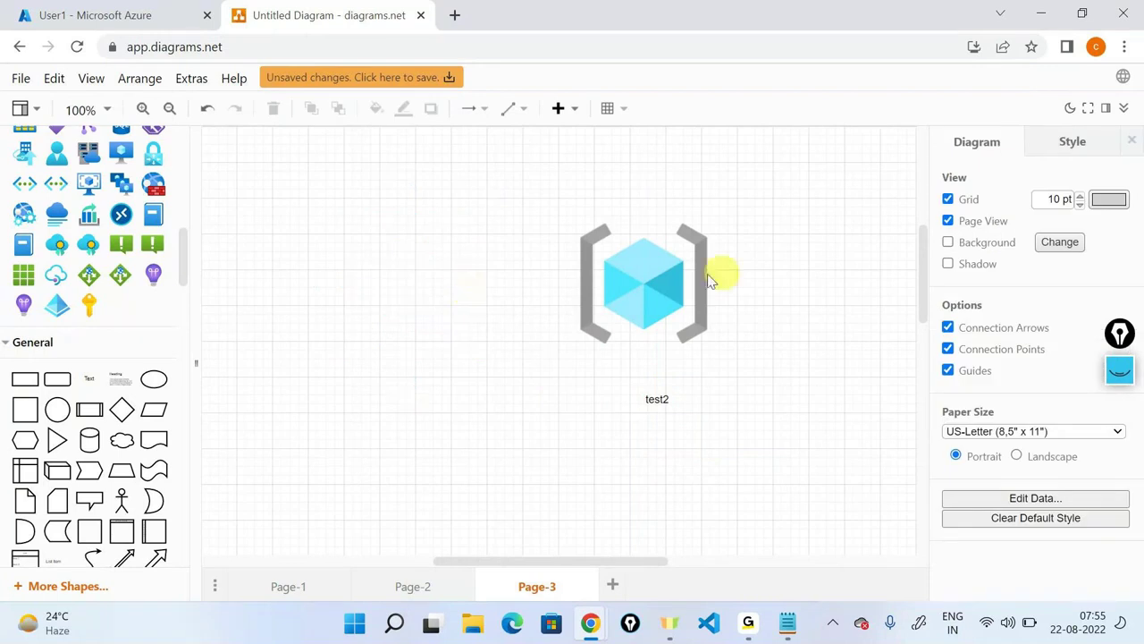
Place a copy of the test2 resource group icon further to the right.
click(645, 284)
drag(645, 284, 878, 282)
drag(880, 283, 881, 282)
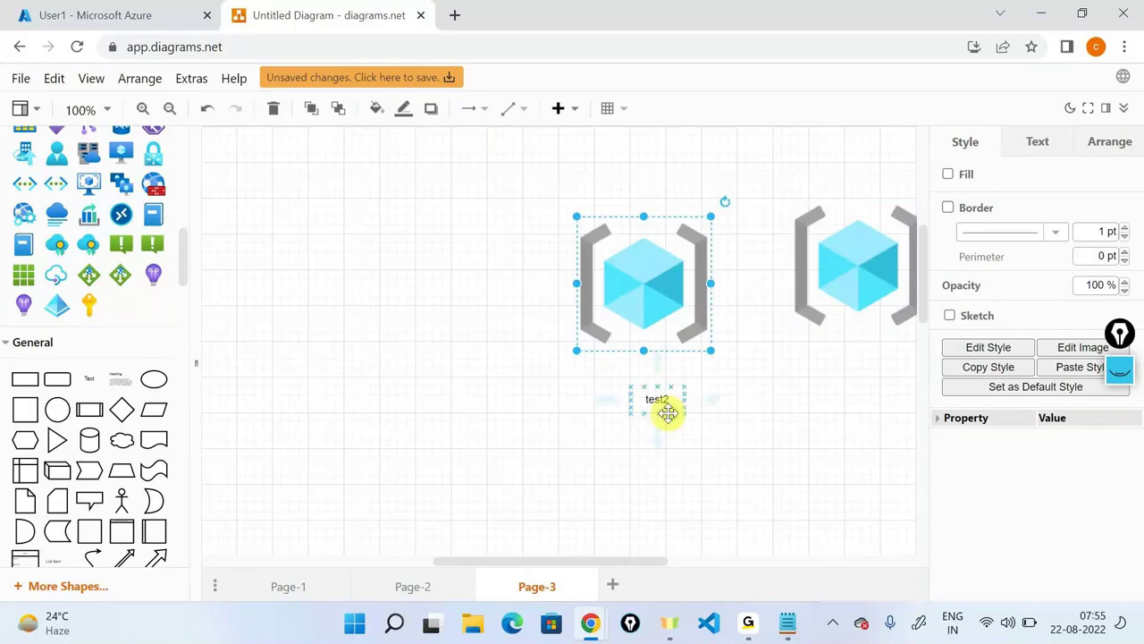
click(668, 413)
click(428, 259)
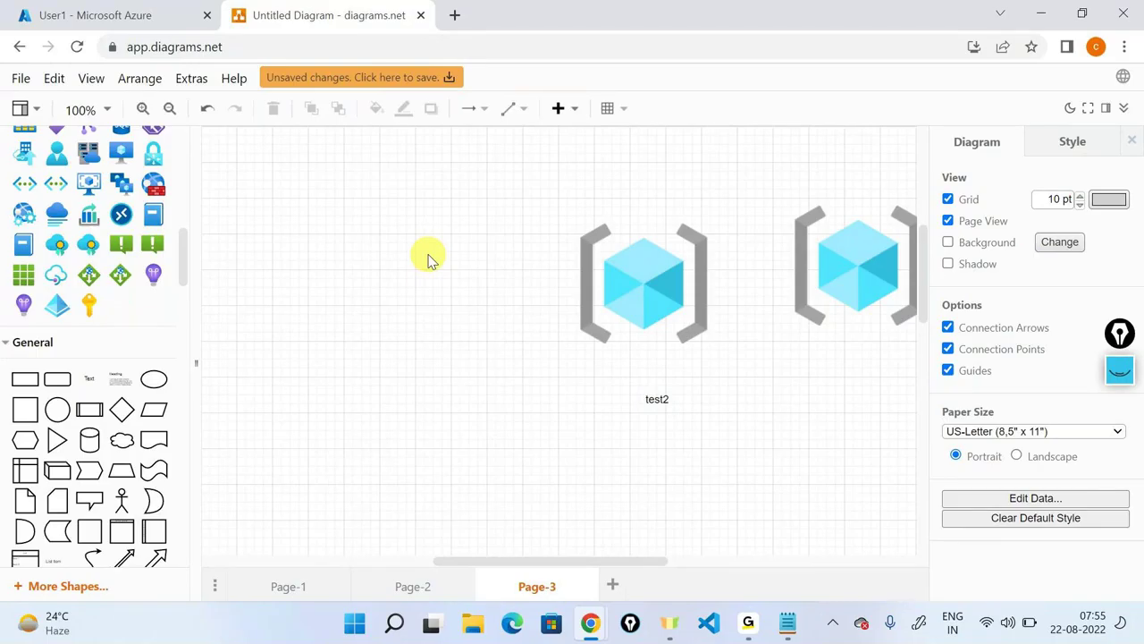
click(749, 621)
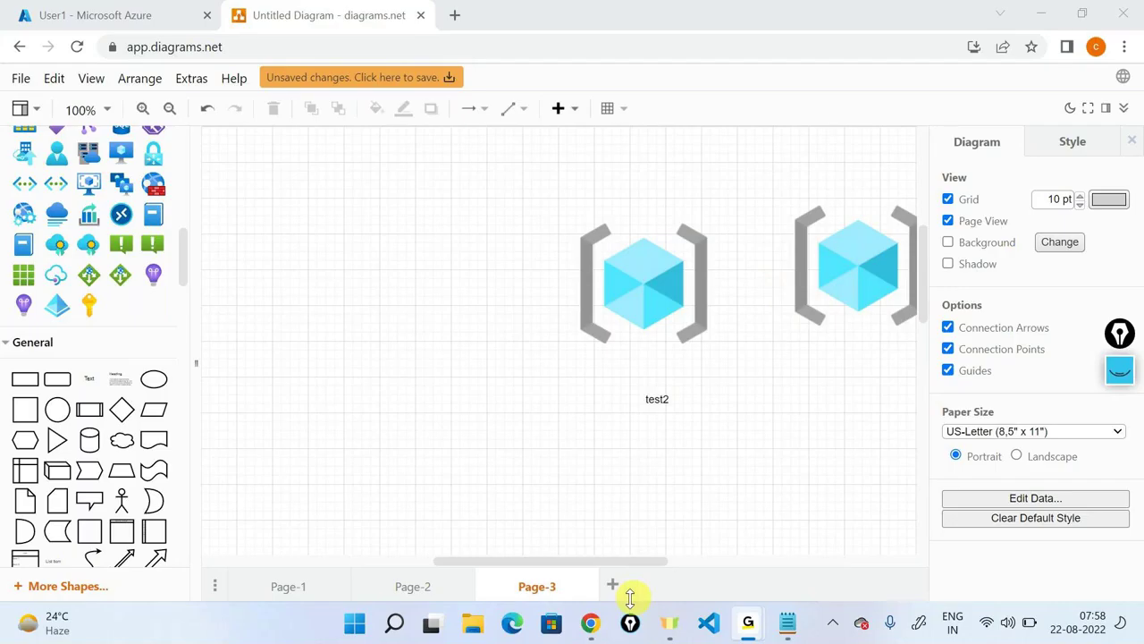
click(207, 107)
click(128, 15)
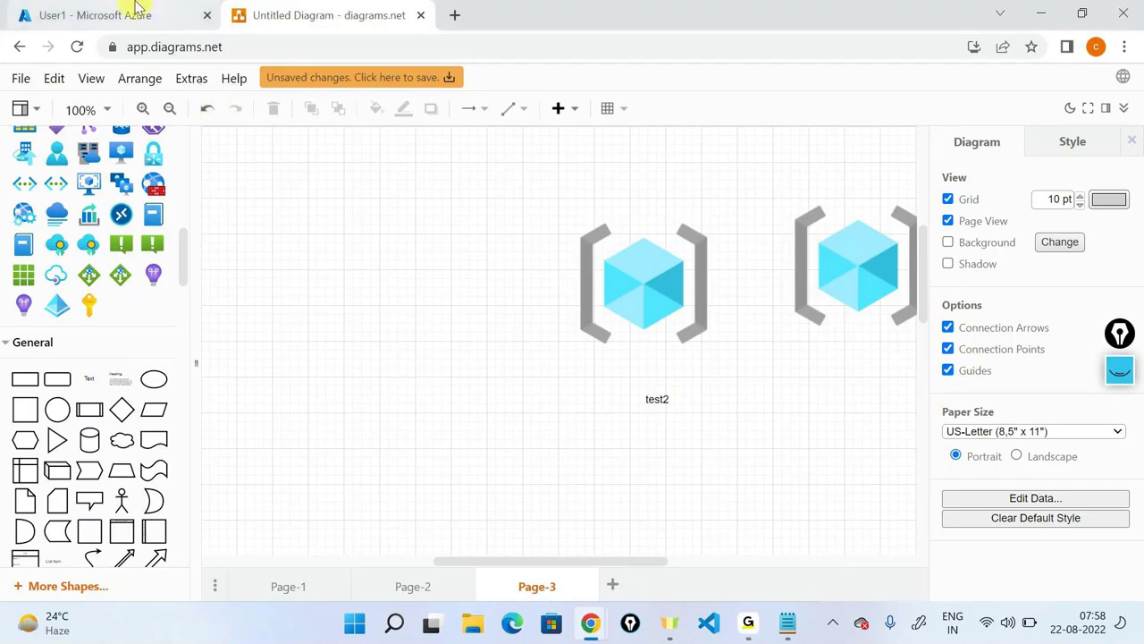
Open the Default Directory Users list from Azure Active Directory and select the Learning user's principal name.
click(32, 114)
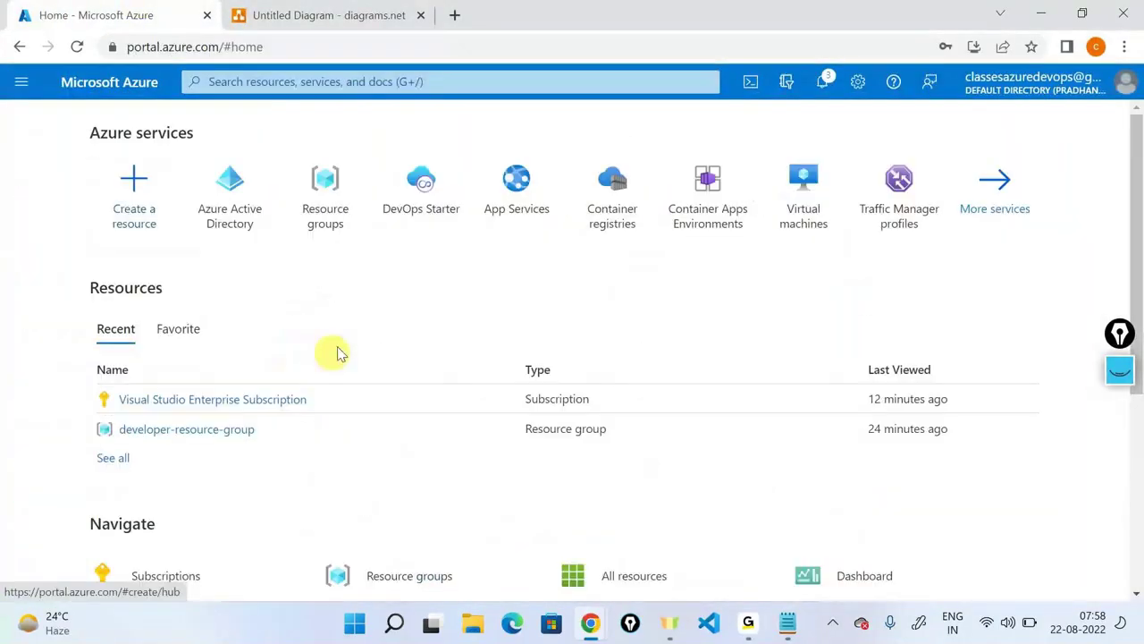
click(237, 174)
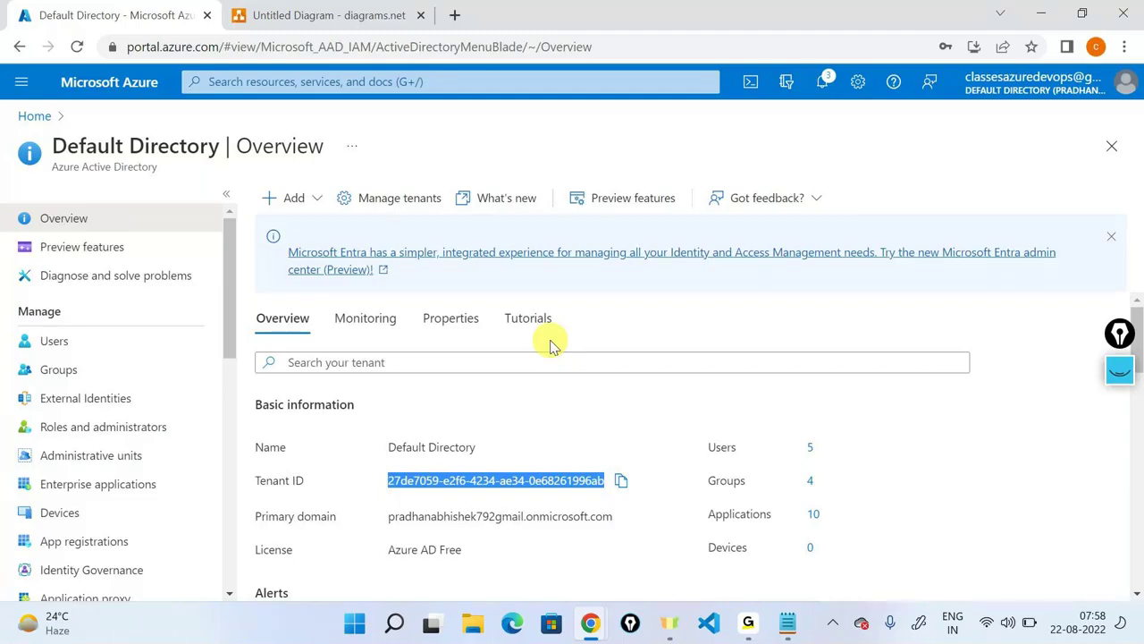
click(55, 343)
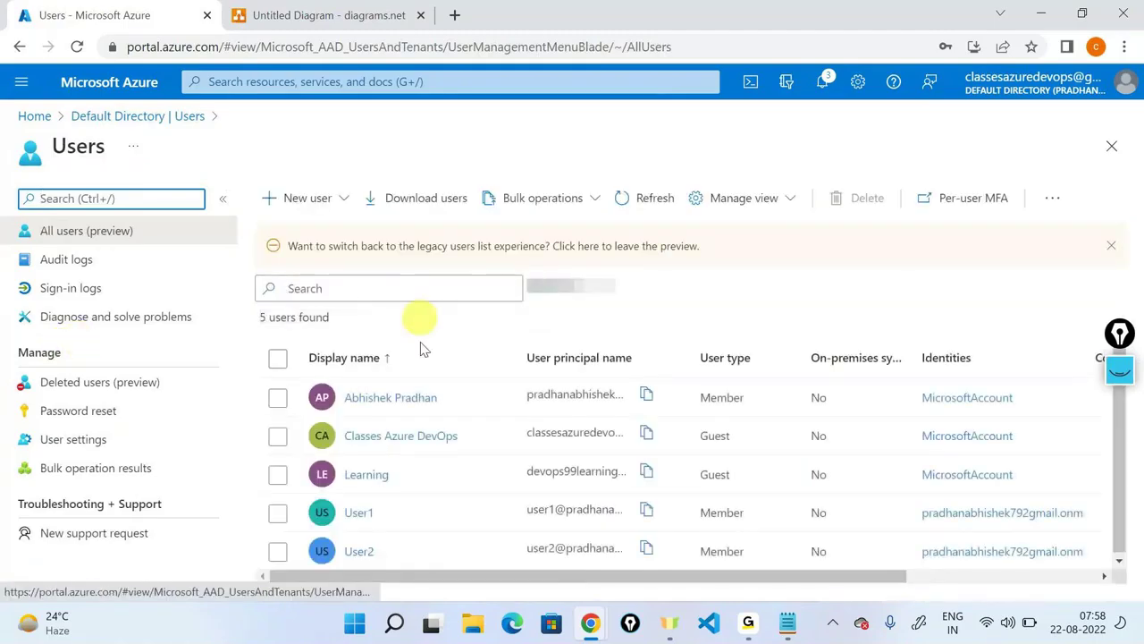
double_click(561, 476)
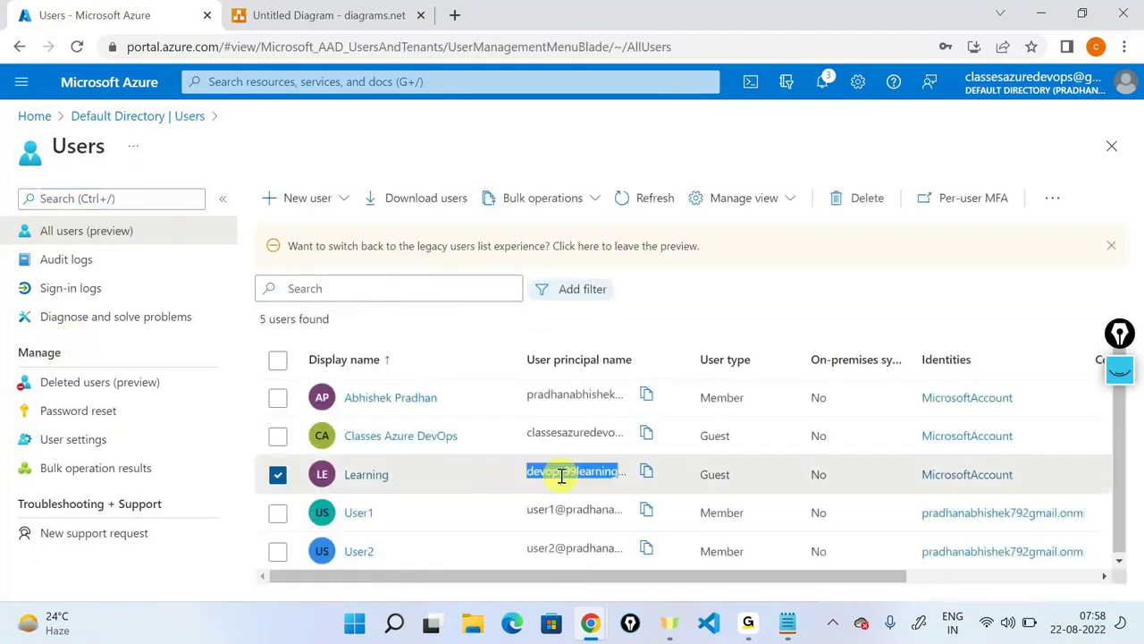
Select the Learning user's Object ID on its profile, then go back to Default Directory.
click(380, 476)
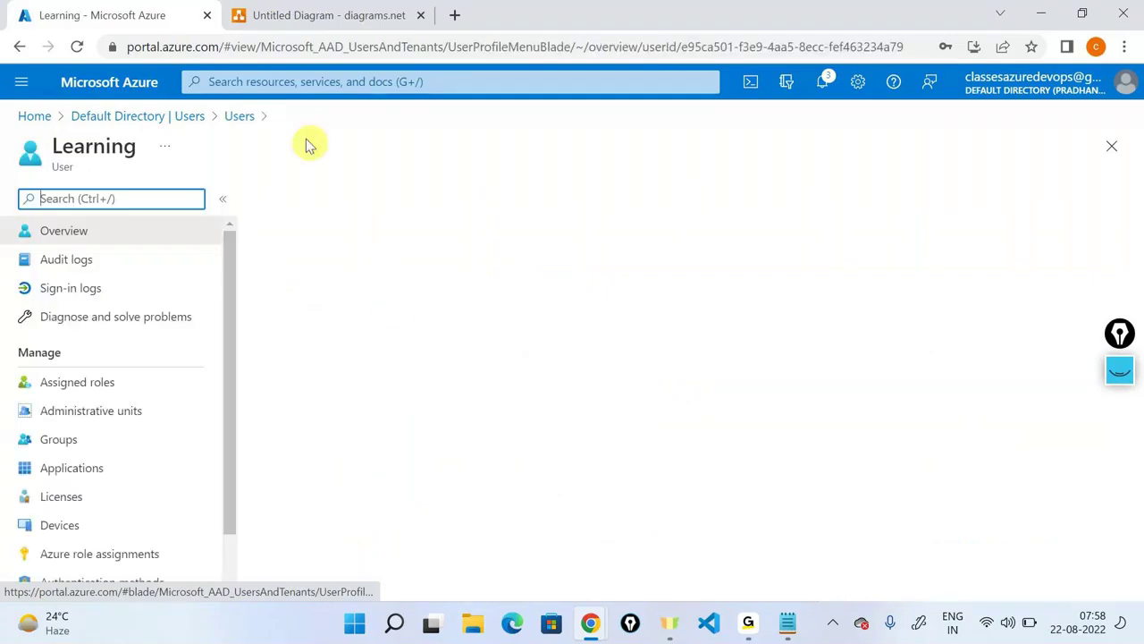
triple_click(473, 465)
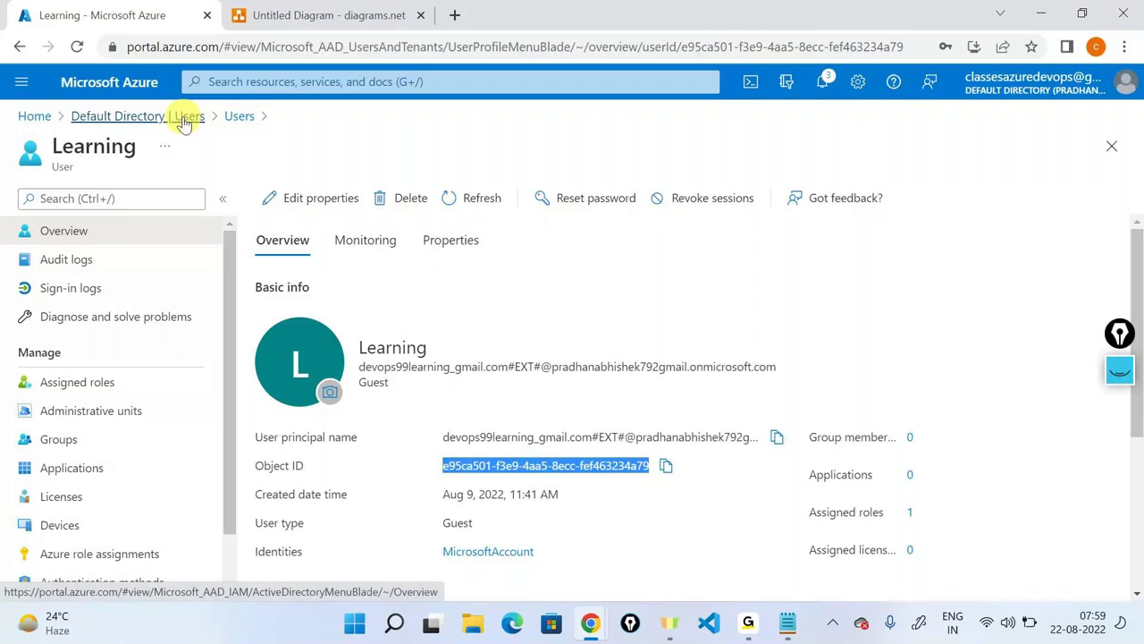
click(183, 124)
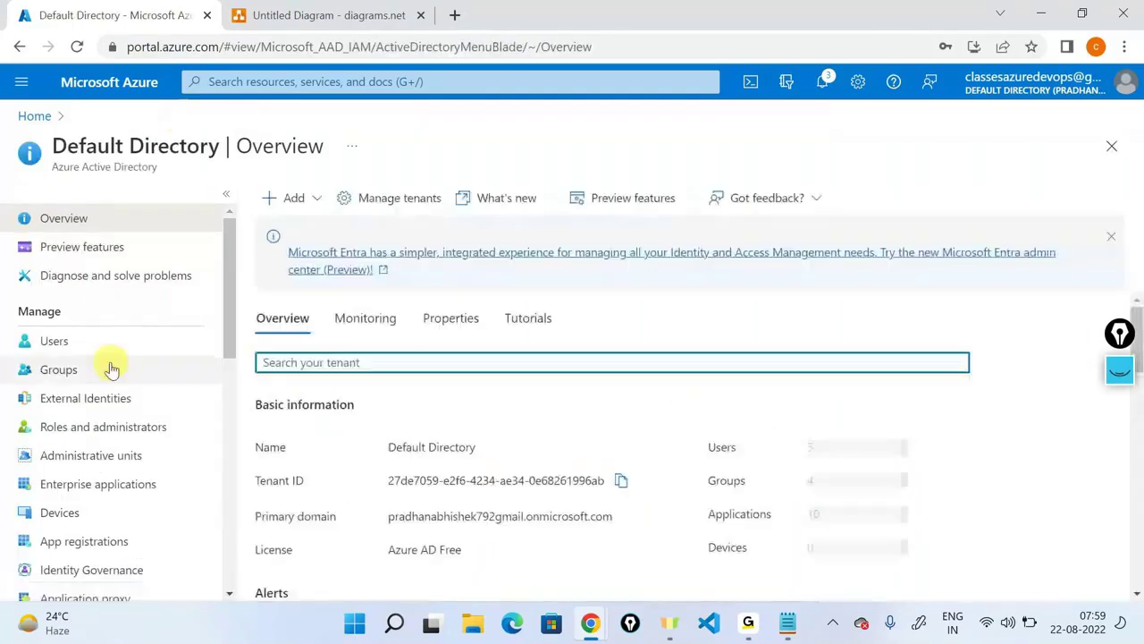
Open the Classes Azure DevOps user's profile and select its name and Object ID.
click(89, 341)
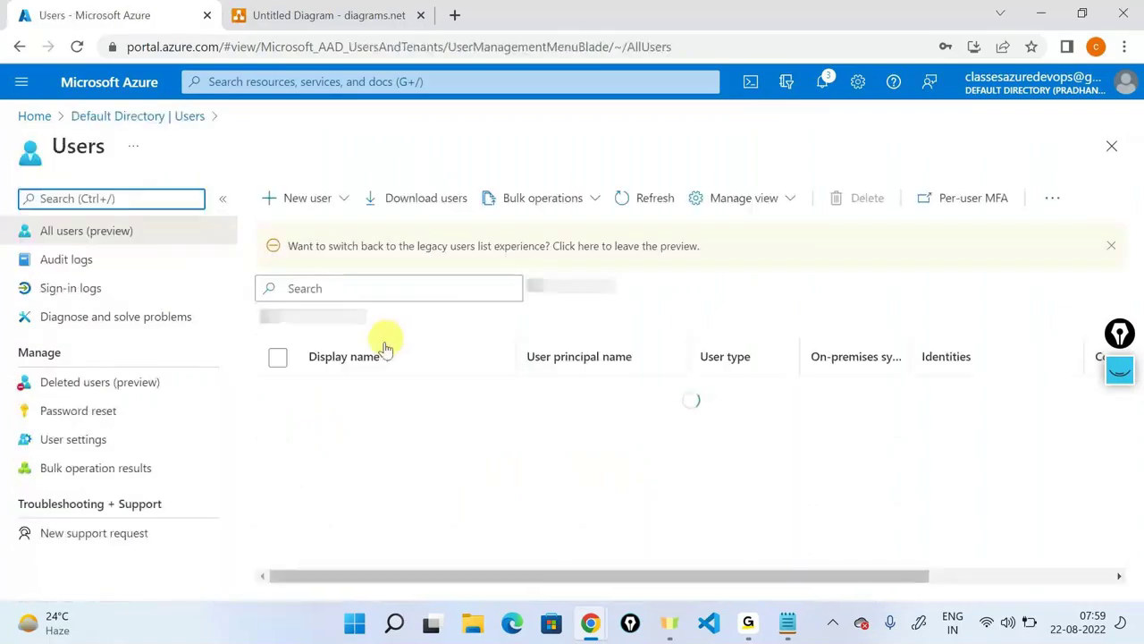
click(385, 436)
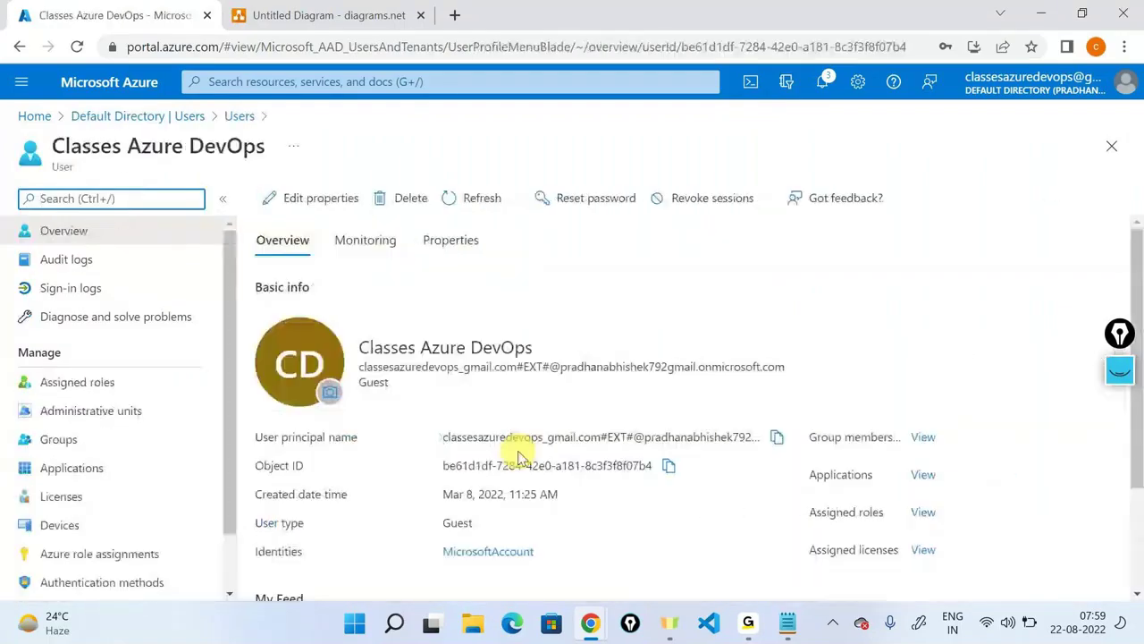
drag(444, 437, 561, 444)
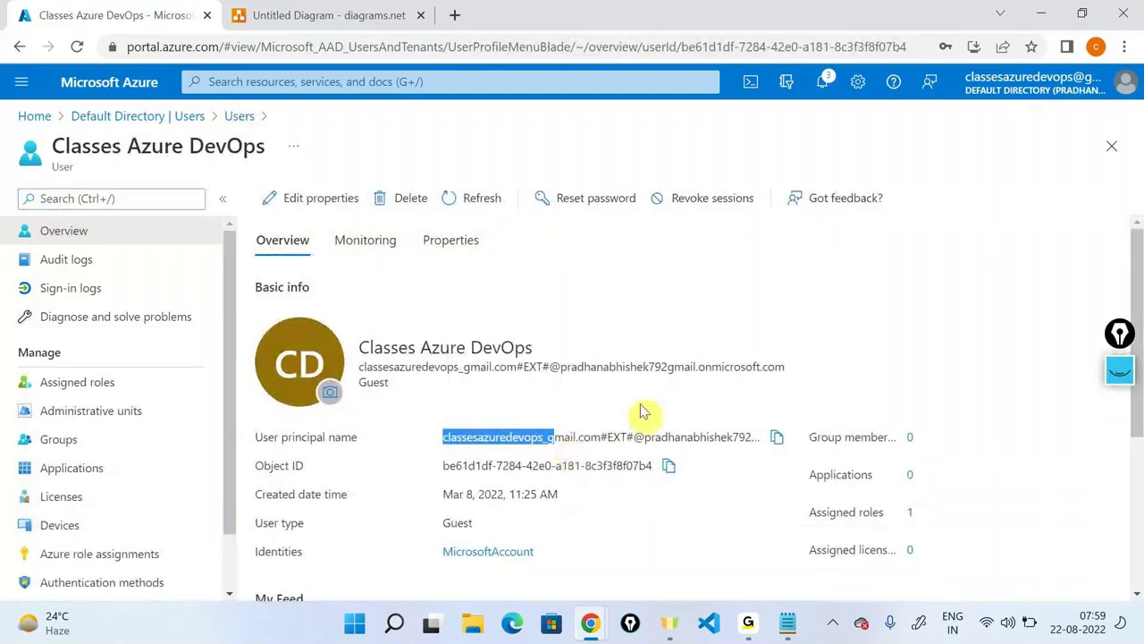
triple_click(415, 347)
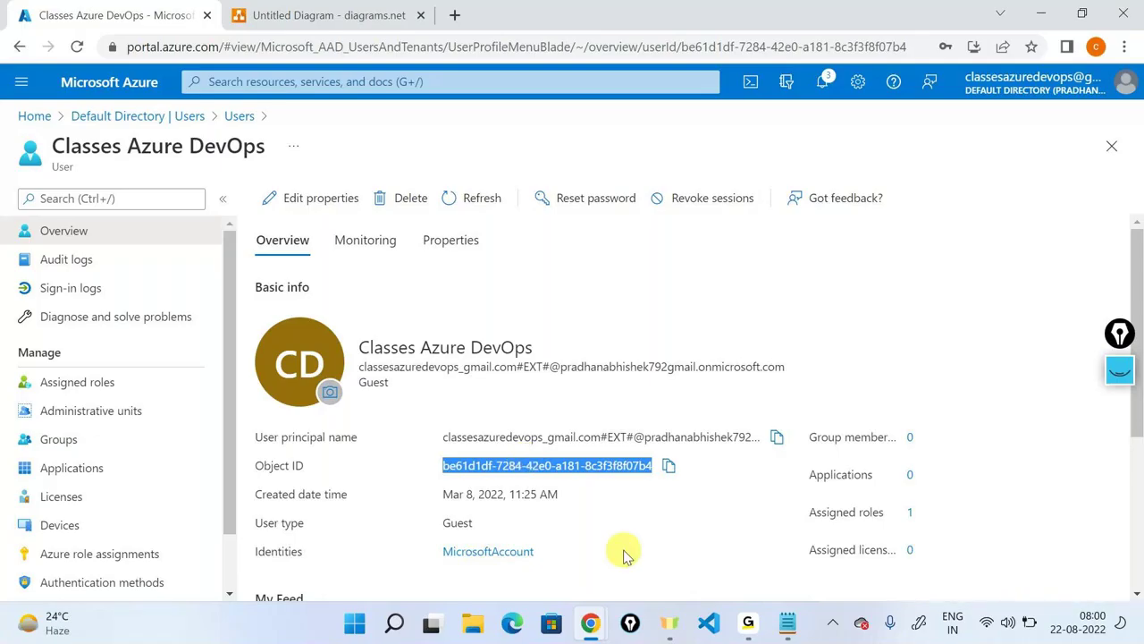
click(83, 116)
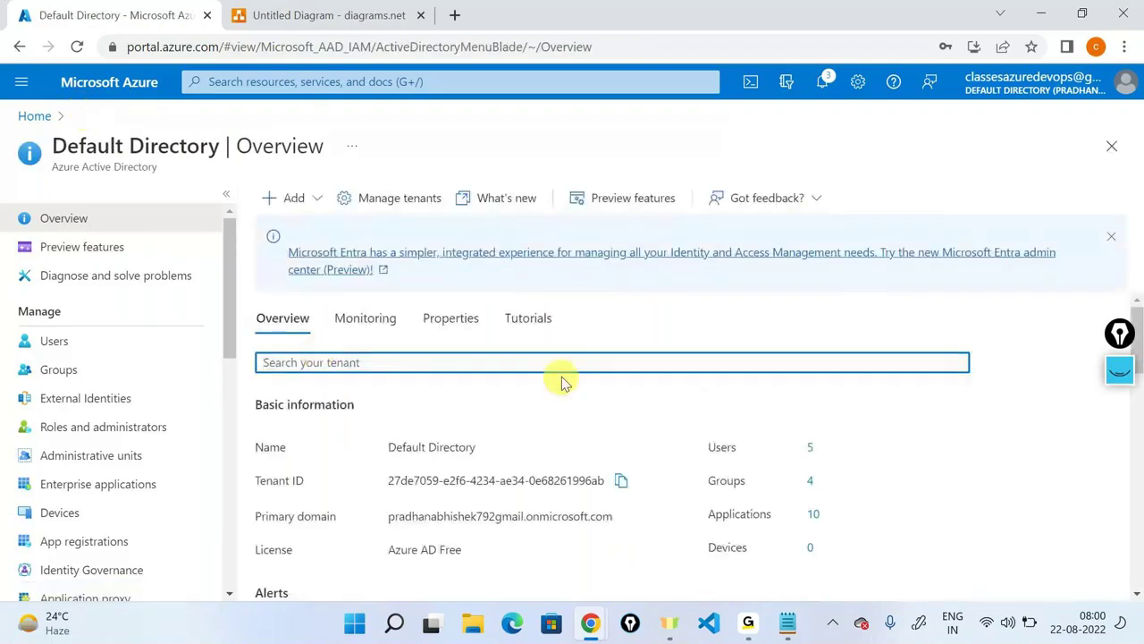
Paste the copied object ID into the tenant search to find the Classes Azure DevOps user.
text(be61d1df-7284-42e0-a181-8c3f3f8f07b4)
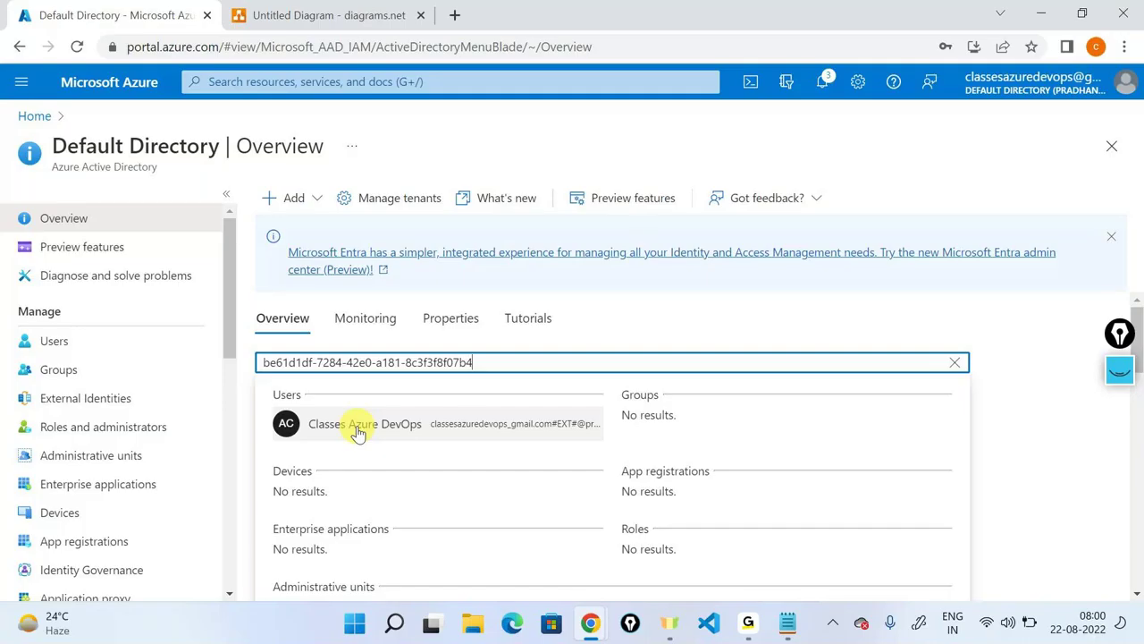
click(814, 506)
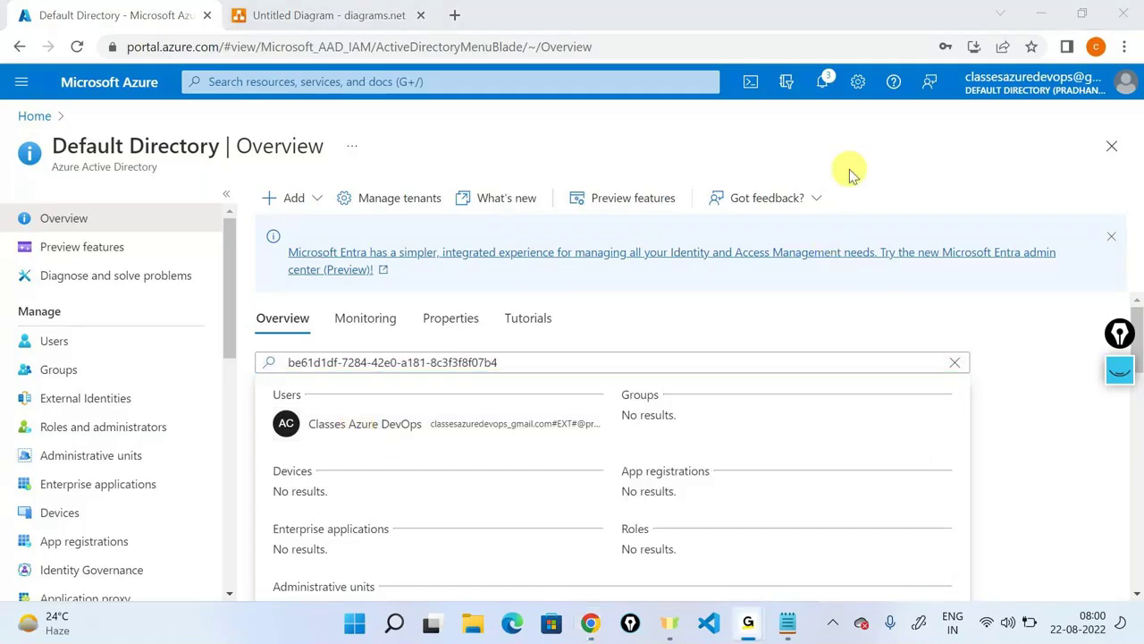